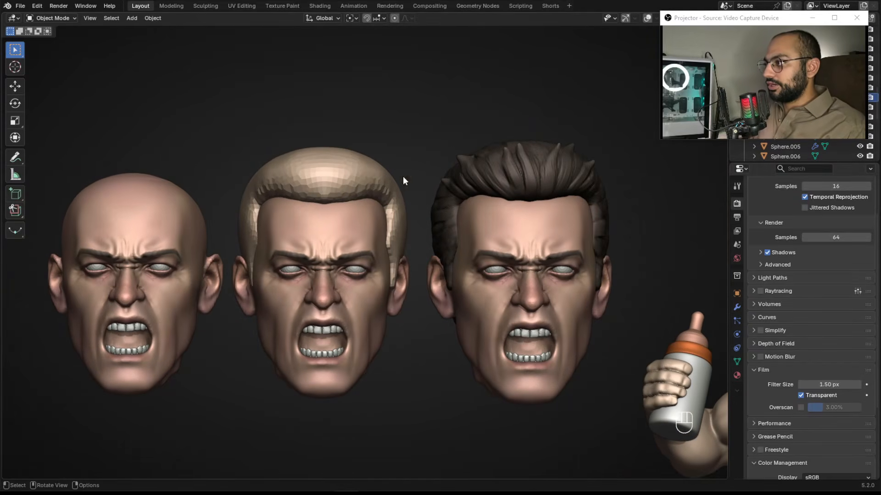
Examine the three sculpted heads and the baby character figure in the viewport.
{"action": "scroll", "coordinate": [526, 187], "scroll_direction": "down", "scroll_amount": 3}
{"action": "left_click_drag", "start_coordinate": [439, 209], "coordinate": [166, 147], "text": "alt+shift"}
{"action": "left_click_drag", "start_coordinate": [471, 266], "coordinate": [454, 224], "text": "alt+shift"}
{"action": "middle_click_drag", "start_coordinate": [454, 225], "coordinate": [437, 232]}
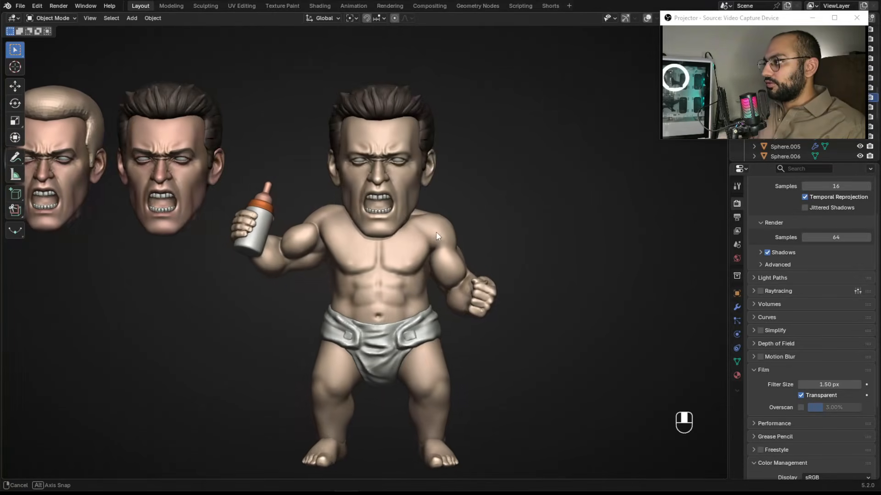
{"action": "left_click", "coordinate": [332, 145]}
{"action": "key", "text": "r"}
{"action": "key", "text": "r"}
{"action": "key", "text": "r"}
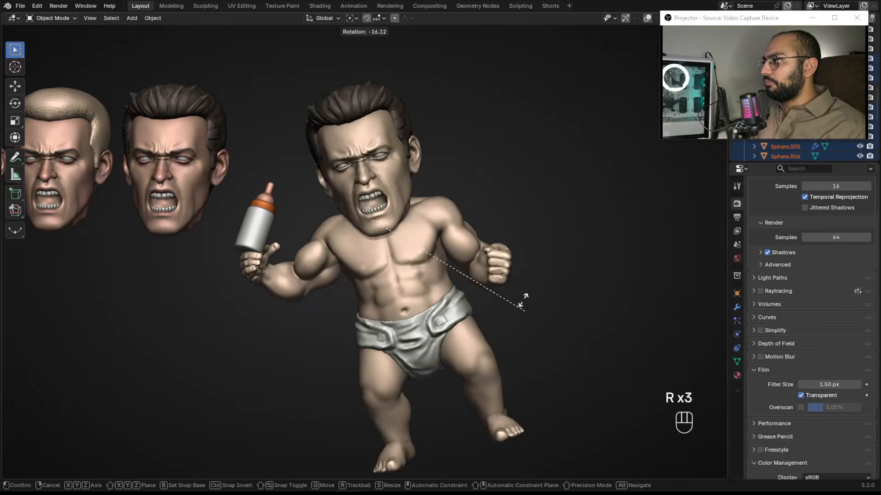
{"action": "right_click", "coordinate": [526, 312]}
{"action": "key", "text": "r"}
{"action": "key", "text": "r"}
{"action": "right_click", "coordinate": [540, 305]}
{"action": "left_click_drag", "start_coordinate": [371, 226], "coordinate": [484, 242], "text": "alt+shift"}
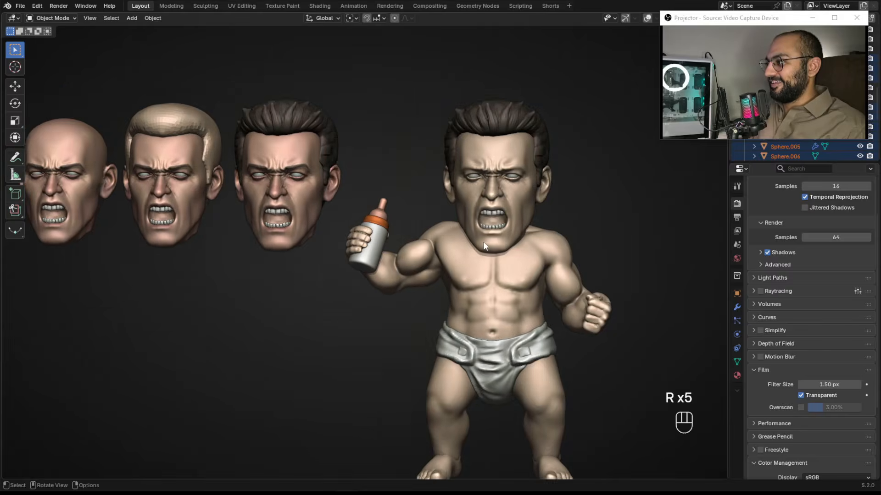
{"action": "scroll", "coordinate": [484, 245], "scroll_direction": "down", "scroll_amount": 2}
{"action": "middle_click_drag", "start_coordinate": [452, 282], "coordinate": [499, 298], "text": "alt+shift"}
{"action": "scroll", "coordinate": [184, 232], "scroll_direction": "up", "scroll_amount": 3}
{"action": "middle_click_drag", "start_coordinate": [605, 261], "coordinate": [539, 232]}
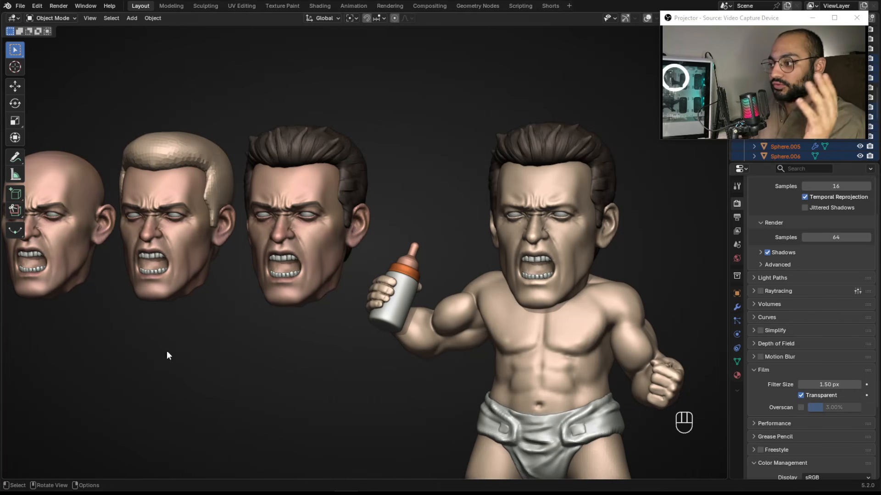
Switch to the reference board and browse the students' challenge posts and their head sculpt results.
{"action": "mouse_move", "coordinate": [60, 489]}
{"action": "left_click", "coordinate": [60, 458]}
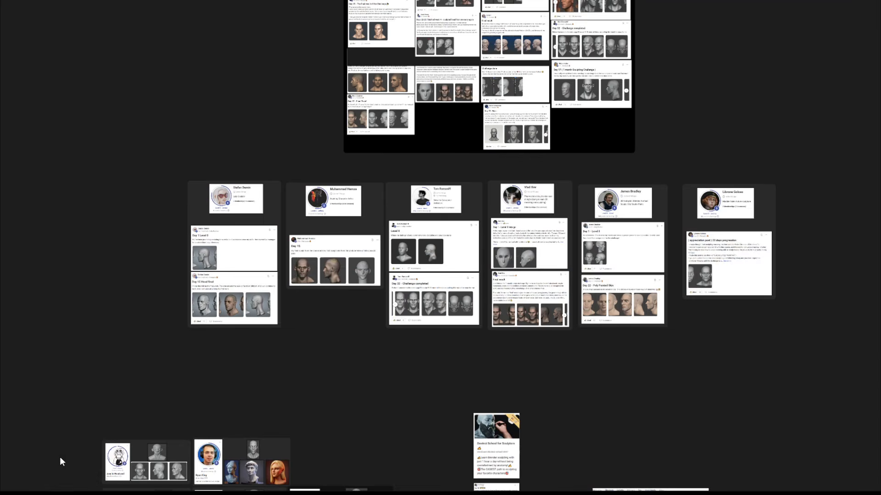
{"action": "middle_click_drag", "start_coordinate": [433, 82], "coordinate": [523, 347]}
{"action": "scroll", "coordinate": [523, 346], "scroll_direction": "up", "scroll_amount": 5}
{"action": "middle_click_drag", "start_coordinate": [527, 55], "coordinate": [545, 350]}
{"action": "middle_click_drag", "start_coordinate": [491, 27], "coordinate": [497, 376]}
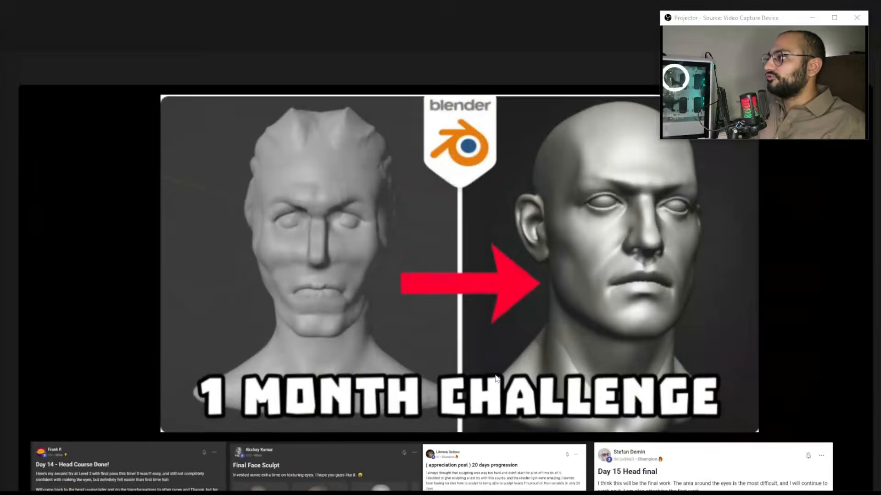
{"action": "scroll", "coordinate": [560, 354], "scroll_direction": "down", "scroll_amount": 1}
{"action": "scroll", "coordinate": [560, 354], "scroll_direction": "down", "scroll_amount": 1}
{"action": "middle_click_drag", "start_coordinate": [560, 354], "coordinate": [442, 89]}
{"action": "scroll", "coordinate": [486, 191], "scroll_direction": "up", "scroll_amount": 4}
{"action": "middle_click_drag", "start_coordinate": [589, 336], "coordinate": [388, 274]}
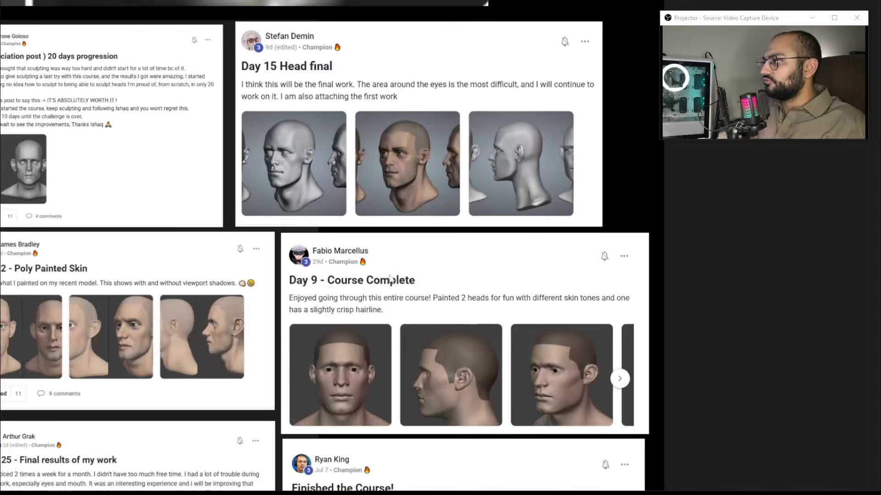
{"action": "scroll", "coordinate": [307, 96], "scroll_direction": "up", "scroll_amount": 1}
{"action": "scroll", "coordinate": [335, 156], "scroll_direction": "down", "scroll_amount": 2}
{"action": "middle_click_drag", "start_coordinate": [363, 348], "coordinate": [409, 254]}
{"action": "middle_click_drag", "start_coordinate": [462, 398], "coordinate": [476, 321]}
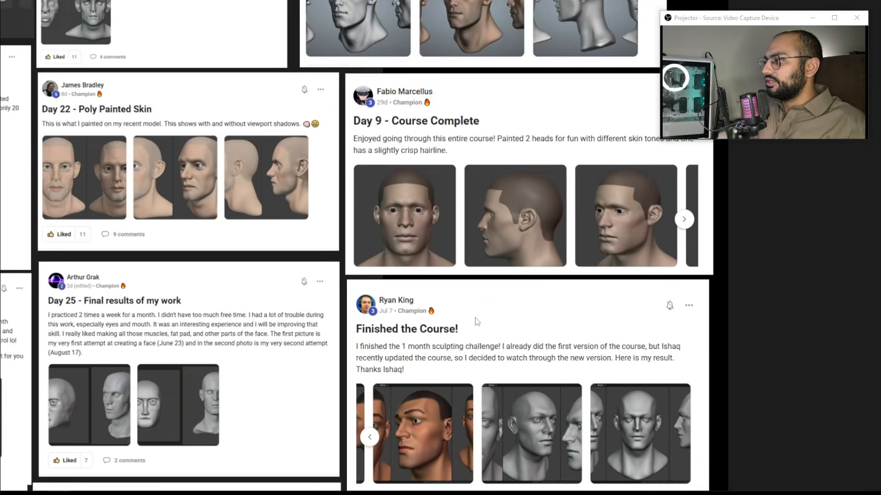
{"action": "middle_click_drag", "start_coordinate": [488, 405], "coordinate": [476, 255]}
{"action": "middle_click_drag", "start_coordinate": [511, 375], "coordinate": [508, 223]}
{"action": "scroll", "coordinate": [458, 298], "scroll_direction": "down", "scroll_amount": 4}
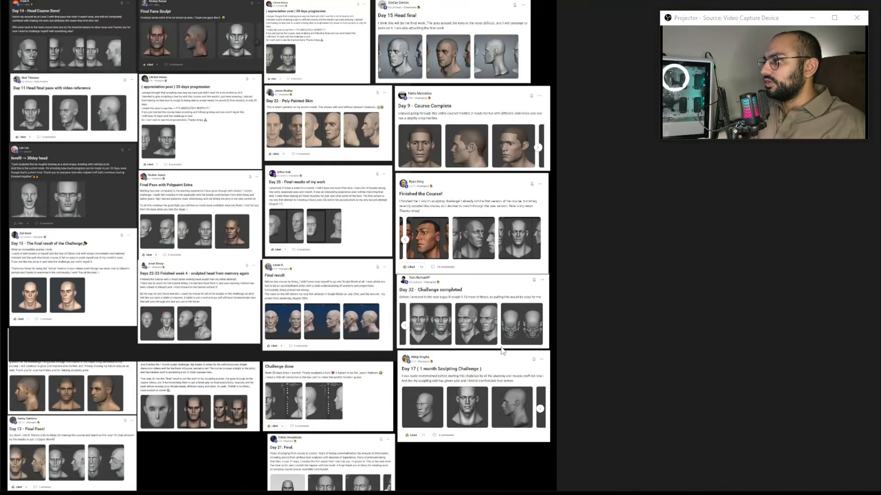
{"action": "scroll", "coordinate": [557, 356], "scroll_direction": "down", "scroll_amount": 4}
{"action": "middle_click_drag", "start_coordinate": [490, 392], "coordinate": [503, 228]}
{"action": "scroll", "coordinate": [365, 196], "scroll_direction": "up", "scroll_amount": 3}
{"action": "scroll", "coordinate": [357, 222], "scroll_direction": "down", "scroll_amount": 5}
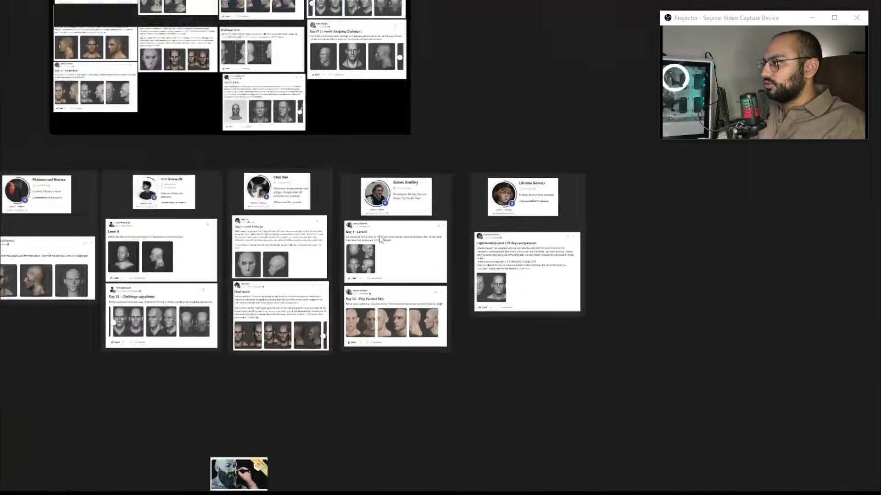
{"action": "middle_click_drag", "start_coordinate": [357, 222], "coordinate": [447, 235]}
{"action": "key", "text": "ctrl+m"}
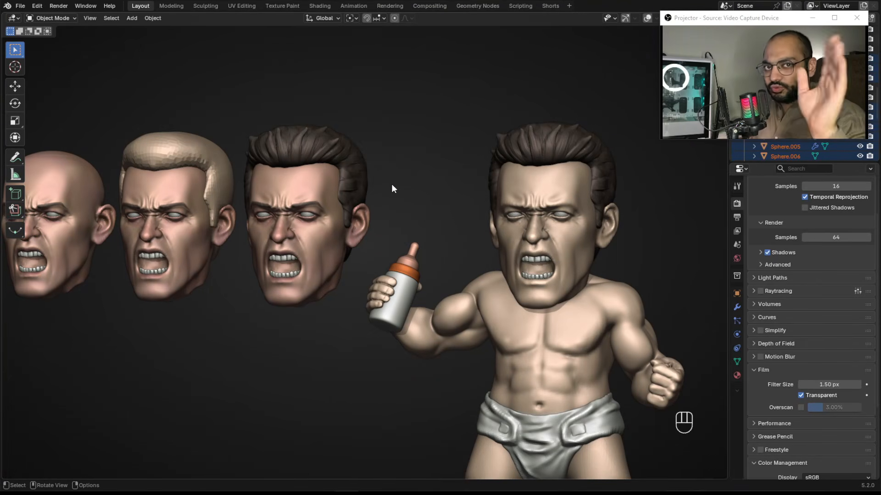
Examine the row of sculpted heads and the baby figure from several distances.
{"action": "middle_click_drag", "start_coordinate": [392, 184], "coordinate": [433, 195], "text": "shift"}
{"action": "scroll", "coordinate": [328, 199], "scroll_direction": "down", "scroll_amount": 1}
{"action": "scroll", "coordinate": [436, 208], "scroll_direction": "up", "scroll_amount": 1}
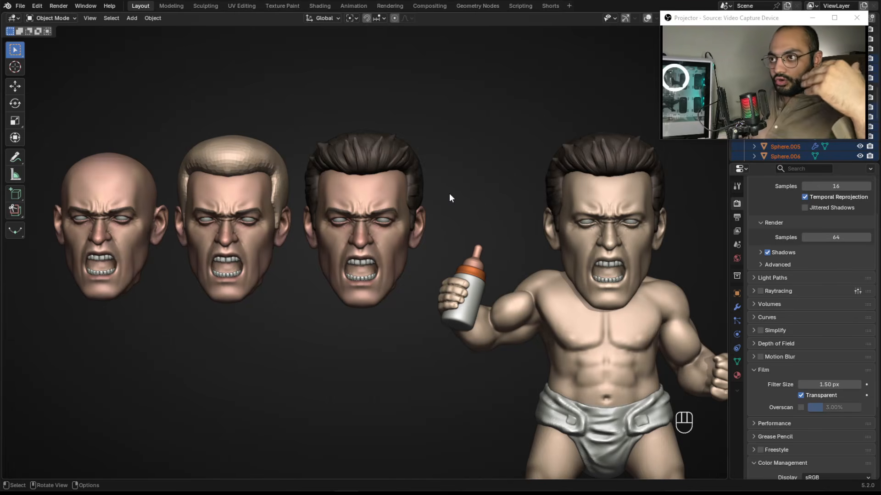
{"action": "middle_click_drag", "start_coordinate": [377, 210], "coordinate": [462, 218]}
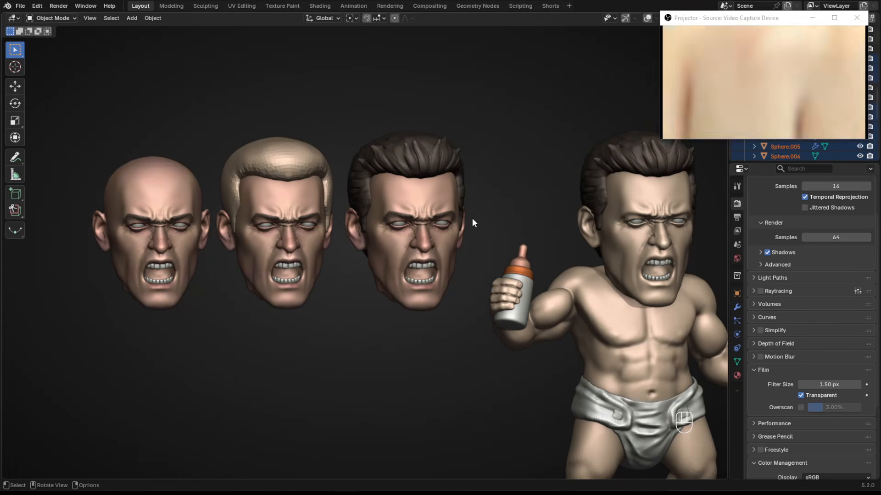
{"action": "key", "text": "shift+alt"}
{"action": "middle_click_drag", "start_coordinate": [436, 220], "coordinate": [516, 222], "text": "alt+shift"}
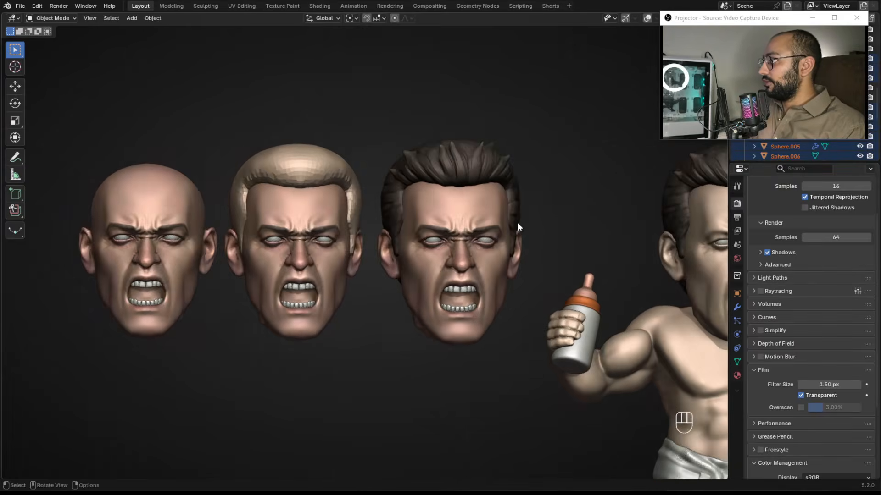
{"action": "scroll", "coordinate": [517, 222], "scroll_direction": "up", "scroll_amount": 1}
{"action": "middle_click_drag", "start_coordinate": [433, 240], "coordinate": [547, 230], "text": "alt+shift"}
{"action": "scroll", "coordinate": [546, 231], "scroll_direction": "up", "scroll_amount": 2}
{"action": "middle_click_drag", "start_coordinate": [363, 257], "coordinate": [482, 269], "text": "alt+shift"}
{"action": "mouse_move", "coordinate": [373, 262]}
{"action": "middle_mouse_down", "text": "alt+shift"}
{"action": "mouse_move", "coordinate": [527, 264]}
{"action": "mouse_move", "coordinate": [383, 269]}
{"action": "middle_mouse_up", "text": "alt+shift"}
{"action": "scroll", "coordinate": [474, 264], "scroll_direction": "down", "scroll_amount": 1}
{"action": "scroll", "coordinate": [475, 262], "scroll_direction": "down", "scroll_amount": 2}
{"action": "mouse_move", "coordinate": [449, 269]}
{"action": "middle_mouse_down"}
{"action": "mouse_move", "coordinate": [466, 271]}
{"action": "mouse_move", "coordinate": [441, 264]}
{"action": "middle_mouse_up"}
{"action": "mouse_move", "coordinate": [440, 263]}
{"action": "middle_mouse_down", "text": "alt+shift"}
{"action": "mouse_move", "coordinate": [486, 255]}
{"action": "mouse_move", "coordinate": [454, 256]}
{"action": "middle_mouse_up", "text": "alt+shift"}
{"action": "scroll", "coordinate": [485, 255], "scroll_direction": "down", "scroll_amount": 1}
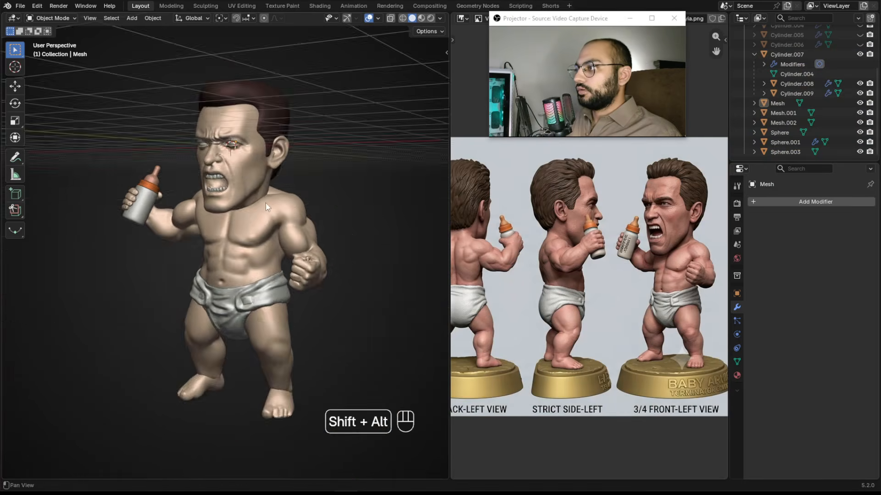
{"action": "middle_click_drag", "start_coordinate": [266, 203], "coordinate": [292, 213], "text": "ctrl"}
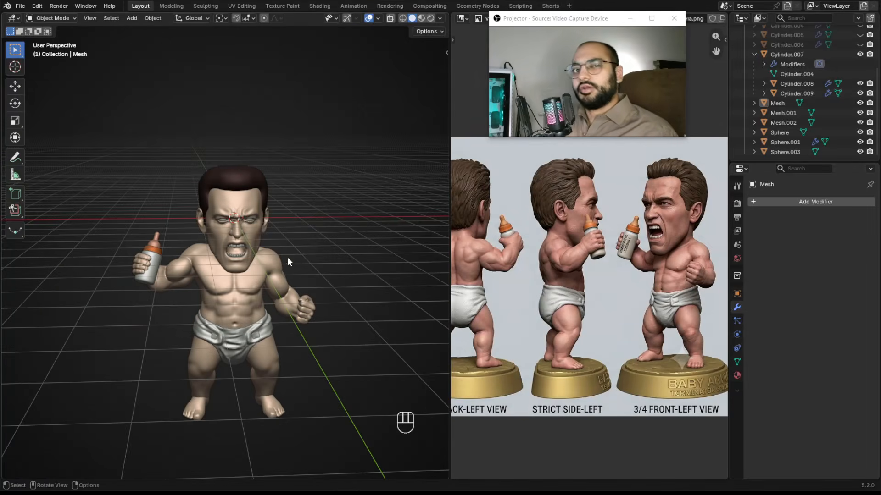
Delete the hair mesh from the baby character's head.
{"action": "middle_click_drag", "start_coordinate": [288, 261], "coordinate": [282, 212], "text": "alt"}
{"action": "left_click", "coordinate": [216, 171]}
{"action": "key", "text": "KP_Decimal"}
{"action": "middle_click_drag", "start_coordinate": [217, 173], "coordinate": [338, 186], "text": "ctrl+alt"}
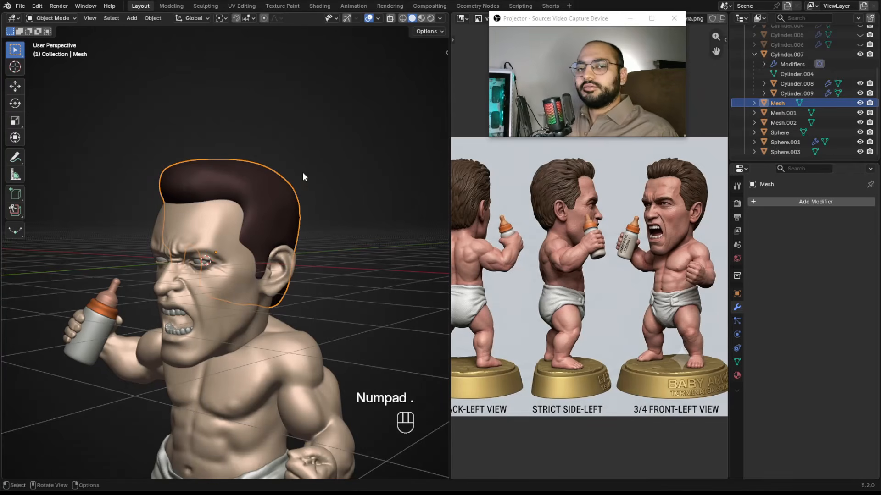
{"action": "key", "text": "x"}
{"action": "left_click", "coordinate": [239, 204]}
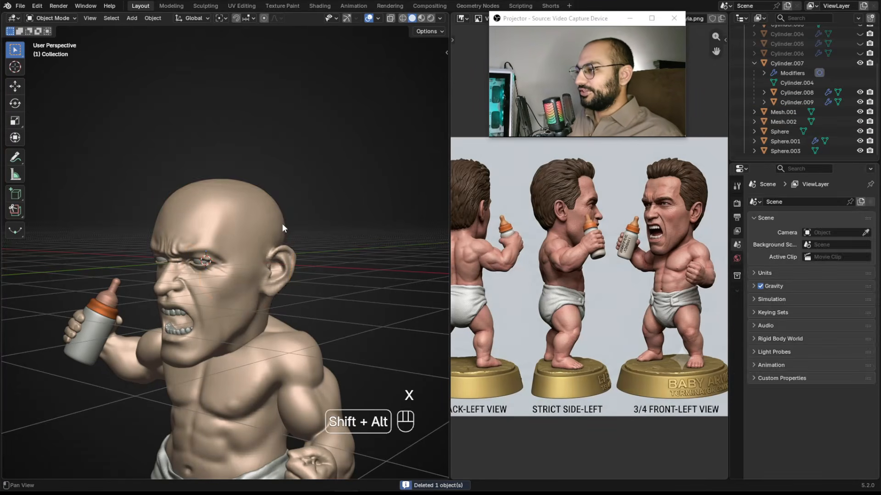
Select the bald head and study the reference sheet's back, side and front views of the figure.
{"action": "left_click", "coordinate": [242, 196]}
{"action": "left_click", "coordinate": [294, 200]}
{"action": "right_click_drag", "start_coordinate": [294, 201], "coordinate": [266, 225], "text": "alt"}
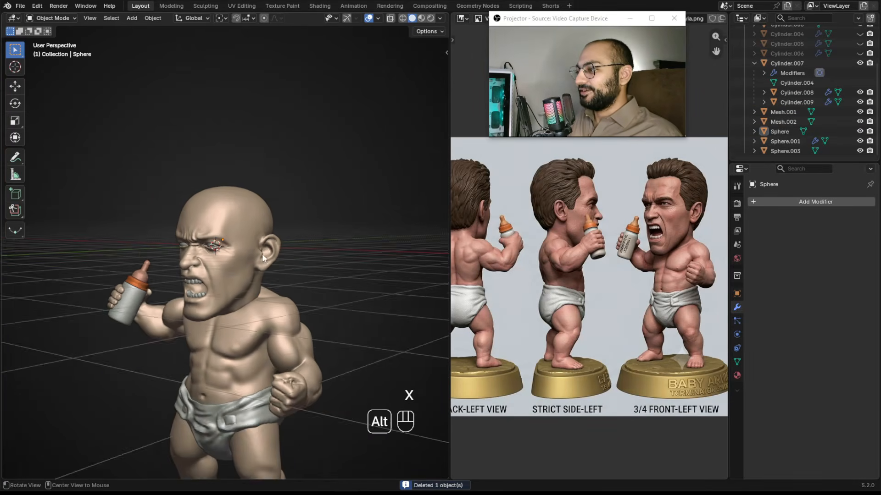
{"action": "middle_click_drag", "start_coordinate": [266, 225], "coordinate": [285, 206], "text": "alt"}
{"action": "middle_click_drag", "start_coordinate": [523, 243], "coordinate": [572, 270]}
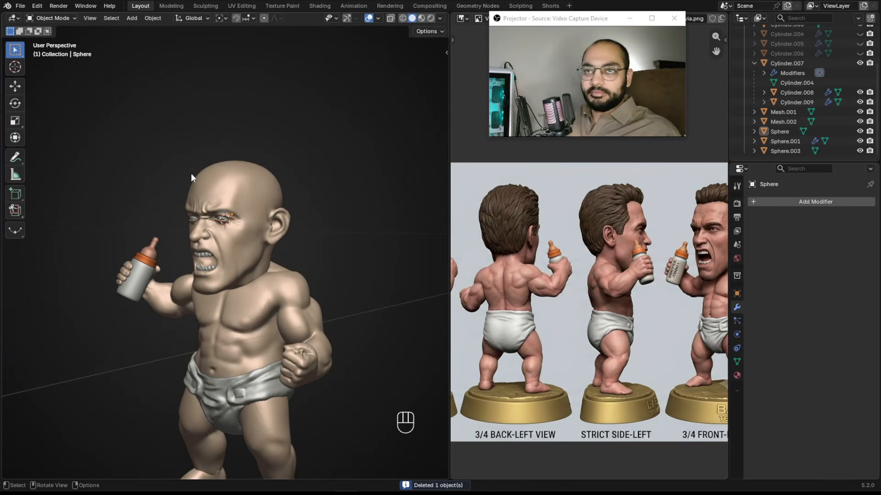
{"action": "middle_click_drag", "start_coordinate": [475, 211], "coordinate": [633, 220]}
{"action": "scroll", "coordinate": [530, 211], "scroll_direction": "up", "scroll_amount": 1}
{"action": "middle_click_drag", "start_coordinate": [530, 243], "coordinate": [661, 235]}
{"action": "middle_click_drag", "start_coordinate": [519, 243], "coordinate": [679, 243]}
{"action": "middle_click_drag", "start_coordinate": [565, 243], "coordinate": [616, 242]}
{"action": "middle_click_drag", "start_coordinate": [520, 250], "coordinate": [610, 260]}
{"action": "mouse_move", "coordinate": [519, 263]}
{"action": "middle_mouse_down"}
{"action": "mouse_move", "coordinate": [657, 261]}
{"action": "mouse_move", "coordinate": [580, 233]}
{"action": "middle_mouse_up"}
{"action": "scroll", "coordinate": [596, 248], "scroll_direction": "down", "scroll_amount": 1, "text": "alt"}
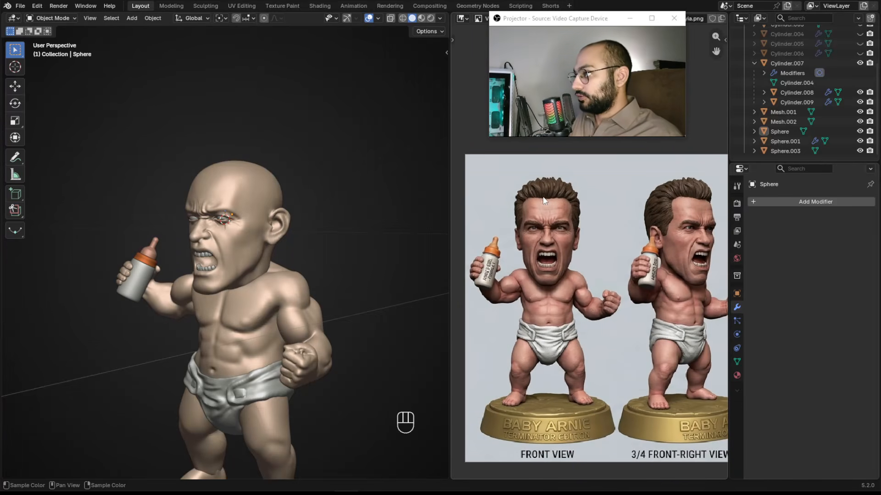
{"action": "mouse_move", "coordinate": [650, 209]}
{"action": "middle_mouse_down"}
{"action": "mouse_move", "coordinate": [533, 205]}
{"action": "mouse_move", "coordinate": [541, 208]}
{"action": "middle_mouse_up"}
{"action": "middle_click_drag", "start_coordinate": [699, 214], "coordinate": [594, 214]}
{"action": "mouse_move", "coordinate": [725, 223]}
{"action": "middle_mouse_down"}
{"action": "mouse_move", "coordinate": [528, 222]}
{"action": "mouse_move", "coordinate": [688, 225]}
{"action": "middle_mouse_up"}
{"action": "middle_click_drag", "start_coordinate": [527, 225], "coordinate": [672, 233]}
{"action": "middle_click_drag", "start_coordinate": [544, 198], "coordinate": [623, 201], "text": "alt"}
{"action": "middle_click_drag", "start_coordinate": [526, 158], "coordinate": [633, 162], "text": "alt"}
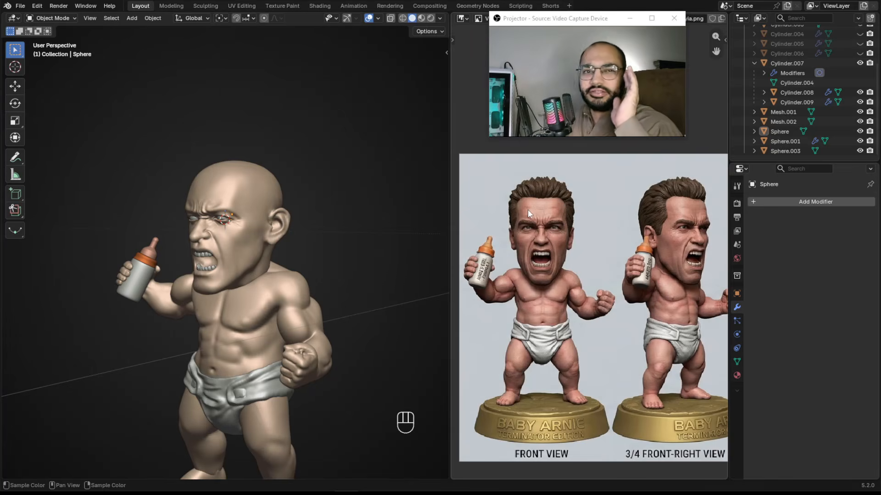
Sketch an outline of the hair volume over the side of the head with annotation strokes.
{"action": "mouse_move", "coordinate": [294, 183]}
{"action": "middle_mouse_down"}
{"action": "mouse_move", "coordinate": [271, 192]}
{"action": "mouse_move", "coordinate": [294, 184]}
{"action": "middle_mouse_up"}
{"action": "scroll", "coordinate": [279, 178], "scroll_direction": "up", "scroll_amount": 4}
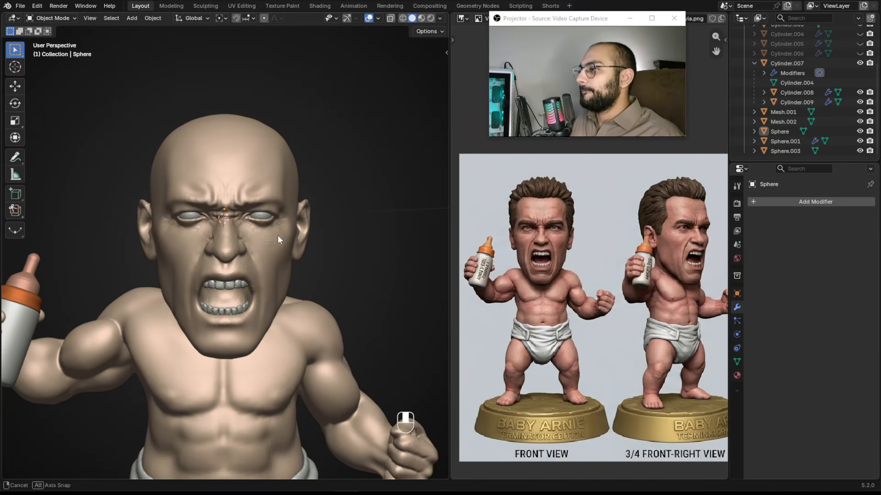
{"action": "middle_click_drag", "start_coordinate": [277, 234], "coordinate": [235, 202]}
{"action": "left_click_drag", "start_coordinate": [236, 202], "coordinate": [235, 239], "text": "ctrl+alt"}
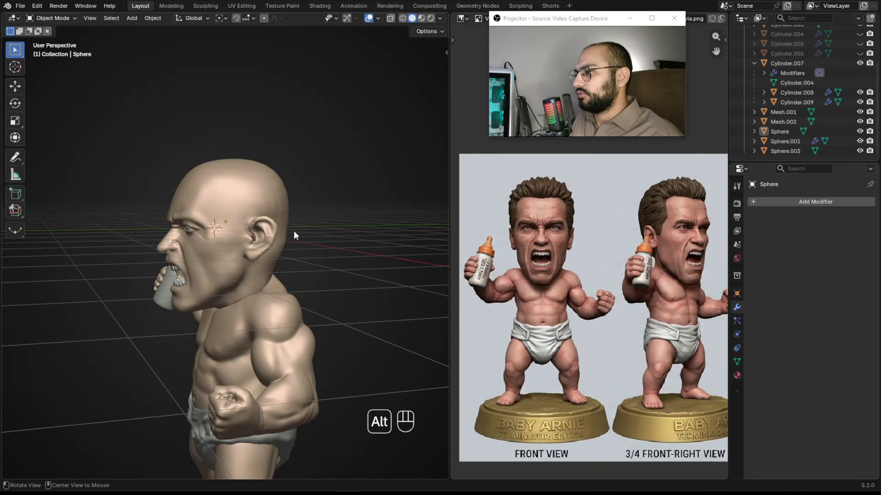
{"action": "left_click_drag", "start_coordinate": [296, 220], "coordinate": [271, 230], "text": "alt"}
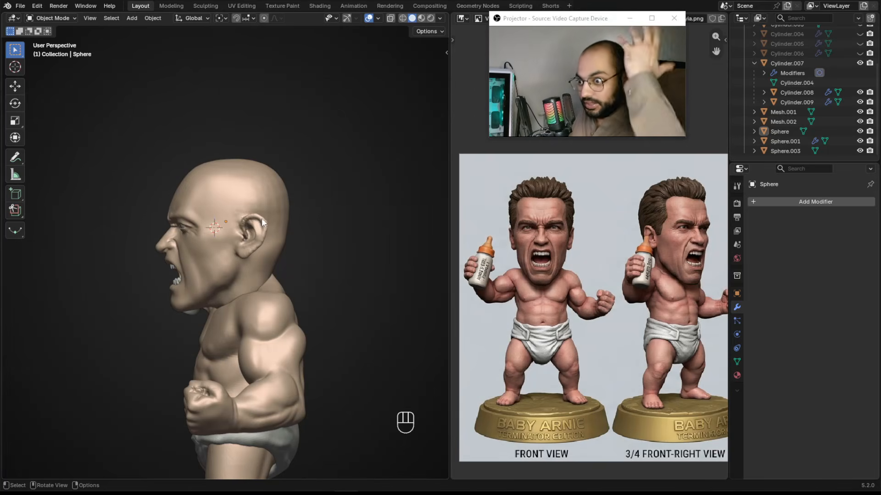
{"action": "left_click_drag", "start_coordinate": [228, 245], "coordinate": [297, 234], "text": "alt"}
{"action": "left_click_drag", "start_coordinate": [297, 234], "coordinate": [282, 213], "text": "ctrl+alt"}
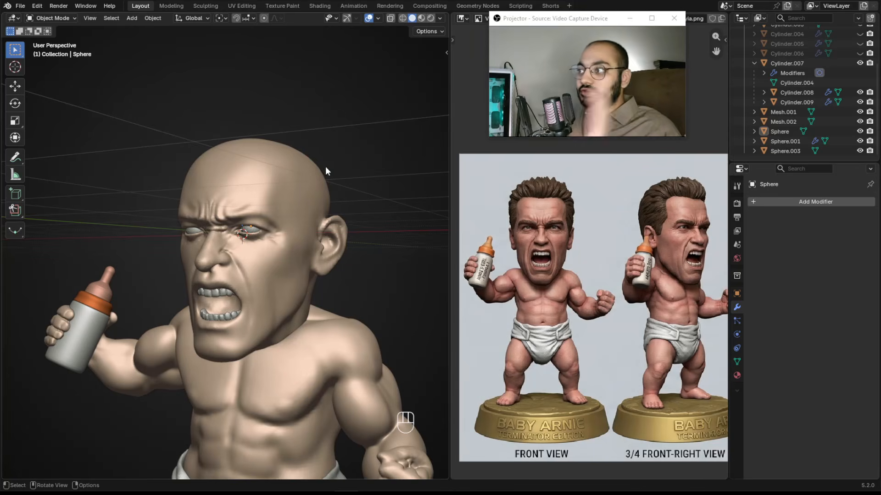
{"action": "left_click_drag", "start_coordinate": [255, 215], "coordinate": [184, 193], "text": "alt"}
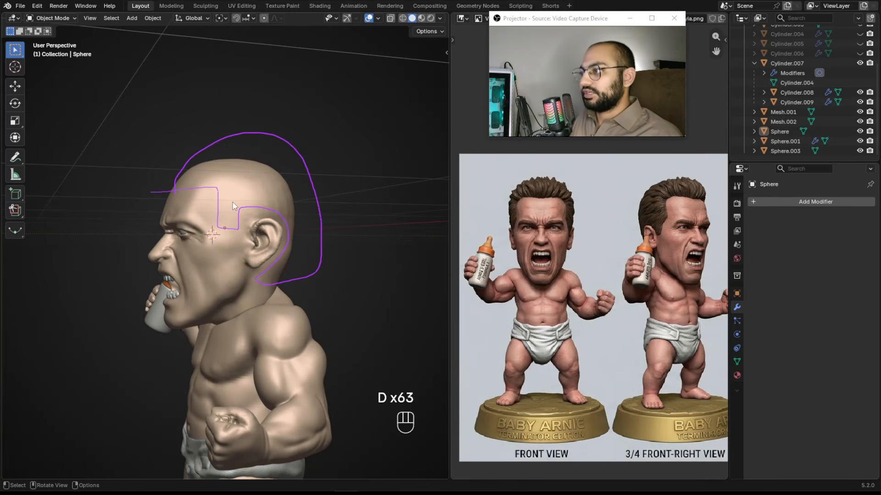
{"action": "right_click_drag", "start_coordinate": [165, 206], "coordinate": [210, 184]}
{"action": "right_click_drag", "start_coordinate": [284, 156], "coordinate": [317, 257]}
{"action": "mouse_move", "coordinate": [246, 219]}
{"action": "left_mouse_down", "text": "alt"}
{"action": "mouse_move", "coordinate": [215, 241]}
{"action": "mouse_move", "coordinate": [264, 208]}
{"action": "left_mouse_up", "text": "alt"}
Add a UV sphere and move it up along Z onto the top of the head.
{"action": "key", "text": "shift+a"}
{"action": "mouse_move", "coordinate": [248, 219]}
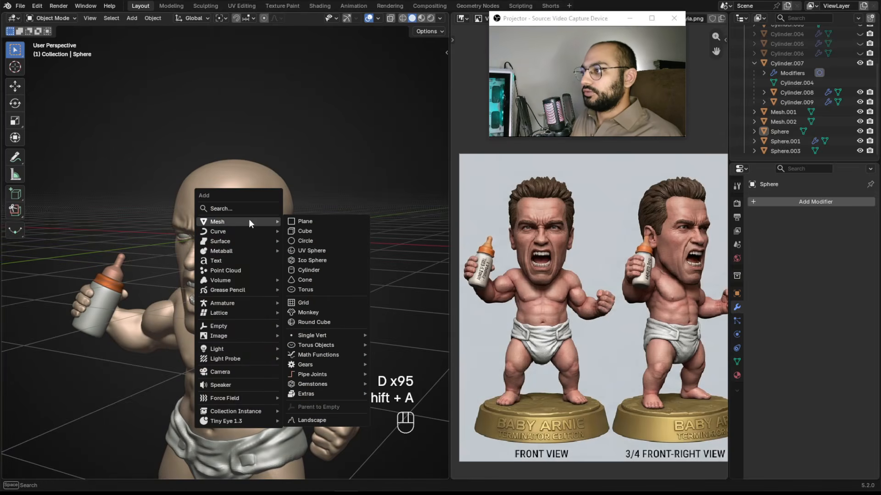
{"action": "left_click", "coordinate": [315, 250]}
{"action": "key", "text": "g"}
{"action": "key", "text": "z"}
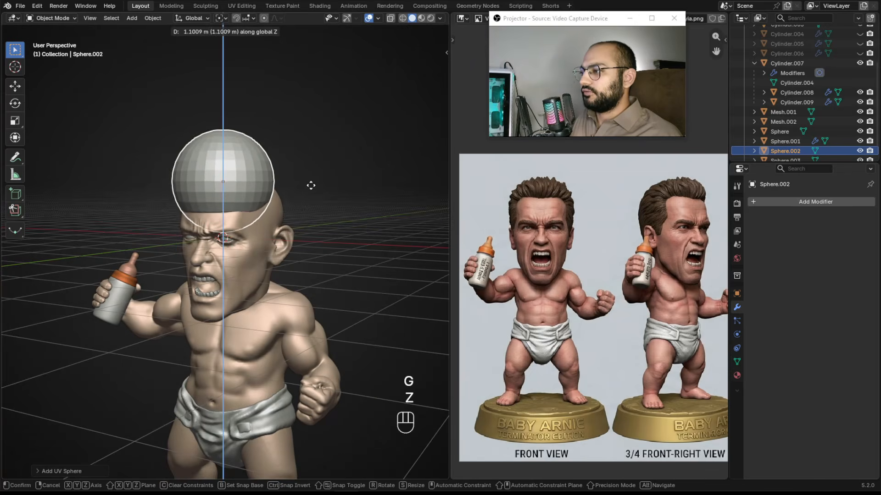
{"action": "left_click", "coordinate": [311, 185]}
Enter Sculpt Mode on the sphere with X symmetry and start shaping it with the Grab brush at about 388 px.
{"action": "key", "text": "ctrl+Tab"}
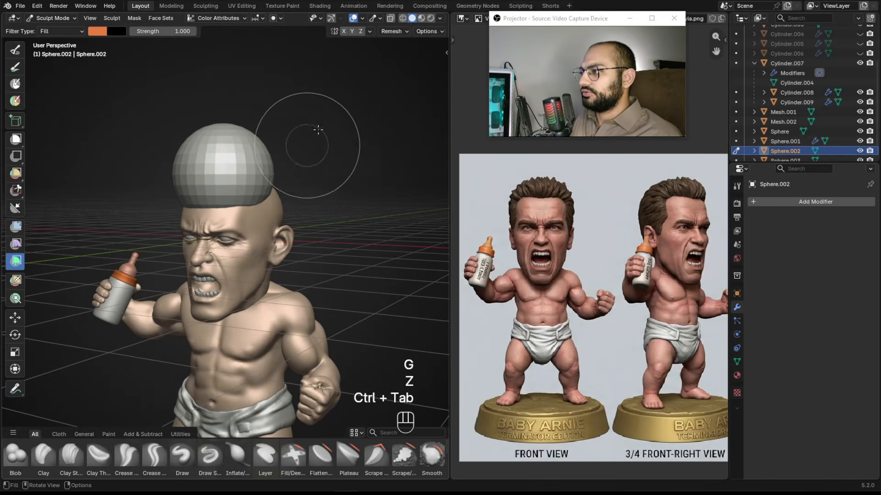
{"action": "left_click", "coordinate": [342, 34]}
{"action": "left_click_drag", "start_coordinate": [333, 108], "coordinate": [272, 125], "text": "alt"}
{"action": "key", "text": "g"}
{"action": "key", "text": "f"}
{"action": "key", "text": "f"}
{"action": "left_click", "coordinate": [275, 178]}
{"action": "mouse_move", "coordinate": [283, 170]}
{"action": "left_mouse_down", "text": "alt"}
{"action": "mouse_move", "coordinate": [266, 159]}
{"action": "mouse_move", "coordinate": [296, 186]}
{"action": "mouse_move", "coordinate": [301, 216]}
{"action": "left_mouse_up", "text": "alt"}
Grab-sculpt the sphere into a cap hugging the top and sides of the head, resizing the brush as needed.
{"action": "key", "text": "f"}
{"action": "left_click", "coordinate": [274, 211]}
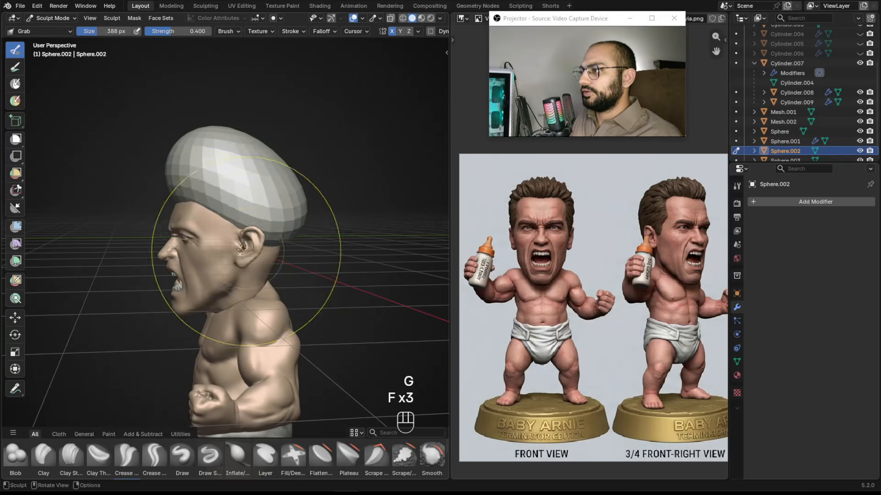
{"action": "left_click_drag", "start_coordinate": [272, 259], "coordinate": [316, 271], "text": "alt"}
{"action": "key", "text": "f"}
{"action": "left_click", "coordinate": [293, 229]}
{"action": "left_click_drag", "start_coordinate": [243, 214], "coordinate": [242, 225]}
{"action": "mouse_move", "coordinate": [270, 201]}
{"action": "left_mouse_down", "text": "alt"}
{"action": "mouse_move", "coordinate": [292, 205]}
{"action": "mouse_move", "coordinate": [284, 174]}
{"action": "left_mouse_up", "text": "alt"}
{"action": "key", "text": "f"}
{"action": "left_click", "coordinate": [293, 172]}
{"action": "left_click_drag", "start_coordinate": [225, 130], "coordinate": [230, 138]}
{"action": "left_click_drag", "start_coordinate": [261, 146], "coordinate": [269, 188], "text": "alt"}
{"action": "key", "text": "f"}
{"action": "left_click_drag", "start_coordinate": [326, 212], "coordinate": [266, 197], "text": "alt"}
{"action": "key", "text": "f"}
{"action": "left_click", "coordinate": [255, 229]}
{"action": "mouse_move", "coordinate": [247, 248]}
{"action": "left_mouse_down"}
{"action": "mouse_move", "coordinate": [260, 293]}
{"action": "mouse_move", "coordinate": [232, 270]}
{"action": "mouse_move", "coordinate": [270, 277]}
{"action": "mouse_move", "coordinate": [276, 289]}
{"action": "mouse_move", "coordinate": [244, 274]}
{"action": "mouse_move", "coordinate": [354, 275]}
{"action": "left_mouse_up"}
{"action": "key", "text": "f"}
{"action": "left_click", "coordinate": [248, 270]}
{"action": "key", "text": "f"}
{"action": "left_click", "coordinate": [274, 278]}
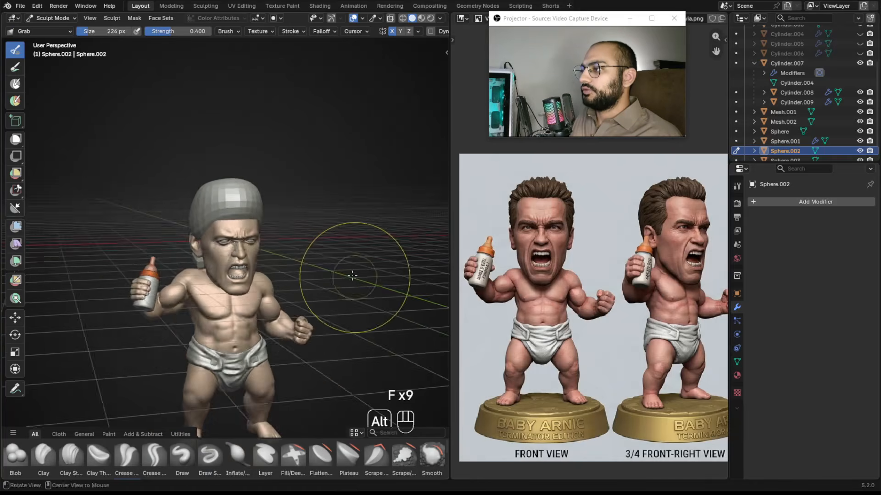
Pull the cap's front edges with the Grab brush and undo the last two strokes.
{"action": "scroll", "coordinate": [321, 252], "scroll_direction": "up", "scroll_amount": 2}
{"action": "key", "text": "f"}
{"action": "left_click", "coordinate": [308, 197]}
{"action": "left_click_drag", "start_coordinate": [298, 202], "coordinate": [286, 195], "text": "alt"}
{"action": "key", "text": "f"}
{"action": "left_click", "coordinate": [274, 191]}
{"action": "mouse_move", "coordinate": [184, 189]}
{"action": "left_mouse_down"}
{"action": "mouse_move", "coordinate": [152, 179]}
{"action": "mouse_move", "coordinate": [149, 191]}
{"action": "mouse_move", "coordinate": [250, 204]}
{"action": "mouse_move", "coordinate": [234, 199]}
{"action": "left_mouse_up"}
{"action": "key", "text": "ctrl+z"}
{"action": "key", "text": "ctrl+z"}
Continue shaping the cap's sides and back with the Grab brush at about 230 px.
{"action": "scroll", "coordinate": [220, 230], "scroll_direction": "down", "scroll_amount": 2}
{"action": "mouse_move", "coordinate": [218, 238]}
{"action": "left_mouse_down", "text": "alt"}
{"action": "mouse_move", "coordinate": [248, 252]}
{"action": "mouse_move", "coordinate": [252, 284]}
{"action": "mouse_move", "coordinate": [239, 270]}
{"action": "mouse_move", "coordinate": [371, 280]}
{"action": "mouse_move", "coordinate": [277, 204]}
{"action": "mouse_move", "coordinate": [313, 209]}
{"action": "mouse_move", "coordinate": [303, 199]}
{"action": "left_mouse_up", "text": "alt"}
{"action": "key", "text": "f"}
{"action": "left_click", "coordinate": [210, 260]}
{"action": "key", "text": "f"}
{"action": "left_click", "coordinate": [252, 277]}
{"action": "key", "text": "f"}
{"action": "left_click", "coordinate": [235, 266]}
{"action": "key", "text": "f"}
{"action": "left_click", "coordinate": [256, 266]}
{"action": "key", "text": "f"}
{"action": "left_click", "coordinate": [279, 161]}
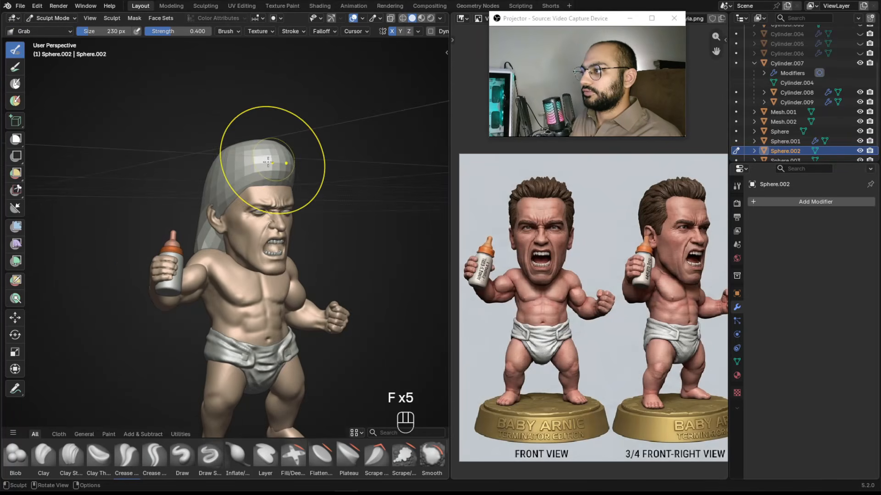
Grab-sculpt the hair cap's front edge over the brow, shrinking the brush to about 160 px.
{"action": "left_click_drag", "start_coordinate": [278, 161], "coordinate": [304, 154], "text": "alt"}
{"action": "key", "text": "f"}
{"action": "left_click", "coordinate": [302, 150]}
{"action": "key", "text": "f"}
{"action": "mouse_move", "coordinate": [298, 188]}
{"action": "left_mouse_down", "text": "alt"}
{"action": "mouse_move", "coordinate": [268, 180]}
{"action": "mouse_move", "coordinate": [214, 207]}
{"action": "mouse_move", "coordinate": [265, 201]}
{"action": "left_mouse_up", "text": "alt"}
{"action": "left_click", "coordinate": [264, 181]}
{"action": "left_click", "coordinate": [223, 202]}
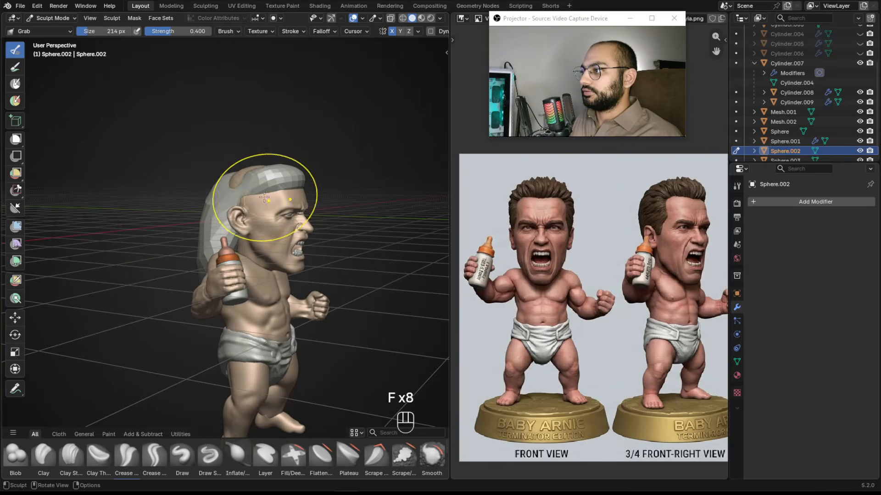
{"action": "key", "text": "f"}
{"action": "left_click", "coordinate": [264, 147]}
{"action": "mouse_move", "coordinate": [264, 147]}
{"action": "left_mouse_down", "text": "alt"}
{"action": "mouse_move", "coordinate": [148, 140]}
{"action": "mouse_move", "coordinate": [167, 190]}
{"action": "mouse_move", "coordinate": [190, 180]}
{"action": "mouse_move", "coordinate": [289, 175]}
{"action": "mouse_move", "coordinate": [326, 191]}
{"action": "mouse_move", "coordinate": [317, 197]}
{"action": "mouse_move", "coordinate": [323, 168]}
{"action": "mouse_move", "coordinate": [315, 244]}
{"action": "mouse_move", "coordinate": [239, 224]}
{"action": "mouse_move", "coordinate": [247, 219]}
{"action": "left_mouse_up", "text": "alt"}
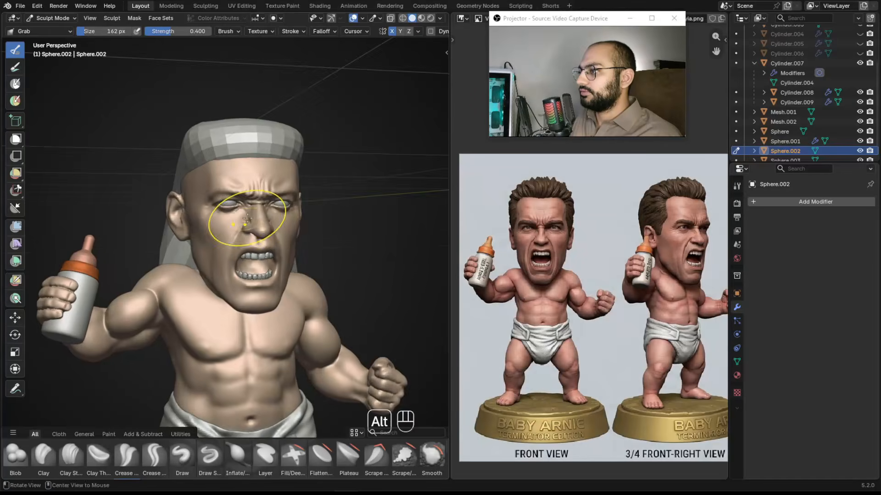
{"action": "right_click_drag", "start_coordinate": [247, 219], "coordinate": [221, 236], "text": "alt"}
{"action": "left_click_drag", "start_coordinate": [220, 236], "coordinate": [183, 241], "text": "alt"}
Shape the cap's sides and back with the Grab brush from rotated views.
{"action": "key", "text": "f"}
{"action": "left_click", "coordinate": [147, 242]}
{"action": "right_click_drag", "start_coordinate": [147, 241], "coordinate": [142, 271], "text": "alt"}
{"action": "mouse_move", "coordinate": [142, 271]}
{"action": "left_mouse_down", "text": "alt"}
{"action": "mouse_move", "coordinate": [159, 276]}
{"action": "mouse_move", "coordinate": [269, 240]}
{"action": "mouse_move", "coordinate": [299, 247]}
{"action": "mouse_move", "coordinate": [303, 277]}
{"action": "left_mouse_up", "text": "alt"}
{"action": "key", "text": "f"}
{"action": "left_click", "coordinate": [296, 248]}
{"action": "key", "text": "f"}
{"action": "left_click", "coordinate": [281, 302]}
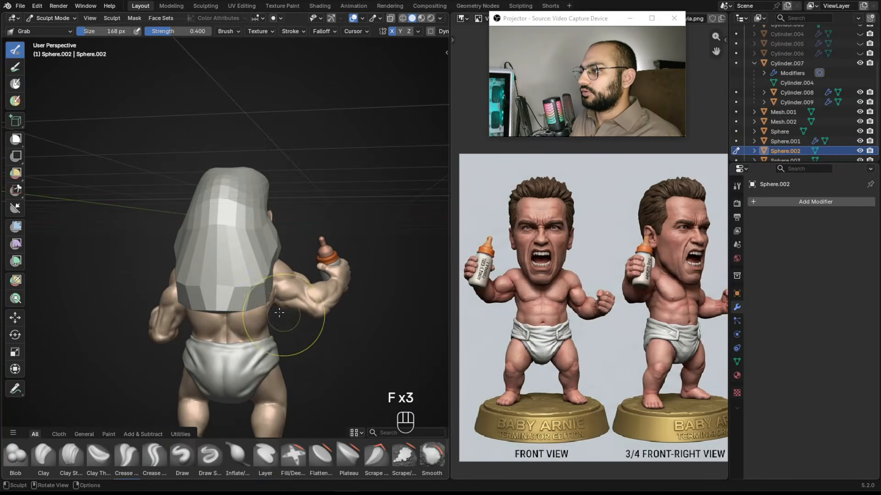
{"action": "left_click_drag", "start_coordinate": [279, 312], "coordinate": [257, 285], "text": "alt"}
{"action": "key", "text": "f"}
{"action": "left_click_drag", "start_coordinate": [184, 259], "coordinate": [271, 262], "text": "alt"}
{"action": "right_click_drag", "start_coordinate": [271, 262], "coordinate": [270, 239], "text": "alt"}
{"action": "key", "text": "f"}
{"action": "left_click", "coordinate": [281, 210]}
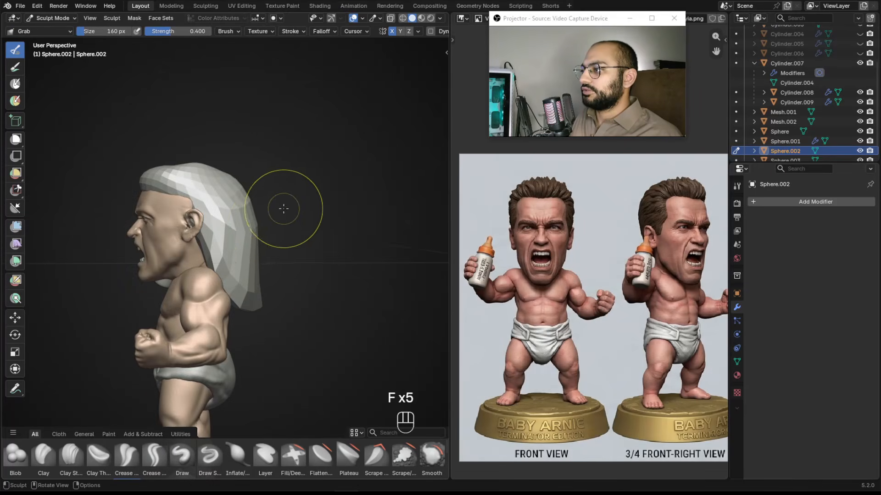
{"action": "mouse_move", "coordinate": [231, 236]}
{"action": "left_mouse_down", "text": "alt"}
{"action": "mouse_move", "coordinate": [269, 253]}
{"action": "mouse_move", "coordinate": [307, 234]}
{"action": "left_mouse_up", "text": "alt"}
Switch to Object Mode and delete the hair cap sphere.
{"action": "key", "text": "ctrl+Tab"}
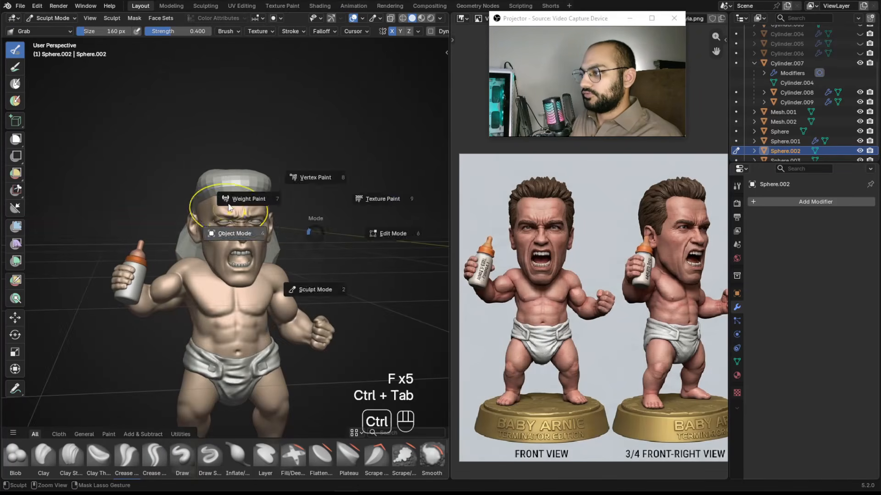
{"action": "left_click", "coordinate": [248, 196]}
{"action": "key", "text": "x"}
{"action": "left_click", "coordinate": [251, 192]}
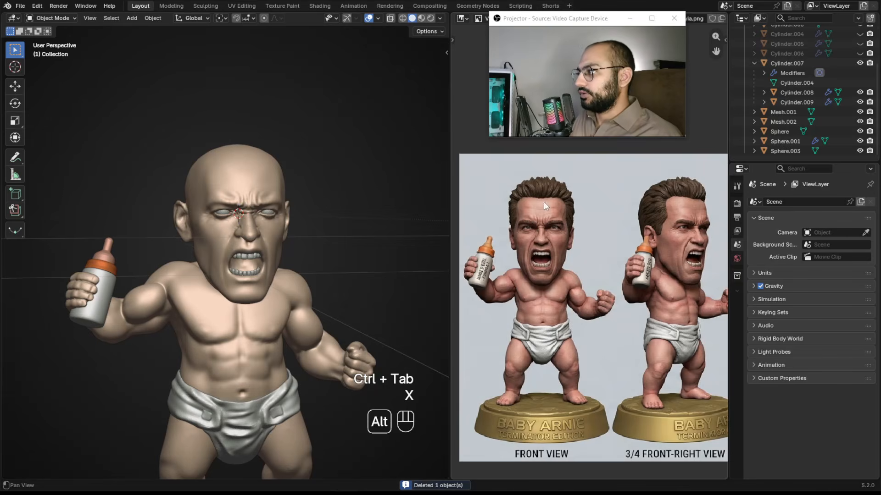
Select the character's head mesh and return to Sculpt Mode in right orthographic view.
{"action": "left_click_drag", "start_coordinate": [316, 192], "coordinate": [216, 158], "text": "ctrl+alt"}
{"action": "left_click", "coordinate": [211, 156]}
{"action": "key", "text": "ctrl+Tab"}
{"action": "left_click", "coordinate": [204, 241]}
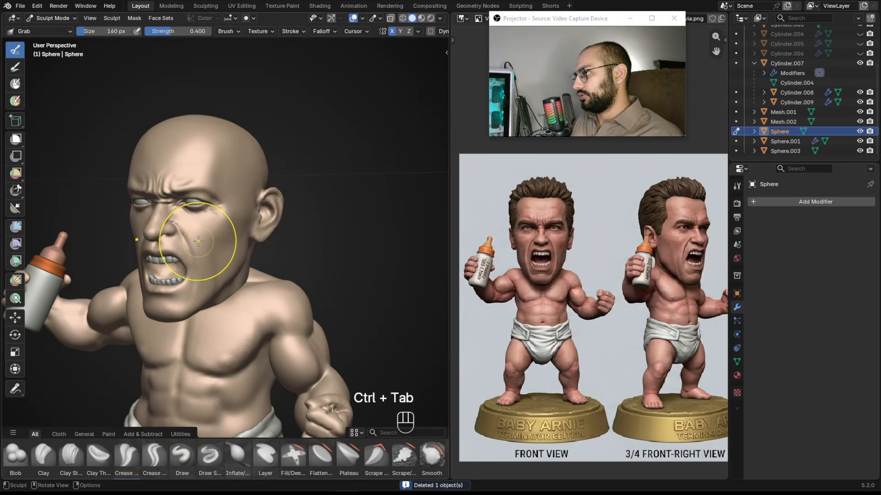
{"action": "key", "text": "KP_3"}
Zoom in on the head and switch to the Lasso Mask tool.
{"action": "left_click_drag", "start_coordinate": [204, 225], "coordinate": [288, 257], "text": "alt+shift"}
{"action": "left_click_drag", "start_coordinate": [289, 257], "coordinate": [268, 199], "text": "ctrl+alt"}
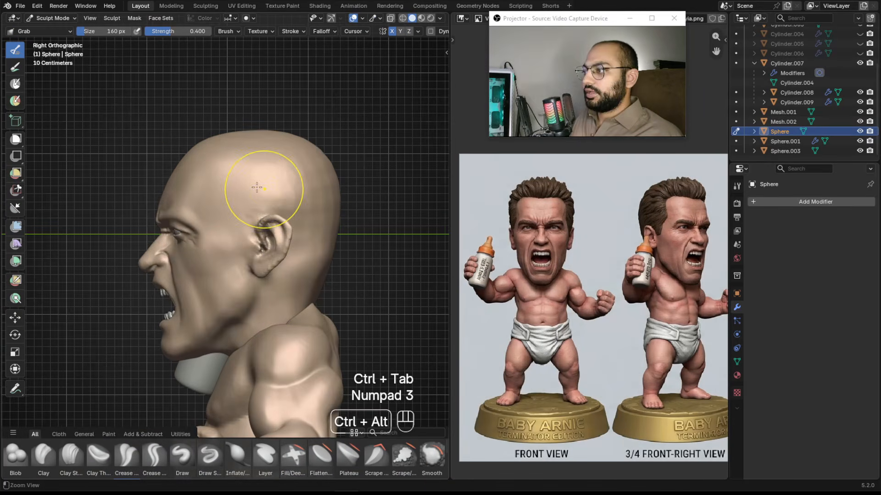
{"action": "left_click", "coordinate": [16, 143]}
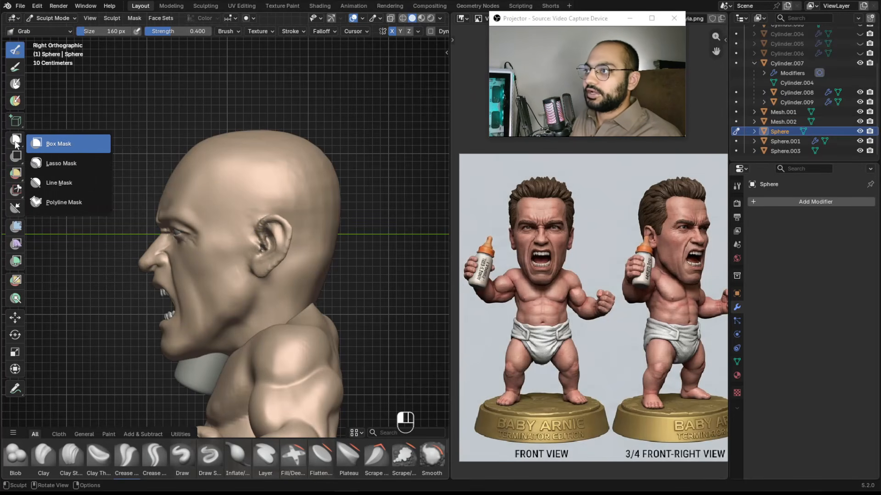
{"action": "left_click", "coordinate": [53, 162]}
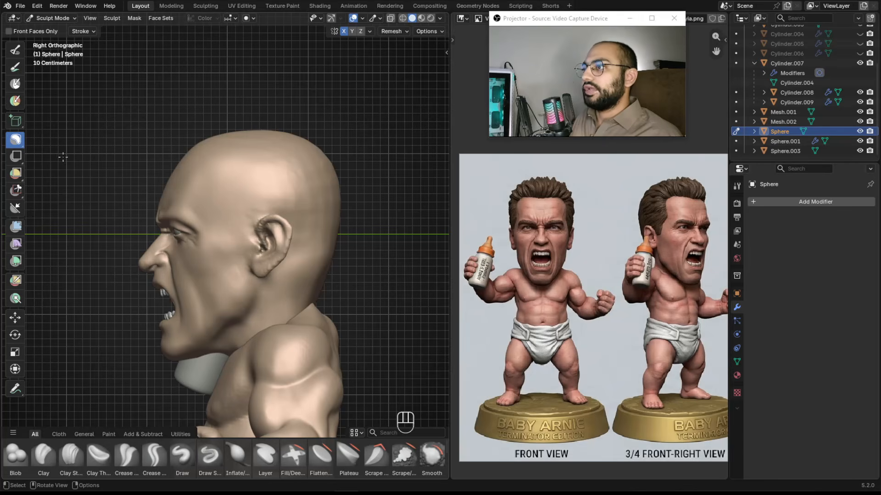
Zoom the reference image in on the side view of the head.
{"action": "middle_click_drag", "start_coordinate": [578, 236], "coordinate": [573, 140], "text": "alt"}
{"action": "middle_click_drag", "start_coordinate": [571, 250], "coordinate": [599, 227], "text": "alt"}
{"action": "scroll", "coordinate": [573, 253], "scroll_direction": "up", "scroll_amount": 1}
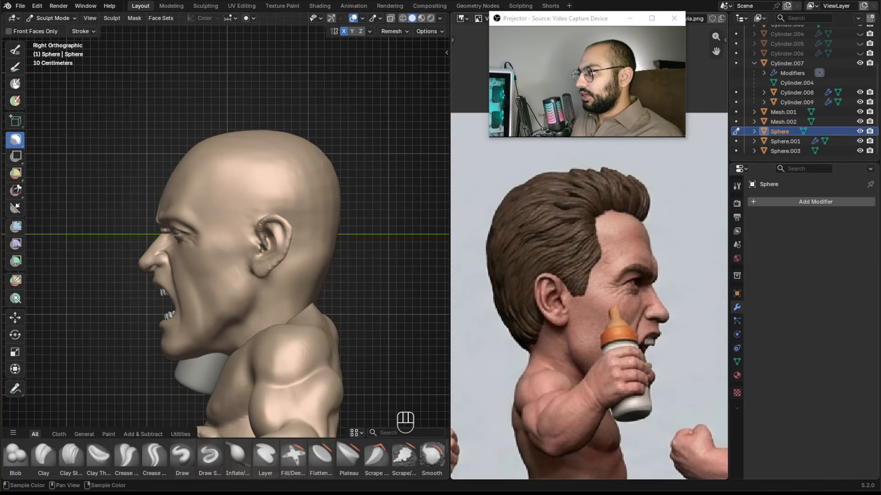
Trace the hairline on the reference image with annotation strokes, undoing the last two.
{"action": "left_click_drag", "start_coordinate": [648, 222], "coordinate": [636, 222]}
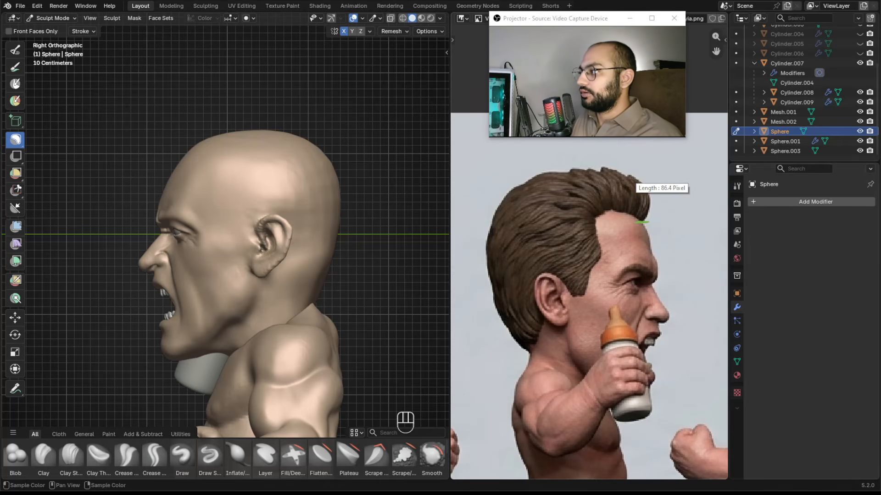
{"action": "mouse_move", "coordinate": [641, 221]}
{"action": "left_mouse_down"}
{"action": "mouse_move", "coordinate": [599, 213]}
{"action": "mouse_move", "coordinate": [634, 219]}
{"action": "mouse_move", "coordinate": [596, 217]}
{"action": "mouse_move", "coordinate": [604, 255]}
{"action": "mouse_move", "coordinate": [593, 221]}
{"action": "left_mouse_up"}
{"action": "left_click", "coordinate": [595, 218]}
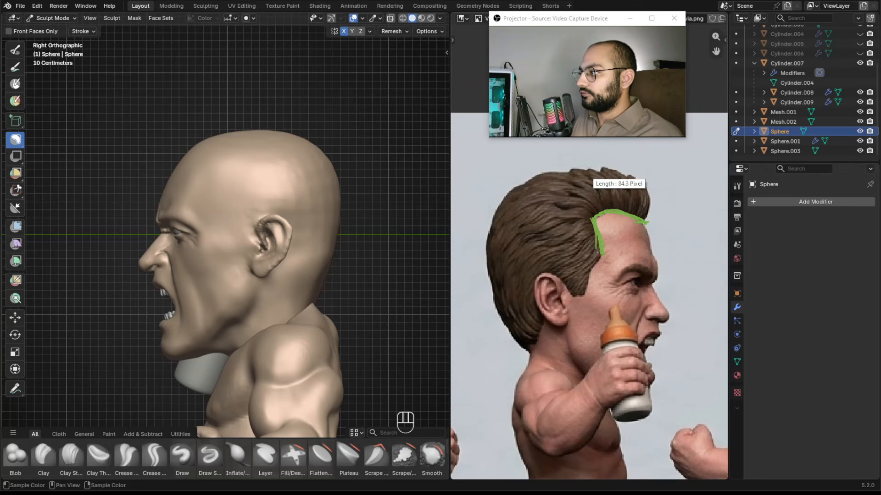
{"action": "mouse_move", "coordinate": [599, 260]}
{"action": "left_mouse_down"}
{"action": "mouse_move", "coordinate": [617, 272]}
{"action": "mouse_move", "coordinate": [598, 260]}
{"action": "mouse_move", "coordinate": [609, 257]}
{"action": "left_mouse_up"}
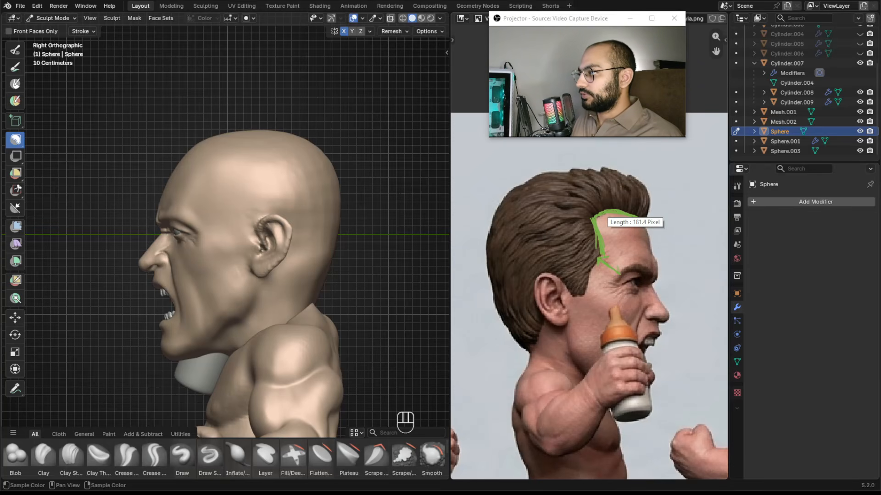
{"action": "mouse_move", "coordinate": [595, 222]}
{"action": "left_mouse_down"}
{"action": "mouse_move", "coordinate": [620, 274]}
{"action": "mouse_move", "coordinate": [600, 288]}
{"action": "left_mouse_up"}
{"action": "key", "text": "ctrl+z"}
{"action": "key", "text": "ctrl+z"}
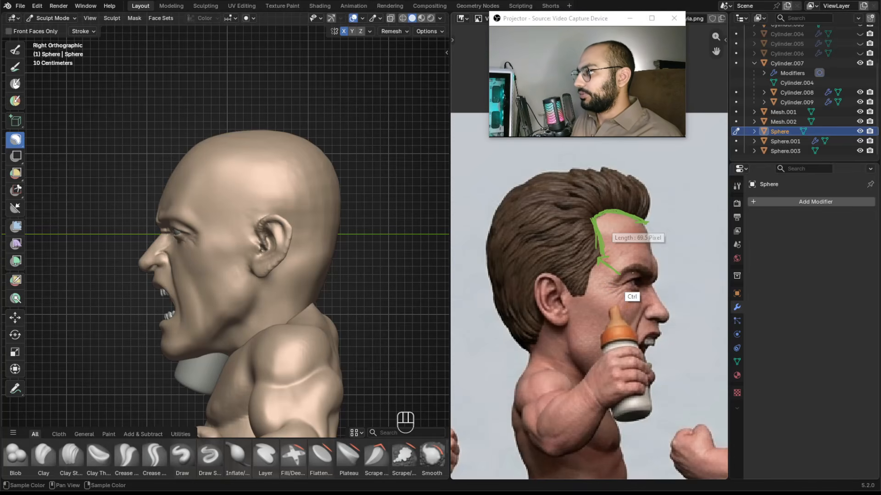
{"action": "key", "text": "Escape"}
Lasso-mask the hair region on the side of the head following the reference hairline.
{"action": "left_click_drag", "start_coordinate": [256, 198], "coordinate": [306, 213], "text": "alt+shift"}
{"action": "left_click_drag", "start_coordinate": [306, 213], "coordinate": [275, 183], "text": "ctrl+alt"}
{"action": "left_click_drag", "start_coordinate": [276, 184], "coordinate": [225, 194], "text": "alt+shift"}
{"action": "left_click_drag", "start_coordinate": [224, 194], "coordinate": [201, 188], "text": "ctrl+alt"}
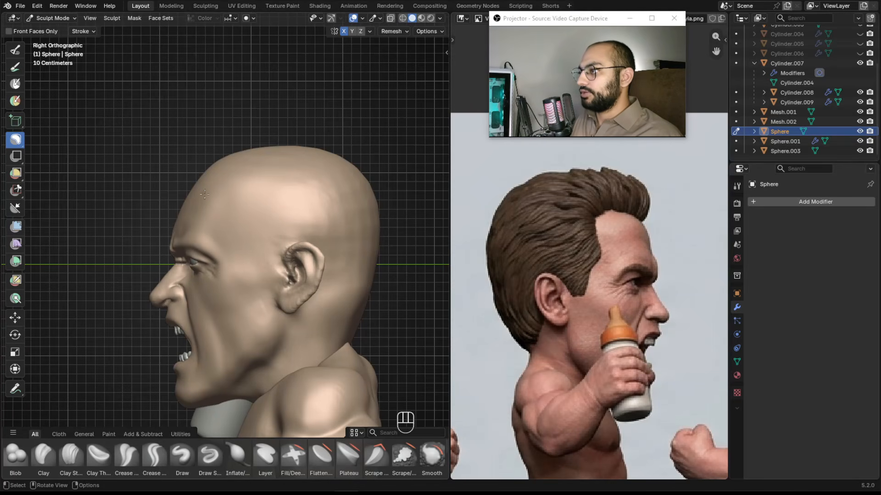
{"action": "left_click_drag", "start_coordinate": [195, 182], "coordinate": [209, 177]}
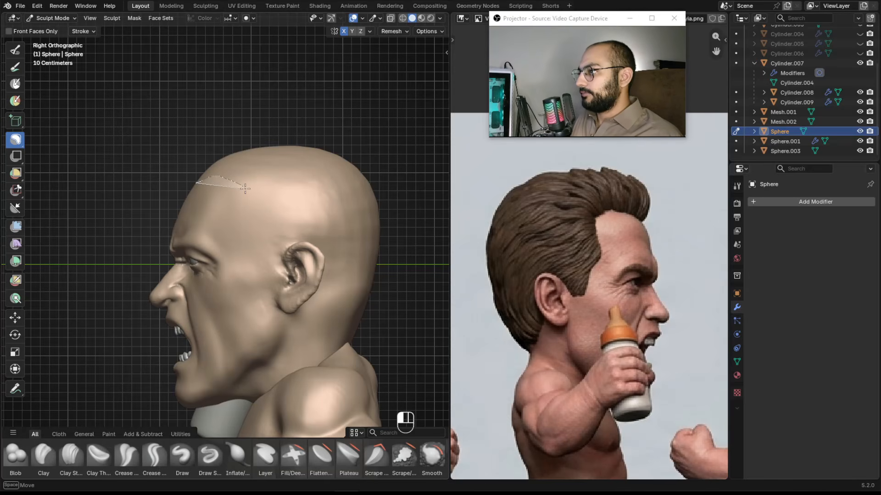
{"action": "left_click_drag", "start_coordinate": [255, 192], "coordinate": [243, 237]}
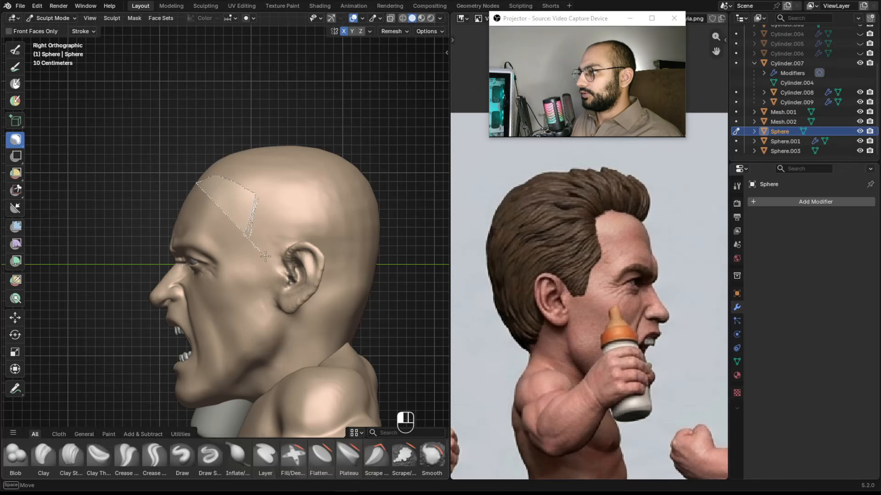
{"action": "mouse_move", "coordinate": [261, 254]}
{"action": "left_mouse_down"}
{"action": "mouse_move", "coordinate": [262, 275]}
{"action": "mouse_move", "coordinate": [275, 288]}
{"action": "mouse_move", "coordinate": [284, 243]}
{"action": "mouse_move", "coordinate": [320, 244]}
{"action": "mouse_move", "coordinate": [330, 273]}
{"action": "mouse_move", "coordinate": [301, 327]}
{"action": "mouse_move", "coordinate": [345, 327]}
{"action": "mouse_move", "coordinate": [390, 152]}
{"action": "mouse_move", "coordinate": [206, 145]}
{"action": "left_mouse_up"}
{"action": "mouse_move", "coordinate": [300, 181]}
{"action": "middle_mouse_down", "text": "ctrl+alt"}
{"action": "mouse_move", "coordinate": [306, 230]}
{"action": "mouse_move", "coordinate": [401, 251]}
{"action": "mouse_move", "coordinate": [442, 238]}
{"action": "mouse_move", "coordinate": [321, 184]}
{"action": "middle_mouse_up", "text": "ctrl+alt"}
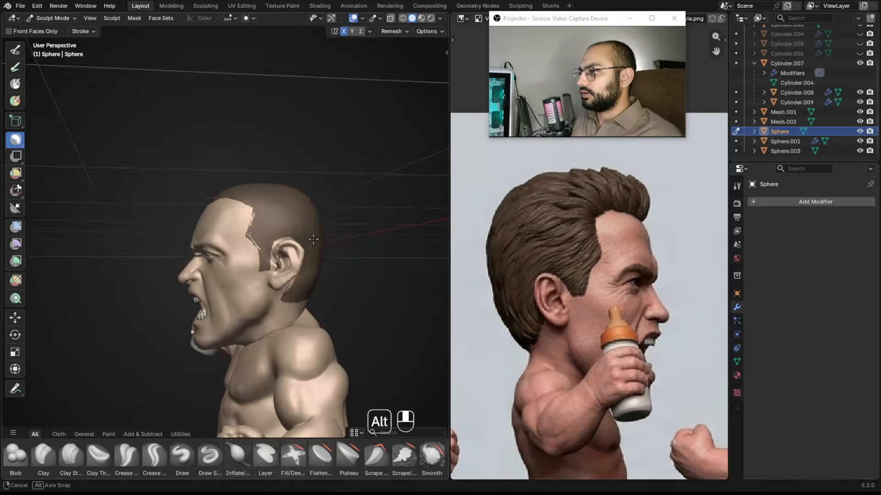
Refine the mask edge around the ear and sideburn with the Mask brush at about 38 px.
{"action": "scroll", "coordinate": [315, 175], "scroll_direction": "up", "scroll_amount": 3}
{"action": "key", "text": "m"}
{"action": "mouse_move", "coordinate": [305, 229]}
{"action": "middle_mouse_down", "text": "ctrl+alt"}
{"action": "mouse_move", "coordinate": [294, 228]}
{"action": "mouse_move", "coordinate": [283, 200]}
{"action": "mouse_move", "coordinate": [264, 209]}
{"action": "middle_mouse_up", "text": "ctrl+alt"}
{"action": "key", "text": "f"}
{"action": "key", "text": "f"}
{"action": "left_click", "coordinate": [274, 202]}
{"action": "key", "text": "f"}
{"action": "left_click", "coordinate": [233, 244]}
{"action": "key", "text": "ctrl+z"}
{"action": "key", "text": "KP_3"}
{"action": "left_click_drag", "start_coordinate": [234, 224], "coordinate": [249, 265]}
{"action": "key", "text": "f"}
{"action": "left_click", "coordinate": [237, 239]}
{"action": "middle_click_drag", "start_coordinate": [261, 248], "coordinate": [258, 239], "text": "shift"}
{"action": "key", "text": "f"}
{"action": "left_click", "coordinate": [254, 238]}
{"action": "mouse_move", "coordinate": [242, 255]}
{"action": "left_mouse_down"}
{"action": "mouse_move", "coordinate": [248, 283]}
{"action": "mouse_move", "coordinate": [250, 275]}
{"action": "left_mouse_up"}
{"action": "key", "text": "f"}
{"action": "left_click", "coordinate": [249, 271]}
{"action": "mouse_move", "coordinate": [248, 271]}
{"action": "left_mouse_down"}
{"action": "mouse_move", "coordinate": [248, 291]}
{"action": "mouse_move", "coordinate": [263, 282]}
{"action": "mouse_move", "coordinate": [244, 267]}
{"action": "left_mouse_up"}
{"action": "key", "text": "ctrl+z"}
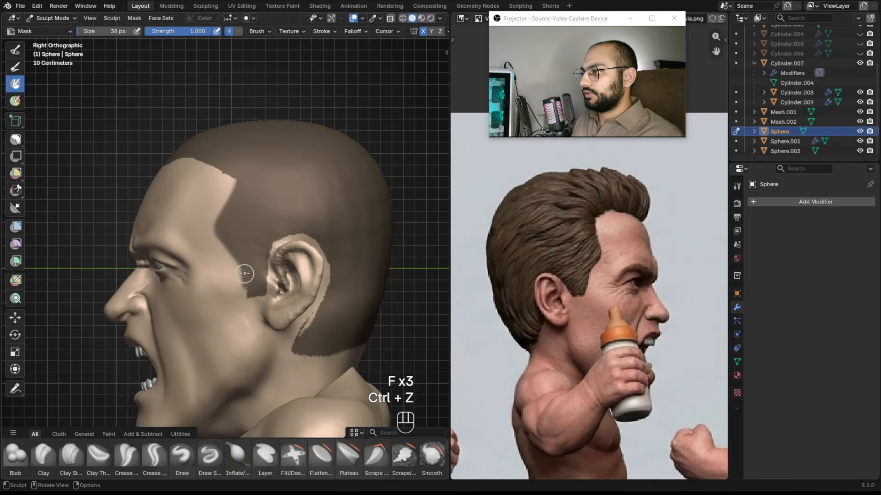
{"action": "key", "text": "ctrl+z"}
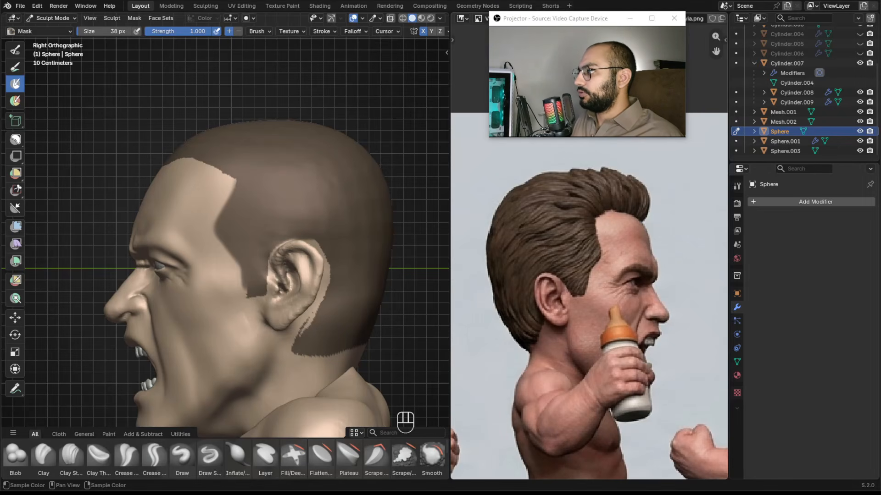
Draw level guide lines comparing the hairline height on the reference and the head.
{"action": "left_click_drag", "start_coordinate": [640, 222], "coordinate": [583, 220]}
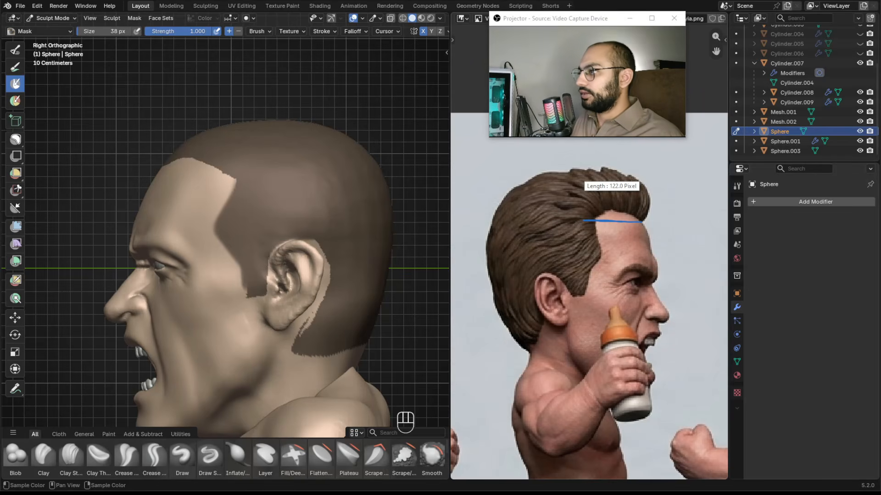
{"action": "left_click_drag", "start_coordinate": [171, 166], "coordinate": [262, 163]}
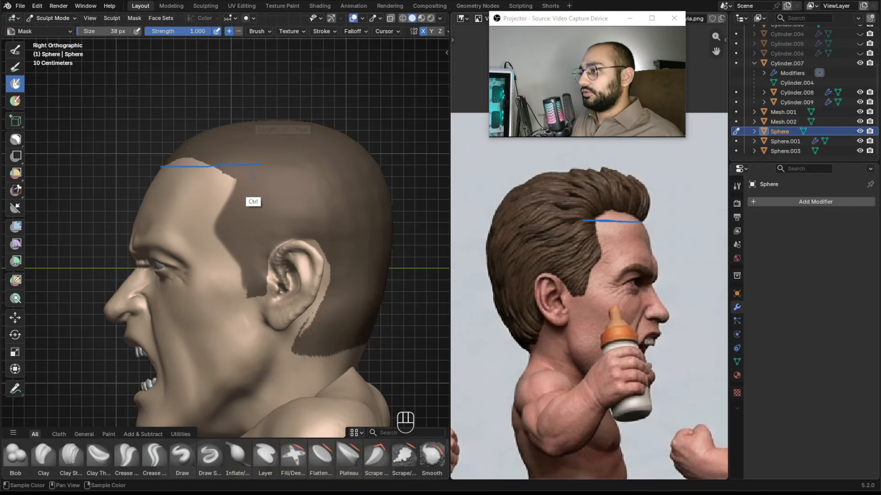
{"action": "key", "text": "Escape"}
Erase the mask at the front hairline corner with the Mask brush.
{"action": "key", "text": "m"}
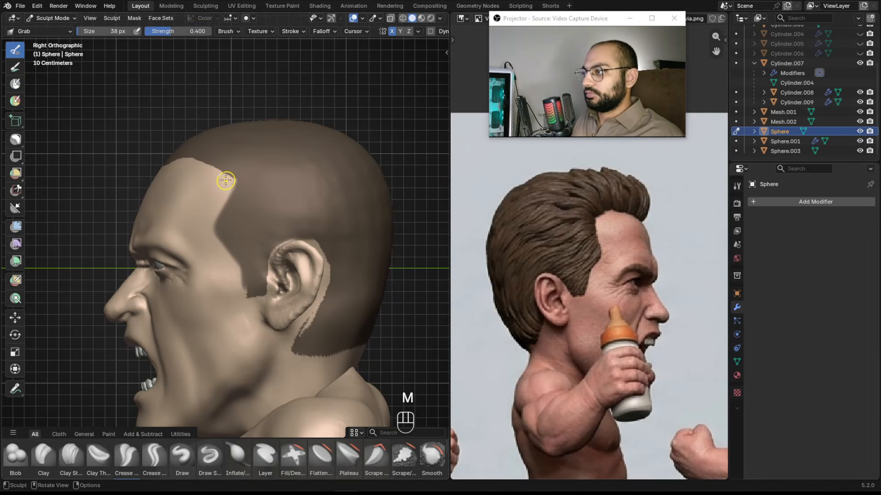
{"action": "key", "text": "m"}
{"action": "left_click_drag", "start_coordinate": [227, 177], "coordinate": [214, 167], "text": "ctrl"}
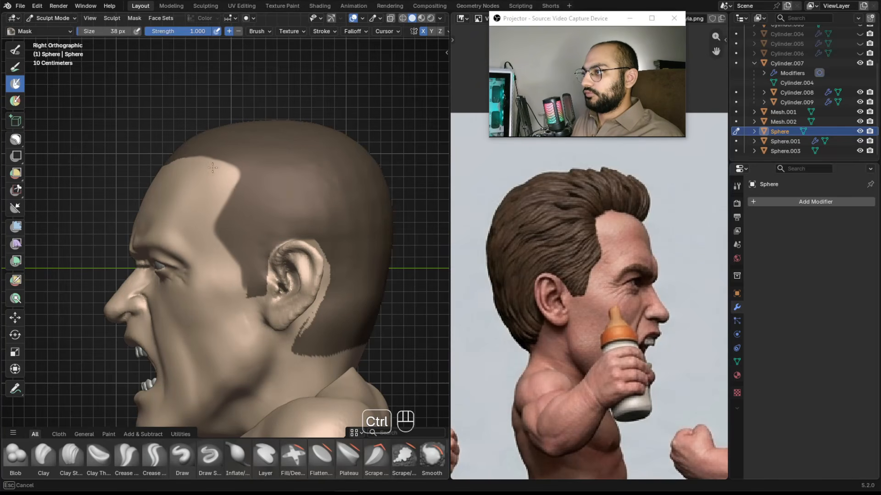
{"action": "left_click_drag", "start_coordinate": [234, 169], "coordinate": [236, 199], "text": "ctrl"}
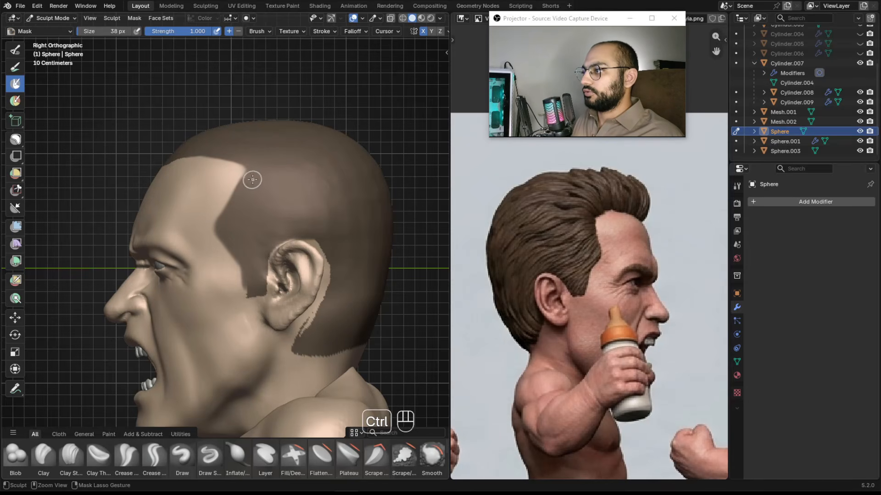
{"action": "scroll", "coordinate": [233, 205], "scroll_direction": "down", "scroll_amount": 3}
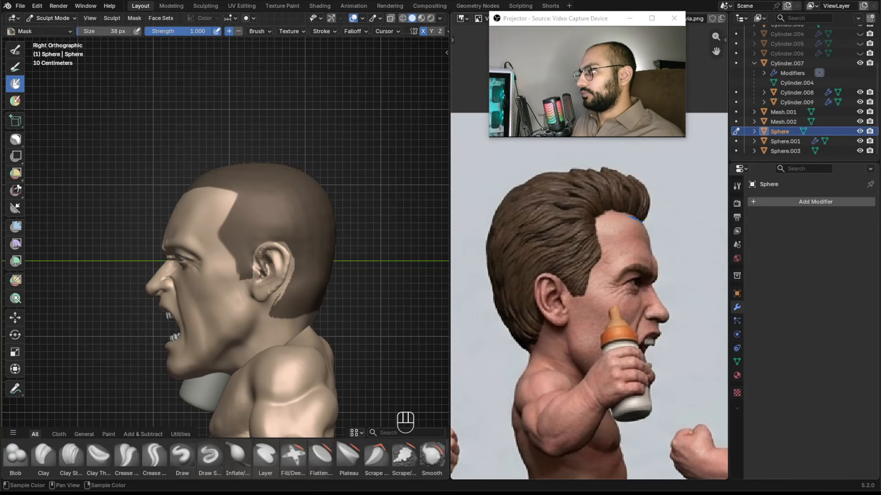
{"action": "mouse_move", "coordinate": [638, 218]}
{"action": "left_mouse_down"}
{"action": "mouse_move", "coordinate": [596, 217]}
{"action": "mouse_move", "coordinate": [599, 257]}
{"action": "mouse_move", "coordinate": [587, 293]}
{"action": "mouse_move", "coordinate": [571, 296]}
{"action": "mouse_move", "coordinate": [538, 277]}
{"action": "left_mouse_up"}
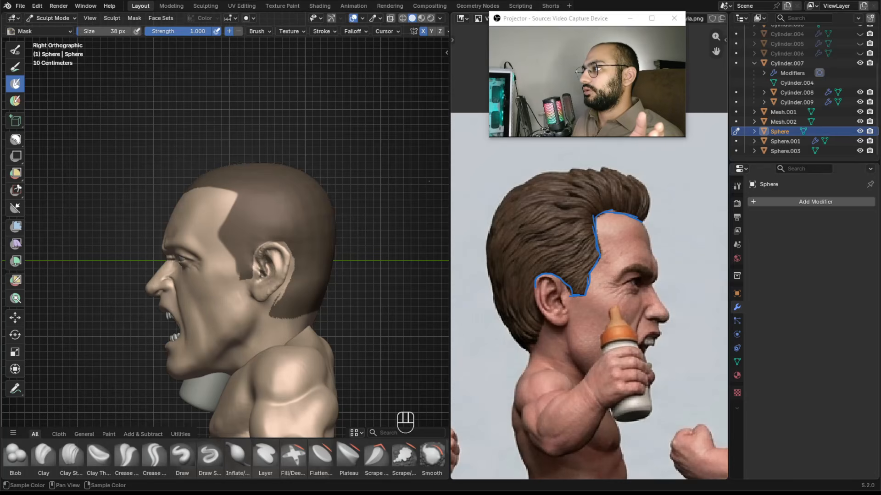
{"action": "mouse_move", "coordinate": [321, 105]}
{"action": "left_mouse_down"}
{"action": "mouse_move", "coordinate": [314, 146]}
{"action": "mouse_move", "coordinate": [348, 147]}
{"action": "left_mouse_up"}
{"action": "left_click_drag", "start_coordinate": [379, 110], "coordinate": [399, 148]}
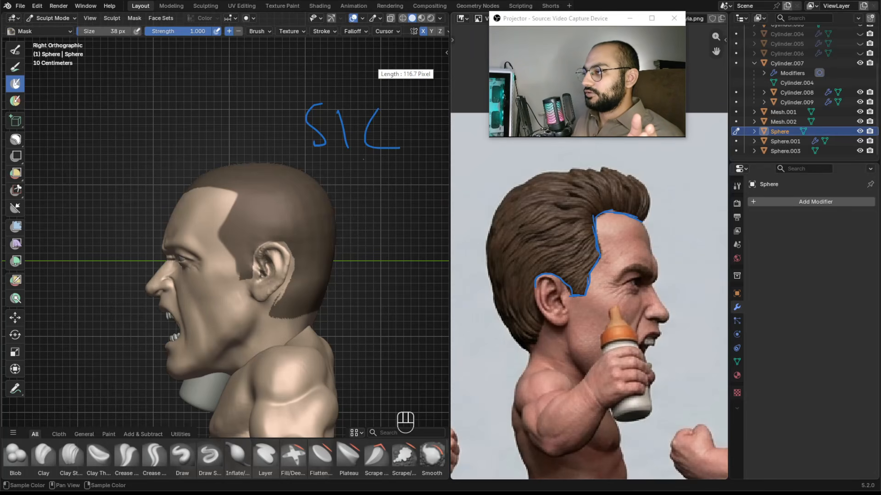
{"action": "key", "text": "ctrl+z"}
{"action": "key", "text": "ctrl+z"}
{"action": "key", "text": "ctrl+z"}
{"action": "key", "text": "ctrl+z"}
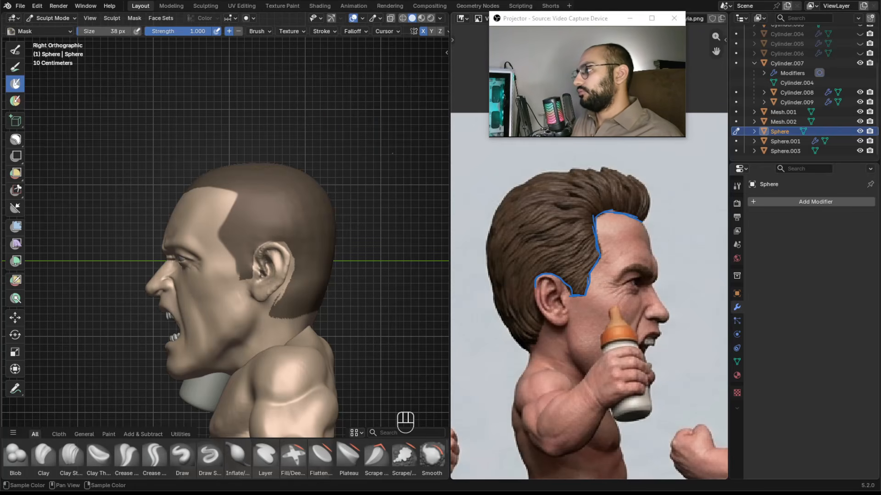
{"action": "key", "text": "ctrl+z"}
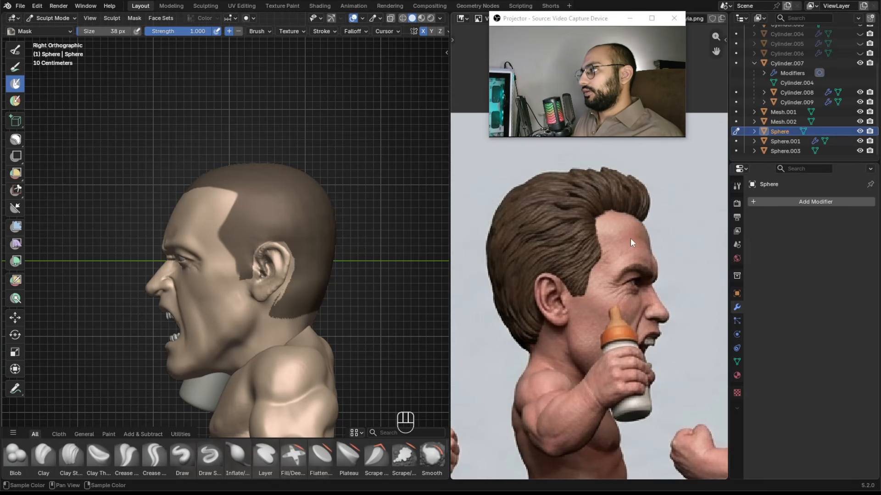
Touch up the mask along the temple hairline with the Mask brush at about 36 px.
{"action": "mouse_move", "coordinate": [268, 257]}
{"action": "middle_mouse_down"}
{"action": "mouse_move", "coordinate": [271, 225]}
{"action": "mouse_move", "coordinate": [281, 251]}
{"action": "middle_mouse_up"}
{"action": "key", "text": "KP_3"}
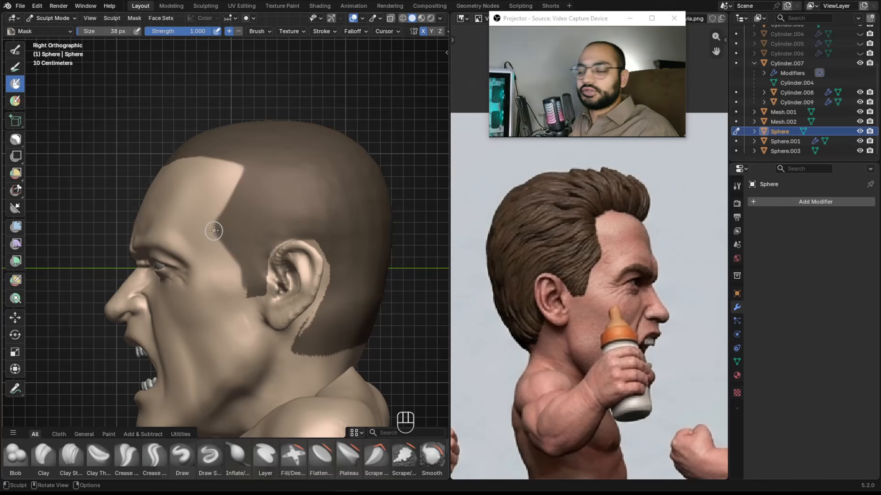
{"action": "key", "text": "alt"}
{"action": "left_click_drag", "start_coordinate": [265, 270], "coordinate": [268, 249], "text": "ctrl+alt"}
{"action": "left_click_drag", "start_coordinate": [251, 288], "coordinate": [259, 290], "text": "ctrl"}
{"action": "key", "text": "f"}
{"action": "mouse_move", "coordinate": [250, 258]}
{"action": "left_mouse_down"}
{"action": "mouse_move", "coordinate": [251, 269]}
{"action": "mouse_move", "coordinate": [245, 266]}
{"action": "left_mouse_up"}
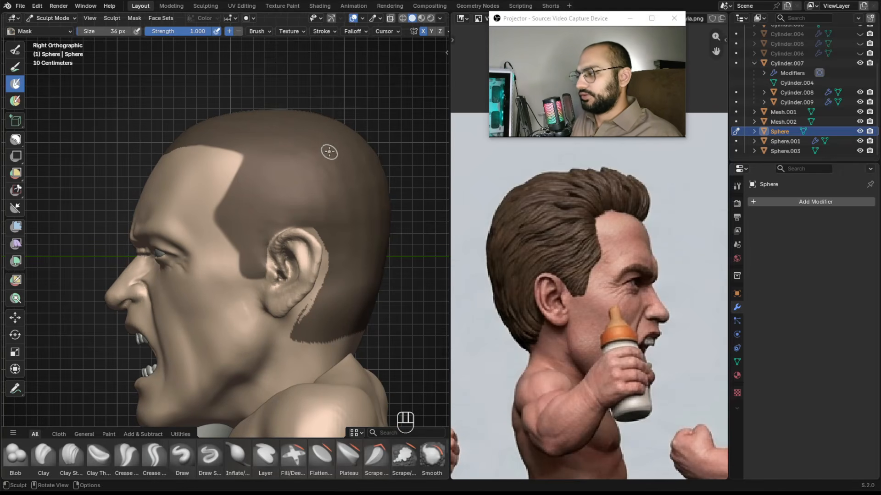
Extend the mask toward the back of the head, undoing the last two strokes.
{"action": "mouse_move", "coordinate": [328, 239]}
{"action": "left_mouse_down", "text": "alt"}
{"action": "mouse_move", "coordinate": [256, 226]}
{"action": "mouse_move", "coordinate": [245, 239]}
{"action": "mouse_move", "coordinate": [224, 223]}
{"action": "mouse_move", "coordinate": [230, 290]}
{"action": "left_mouse_up", "text": "alt"}
{"action": "key", "text": "f"}
{"action": "left_click", "coordinate": [230, 225]}
{"action": "key", "text": "f"}
{"action": "left_click", "coordinate": [230, 226]}
{"action": "middle_click_drag", "start_coordinate": [230, 292], "coordinate": [275, 268]}
{"action": "key", "text": "ctrl+z"}
{"action": "key", "text": "ctrl+z"}
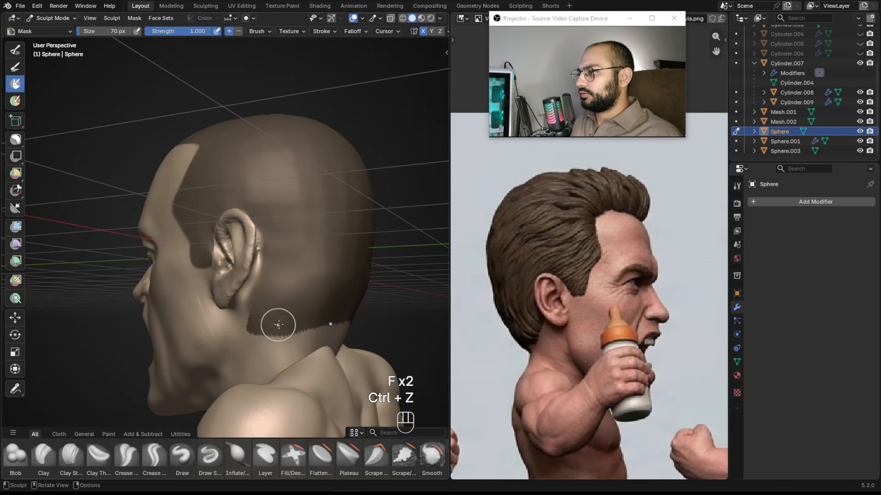
Paint the mask along the nape hairline with the Mask brush at about 70 px.
{"action": "mouse_move", "coordinate": [266, 288]}
{"action": "left_mouse_down"}
{"action": "mouse_move", "coordinate": [274, 306]}
{"action": "mouse_move", "coordinate": [220, 295]}
{"action": "mouse_move", "coordinate": [261, 299]}
{"action": "mouse_move", "coordinate": [186, 301]}
{"action": "left_mouse_up"}
{"action": "middle_click_drag", "start_coordinate": [187, 301], "coordinate": [234, 306]}
{"action": "left_click_drag", "start_coordinate": [234, 305], "coordinate": [229, 305]}
{"action": "middle_click_drag", "start_coordinate": [229, 304], "coordinate": [259, 306]}
{"action": "left_click_drag", "start_coordinate": [253, 301], "coordinate": [279, 306]}
{"action": "left_click_drag", "start_coordinate": [236, 275], "coordinate": [271, 298], "text": "alt"}
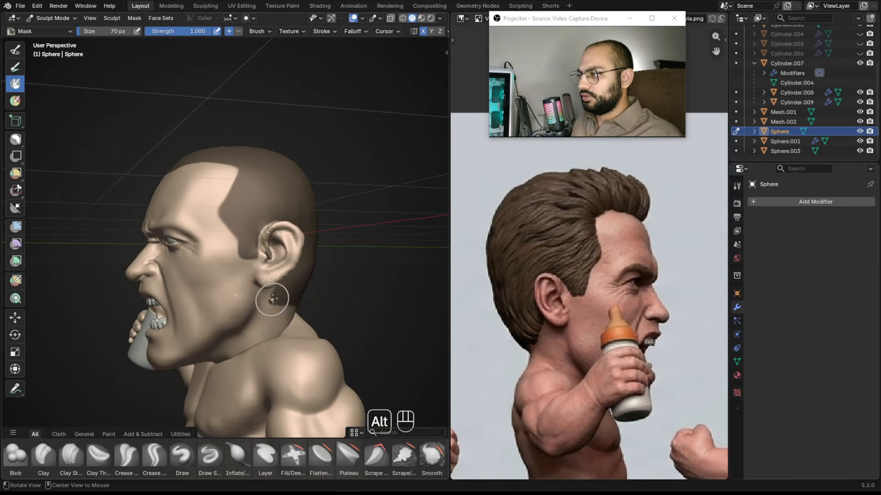
Paint the mask along the side hairline above the ear with the Mask brush at about 54 px.
{"action": "key", "text": "KP_3"}
{"action": "left_click_drag", "start_coordinate": [249, 267], "coordinate": [257, 246], "text": "ctrl+alt"}
{"action": "key", "text": "f"}
{"action": "key", "text": "ctrl+z"}
{"action": "key", "text": "f"}
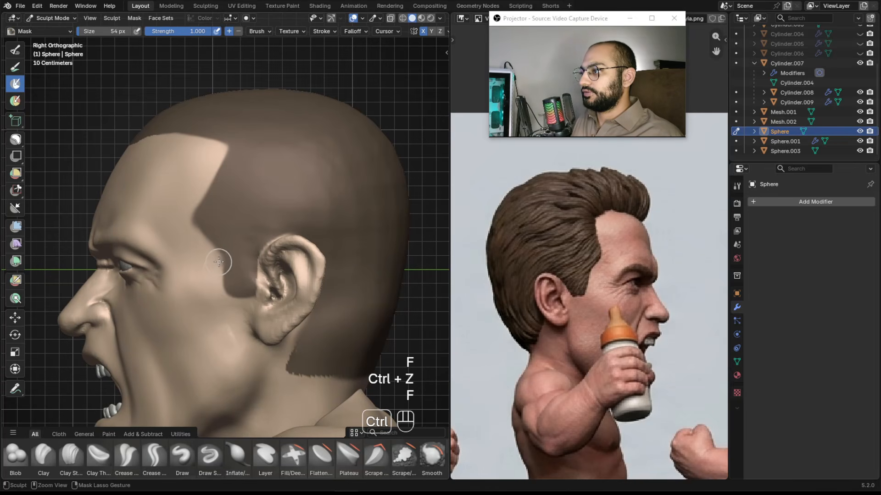
{"action": "mouse_move", "coordinate": [225, 260]}
{"action": "left_mouse_down", "text": "ctrl"}
{"action": "mouse_move", "coordinate": [230, 274]}
{"action": "mouse_move", "coordinate": [231, 261]}
{"action": "mouse_move", "coordinate": [244, 257]}
{"action": "left_mouse_up", "text": "ctrl"}
{"action": "key", "text": "ctrl+z"}
{"action": "mouse_move", "coordinate": [244, 251]}
{"action": "middle_mouse_down", "text": "ctrl+alt"}
{"action": "mouse_move", "coordinate": [201, 287]}
{"action": "mouse_move", "coordinate": [289, 271]}
{"action": "middle_mouse_up", "text": "ctrl+alt"}
{"action": "mouse_move", "coordinate": [289, 271]}
{"action": "middle_mouse_down", "text": "ctrl+alt"}
{"action": "mouse_move", "coordinate": [284, 285]}
{"action": "mouse_move", "coordinate": [300, 290]}
{"action": "mouse_move", "coordinate": [310, 275]}
{"action": "middle_mouse_up", "text": "ctrl+alt"}
{"action": "middle_click_drag", "start_coordinate": [571, 227], "coordinate": [663, 260], "text": "ctrl+alt"}
{"action": "key", "text": "KP_1"}
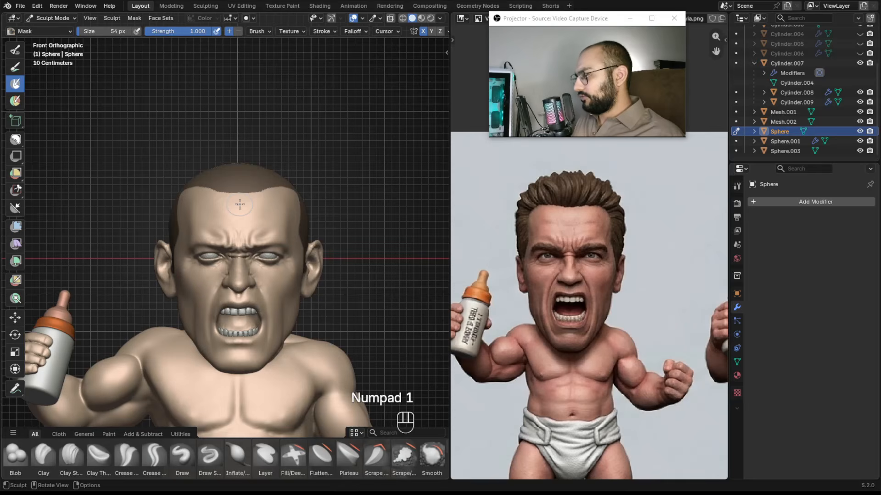
Paint a mask stroke across the front hairline and undo it.
{"action": "scroll", "coordinate": [290, 171], "scroll_direction": "up", "scroll_amount": 3}
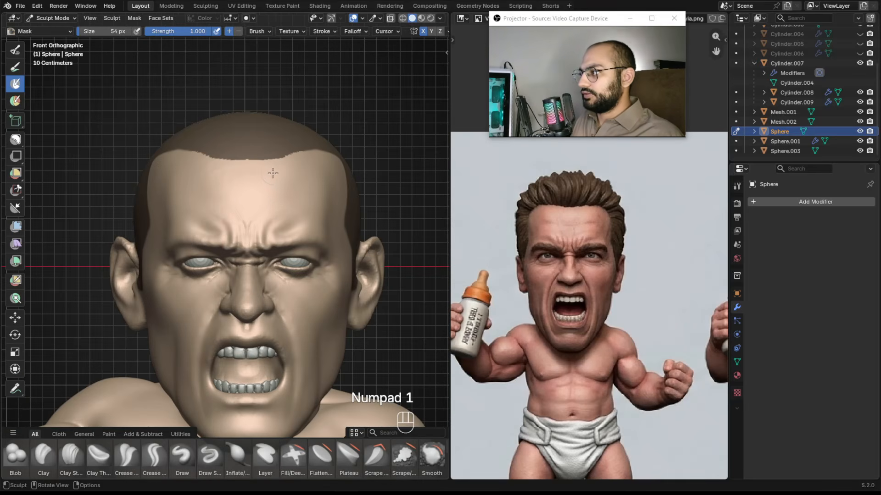
{"action": "middle_click_drag", "start_coordinate": [274, 175], "coordinate": [240, 166]}
{"action": "key", "text": "KP_1"}
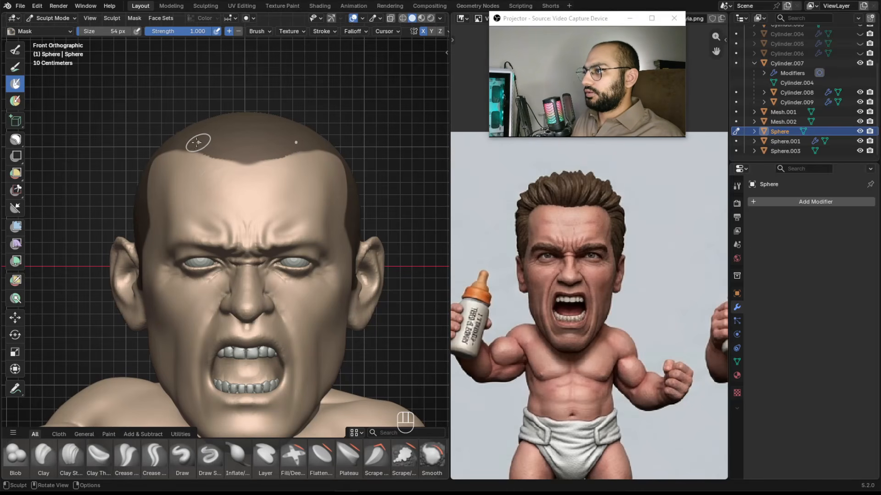
{"action": "key", "text": "ctrl+z"}
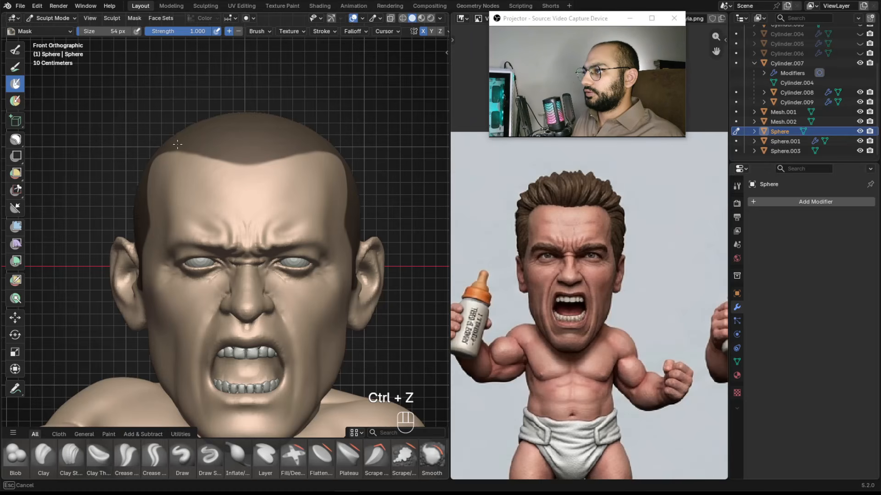
Extract the masked hair region into a new solid mesh with Mask Extract, keeping the default options.
{"action": "scroll", "coordinate": [299, 232], "scroll_direction": "down", "scroll_amount": 5}
{"action": "mouse_move", "coordinate": [299, 232]}
{"action": "middle_mouse_down", "text": "alt"}
{"action": "mouse_move", "coordinate": [354, 218]}
{"action": "mouse_move", "coordinate": [331, 175]}
{"action": "mouse_move", "coordinate": [345, 215]}
{"action": "mouse_move", "coordinate": [137, 105]}
{"action": "middle_mouse_up", "text": "alt"}
{"action": "left_click", "coordinate": [138, 21]}
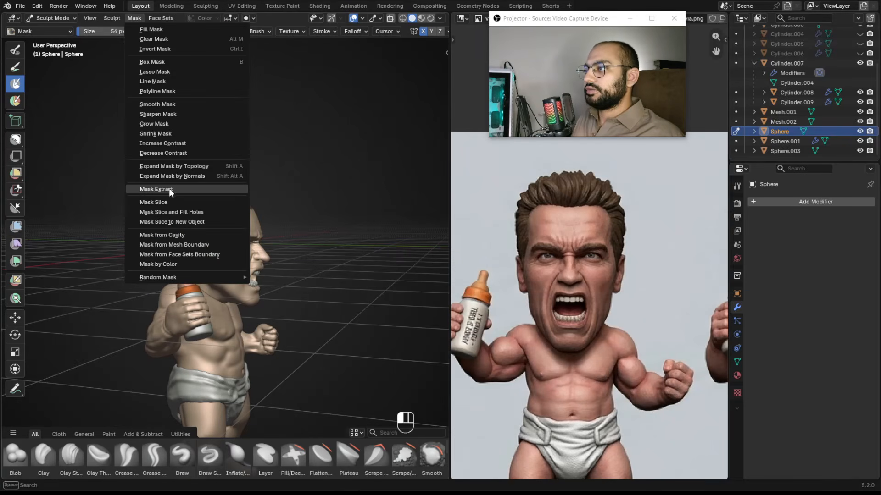
{"action": "left_click", "coordinate": [172, 191]}
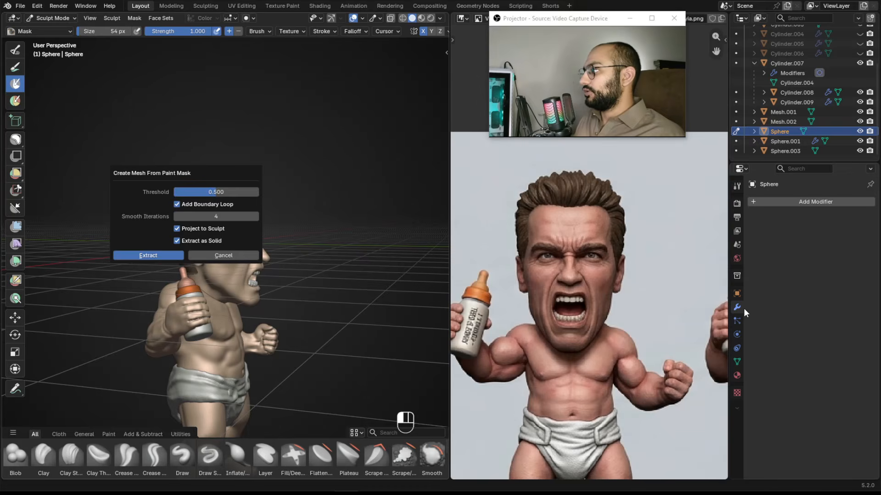
{"action": "key", "text": "Return"}
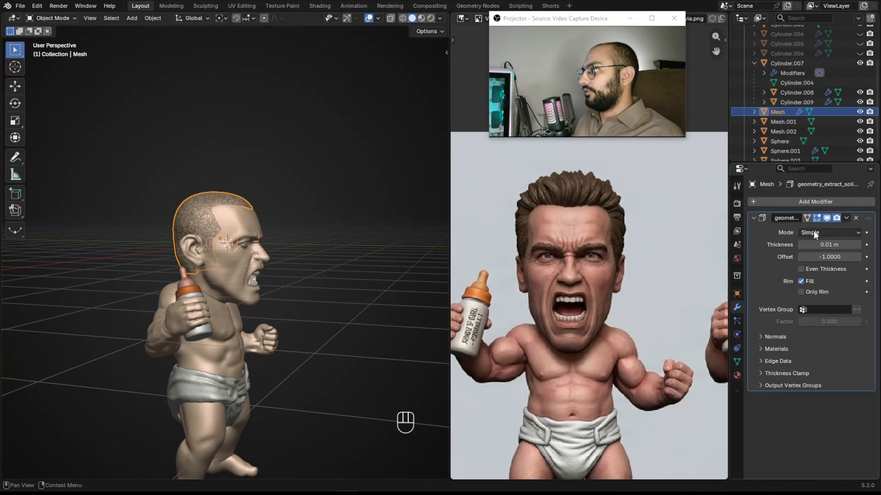
Set the extracted hair mesh's Solidify offset to 1.
{"action": "left_click_drag", "start_coordinate": [211, 267], "coordinate": [172, 262], "text": "alt"}
{"action": "left_click_drag", "start_coordinate": [244, 246], "coordinate": [314, 216], "text": "ctrl+alt"}
{"action": "left_click_drag", "start_coordinate": [338, 250], "coordinate": [276, 194], "text": "alt"}
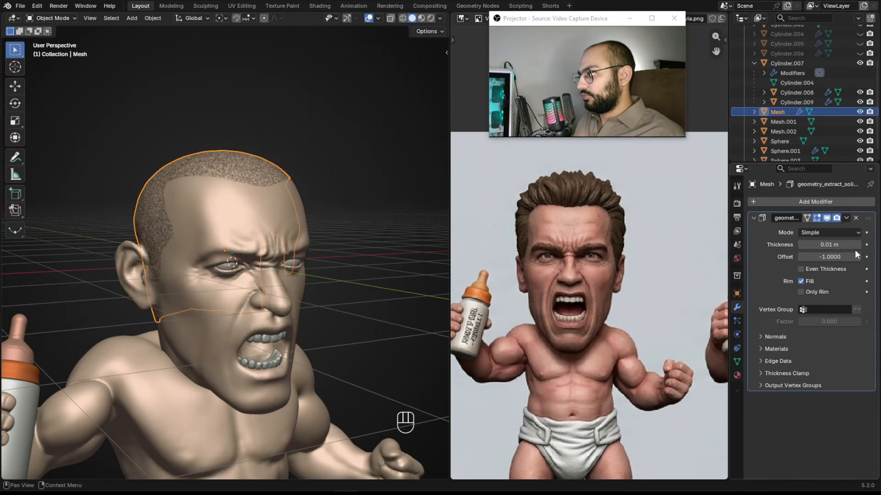
{"action": "key", "text": "Return"}
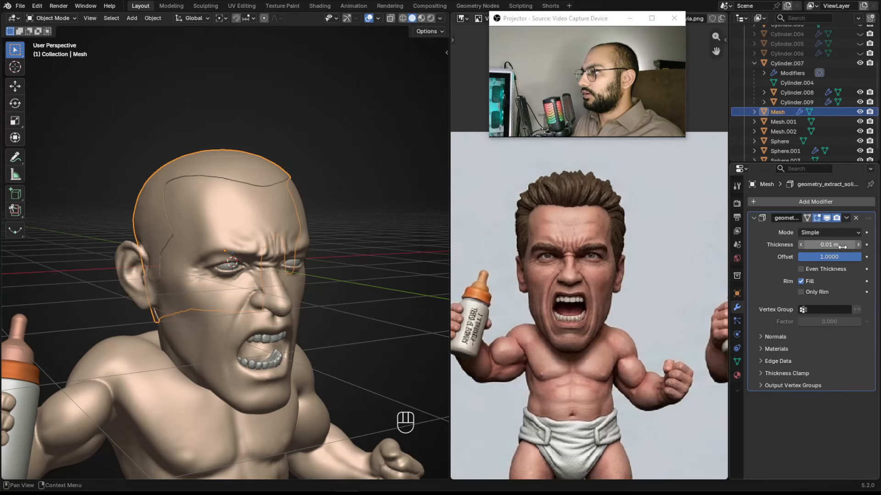
Set the Solidify thickness of the hair mesh to 0.15 m.
{"action": "left_click_drag", "start_coordinate": [822, 246], "coordinate": [837, 245]}
{"action": "middle_click_drag", "start_coordinate": [401, 230], "coordinate": [391, 248], "text": "alt"}
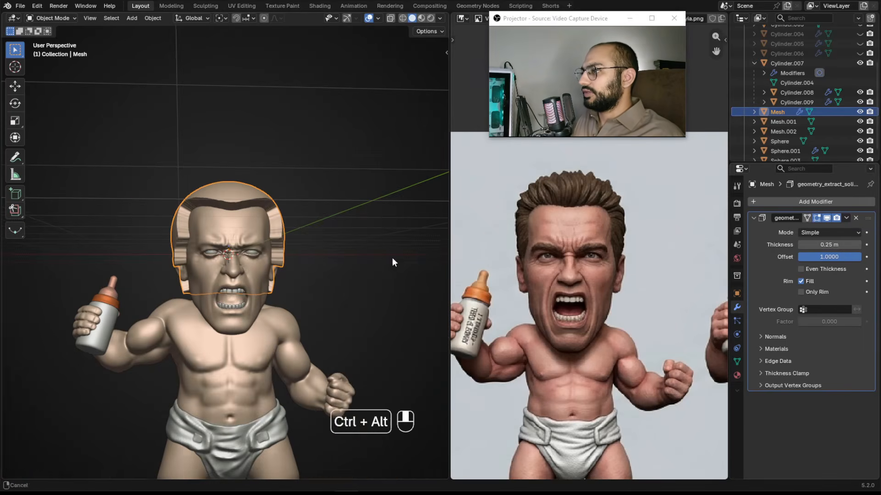
{"action": "middle_click_drag", "start_coordinate": [570, 260], "coordinate": [585, 264]}
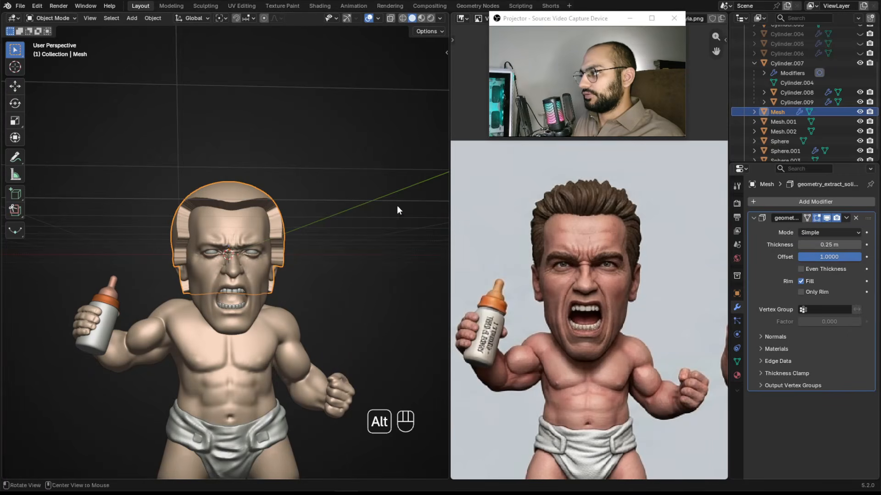
{"action": "left_click_drag", "start_coordinate": [595, 209], "coordinate": [596, 201], "text": "ctrl+alt"}
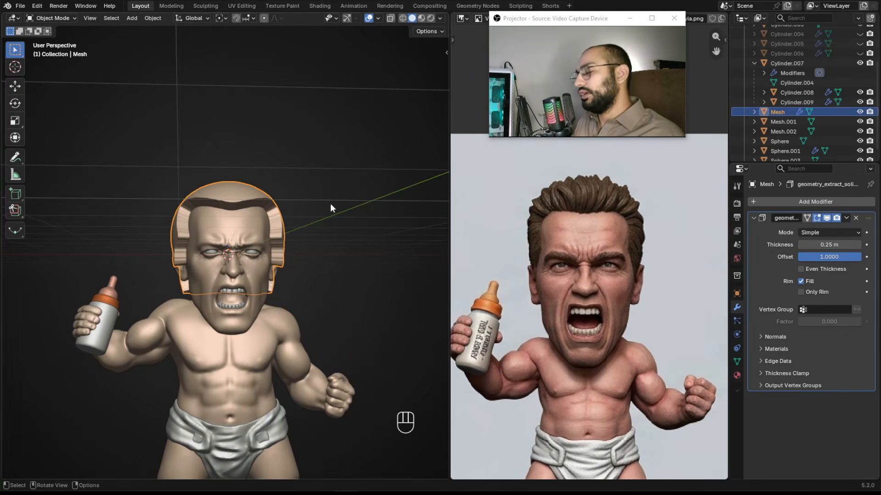
{"action": "left_click_drag", "start_coordinate": [829, 245], "coordinate": [825, 245]}
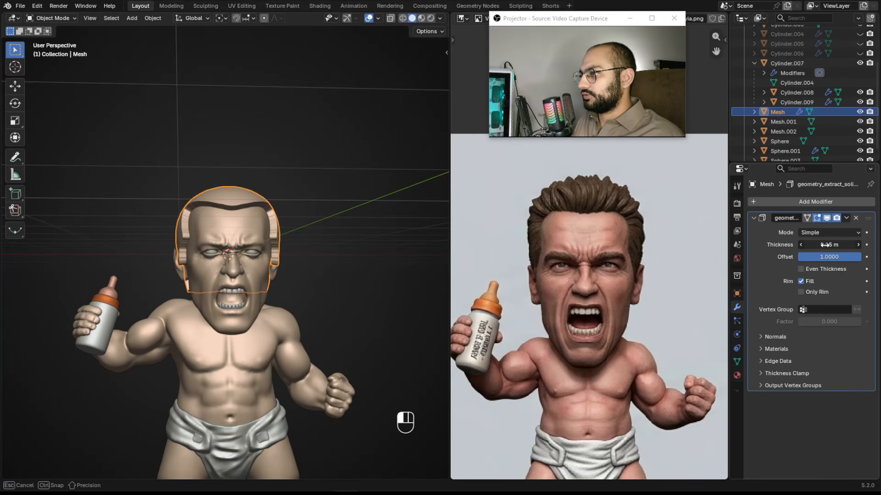
{"action": "middle_click_drag", "start_coordinate": [396, 240], "coordinate": [357, 222]}
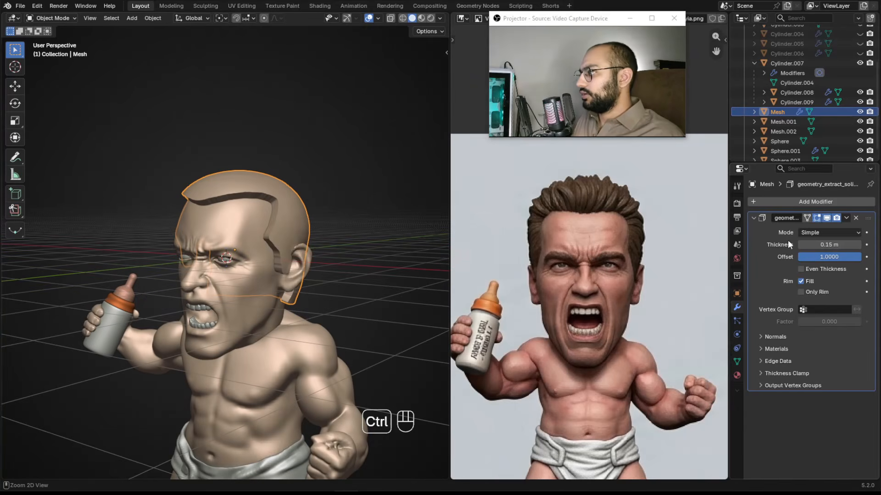
Try applying the Solidify modifier and remeshing the hair mesh in Sculpt Mode, undoing both.
{"action": "key", "text": "ctrl+a"}
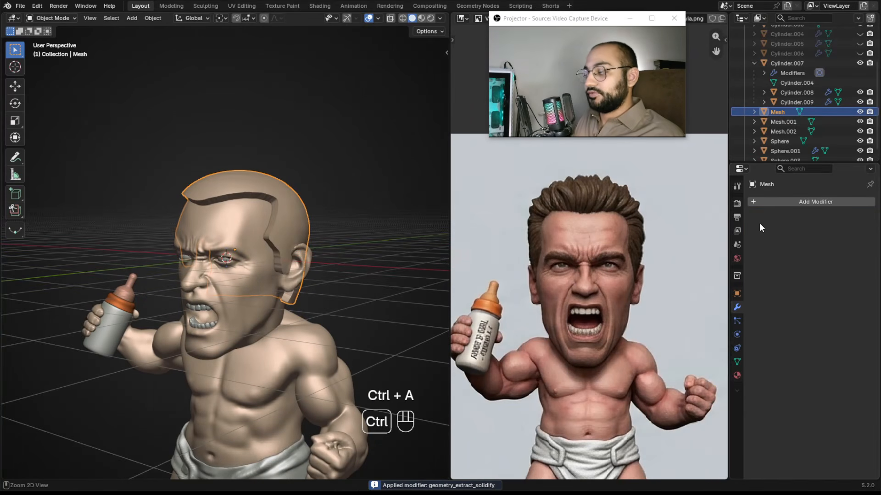
{"action": "key", "text": "ctrl+z"}
{"action": "key", "text": "ctrl+Tab"}
{"action": "mouse_move", "coordinate": [293, 223]}
{"action": "middle_mouse_down", "text": "alt+shift"}
{"action": "mouse_move", "coordinate": [299, 250]}
{"action": "mouse_move", "coordinate": [280, 247]}
{"action": "middle_mouse_up", "text": "alt+shift"}
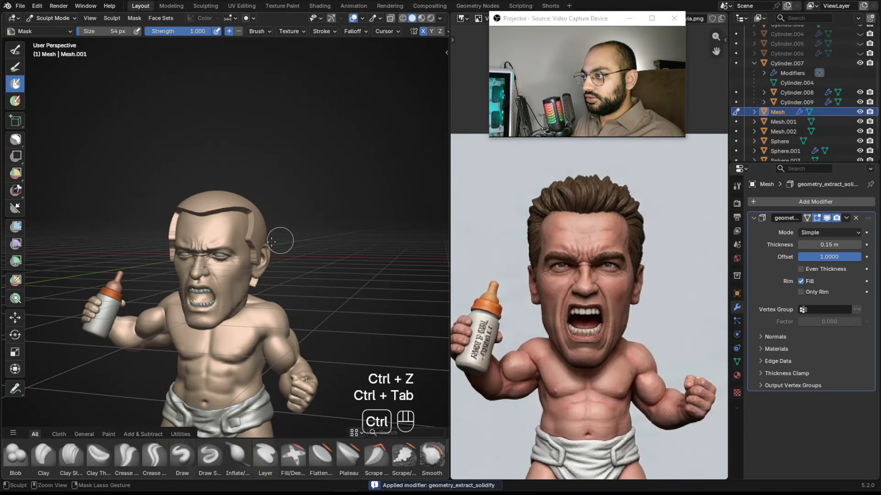
{"action": "key", "text": "ctrl+r"}
{"action": "left_click_drag", "start_coordinate": [271, 227], "coordinate": [302, 230], "text": "ctrl+alt"}
{"action": "left_click_drag", "start_coordinate": [303, 230], "coordinate": [249, 237], "text": "alt"}
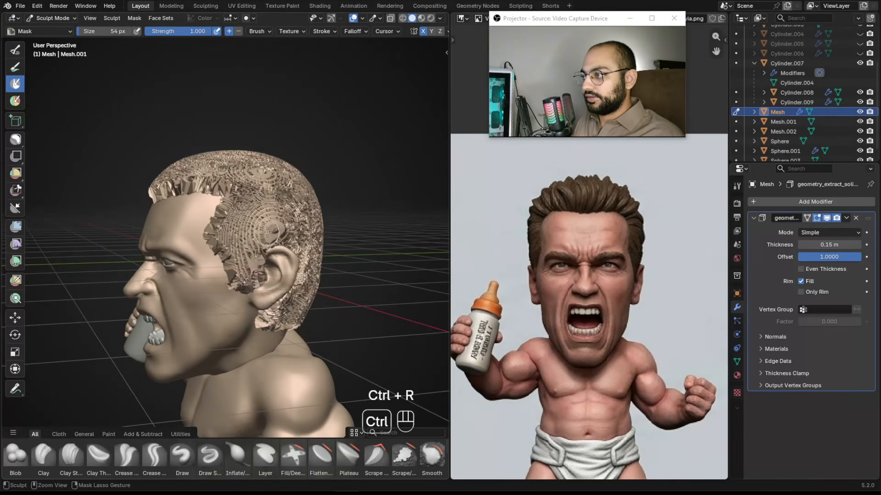
{"action": "key", "text": "ctrl+z"}
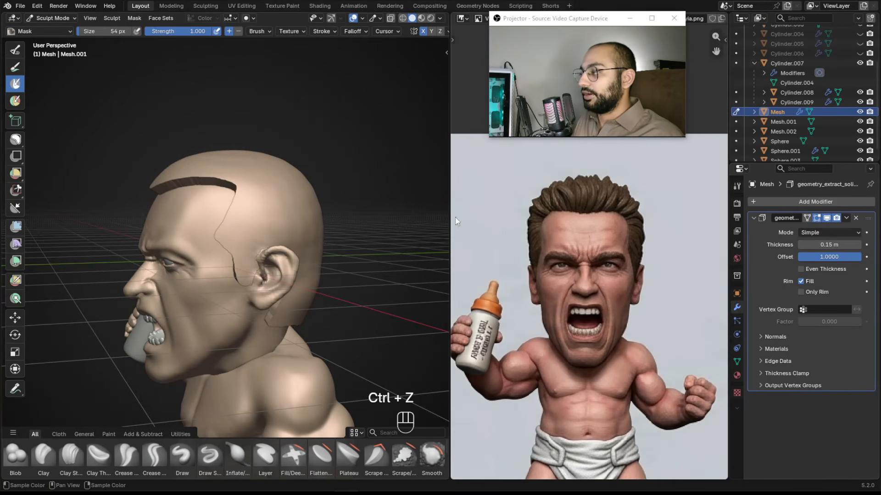
Add a plane object and delete it again.
{"action": "mouse_move", "coordinate": [258, 216]}
{"action": "left_mouse_down", "text": "alt"}
{"action": "mouse_move", "coordinate": [221, 180]}
{"action": "mouse_move", "coordinate": [277, 251]}
{"action": "mouse_move", "coordinate": [262, 231]}
{"action": "mouse_move", "coordinate": [269, 239]}
{"action": "left_mouse_up", "text": "alt"}
{"action": "key", "text": "ctrl+Tab"}
{"action": "left_click", "coordinate": [192, 248]}
{"action": "key", "text": "shift+a"}
{"action": "mouse_move", "coordinate": [269, 238]}
{"action": "left_mouse_down", "text": "alt"}
{"action": "mouse_move", "coordinate": [316, 239]}
{"action": "mouse_move", "coordinate": [334, 268]}
{"action": "mouse_move", "coordinate": [297, 243]}
{"action": "mouse_move", "coordinate": [289, 216]}
{"action": "left_mouse_up", "text": "alt"}
{"action": "left_click", "coordinate": [324, 239]}
{"action": "key", "text": "g"}
{"action": "left_click", "coordinate": [375, 165]}
{"action": "key", "text": "ctrl+Tab"}
{"action": "left_click", "coordinate": [337, 256]}
{"action": "key", "text": "ctrl+r"}
{"action": "key", "text": "ctrl+z"}
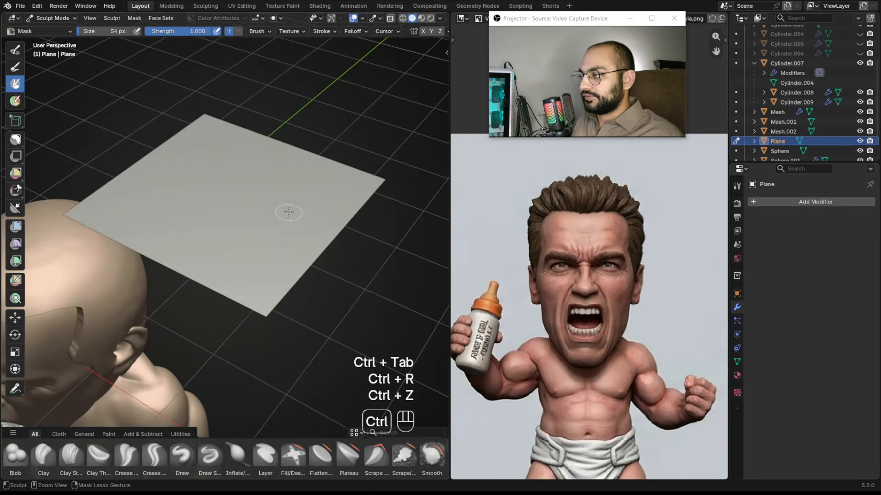
{"action": "key", "text": "ctrl+Tab"}
{"action": "left_click", "coordinate": [231, 214]}
{"action": "key", "text": "x"}
{"action": "left_click", "coordinate": [231, 217]}
{"action": "left_click_drag", "start_coordinate": [231, 217], "coordinate": [204, 239], "text": "ctrl+alt"}
{"action": "left_click", "coordinate": [139, 264]}
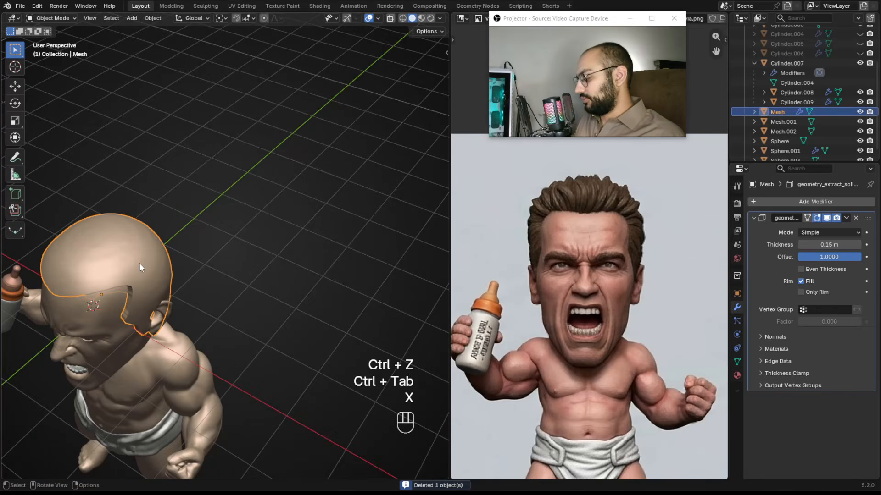
Apply the Solidify modifier to the hair mesh and switch it to Sculpt Mode.
{"action": "key", "text": "KP_Decimal"}
{"action": "key", "text": "ctrl+a"}
{"action": "mouse_move", "coordinate": [280, 230]}
{"action": "left_mouse_down", "text": "ctrl+alt"}
{"action": "mouse_move", "coordinate": [279, 202]}
{"action": "mouse_move", "coordinate": [253, 284]}
{"action": "mouse_move", "coordinate": [252, 179]}
{"action": "mouse_move", "coordinate": [248, 204]}
{"action": "mouse_move", "coordinate": [250, 188]}
{"action": "left_mouse_up", "text": "ctrl+alt"}
{"action": "key", "text": "ctrl+Tab"}
{"action": "key", "text": "d"}
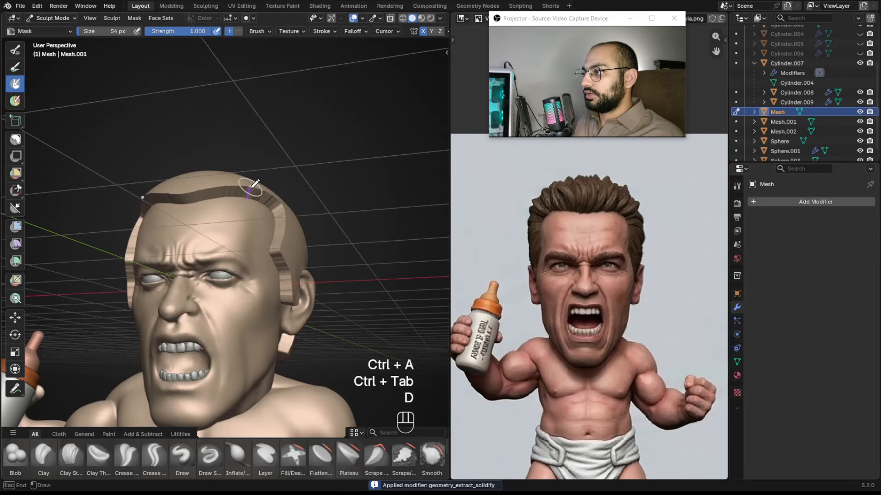
Select the Grab brush and remesh the hair mesh with a voxel size of about 0.063 m.
{"action": "key", "text": "d"}
{"action": "right_click_drag", "start_coordinate": [252, 182], "coordinate": [248, 195]}
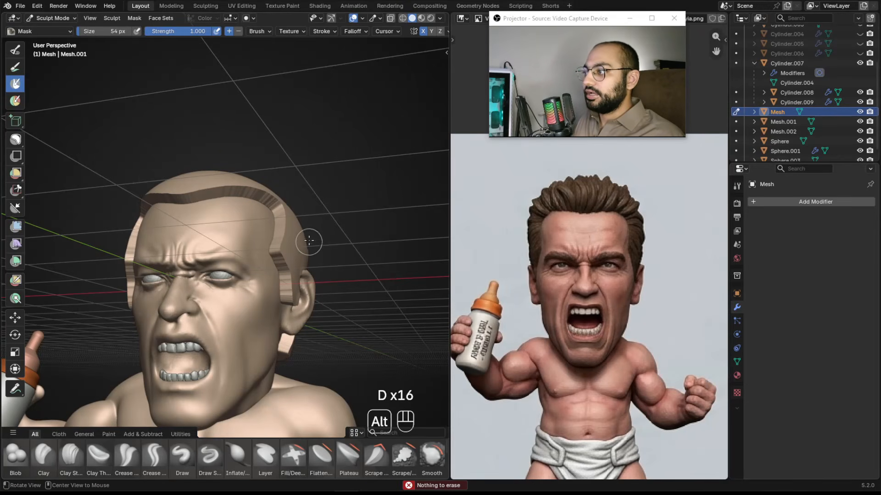
{"action": "left_click_drag", "start_coordinate": [314, 224], "coordinate": [303, 251], "text": "alt"}
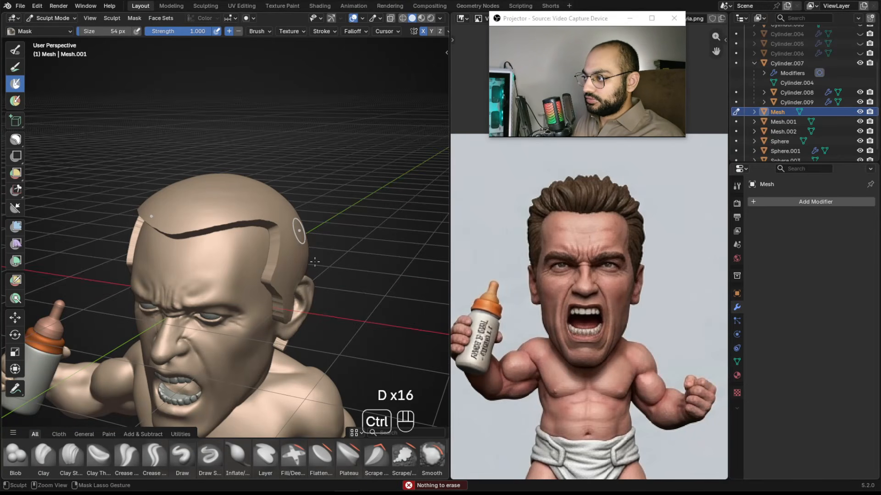
{"action": "mouse_move", "coordinate": [298, 245]}
{"action": "left_mouse_down", "text": "alt"}
{"action": "mouse_move", "coordinate": [279, 256]}
{"action": "mouse_move", "coordinate": [390, 232]}
{"action": "mouse_move", "coordinate": [344, 187]}
{"action": "mouse_move", "coordinate": [212, 196]}
{"action": "left_mouse_up", "text": "alt"}
{"action": "key", "text": "g"}
{"action": "key", "text": "ctrl+z"}
{"action": "key", "text": "ctrl+z"}
{"action": "mouse_move", "coordinate": [300, 172]}
{"action": "left_mouse_down", "text": "alt"}
{"action": "mouse_move", "coordinate": [288, 247]}
{"action": "mouse_move", "coordinate": [339, 199]}
{"action": "left_mouse_up", "text": "alt"}
{"action": "key", "text": "ctrl+z"}
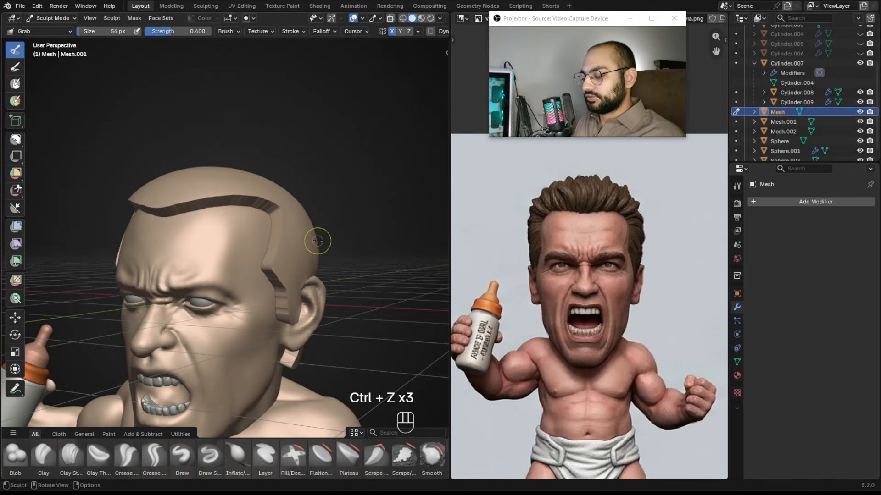
{"action": "key", "text": "r"}
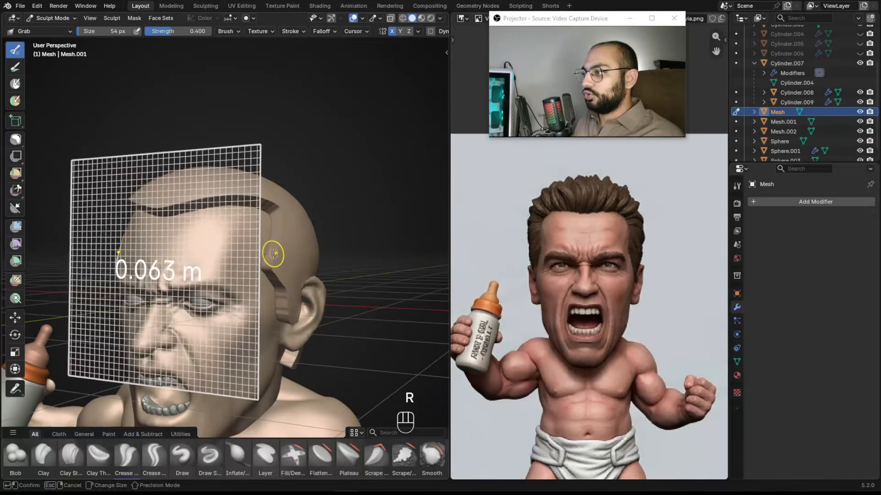
{"action": "left_click", "coordinate": [273, 253]}
{"action": "key", "text": "ctrl+r"}
{"action": "left_click_drag", "start_coordinate": [287, 238], "coordinate": [340, 249], "text": "alt"}
{"action": "scroll", "coordinate": [202, 213], "scroll_direction": "down", "scroll_amount": 3}
{"action": "left_click_drag", "start_coordinate": [455, 226], "coordinate": [363, 229], "text": "alt"}
{"action": "left_click_drag", "start_coordinate": [157, 260], "coordinate": [233, 287], "text": "alt"}
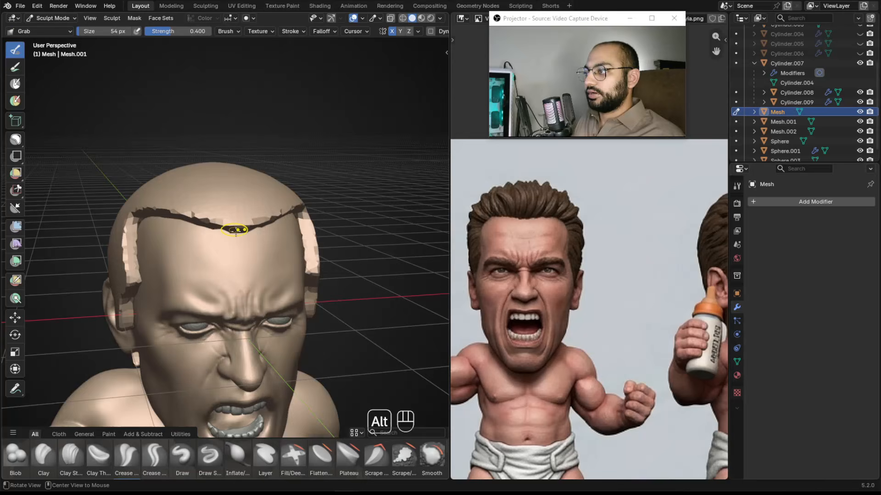
Shape the hair shell's front hairline with the Grab brush at about 160 px.
{"action": "left_click_drag", "start_coordinate": [236, 231], "coordinate": [224, 208], "text": "alt"}
{"action": "mouse_move", "coordinate": [225, 209]}
{"action": "left_mouse_down", "text": "ctrl+alt"}
{"action": "mouse_move", "coordinate": [225, 224]}
{"action": "mouse_move", "coordinate": [225, 215]}
{"action": "mouse_move", "coordinate": [280, 228]}
{"action": "mouse_move", "coordinate": [192, 198]}
{"action": "mouse_move", "coordinate": [166, 216]}
{"action": "mouse_move", "coordinate": [146, 286]}
{"action": "mouse_move", "coordinate": [185, 249]}
{"action": "left_mouse_up", "text": "ctrl+alt"}
{"action": "key", "text": "g"}
{"action": "key", "text": "f"}
{"action": "left_click", "coordinate": [246, 219]}
{"action": "mouse_move", "coordinate": [186, 249]}
{"action": "left_mouse_down", "text": "shift"}
{"action": "mouse_move", "coordinate": [194, 291]}
{"action": "mouse_move", "coordinate": [183, 324]}
{"action": "left_mouse_up", "text": "shift"}
{"action": "left_click_drag", "start_coordinate": [183, 324], "coordinate": [230, 292], "text": "alt"}
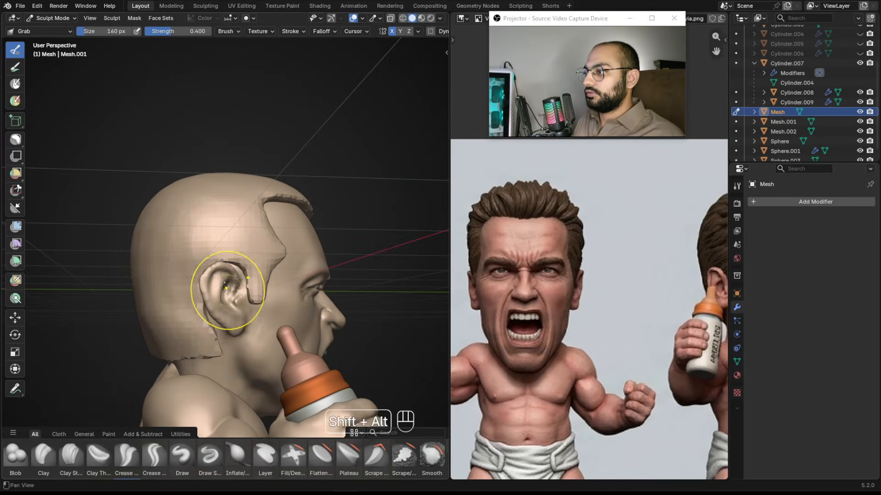
Pull the hair shell's sideburn edge around the ear with the Grab brush at about 140 px.
{"action": "mouse_move", "coordinate": [209, 350]}
{"action": "left_mouse_down", "text": "alt"}
{"action": "mouse_move", "coordinate": [237, 333]}
{"action": "mouse_move", "coordinate": [173, 350]}
{"action": "left_mouse_up", "text": "alt"}
{"action": "mouse_move", "coordinate": [173, 350]}
{"action": "left_mouse_down", "text": "alt"}
{"action": "mouse_move", "coordinate": [236, 340]}
{"action": "mouse_move", "coordinate": [195, 344]}
{"action": "left_mouse_up", "text": "alt"}
{"action": "left_click_drag", "start_coordinate": [195, 344], "coordinate": [236, 343], "text": "alt"}
{"action": "key", "text": "f"}
{"action": "left_click", "coordinate": [238, 344]}
{"action": "mouse_move", "coordinate": [237, 345]}
{"action": "left_mouse_down"}
{"action": "mouse_move", "coordinate": [237, 356]}
{"action": "mouse_move", "coordinate": [257, 341]}
{"action": "left_mouse_up"}
{"action": "mouse_move", "coordinate": [250, 337]}
{"action": "left_mouse_down", "text": "shift"}
{"action": "mouse_move", "coordinate": [247, 346]}
{"action": "mouse_move", "coordinate": [266, 351]}
{"action": "left_mouse_up", "text": "shift"}
{"action": "left_click_drag", "start_coordinate": [266, 351], "coordinate": [281, 340], "text": "alt"}
{"action": "key", "text": "f"}
{"action": "left_click", "coordinate": [281, 338]}
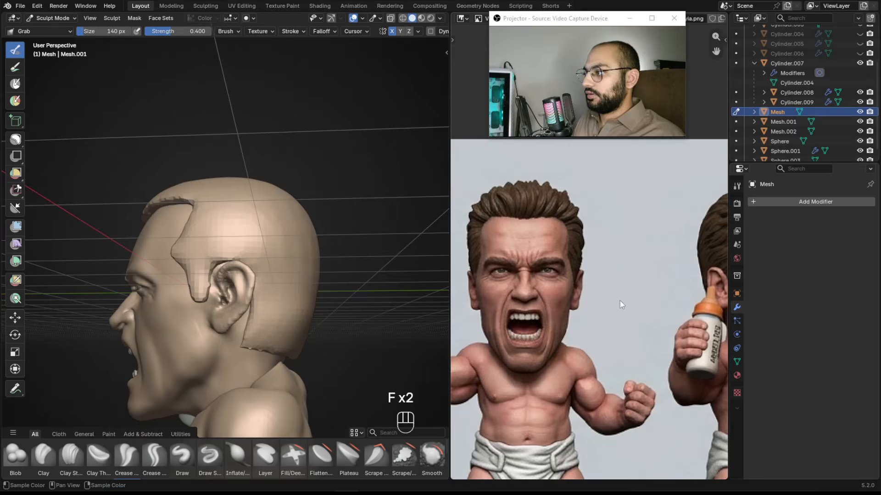
Pull the hair shell's edge behind the ear with the Grab brush at about 280 px.
{"action": "left_click_drag", "start_coordinate": [683, 299], "coordinate": [509, 281], "text": "alt"}
{"action": "left_click_drag", "start_coordinate": [716, 303], "coordinate": [591, 285], "text": "alt"}
{"action": "left_click_drag", "start_coordinate": [665, 293], "coordinate": [556, 296], "text": "alt"}
{"action": "left_click_drag", "start_coordinate": [556, 296], "coordinate": [567, 234], "text": "ctrl+alt"}
{"action": "left_click_drag", "start_coordinate": [271, 123], "coordinate": [271, 101], "text": "ctrl+alt"}
{"action": "left_click_drag", "start_coordinate": [275, 248], "coordinate": [271, 159], "text": "alt+shift"}
{"action": "left_click_drag", "start_coordinate": [270, 312], "coordinate": [267, 272], "text": "ctrl+alt"}
{"action": "key", "text": "f"}
{"action": "key", "text": "f"}
{"action": "key", "text": "f"}
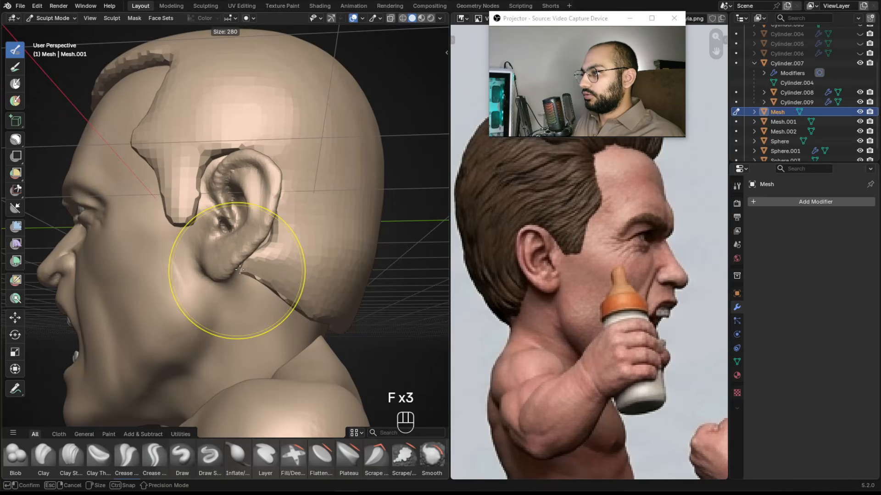
Reshape the hair shell along the nape with the Grab brush at about 200 to 250 px.
{"action": "key", "text": "f"}
{"action": "mouse_move", "coordinate": [269, 268]}
{"action": "left_mouse_down"}
{"action": "mouse_move", "coordinate": [265, 284]}
{"action": "mouse_move", "coordinate": [290, 305]}
{"action": "mouse_move", "coordinate": [280, 296]}
{"action": "left_mouse_up"}
{"action": "key", "text": "f"}
{"action": "left_click", "coordinate": [284, 274]}
{"action": "scroll", "coordinate": [301, 314], "scroll_direction": "down", "scroll_amount": 1}
{"action": "key", "text": "f"}
{"action": "left_click", "coordinate": [298, 308]}
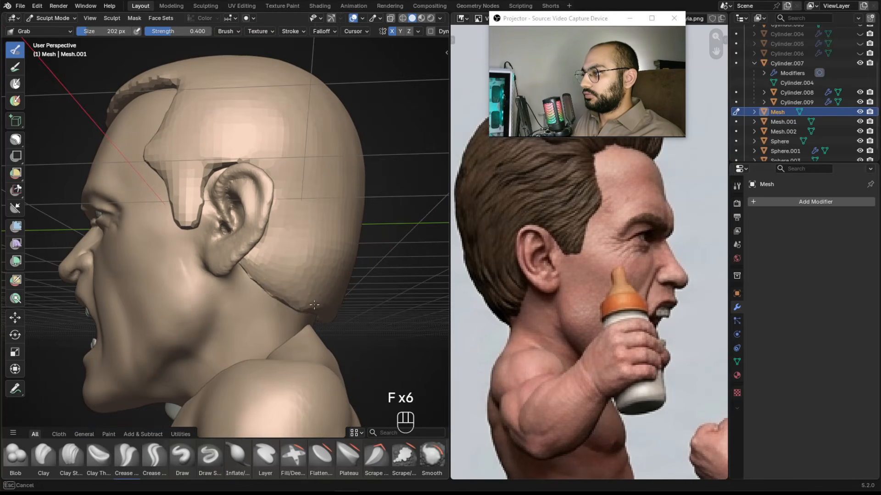
{"action": "middle_click_drag", "start_coordinate": [344, 301], "coordinate": [256, 304]}
{"action": "key", "text": "f"}
{"action": "left_click_drag", "start_coordinate": [234, 304], "coordinate": [226, 311]}
{"action": "key", "text": "f"}
{"action": "left_click", "coordinate": [225, 304]}
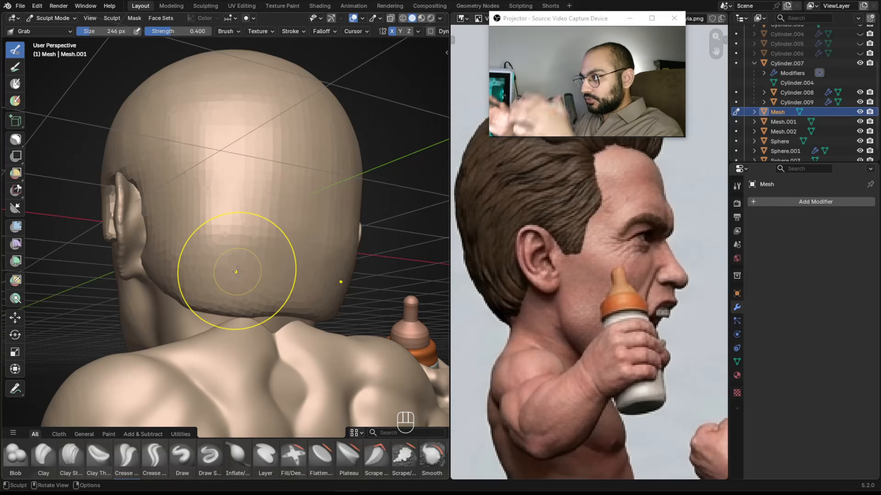
Adjust the hair shell at the back of the head with the Grab brush at about 102 px.
{"action": "mouse_move", "coordinate": [88, 276]}
{"action": "middle_mouse_down", "text": "alt"}
{"action": "mouse_move", "coordinate": [303, 260]}
{"action": "mouse_move", "coordinate": [202, 230]}
{"action": "middle_mouse_up", "text": "alt"}
{"action": "key", "text": "f"}
{"action": "left_click", "coordinate": [289, 258]}
{"action": "key", "text": "f"}
{"action": "left_click", "coordinate": [202, 251]}
{"action": "left_click_drag", "start_coordinate": [202, 251], "coordinate": [197, 248]}
{"action": "left_click_drag", "start_coordinate": [197, 248], "coordinate": [198, 252], "text": "shift"}
{"action": "left_click_drag", "start_coordinate": [198, 252], "coordinate": [233, 260], "text": "alt"}
{"action": "middle_click_drag", "start_coordinate": [232, 260], "coordinate": [236, 262], "text": "alt"}
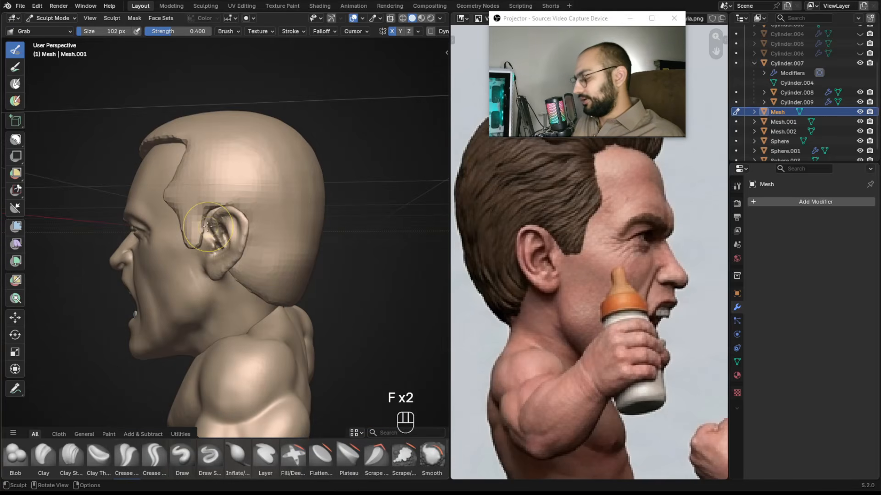
Refine the sideburn outline in right side view with the Grab brush, comparing to the reference sheet.
{"action": "key", "text": "KP_3"}
{"action": "scroll", "coordinate": [538, 176], "scroll_direction": "down", "scroll_amount": 3}
{"action": "mouse_move", "coordinate": [537, 176]}
{"action": "middle_mouse_down", "text": "alt"}
{"action": "mouse_move", "coordinate": [564, 276]}
{"action": "mouse_move", "coordinate": [724, 261]}
{"action": "mouse_move", "coordinate": [514, 276]}
{"action": "mouse_move", "coordinate": [802, 279]}
{"action": "mouse_move", "coordinate": [682, 273]}
{"action": "middle_mouse_up", "text": "alt"}
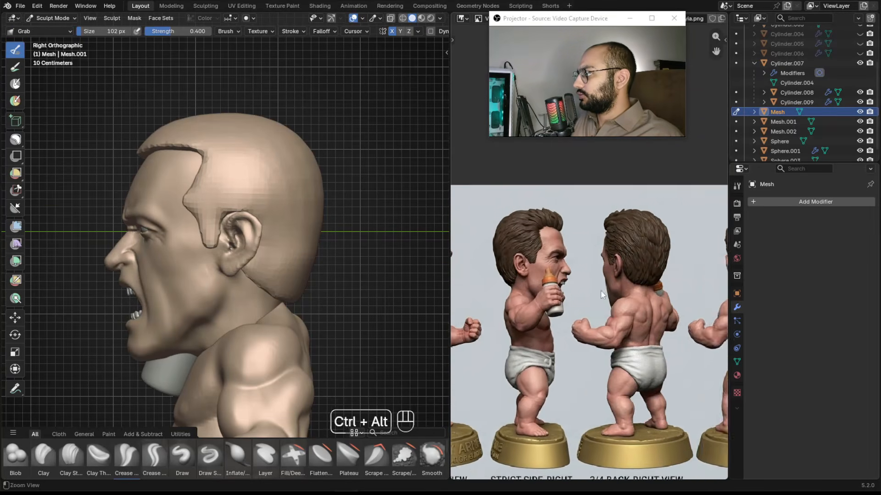
{"action": "scroll", "coordinate": [569, 252], "scroll_direction": "up", "scroll_amount": 2}
{"action": "middle_click_drag", "start_coordinate": [235, 212], "coordinate": [248, 222], "text": "ctrl"}
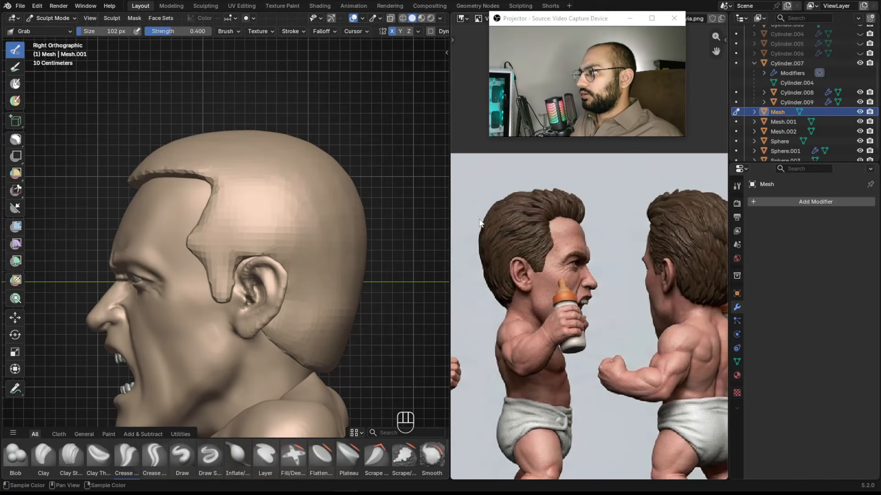
Pull the hair shell's top with the Grab brush, then inflate the crown with the Inflate brush at about 312 px.
{"action": "middle_click_drag", "start_coordinate": [571, 262], "coordinate": [573, 222], "text": "alt"}
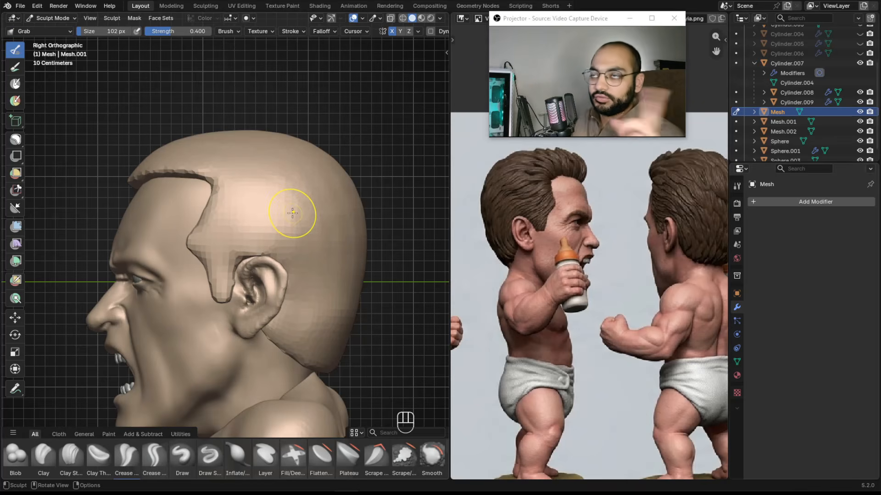
{"action": "key", "text": "i"}
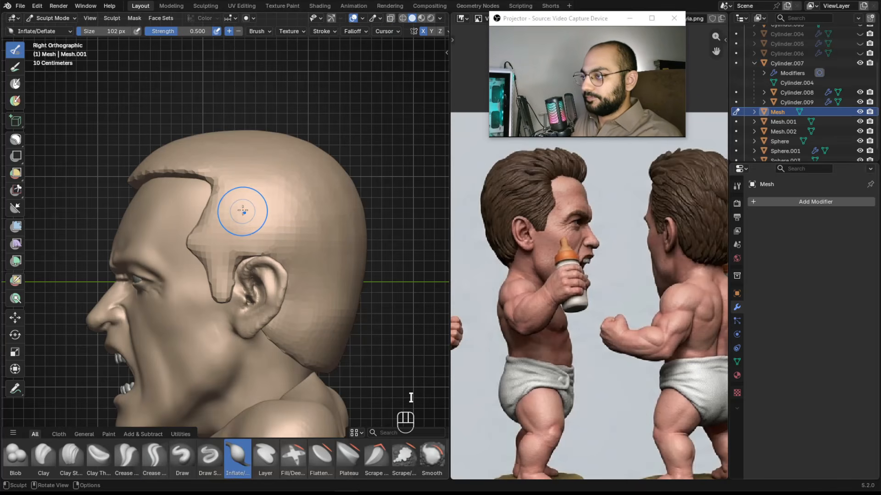
{"action": "middle_click_drag", "start_coordinate": [191, 159], "coordinate": [217, 198], "text": "alt+shift"}
{"action": "key", "text": "f"}
{"action": "left_click", "coordinate": [257, 199]}
{"action": "left_click_drag", "start_coordinate": [223, 195], "coordinate": [170, 203]}
{"action": "middle_click_drag", "start_coordinate": [158, 201], "coordinate": [252, 222], "text": "alt"}
{"action": "left_click_drag", "start_coordinate": [251, 222], "coordinate": [233, 225]}
{"action": "mouse_move", "coordinate": [229, 216]}
{"action": "middle_mouse_down", "text": "alt"}
{"action": "mouse_move", "coordinate": [275, 231]}
{"action": "mouse_move", "coordinate": [234, 222]}
{"action": "middle_mouse_up", "text": "alt"}
{"action": "left_click_drag", "start_coordinate": [232, 219], "coordinate": [289, 216]}
{"action": "middle_click_drag", "start_coordinate": [459, 211], "coordinate": [623, 202], "text": "alt"}
{"action": "middle_click_drag", "start_coordinate": [215, 197], "coordinate": [226, 186]}
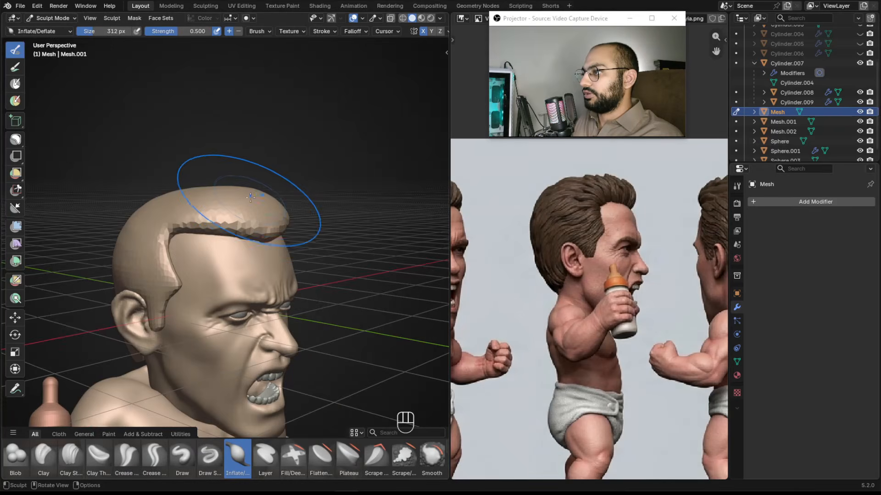
Undo the last few strokes on the hair shell's crown.
{"action": "key", "text": "g"}
{"action": "key", "text": "f"}
{"action": "key", "text": "f"}
{"action": "left_click", "coordinate": [174, 176]}
{"action": "key", "text": "ctrl+z"}
{"action": "key", "text": "ctrl+z"}
{"action": "key", "text": "ctrl+z"}
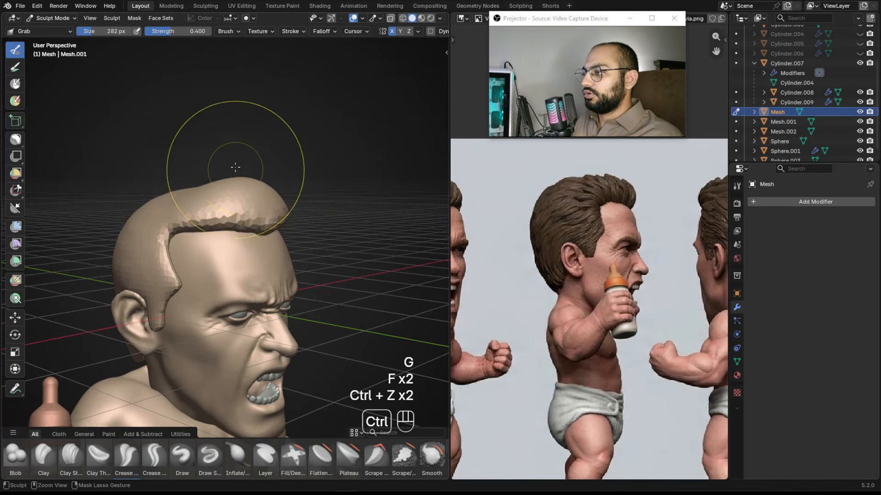
{"action": "mouse_move", "coordinate": [260, 226]}
{"action": "middle_mouse_down", "text": "alt"}
{"action": "mouse_move", "coordinate": [261, 209]}
{"action": "mouse_move", "coordinate": [191, 204]}
{"action": "mouse_move", "coordinate": [251, 213]}
{"action": "mouse_move", "coordinate": [240, 207]}
{"action": "mouse_move", "coordinate": [232, 205]}
{"action": "mouse_move", "coordinate": [256, 226]}
{"action": "middle_mouse_up", "text": "alt"}
{"action": "key", "text": "ctrl+z"}
Inflate the hair shell's volume around the crown and sides with the Inflate brush at about 218 to 274 px.
{"action": "key", "text": "i"}
{"action": "key", "text": "f"}
{"action": "left_click", "coordinate": [228, 205]}
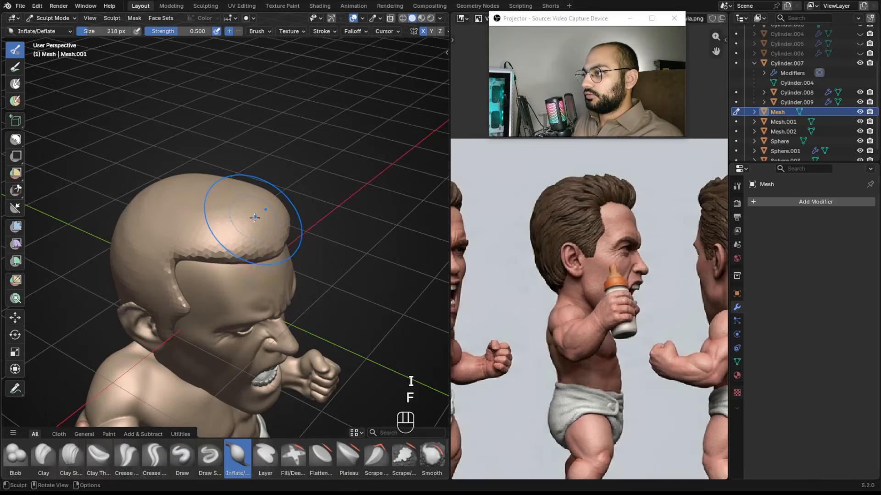
{"action": "middle_click_drag", "start_coordinate": [596, 234], "coordinate": [720, 227], "text": "alt"}
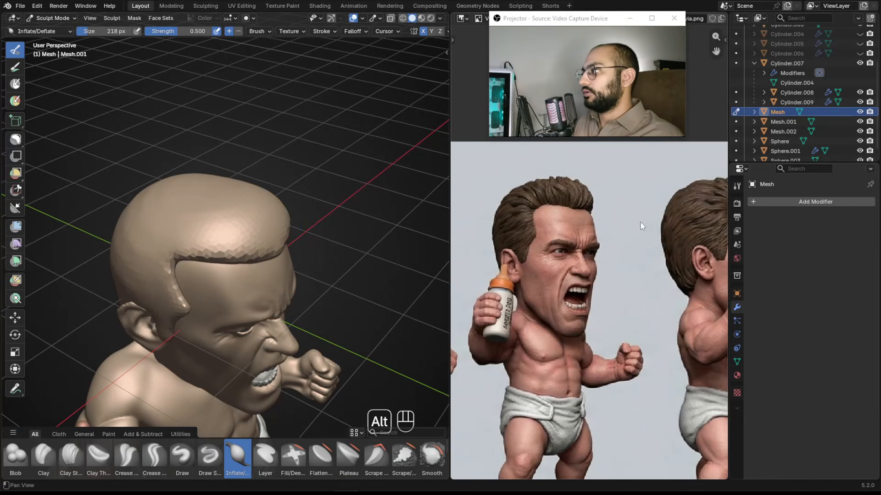
{"action": "middle_click_drag", "start_coordinate": [644, 221], "coordinate": [545, 215], "text": "alt"}
{"action": "mouse_move", "coordinate": [298, 243]}
{"action": "middle_mouse_down", "text": "alt"}
{"action": "mouse_move", "coordinate": [253, 229]}
{"action": "mouse_move", "coordinate": [268, 241]}
{"action": "mouse_move", "coordinate": [255, 148]}
{"action": "middle_mouse_up", "text": "alt"}
{"action": "key", "text": "f"}
{"action": "left_click", "coordinate": [175, 259]}
{"action": "middle_click_drag", "start_coordinate": [174, 259], "coordinate": [188, 204], "text": "alt"}
{"action": "mouse_move", "coordinate": [271, 206]}
{"action": "middle_mouse_down", "text": "alt"}
{"action": "mouse_move", "coordinate": [261, 197]}
{"action": "mouse_move", "coordinate": [247, 227]}
{"action": "mouse_move", "coordinate": [278, 225]}
{"action": "middle_mouse_up", "text": "alt"}
{"action": "key", "text": "f"}
{"action": "left_click", "coordinate": [246, 227]}
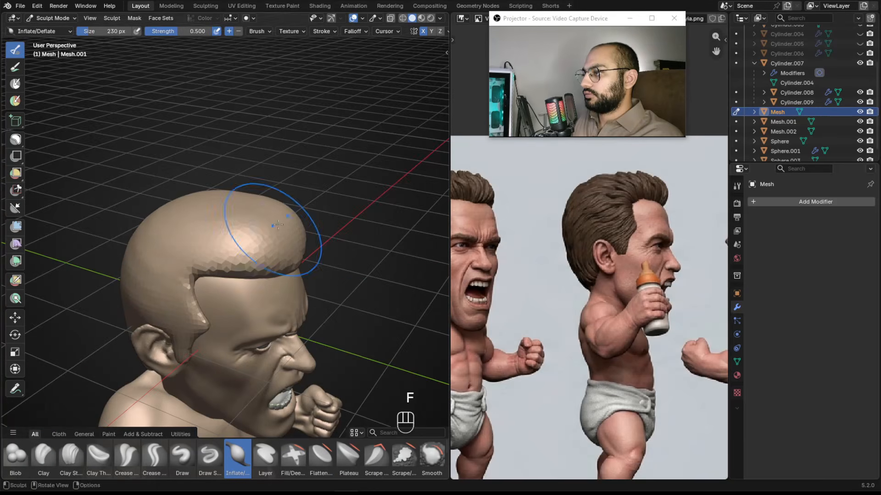
{"action": "left_click", "coordinate": [198, 217]}
{"action": "middle_click_drag", "start_coordinate": [198, 218], "coordinate": [227, 197]}
{"action": "middle_click_drag", "start_coordinate": [186, 224], "coordinate": [193, 241]}
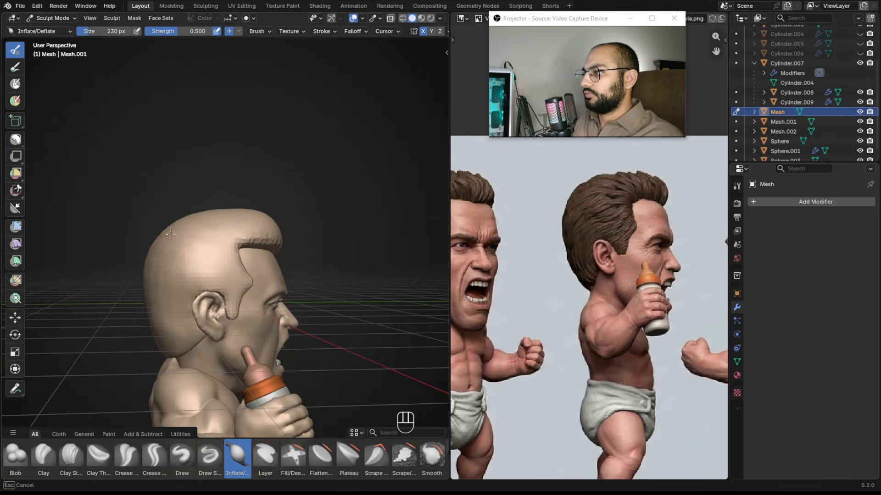
{"action": "left_click_drag", "start_coordinate": [180, 222], "coordinate": [161, 226], "text": "alt"}
{"action": "mouse_move", "coordinate": [206, 262]}
{"action": "left_mouse_down", "text": "alt+shift"}
{"action": "mouse_move", "coordinate": [266, 224]}
{"action": "mouse_move", "coordinate": [181, 213]}
{"action": "mouse_move", "coordinate": [155, 228]}
{"action": "mouse_move", "coordinate": [184, 196]}
{"action": "mouse_move", "coordinate": [141, 179]}
{"action": "mouse_move", "coordinate": [179, 202]}
{"action": "mouse_move", "coordinate": [183, 194]}
{"action": "left_mouse_up", "text": "alt+shift"}
{"action": "key", "text": "f"}
{"action": "left_click", "coordinate": [194, 196]}
Shape the hair shell's top in front view with the Grab brush at about 346 px.
{"action": "key", "text": "KP_1"}
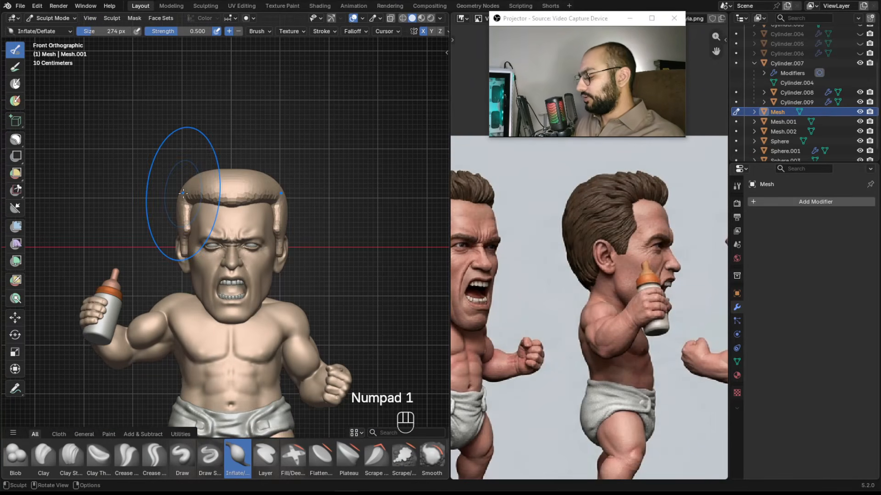
{"action": "middle_click_drag", "start_coordinate": [612, 250], "coordinate": [676, 260], "text": "ctrl"}
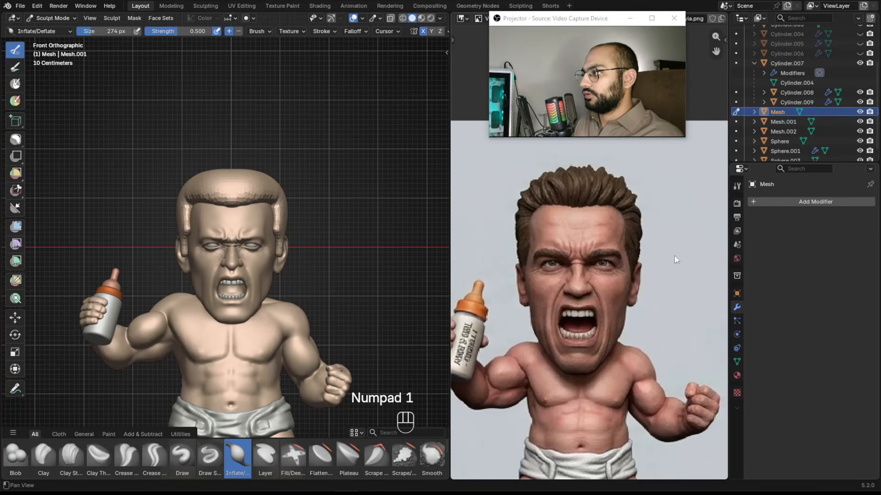
{"action": "left_click_drag", "start_coordinate": [207, 200], "coordinate": [220, 170], "text": "ctrl+alt"}
{"action": "key", "text": "g"}
{"action": "key", "text": "f"}
{"action": "left_click", "coordinate": [244, 214]}
{"action": "mouse_move", "coordinate": [239, 211]}
{"action": "left_mouse_down", "text": "ctrl+alt"}
{"action": "mouse_move", "coordinate": [235, 154]}
{"action": "mouse_move", "coordinate": [236, 185]}
{"action": "left_mouse_up", "text": "ctrl+alt"}
{"action": "key", "text": "f"}
{"action": "left_click", "coordinate": [270, 165]}
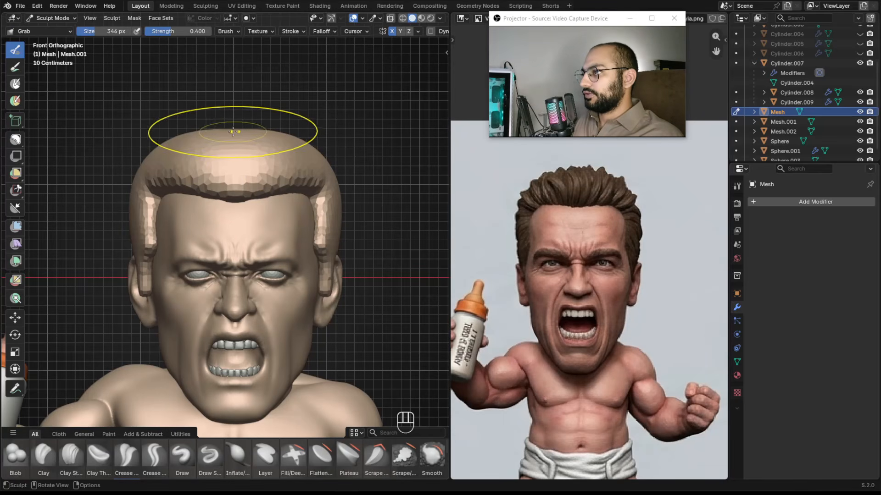
{"action": "left_click", "coordinate": [237, 112]}
{"action": "key", "text": "ctrl+z"}
{"action": "key", "text": "f"}
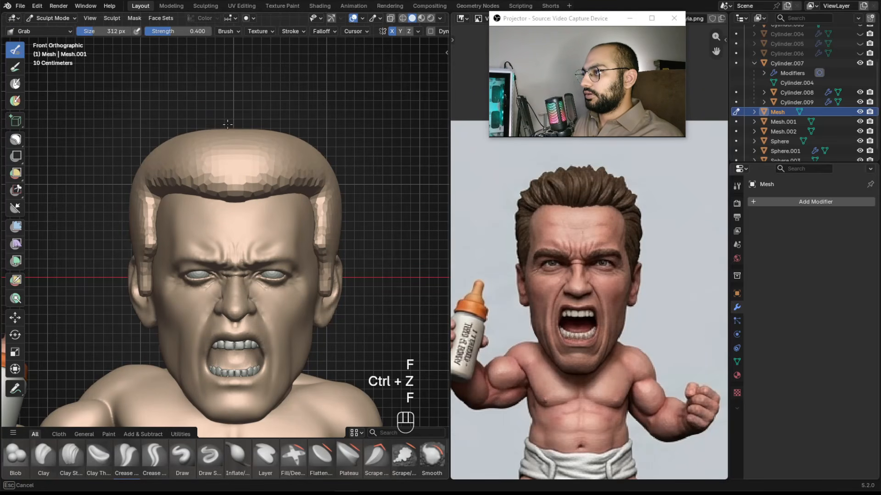
Pull the hair shell's sides and top edges in front view with the Grab brush at about 312 to 362 px.
{"action": "mouse_move", "coordinate": [186, 160]}
{"action": "left_mouse_down", "text": "alt+shift"}
{"action": "mouse_move", "coordinate": [230, 153]}
{"action": "mouse_move", "coordinate": [235, 137]}
{"action": "left_mouse_up", "text": "alt+shift"}
{"action": "key", "text": "f"}
{"action": "left_click", "coordinate": [276, 251]}
{"action": "left_click_drag", "start_coordinate": [219, 231], "coordinate": [221, 212], "text": "alt+shift"}
{"action": "key", "text": "f"}
{"action": "left_click", "coordinate": [316, 222]}
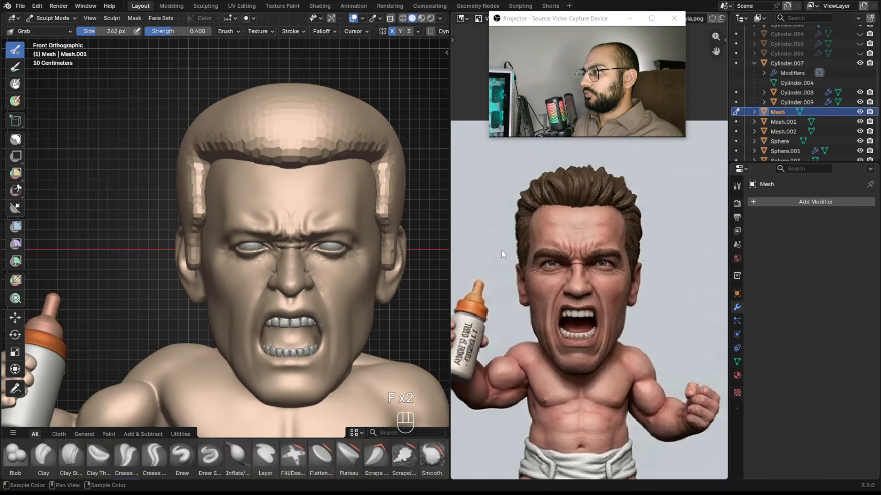
{"action": "left_click_drag", "start_coordinate": [194, 259], "coordinate": [213, 260]}
{"action": "key", "text": "f"}
{"action": "left_click", "coordinate": [162, 221]}
{"action": "key", "text": "f"}
{"action": "left_click", "coordinate": [190, 170]}
{"action": "left_click_drag", "start_coordinate": [178, 160], "coordinate": [197, 161]}
{"action": "key", "text": "f"}
{"action": "left_click", "coordinate": [207, 163]}
{"action": "key", "text": "f"}
{"action": "left_click", "coordinate": [185, 163]}
{"action": "left_click_drag", "start_coordinate": [189, 163], "coordinate": [209, 165]}
{"action": "key", "text": "ctrl+z"}
{"action": "left_click_drag", "start_coordinate": [312, 183], "coordinate": [261, 206], "text": "alt"}
{"action": "scroll", "coordinate": [261, 207], "scroll_direction": "down", "scroll_amount": 3}
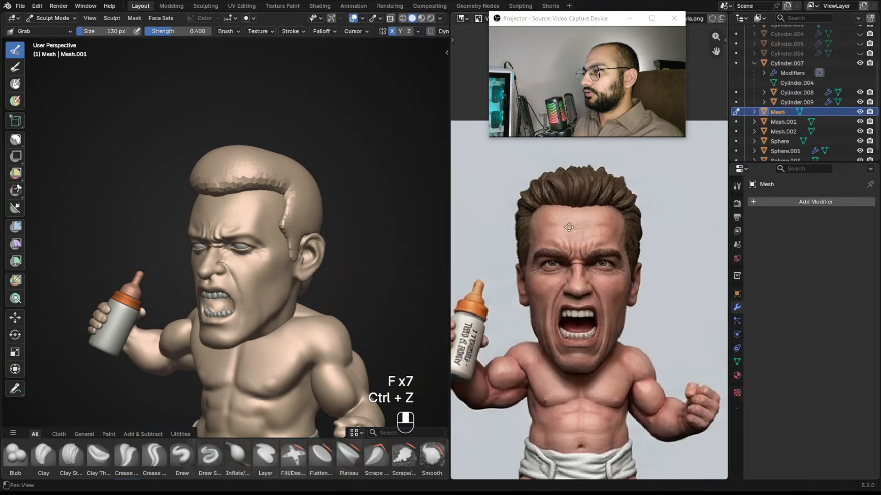
Examine the front hairline on the reference sheet up close.
{"action": "left_click_drag", "start_coordinate": [688, 229], "coordinate": [426, 222], "text": "alt"}
{"action": "left_click_drag", "start_coordinate": [592, 219], "coordinate": [534, 217], "text": "alt"}
{"action": "left_click_drag", "start_coordinate": [553, 218], "coordinate": [579, 210], "text": "ctrl+alt"}
{"action": "left_click_drag", "start_coordinate": [574, 210], "coordinate": [544, 216], "text": "alt"}
{"action": "left_click_drag", "start_coordinate": [546, 253], "coordinate": [518, 256], "text": "ctrl+alt"}
{"action": "left_click_drag", "start_coordinate": [550, 255], "coordinate": [466, 256], "text": "alt"}
{"action": "left_click_drag", "start_coordinate": [633, 255], "coordinate": [468, 256], "text": "alt"}
{"action": "left_click_drag", "start_coordinate": [679, 256], "coordinate": [529, 255], "text": "alt"}
{"action": "left_click_drag", "start_coordinate": [541, 222], "coordinate": [557, 158], "text": "ctrl+alt"}
{"action": "mouse_move", "coordinate": [344, 224]}
{"action": "left_mouse_down", "text": "alt"}
{"action": "mouse_move", "coordinate": [278, 223]}
{"action": "mouse_move", "coordinate": [324, 245]}
{"action": "mouse_move", "coordinate": [319, 232]}
{"action": "mouse_move", "coordinate": [319, 257]}
{"action": "left_mouse_up", "text": "alt"}
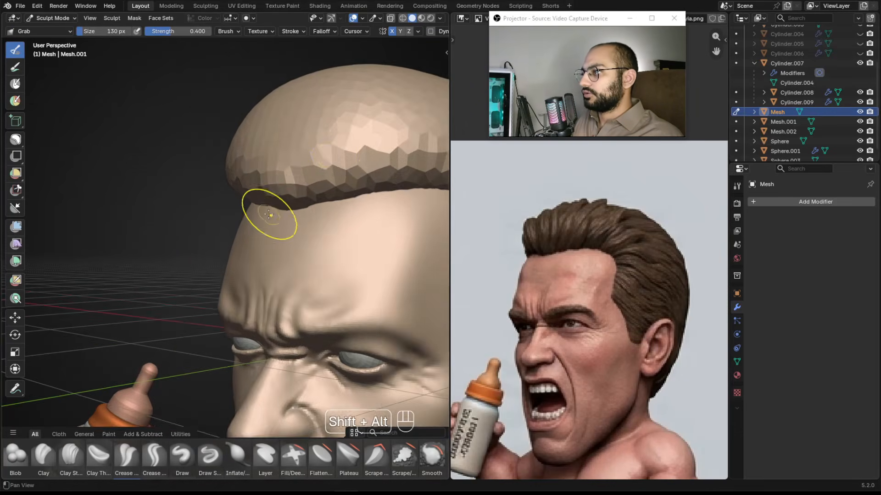
Refine the hairline over the forehead with the Grab brush at about 130 to 158 px.
{"action": "left_click_drag", "start_coordinate": [281, 191], "coordinate": [285, 203], "text": "alt"}
{"action": "left_click_drag", "start_coordinate": [220, 153], "coordinate": [214, 212]}
{"action": "right_click_drag", "start_coordinate": [181, 144], "coordinate": [232, 234]}
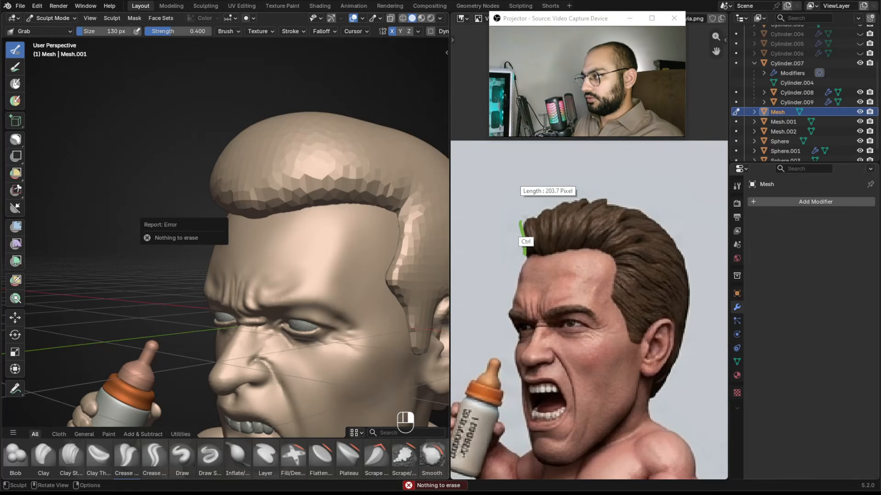
{"action": "key", "text": "f"}
{"action": "left_click", "coordinate": [229, 175]}
{"action": "key", "text": "f"}
{"action": "left_click_drag", "start_coordinate": [245, 197], "coordinate": [231, 201]}
{"action": "middle_click_drag", "start_coordinate": [229, 197], "coordinate": [259, 187], "text": "alt"}
{"action": "key", "text": "f"}
{"action": "left_click", "coordinate": [241, 183]}
{"action": "left_click_drag", "start_coordinate": [241, 182], "coordinate": [242, 191]}
{"action": "middle_click_drag", "start_coordinate": [243, 190], "coordinate": [296, 222], "text": "alt"}
{"action": "left_click_drag", "start_coordinate": [297, 223], "coordinate": [327, 237]}
{"action": "key", "text": "f"}
{"action": "key", "text": "f"}
{"action": "left_click", "coordinate": [337, 233]}
{"action": "left_click_drag", "start_coordinate": [339, 232], "coordinate": [307, 231]}
{"action": "key", "text": "f"}
{"action": "left_click", "coordinate": [308, 229]}
{"action": "middle_click_drag", "start_coordinate": [308, 228], "coordinate": [285, 214], "text": "alt"}
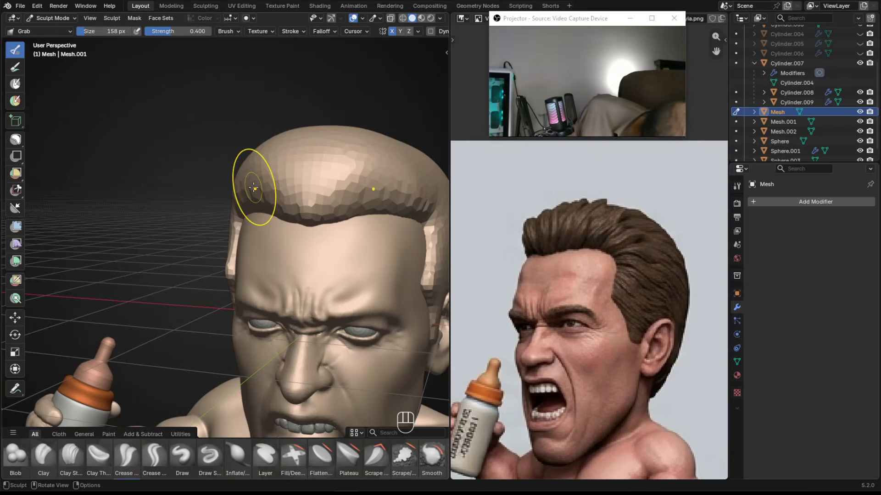
Adjust the side edge of the hairline with the Grab brush at about 134 px.
{"action": "middle_click_drag", "start_coordinate": [165, 209], "coordinate": [262, 235], "text": "alt"}
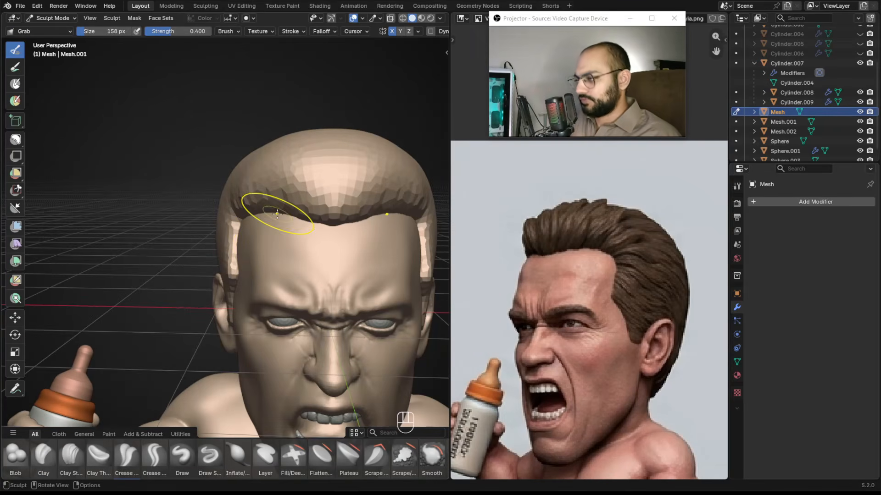
{"action": "mouse_move", "coordinate": [311, 131]}
{"action": "left_mouse_down", "text": "alt+shift"}
{"action": "mouse_move", "coordinate": [272, 158]}
{"action": "mouse_move", "coordinate": [271, 174]}
{"action": "mouse_move", "coordinate": [234, 220]}
{"action": "mouse_move", "coordinate": [248, 199]}
{"action": "mouse_move", "coordinate": [236, 207]}
{"action": "mouse_move", "coordinate": [250, 227]}
{"action": "left_mouse_up", "text": "alt+shift"}
{"action": "key", "text": "f"}
{"action": "key", "text": "f"}
{"action": "left_click", "coordinate": [243, 196]}
{"action": "key", "text": "f"}
{"action": "left_click", "coordinate": [248, 197]}
{"action": "key", "text": "f"}
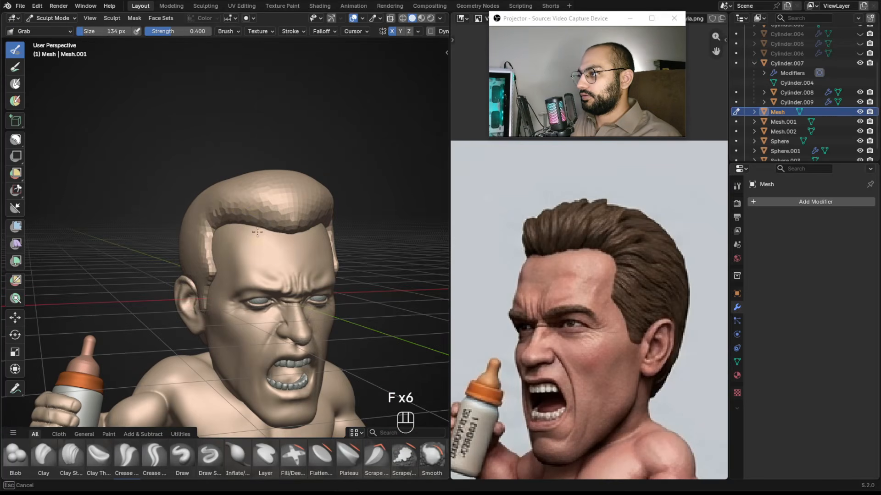
Reshape the hair shell's front hairline with the Grab brush at about 134 px, comparing to the front reference.
{"action": "left_click_drag", "start_coordinate": [550, 280], "coordinate": [557, 357], "text": "ctrl+alt"}
{"action": "left_click_drag", "start_coordinate": [519, 298], "coordinate": [707, 298], "text": "alt"}
{"action": "left_click_drag", "start_coordinate": [562, 280], "coordinate": [563, 223], "text": "ctrl+alt"}
{"action": "left_click_drag", "start_coordinate": [463, 277], "coordinate": [650, 286], "text": "alt"}
{"action": "left_click_drag", "start_coordinate": [649, 287], "coordinate": [525, 243], "text": "ctrl+alt"}
{"action": "left_click_drag", "start_coordinate": [525, 243], "coordinate": [574, 191], "text": "ctrl+alt"}
{"action": "left_click_drag", "start_coordinate": [281, 219], "coordinate": [236, 214], "text": "alt"}
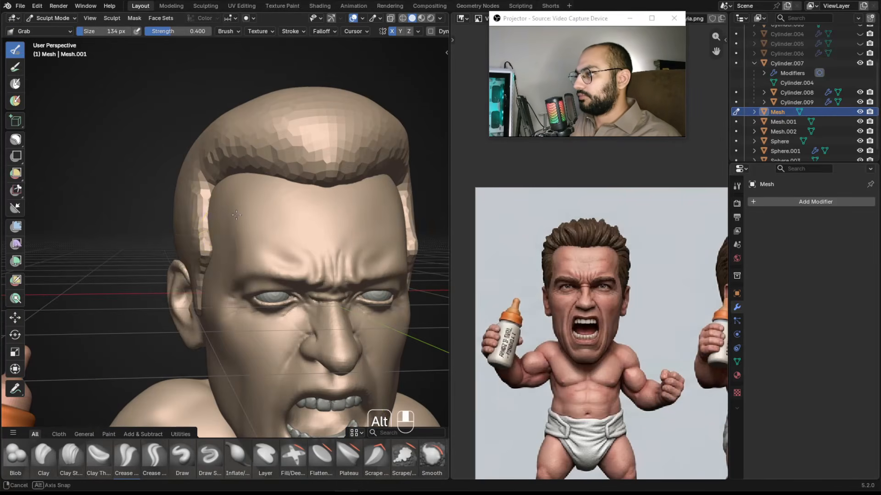
{"action": "mouse_move", "coordinate": [218, 249]}
{"action": "left_mouse_down", "text": "alt"}
{"action": "mouse_move", "coordinate": [226, 240]}
{"action": "mouse_move", "coordinate": [204, 226]}
{"action": "mouse_move", "coordinate": [210, 221]}
{"action": "left_mouse_up", "text": "alt"}
Refine the hairline edge at the temple in side view with the Grab brush at about 134 px.
{"action": "key", "text": "f"}
{"action": "mouse_move", "coordinate": [209, 220]}
{"action": "left_mouse_down", "text": "alt"}
{"action": "mouse_move", "coordinate": [198, 224]}
{"action": "mouse_move", "coordinate": [289, 208]}
{"action": "left_mouse_up", "text": "alt"}
{"action": "key", "text": "f"}
{"action": "left_click", "coordinate": [208, 245]}
{"action": "key", "text": "f"}
{"action": "left_click", "coordinate": [185, 223]}
{"action": "key", "text": "f"}
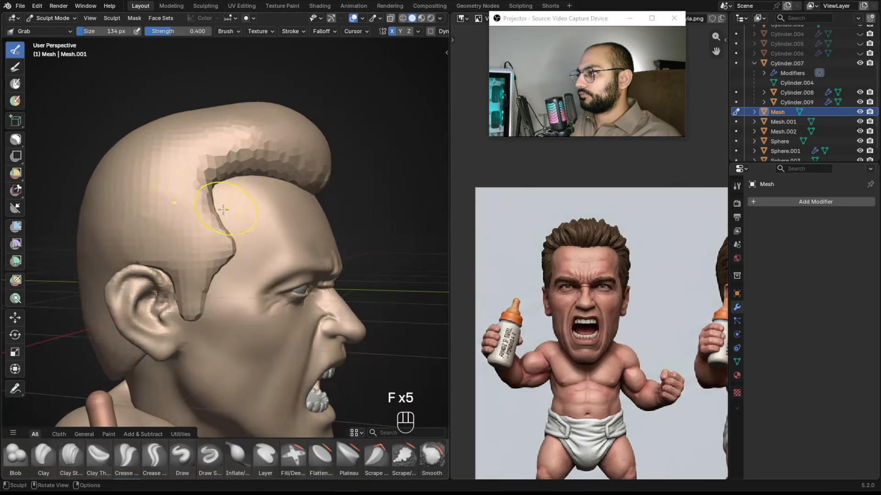
{"action": "key", "text": "f"}
{"action": "left_click", "coordinate": [232, 220]}
{"action": "mouse_move", "coordinate": [235, 235]}
{"action": "left_mouse_down", "text": "alt"}
{"action": "mouse_move", "coordinate": [220, 222]}
{"action": "mouse_move", "coordinate": [234, 295]}
{"action": "mouse_move", "coordinate": [277, 237]}
{"action": "mouse_move", "coordinate": [270, 202]}
{"action": "left_mouse_up", "text": "alt"}
{"action": "left_click_drag", "start_coordinate": [270, 202], "coordinate": [209, 207], "text": "alt"}
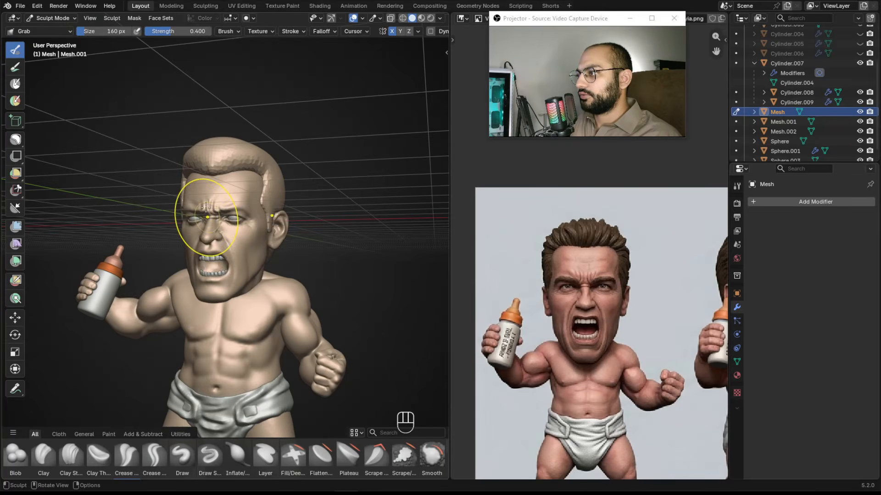
Examine the reference sheet's hair shape from several angles against the model.
{"action": "left_click_drag", "start_coordinate": [240, 237], "coordinate": [316, 259], "text": "alt"}
{"action": "left_click_drag", "start_coordinate": [317, 260], "coordinate": [242, 250], "text": "alt"}
{"action": "left_click_drag", "start_coordinate": [239, 238], "coordinate": [254, 216], "text": "alt"}
{"action": "middle_click_drag", "start_coordinate": [714, 258], "coordinate": [440, 258]}
{"action": "middle_click_drag", "start_coordinate": [572, 258], "coordinate": [586, 257]}
{"action": "middle_click_drag", "start_coordinate": [704, 256], "coordinate": [573, 261]}
{"action": "left_click_drag", "start_coordinate": [574, 261], "coordinate": [468, 257], "text": "alt"}
{"action": "left_click_drag", "start_coordinate": [614, 258], "coordinate": [459, 261], "text": "alt"}
{"action": "left_click_drag", "start_coordinate": [615, 260], "coordinate": [454, 261], "text": "alt"}
{"action": "left_click_drag", "start_coordinate": [660, 263], "coordinate": [493, 268], "text": "alt"}
{"action": "left_click_drag", "start_coordinate": [608, 259], "coordinate": [505, 250], "text": "alt"}
Even out the center of the front hairline with the Grab brush at about 156 px.
{"action": "mouse_move", "coordinate": [363, 234]}
{"action": "left_mouse_down", "text": "alt"}
{"action": "mouse_move", "coordinate": [226, 237]}
{"action": "mouse_move", "coordinate": [190, 220]}
{"action": "mouse_move", "coordinate": [186, 200]}
{"action": "mouse_move", "coordinate": [202, 215]}
{"action": "left_mouse_up", "text": "alt"}
{"action": "key", "text": "f"}
{"action": "left_click", "coordinate": [184, 198]}
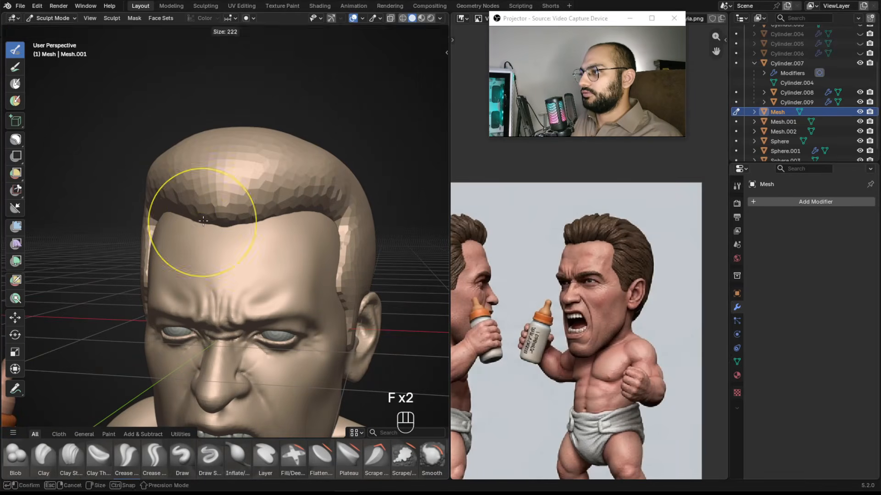
{"action": "key", "text": "ctrl+z"}
{"action": "key", "text": "f"}
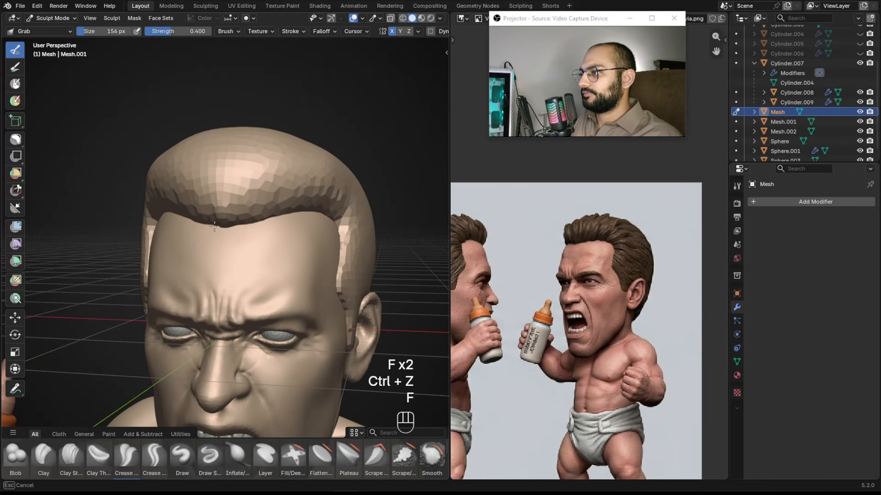
{"action": "mouse_move", "coordinate": [201, 222]}
{"action": "left_mouse_down", "text": "shift"}
{"action": "mouse_move", "coordinate": [230, 232]}
{"action": "mouse_move", "coordinate": [181, 197]}
{"action": "mouse_move", "coordinate": [184, 229]}
{"action": "left_mouse_up", "text": "shift"}
{"action": "left_click_drag", "start_coordinate": [183, 229], "coordinate": [192, 216], "text": "alt"}
{"action": "mouse_move", "coordinate": [310, 200]}
{"action": "left_mouse_down", "text": "alt+shift"}
{"action": "mouse_move", "coordinate": [237, 199]}
{"action": "mouse_move", "coordinate": [243, 182]}
{"action": "left_mouse_up", "text": "alt+shift"}
{"action": "key", "text": "f"}
{"action": "left_click", "coordinate": [248, 198]}
{"action": "mouse_move", "coordinate": [293, 212]}
{"action": "left_mouse_down", "text": "alt"}
{"action": "mouse_move", "coordinate": [264, 212]}
{"action": "mouse_move", "coordinate": [254, 225]}
{"action": "left_mouse_up", "text": "alt"}
{"action": "key", "text": "f"}
{"action": "left_click", "coordinate": [273, 214]}
{"action": "key", "text": "f"}
{"action": "left_click", "coordinate": [259, 219]}
{"action": "left_click_drag", "start_coordinate": [533, 238], "coordinate": [707, 234], "text": "alt"}
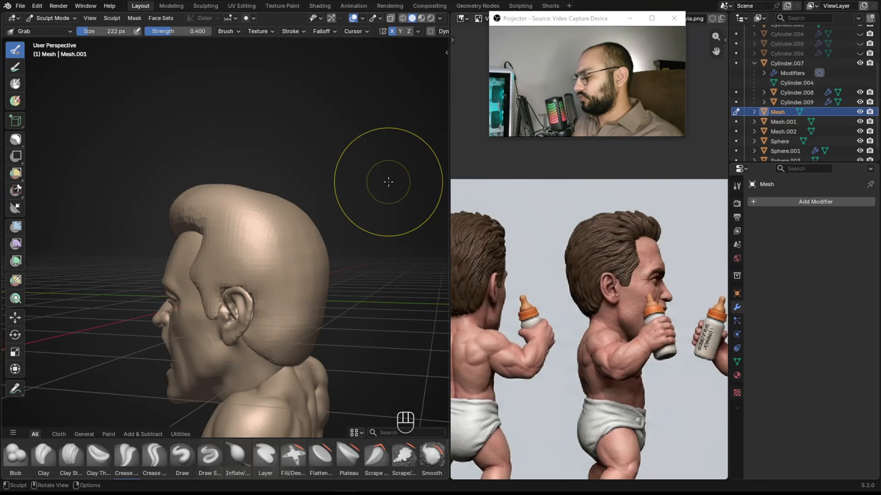
Reshape the hair shell's side silhouette in side view with the Grab brush at about 220 px, undoing stray strokes.
{"action": "key", "text": "KP_3"}
{"action": "left_click_drag", "start_coordinate": [307, 193], "coordinate": [318, 180], "text": "ctrl+alt"}
{"action": "key", "text": "f"}
{"action": "left_click", "coordinate": [337, 175]}
{"action": "key", "text": "f"}
{"action": "left_click", "coordinate": [289, 158]}
{"action": "mouse_move", "coordinate": [253, 160]}
{"action": "left_mouse_down"}
{"action": "mouse_move", "coordinate": [253, 149]}
{"action": "mouse_move", "coordinate": [228, 152]}
{"action": "mouse_move", "coordinate": [257, 150]}
{"action": "left_mouse_up"}
{"action": "key", "text": "f"}
{"action": "left_click", "coordinate": [240, 156]}
{"action": "key", "text": "ctrl+z"}
{"action": "key", "text": "f"}
{"action": "left_click", "coordinate": [247, 152]}
{"action": "key", "text": "f"}
{"action": "left_click", "coordinate": [233, 149]}
{"action": "left_click_drag", "start_coordinate": [233, 149], "coordinate": [226, 153]}
{"action": "key", "text": "ctrl+z"}
{"action": "scroll", "coordinate": [226, 154], "scroll_direction": "down", "scroll_amount": 3}
{"action": "middle_click_drag", "start_coordinate": [246, 196], "coordinate": [196, 187], "text": "shift"}
Shape the back of the hair shell down toward the nape with the Grab brush at about 195 px.
{"action": "key", "text": "d"}
{"action": "mouse_move", "coordinate": [177, 209]}
{"action": "left_mouse_down"}
{"action": "mouse_move", "coordinate": [237, 164]}
{"action": "mouse_move", "coordinate": [276, 168]}
{"action": "left_mouse_up"}
{"action": "mouse_move", "coordinate": [277, 154]}
{"action": "right_mouse_down"}
{"action": "mouse_move", "coordinate": [248, 152]}
{"action": "mouse_move", "coordinate": [146, 209]}
{"action": "right_mouse_up"}
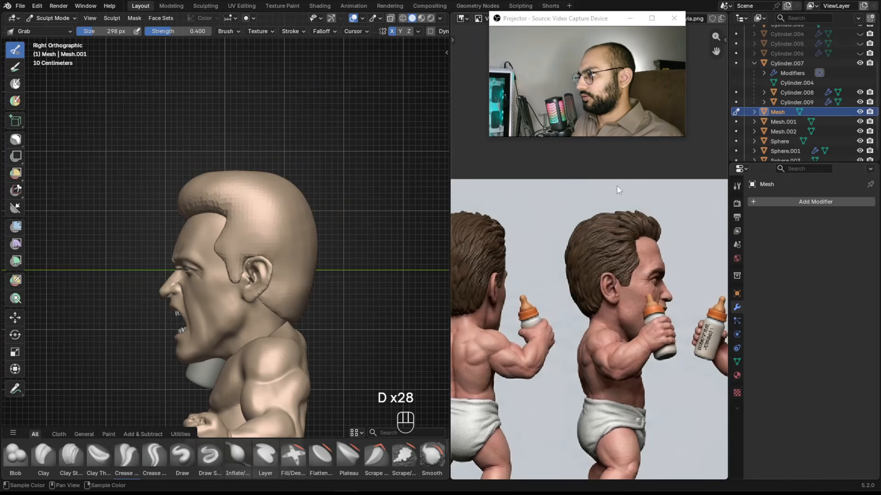
{"action": "left_click_drag", "start_coordinate": [250, 207], "coordinate": [226, 154], "text": "alt+shift"}
{"action": "scroll", "coordinate": [305, 233], "scroll_direction": "up", "scroll_amount": 1}
{"action": "key", "text": "f"}
{"action": "left_click", "coordinate": [283, 225]}
{"action": "key", "text": "f"}
{"action": "left_click", "coordinate": [271, 270]}
{"action": "left_click_drag", "start_coordinate": [286, 270], "coordinate": [269, 275], "text": "alt"}
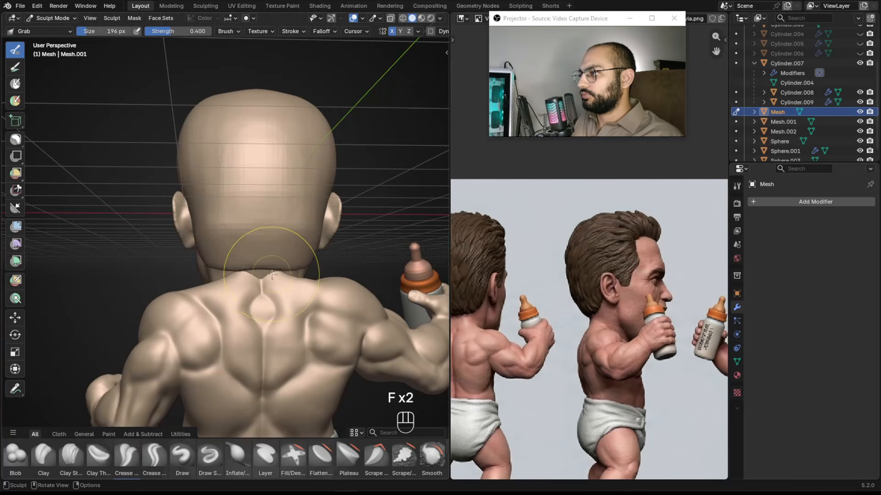
{"action": "key", "text": "f"}
{"action": "left_click", "coordinate": [261, 232]}
{"action": "key", "text": "f"}
{"action": "left_click", "coordinate": [199, 197]}
{"action": "left_click_drag", "start_coordinate": [199, 198], "coordinate": [207, 236]}
{"action": "key", "text": "f"}
{"action": "left_click", "coordinate": [188, 210]}
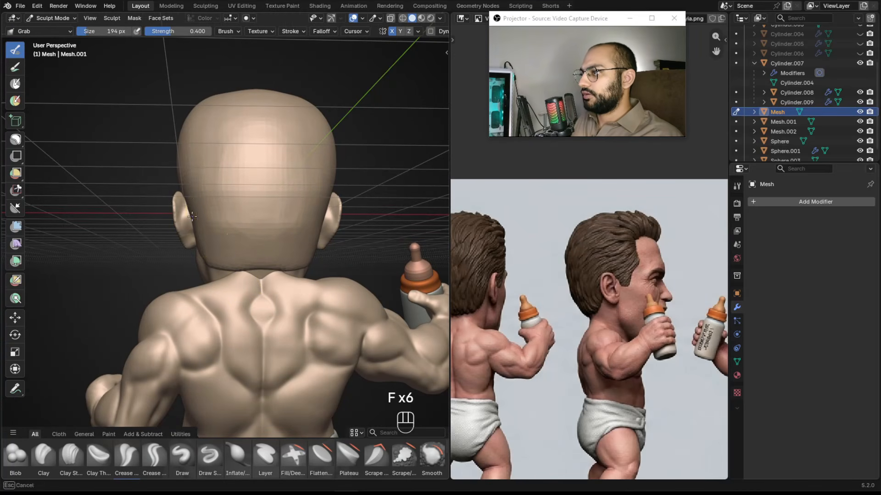
{"action": "mouse_move", "coordinate": [202, 239]}
{"action": "left_mouse_down", "text": "alt"}
{"action": "mouse_move", "coordinate": [256, 265]}
{"action": "mouse_move", "coordinate": [204, 266]}
{"action": "left_mouse_up", "text": "alt"}
{"action": "key", "text": "f"}
{"action": "left_click", "coordinate": [259, 269]}
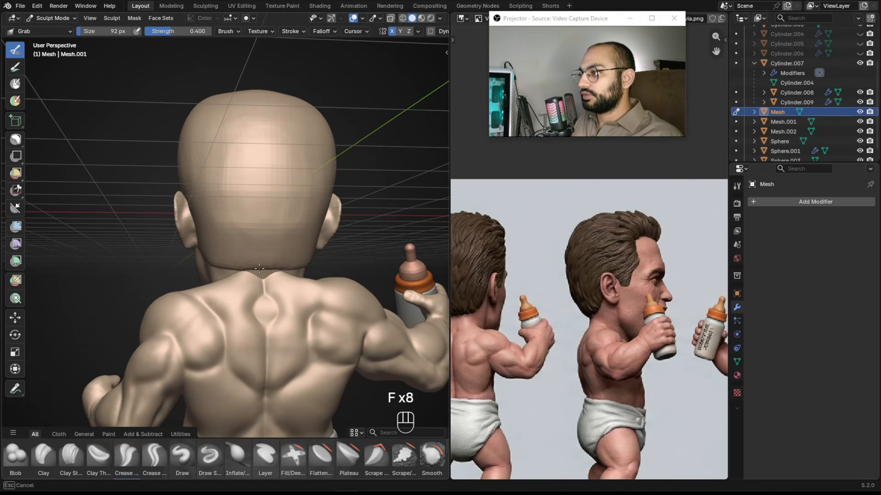
Align the reference to the front view and widen the top of the hair shell with the Grab brush at about 210 px.
{"action": "key", "text": "f"}
{"action": "left_click", "coordinate": [294, 261]}
{"action": "mouse_move", "coordinate": [294, 261]}
{"action": "left_mouse_down", "text": "alt"}
{"action": "mouse_move", "coordinate": [322, 249]}
{"action": "mouse_move", "coordinate": [318, 271]}
{"action": "mouse_move", "coordinate": [295, 248]}
{"action": "left_mouse_up", "text": "alt"}
{"action": "left_click_drag", "start_coordinate": [208, 191], "coordinate": [245, 179], "text": "ctrl+alt"}
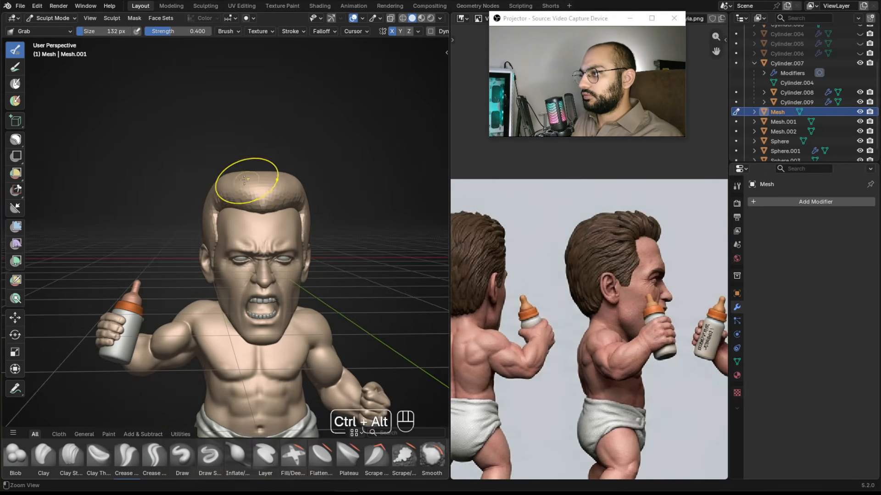
{"action": "left_click_drag", "start_coordinate": [552, 246], "coordinate": [683, 236], "text": "alt"}
{"action": "left_click_drag", "start_coordinate": [496, 230], "coordinate": [720, 227], "text": "alt"}
{"action": "left_click_drag", "start_coordinate": [546, 239], "coordinate": [654, 240], "text": "alt"}
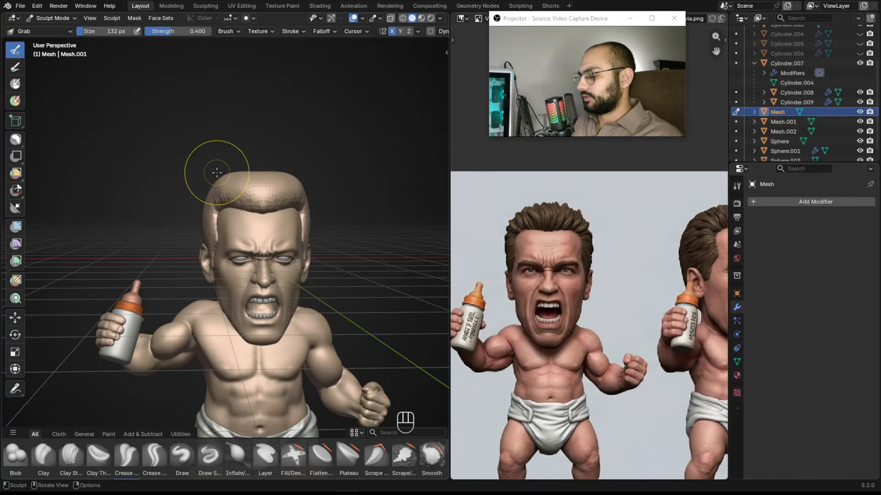
{"action": "key", "text": "KP_1"}
{"action": "mouse_move", "coordinate": [216, 171]}
{"action": "left_mouse_down", "text": "ctrl+alt"}
{"action": "mouse_move", "coordinate": [206, 173]}
{"action": "mouse_move", "coordinate": [254, 197]}
{"action": "mouse_move", "coordinate": [250, 184]}
{"action": "left_mouse_up", "text": "ctrl+alt"}
{"action": "key", "text": "f"}
{"action": "key", "text": "f"}
{"action": "left_click_drag", "start_coordinate": [193, 173], "coordinate": [195, 189]}
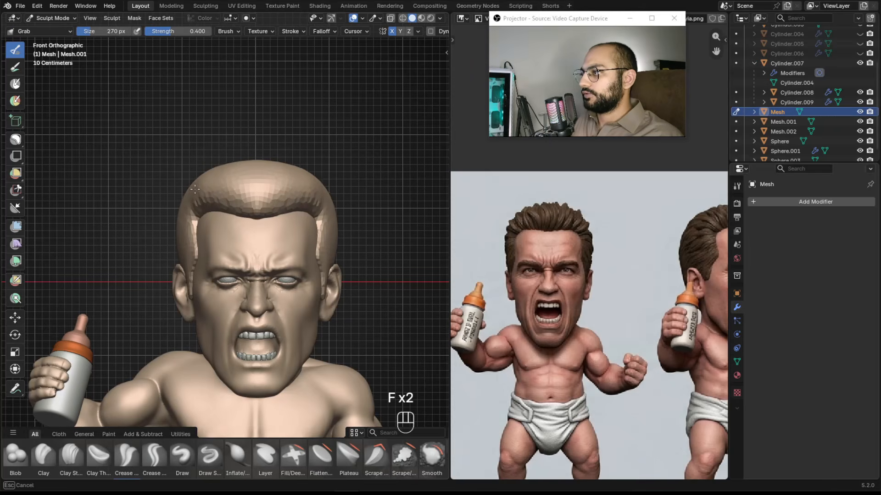
{"action": "key", "text": "f"}
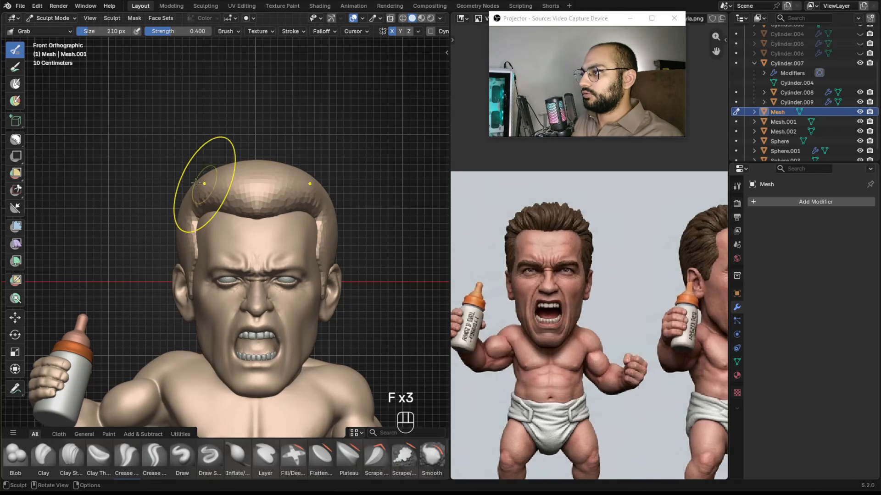
{"action": "mouse_move", "coordinate": [226, 204]}
{"action": "left_mouse_down", "text": "alt"}
{"action": "mouse_move", "coordinate": [281, 202]}
{"action": "mouse_move", "coordinate": [312, 231]}
{"action": "mouse_move", "coordinate": [356, 197]}
{"action": "left_mouse_up", "text": "alt"}
{"action": "mouse_move", "coordinate": [355, 197]}
{"action": "left_mouse_down", "text": "alt"}
{"action": "mouse_move", "coordinate": [322, 189]}
{"action": "mouse_move", "coordinate": [316, 246]}
{"action": "mouse_move", "coordinate": [289, 246]}
{"action": "mouse_move", "coordinate": [365, 253]}
{"action": "mouse_move", "coordinate": [326, 250]}
{"action": "left_mouse_up", "text": "alt"}
{"action": "left_click_drag", "start_coordinate": [326, 250], "coordinate": [289, 185], "text": "ctrl+alt"}
{"action": "key", "text": "f"}
{"action": "left_click", "coordinate": [320, 185]}
{"action": "mouse_move", "coordinate": [217, 177]}
{"action": "left_mouse_down"}
{"action": "mouse_move", "coordinate": [202, 193]}
{"action": "mouse_move", "coordinate": [275, 234]}
{"action": "mouse_move", "coordinate": [276, 225]}
{"action": "left_mouse_up"}
Refine the front hairline at the temple in perspective with the Grab brush at about 190 px, undoing one stroke.
{"action": "key", "text": "ctrl+Tab"}
{"action": "key", "text": "ctrl+Tab"}
{"action": "left_click_drag", "start_coordinate": [246, 267], "coordinate": [234, 220], "text": "ctrl+alt"}
{"action": "mouse_move", "coordinate": [234, 220]}
{"action": "left_mouse_down", "text": "alt+shift"}
{"action": "mouse_move", "coordinate": [251, 252]}
{"action": "mouse_move", "coordinate": [243, 266]}
{"action": "left_mouse_up", "text": "alt+shift"}
{"action": "key", "text": "f"}
{"action": "mouse_move", "coordinate": [243, 267]}
{"action": "left_mouse_down", "text": "ctrl+alt"}
{"action": "mouse_move", "coordinate": [247, 212]}
{"action": "mouse_move", "coordinate": [255, 235]}
{"action": "mouse_move", "coordinate": [230, 240]}
{"action": "left_mouse_up", "text": "ctrl+alt"}
{"action": "left_click", "coordinate": [240, 210]}
{"action": "key", "text": "f"}
{"action": "left_click", "coordinate": [241, 216]}
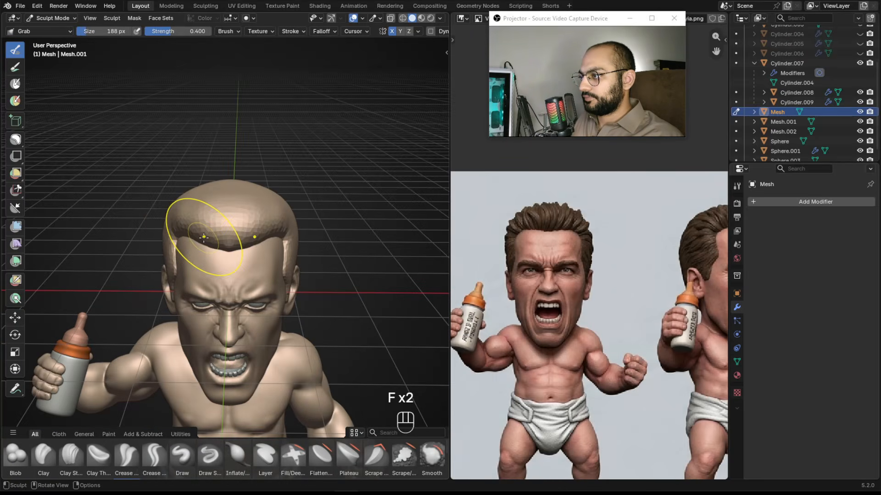
{"action": "key", "text": "ctrl+z"}
{"action": "key", "text": "f"}
{"action": "middle_click_drag", "start_coordinate": [229, 248], "coordinate": [199, 233]}
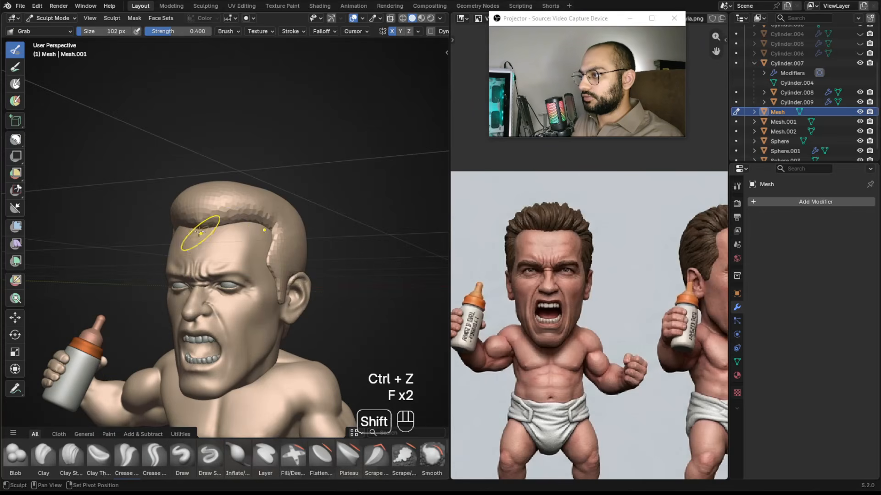
{"action": "mouse_move", "coordinate": [224, 220]}
{"action": "left_mouse_down", "text": "ctrl+alt"}
{"action": "mouse_move", "coordinate": [226, 256]}
{"action": "mouse_move", "coordinate": [249, 243]}
{"action": "left_mouse_up", "text": "ctrl+alt"}
Switch to Object Mode and view the whole model from the front.
{"action": "key", "text": "ctrl+Tab"}
{"action": "left_click", "coordinate": [186, 225]}
{"action": "left_click", "coordinate": [298, 165]}
{"action": "mouse_move", "coordinate": [299, 165]}
{"action": "left_mouse_down", "text": "alt+shift"}
{"action": "mouse_move", "coordinate": [224, 167]}
{"action": "mouse_move", "coordinate": [295, 222]}
{"action": "left_mouse_up", "text": "alt+shift"}
{"action": "key", "text": "KP_1"}
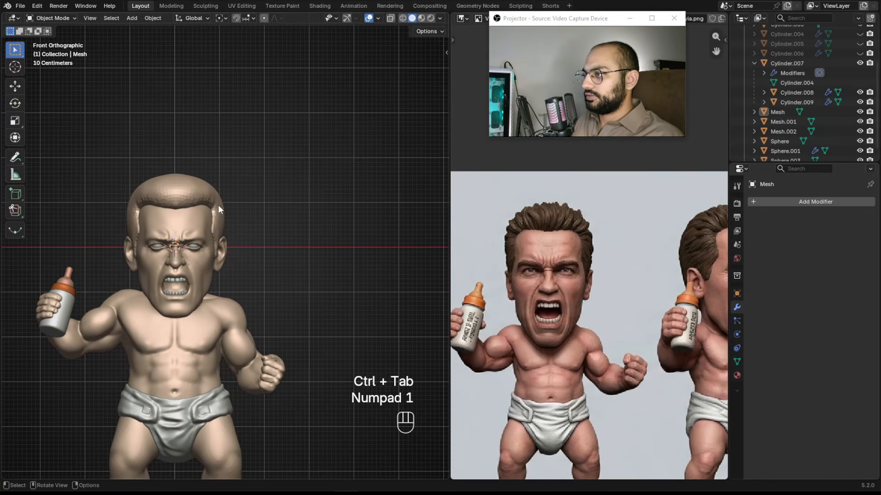
{"action": "scroll", "coordinate": [182, 186], "scroll_direction": "up", "scroll_amount": 3}
{"action": "key", "text": "d"}
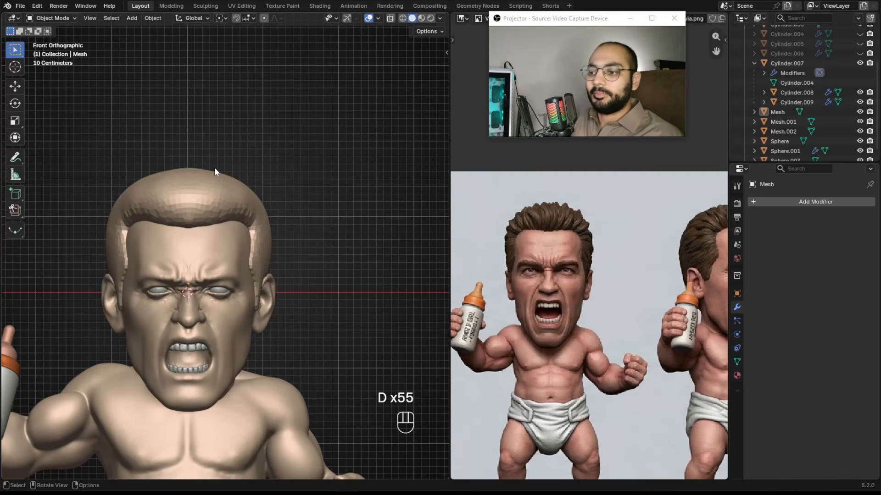
{"action": "left_click_drag", "start_coordinate": [239, 188], "coordinate": [271, 255], "text": "ctrl+alt"}
{"action": "left_click_drag", "start_coordinate": [367, 255], "coordinate": [293, 247], "text": "alt"}
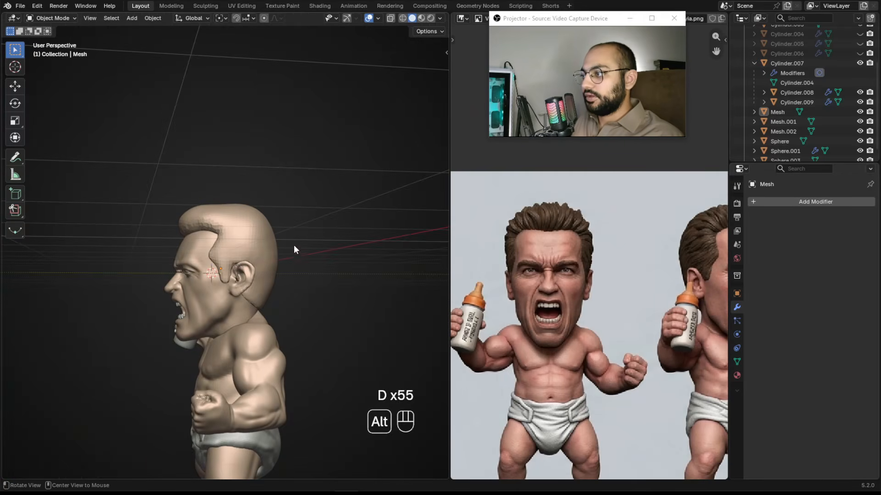
{"action": "key", "text": "KP_1"}
{"action": "left_click_drag", "start_coordinate": [192, 222], "coordinate": [124, 201], "text": "alt+shift"}
{"action": "left_click_drag", "start_coordinate": [284, 251], "coordinate": [226, 242], "text": "alt+shift"}
{"action": "key", "text": "d"}
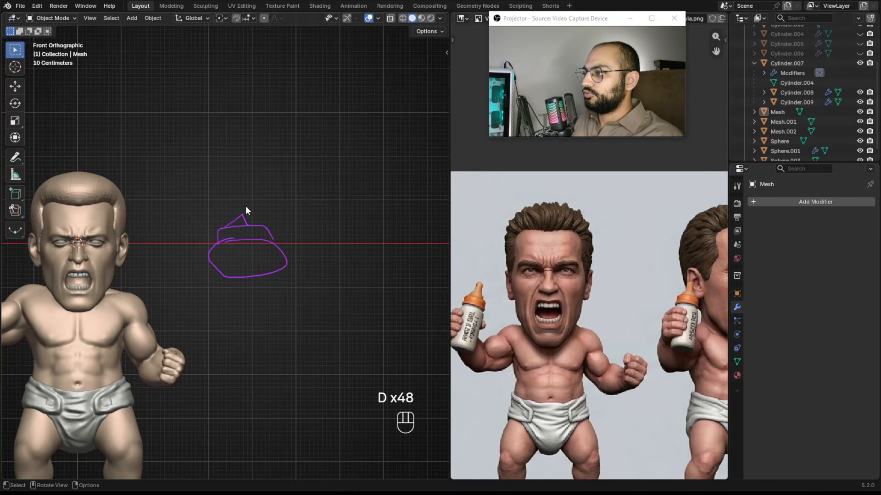
{"action": "left_click_drag", "start_coordinate": [281, 262], "coordinate": [291, 222], "text": "ctrl+alt"}
{"action": "left_click_drag", "start_coordinate": [335, 201], "coordinate": [273, 213], "text": "alt+shift"}
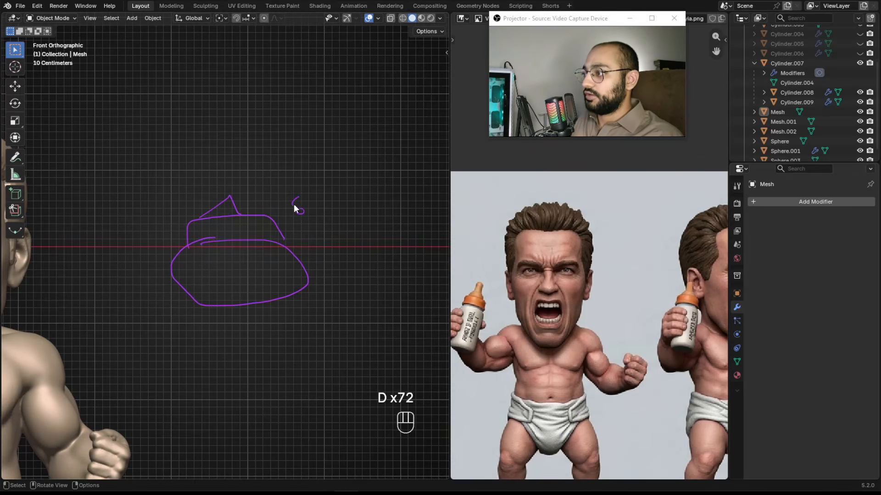
{"action": "mouse_move", "coordinate": [373, 114]}
{"action": "right_mouse_down"}
{"action": "mouse_move", "coordinate": [360, 172]}
{"action": "mouse_move", "coordinate": [304, 143]}
{"action": "right_mouse_up"}
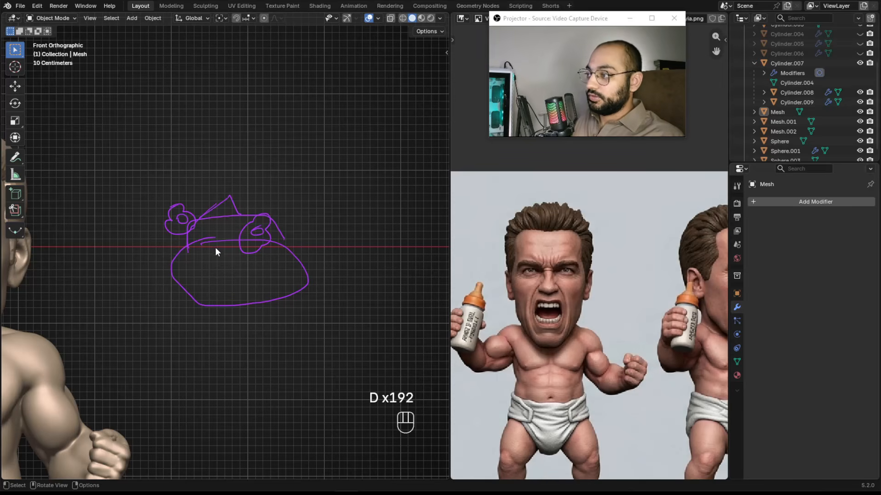
{"action": "left_click_drag", "start_coordinate": [319, 228], "coordinate": [302, 201]}
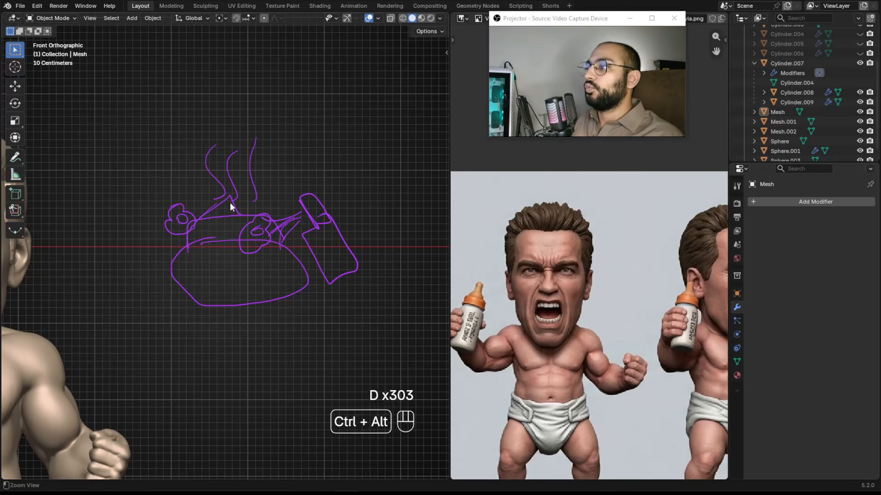
{"action": "left_click_drag", "start_coordinate": [231, 205], "coordinate": [237, 225], "text": "ctrl+alt"}
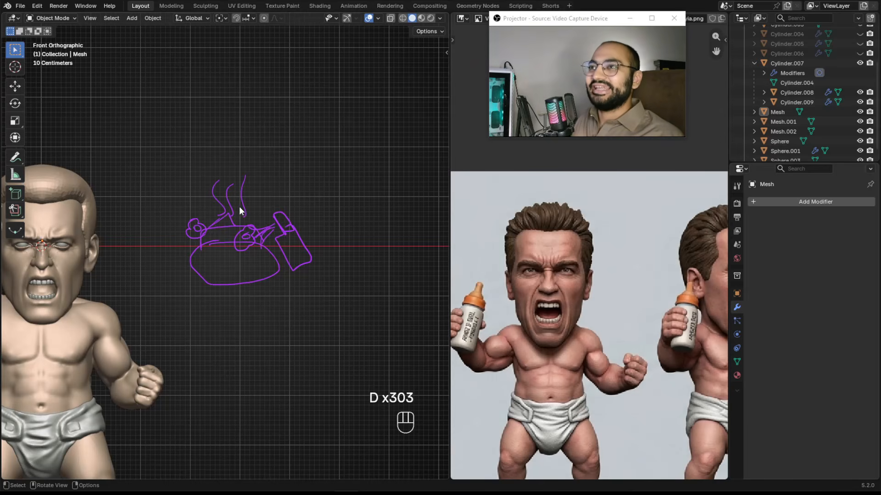
{"action": "right_click_drag", "start_coordinate": [239, 204], "coordinate": [325, 251]}
{"action": "mouse_move", "coordinate": [133, 229]}
{"action": "right_mouse_down", "text": "alt"}
{"action": "mouse_move", "coordinate": [296, 251]}
{"action": "mouse_move", "coordinate": [218, 198]}
{"action": "mouse_move", "coordinate": [248, 184]}
{"action": "right_mouse_up", "text": "alt"}
{"action": "left_click", "coordinate": [245, 178]}
{"action": "middle_click_drag", "start_coordinate": [307, 154], "coordinate": [302, 127], "text": "shift"}
{"action": "left_click", "coordinate": [303, 127]}
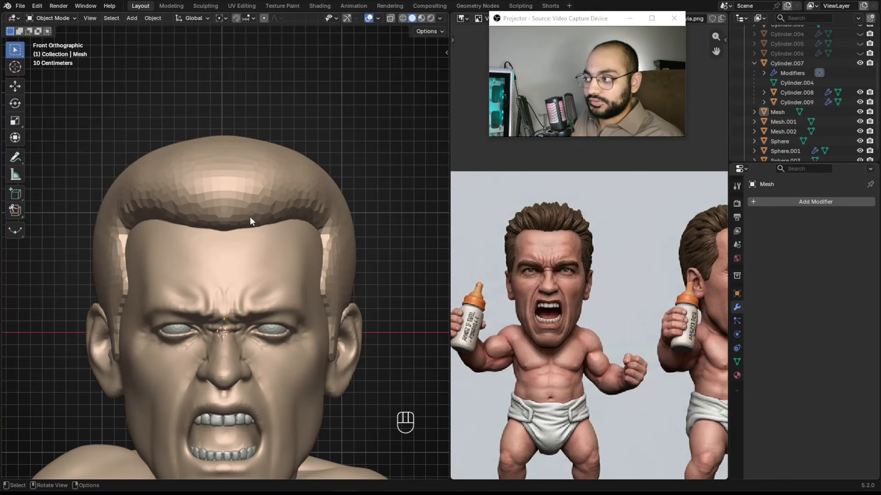
Sketch a rectangular annotation beside the head illustrating the hair's blocky shape.
{"action": "left_click_drag", "start_coordinate": [254, 210], "coordinate": [285, 290], "text": "ctrl+alt"}
{"action": "left_click_drag", "start_coordinate": [438, 248], "coordinate": [279, 238], "text": "alt+shift"}
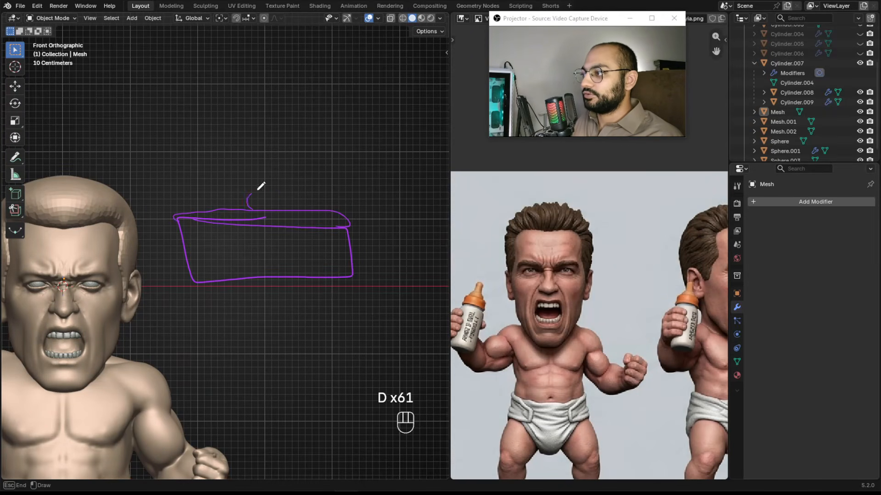
{"action": "mouse_move", "coordinate": [292, 149]}
{"action": "right_mouse_down"}
{"action": "mouse_move", "coordinate": [236, 182]}
{"action": "mouse_move", "coordinate": [319, 256]}
{"action": "right_mouse_up"}
{"action": "mouse_move", "coordinate": [318, 255]}
{"action": "left_mouse_down", "text": "ctrl+alt"}
{"action": "mouse_move", "coordinate": [200, 269]}
{"action": "mouse_move", "coordinate": [275, 199]}
{"action": "mouse_move", "coordinate": [322, 226]}
{"action": "mouse_move", "coordinate": [269, 193]}
{"action": "mouse_move", "coordinate": [231, 195]}
{"action": "mouse_move", "coordinate": [253, 203]}
{"action": "left_mouse_up", "text": "ctrl+alt"}
{"action": "mouse_move", "coordinate": [627, 253]}
{"action": "left_mouse_down", "text": "alt"}
{"action": "mouse_move", "coordinate": [489, 248]}
{"action": "mouse_move", "coordinate": [633, 250]}
{"action": "left_mouse_up", "text": "alt"}
Return to Sculpt Mode, zoom the reference to the side profile, and nudge the sideburn edge with the Grab brush at 102 px.
{"action": "key", "text": "ctrl+Tab"}
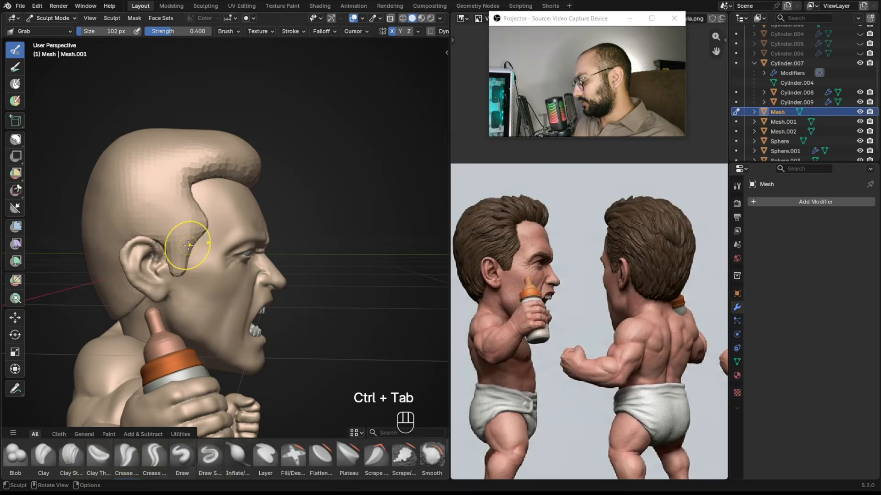
{"action": "key", "text": "KP_3"}
{"action": "left_click_drag", "start_coordinate": [225, 241], "coordinate": [228, 162], "text": "ctrl+alt"}
{"action": "left_click_drag", "start_coordinate": [279, 183], "coordinate": [306, 182], "text": "alt+shift"}
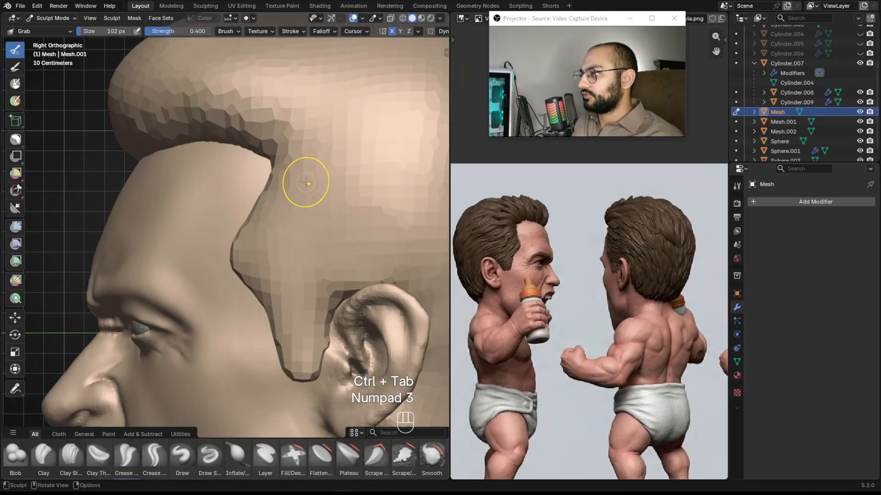
{"action": "left_click_drag", "start_coordinate": [537, 250], "coordinate": [541, 206], "text": "ctrl+alt"}
{"action": "left_click_drag", "start_coordinate": [540, 234], "coordinate": [590, 225], "text": "alt"}
{"action": "left_click_drag", "start_coordinate": [272, 197], "coordinate": [271, 209], "text": "ctrl+alt"}
Draw guide lines along the sideburn on the model and the reference to compare their angles.
{"action": "key", "text": "d"}
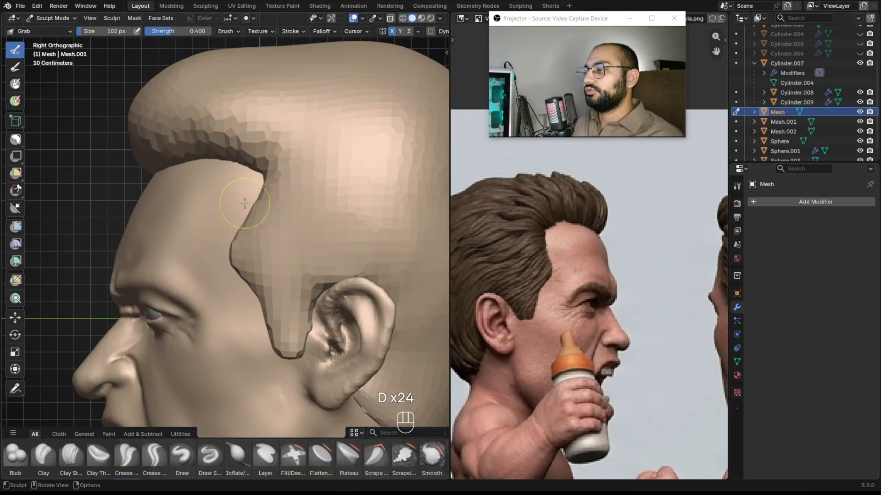
{"action": "left_click_drag", "start_coordinate": [245, 111], "coordinate": [245, 142], "text": "ctrl+alt"}
{"action": "left_click_drag", "start_coordinate": [160, 179], "coordinate": [189, 201], "text": "alt+shift"}
{"action": "key", "text": "d"}
{"action": "mouse_move", "coordinate": [129, 152]}
{"action": "left_mouse_down"}
{"action": "mouse_move", "coordinate": [136, 186]}
{"action": "mouse_move", "coordinate": [119, 194]}
{"action": "left_mouse_up"}
{"action": "left_click_drag", "start_coordinate": [137, 153], "coordinate": [147, 191]}
{"action": "left_click_drag", "start_coordinate": [178, 143], "coordinate": [189, 190]}
{"action": "right_click_drag", "start_coordinate": [170, 140], "coordinate": [134, 147]}
{"action": "left_click_drag", "start_coordinate": [231, 251], "coordinate": [234, 168], "text": "ctrl+alt"}
{"action": "left_click_drag", "start_coordinate": [277, 240], "coordinate": [219, 239], "text": "alt+shift"}
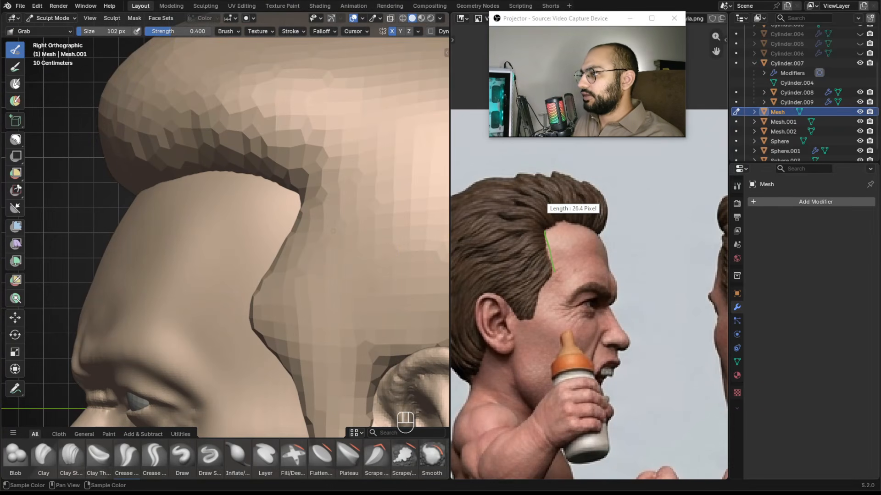
{"action": "left_click_drag", "start_coordinate": [301, 214], "coordinate": [256, 296]}
{"action": "key", "text": "alt"}
{"action": "mouse_move", "coordinate": [302, 206]}
{"action": "left_mouse_down"}
{"action": "mouse_move", "coordinate": [250, 294]}
{"action": "mouse_move", "coordinate": [319, 195]}
{"action": "left_mouse_up"}
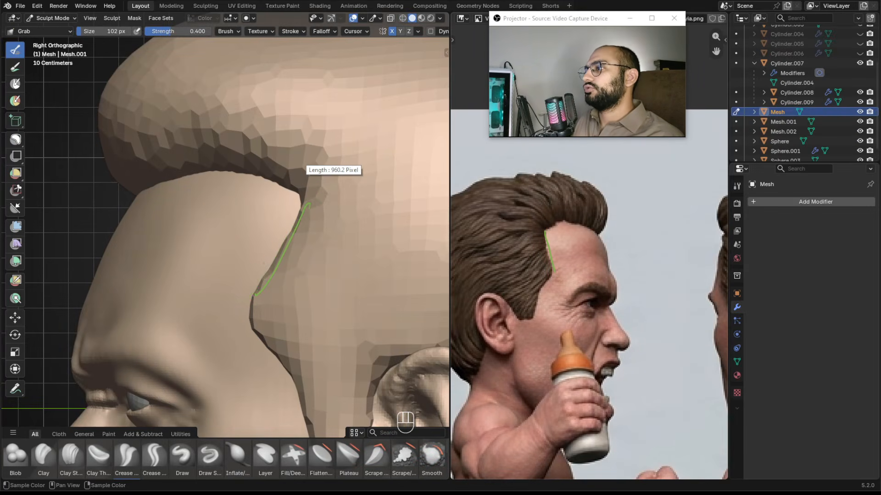
{"action": "mouse_move", "coordinate": [312, 200]}
{"action": "left_mouse_down"}
{"action": "mouse_move", "coordinate": [245, 306]}
{"action": "mouse_move", "coordinate": [282, 251]}
{"action": "left_mouse_up"}
{"action": "mouse_move", "coordinate": [100, 134]}
{"action": "left_mouse_down"}
{"action": "mouse_move", "coordinate": [61, 284]}
{"action": "mouse_move", "coordinate": [91, 174]}
{"action": "left_mouse_up"}
{"action": "left_click_drag", "start_coordinate": [311, 205], "coordinate": [275, 252]}
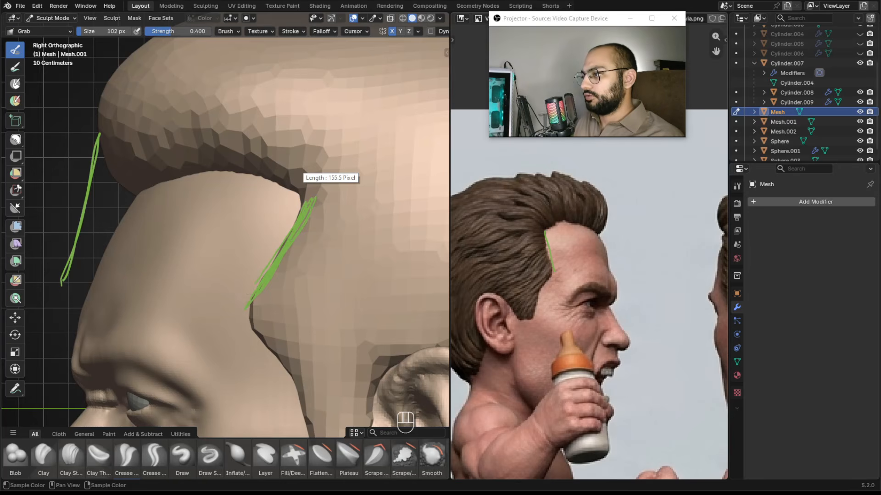
{"action": "left_click_drag", "start_coordinate": [250, 277], "coordinate": [315, 200]}
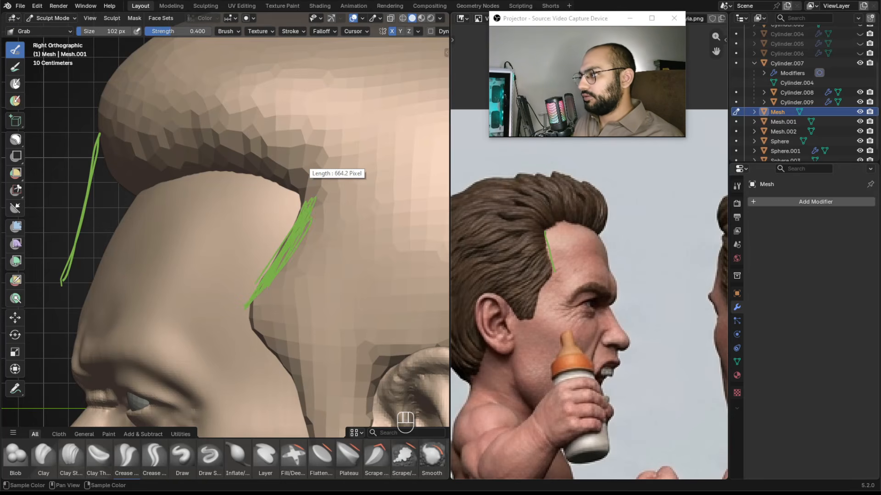
{"action": "left_click_drag", "start_coordinate": [543, 264], "coordinate": [541, 228]}
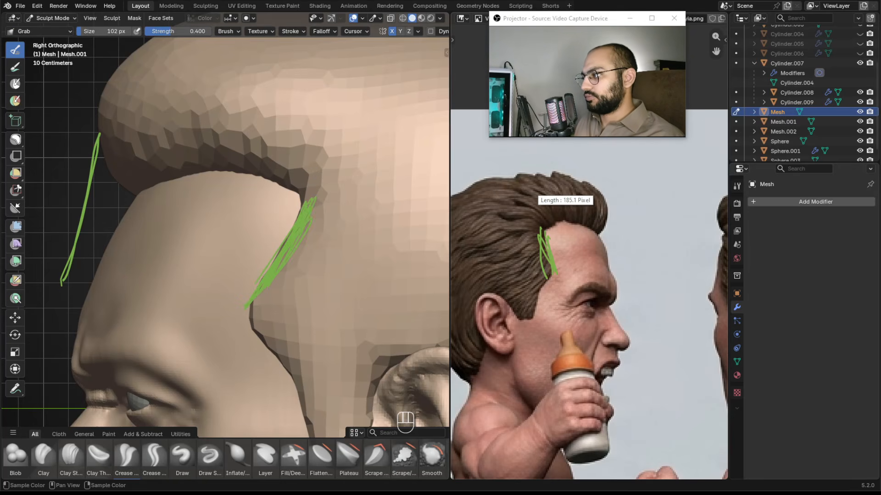
{"action": "key", "text": "Escape"}
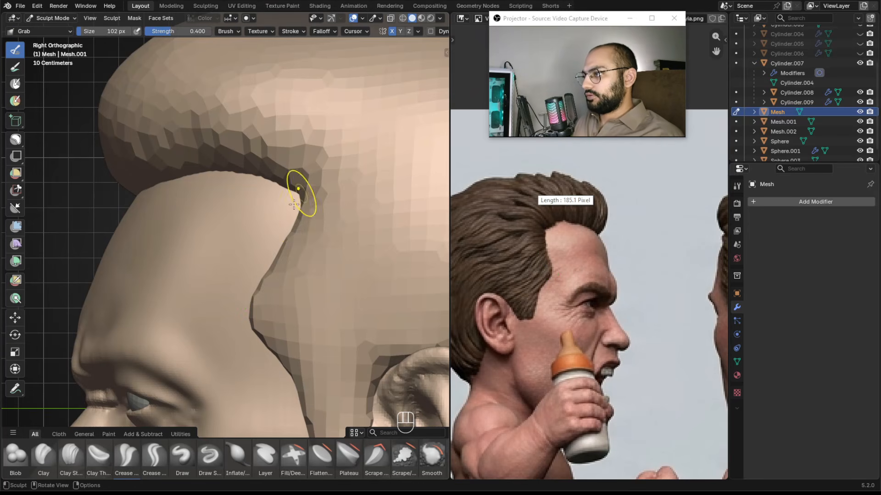
Pull the sideburn's front edge back with the Grab brush in side view, undoing one stroke.
{"action": "key", "text": "f"}
{"action": "left_click", "coordinate": [321, 200]}
{"action": "middle_click_drag", "start_coordinate": [315, 192], "coordinate": [311, 236], "text": "ctrl"}
{"action": "key", "text": "f"}
{"action": "left_click", "coordinate": [275, 225]}
{"action": "left_click_drag", "start_coordinate": [276, 225], "coordinate": [262, 224]}
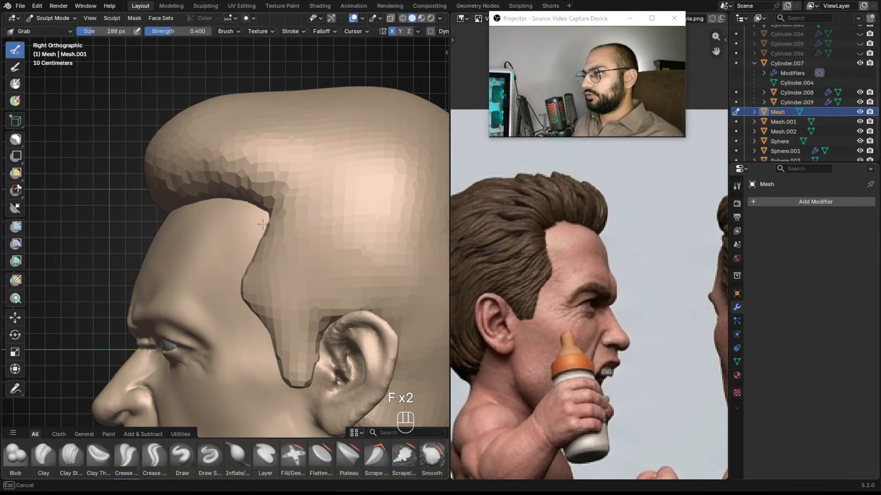
{"action": "key", "text": "ctrl+z"}
{"action": "key", "text": "f"}
{"action": "key", "text": "f"}
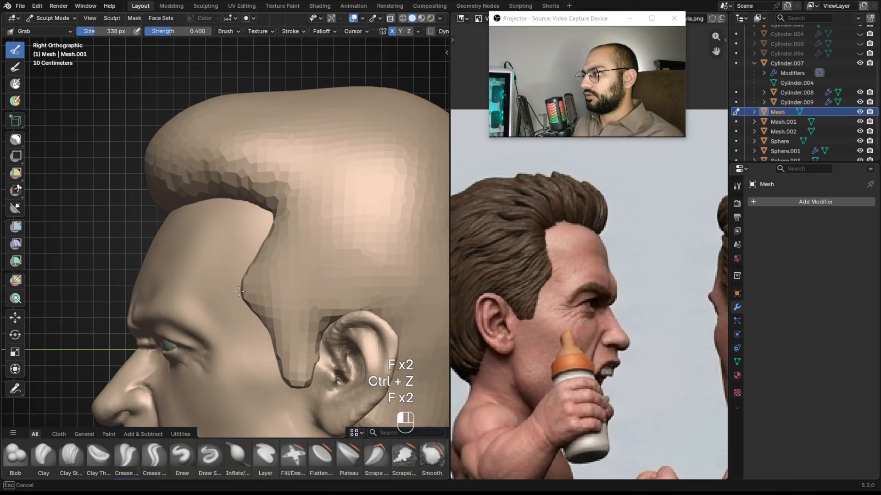
{"action": "key", "text": "f"}
Tuck the sideburn tip in front of the ear with the Grab brush at about 114 px.
{"action": "key", "text": "f"}
{"action": "key", "text": "f"}
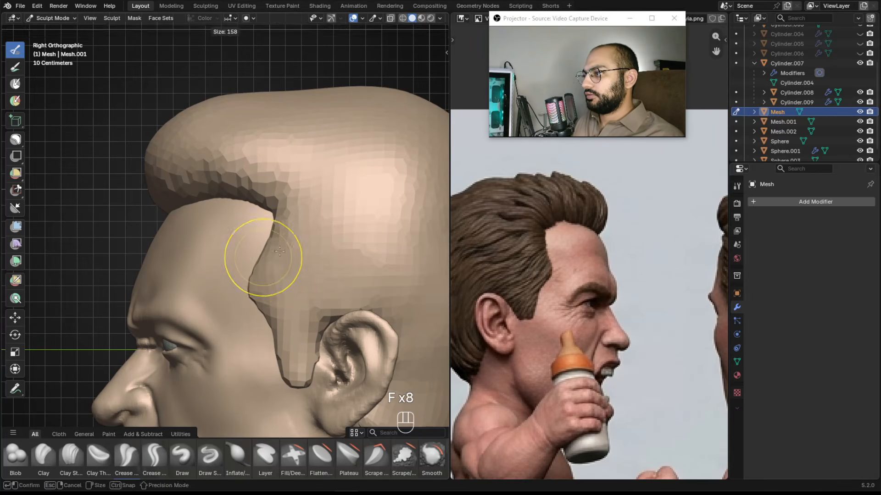
{"action": "scroll", "coordinate": [289, 305], "scroll_direction": "down", "scroll_amount": 3}
{"action": "key", "text": "f"}
{"action": "left_click_drag", "start_coordinate": [272, 297], "coordinate": [265, 268], "text": "alt+shift"}
{"action": "key", "text": "f"}
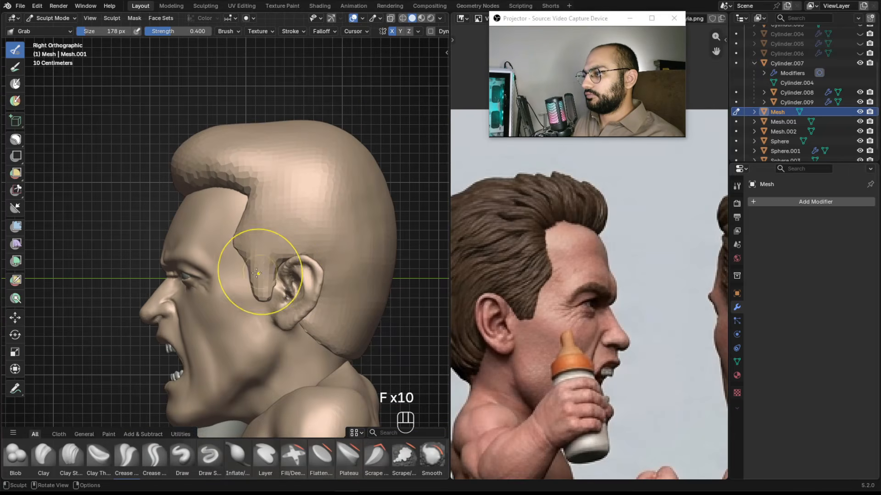
{"action": "scroll", "coordinate": [266, 283], "scroll_direction": "up", "scroll_amount": 2}
{"action": "key", "text": "f"}
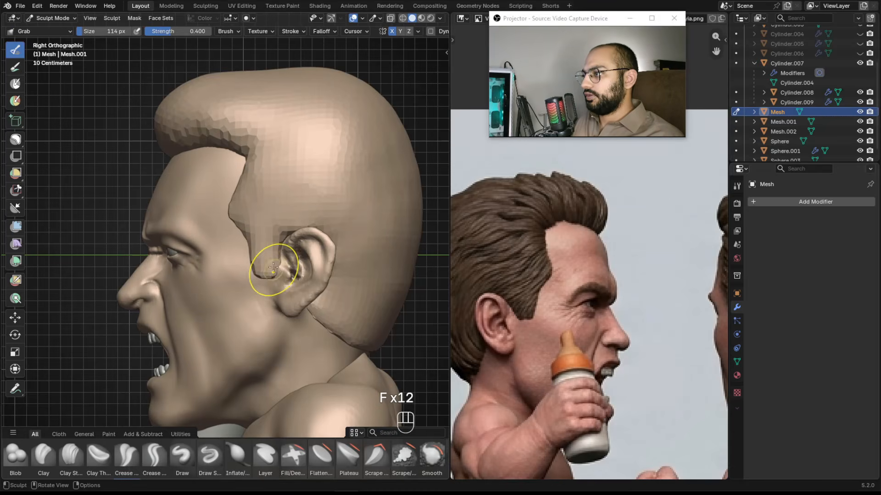
{"action": "scroll", "coordinate": [240, 297], "scroll_direction": "down", "scroll_amount": 2}
{"action": "left_click_drag", "start_coordinate": [240, 297], "coordinate": [303, 214], "text": "alt"}
{"action": "scroll", "coordinate": [299, 236], "scroll_direction": "down", "scroll_amount": 3}
{"action": "key", "text": "ctrl+alt+s"}
{"action": "mouse_move", "coordinate": [304, 214]}
{"action": "left_mouse_down", "text": "alt+shift"}
{"action": "mouse_move", "coordinate": [304, 240]}
{"action": "mouse_move", "coordinate": [299, 212]}
{"action": "left_mouse_up", "text": "alt+shift"}
{"action": "mouse_move", "coordinate": [294, 162]}
{"action": "left_mouse_down", "text": "alt+shift"}
{"action": "mouse_move", "coordinate": [295, 225]}
{"action": "mouse_move", "coordinate": [277, 164]}
{"action": "mouse_move", "coordinate": [307, 240]}
{"action": "mouse_move", "coordinate": [308, 195]}
{"action": "mouse_move", "coordinate": [296, 209]}
{"action": "left_mouse_up", "text": "alt+shift"}
Remesh the hair mesh with a voxel size of 0.014 m and orbit around to inspect it.
{"action": "key", "text": "r"}
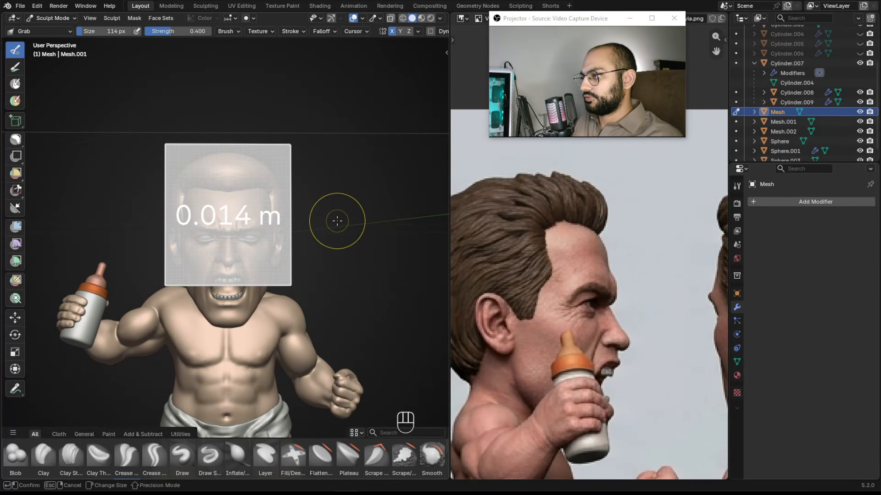
{"action": "left_click", "coordinate": [337, 221]}
{"action": "key", "text": "ctrl+r"}
{"action": "mouse_move", "coordinate": [321, 198]}
{"action": "middle_mouse_down"}
{"action": "mouse_move", "coordinate": [297, 212]}
{"action": "mouse_move", "coordinate": [241, 190]}
{"action": "middle_mouse_up"}
{"action": "left_click_drag", "start_coordinate": [241, 190], "coordinate": [235, 216], "text": "alt"}
{"action": "left_click_drag", "start_coordinate": [236, 215], "coordinate": [229, 212], "text": "alt+shift"}
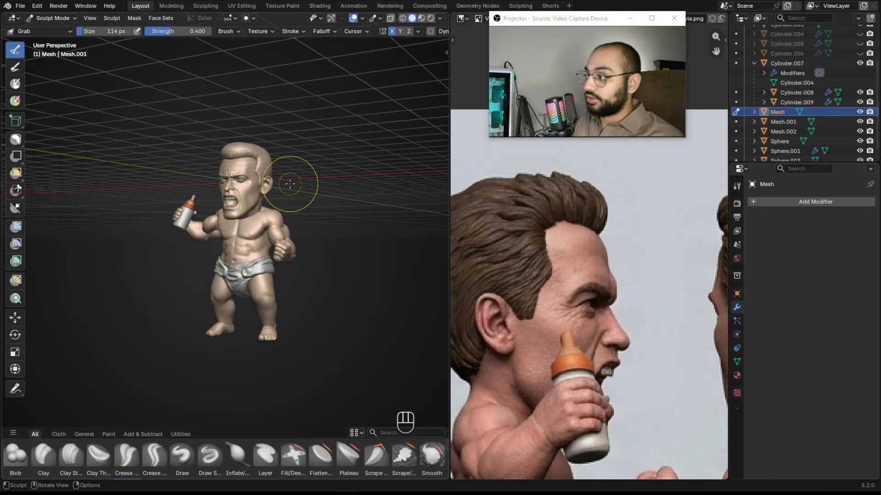
{"action": "left_click_drag", "start_coordinate": [254, 156], "coordinate": [264, 199], "text": "alt+shift"}
{"action": "left_click_drag", "start_coordinate": [264, 199], "coordinate": [236, 208], "text": "ctrl+alt"}
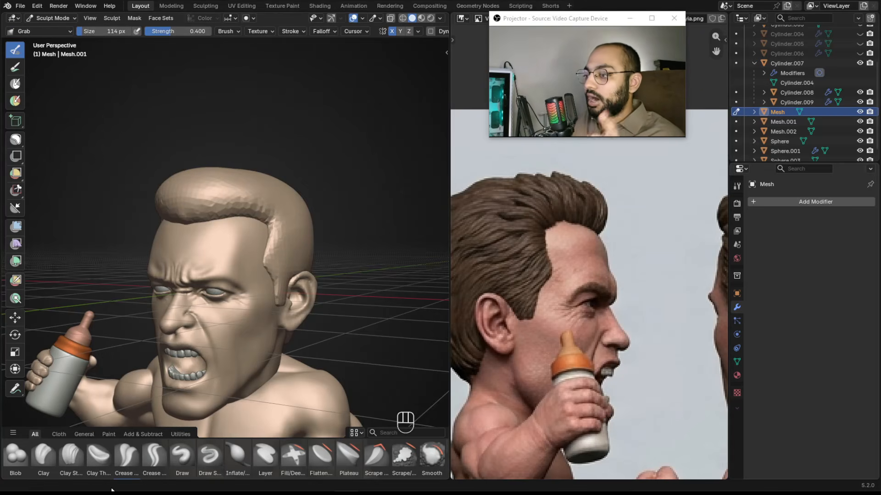
Switch to the browser and search the web for "marble sculpt hair" in a new tab.
{"action": "key", "text": "alt+Tab"}
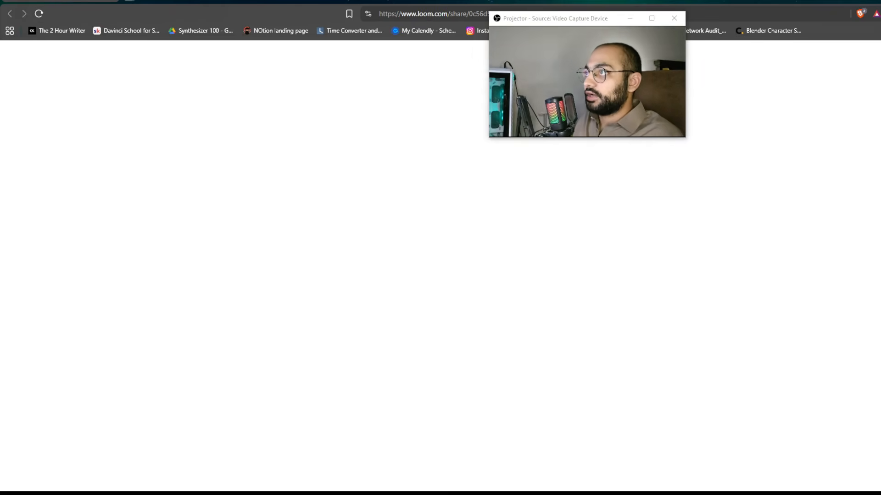
{"action": "key", "text": "ctrl+t"}
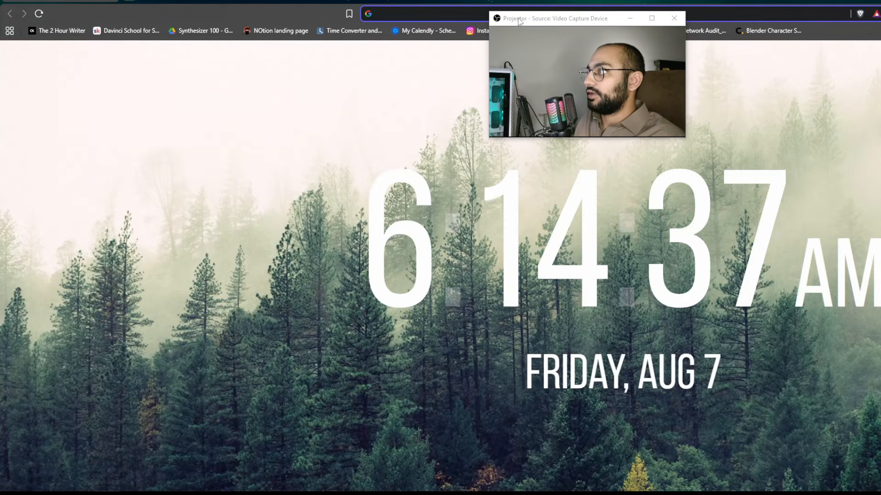
{"action": "left_click_drag", "start_coordinate": [518, 19], "coordinate": [504, 62]}
{"action": "left_click_drag", "start_coordinate": [510, 3], "coordinate": [199, 148]}
{"action": "double_click", "coordinate": [197, 145]}
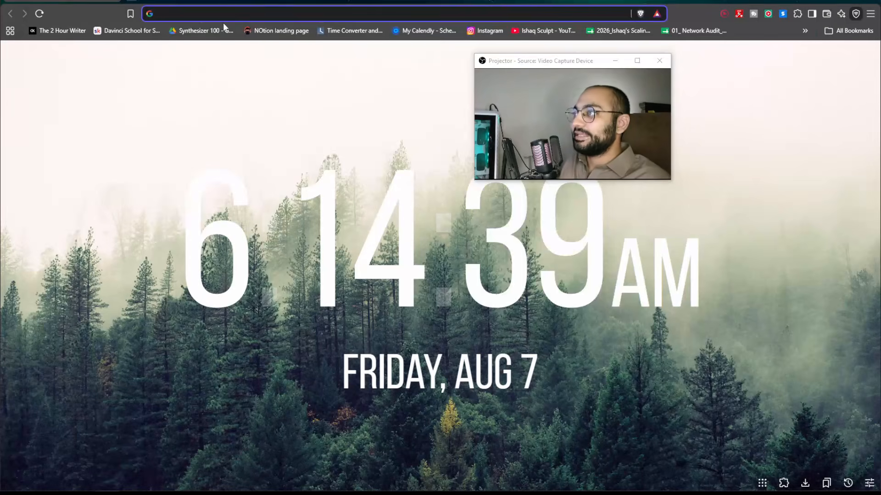
{"action": "left_click", "coordinate": [223, 10]}
{"action": "type", "text": "marble sculpt h"}
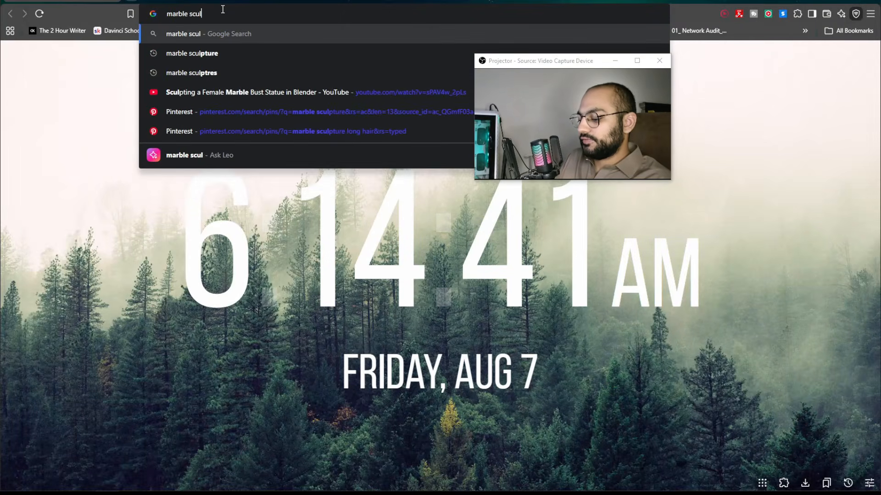
{"action": "type", "text": "air"}
{"action": "key", "text": "Return"}
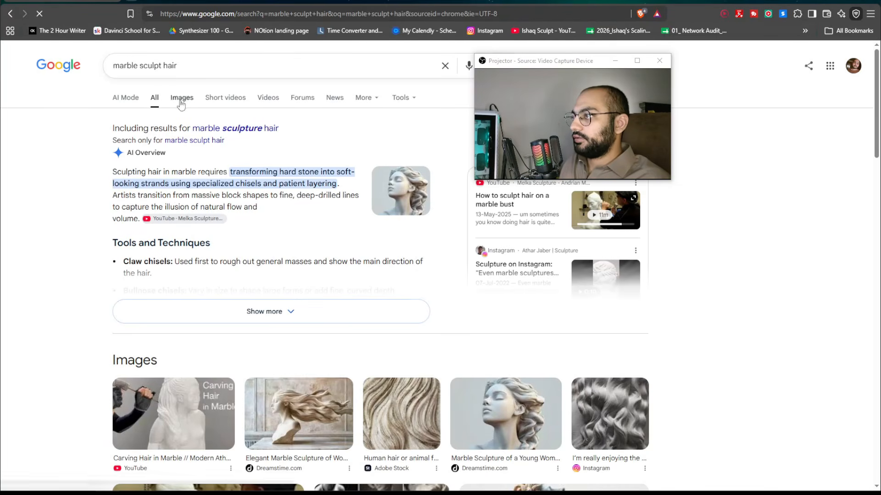
Browse the image results and open a curly-haired Greek statue picture in its own tab.
{"action": "left_click", "coordinate": [181, 104]}
{"action": "left_click_drag", "start_coordinate": [582, 64], "coordinate": [566, 234]}
{"action": "left_click", "coordinate": [532, 411]}
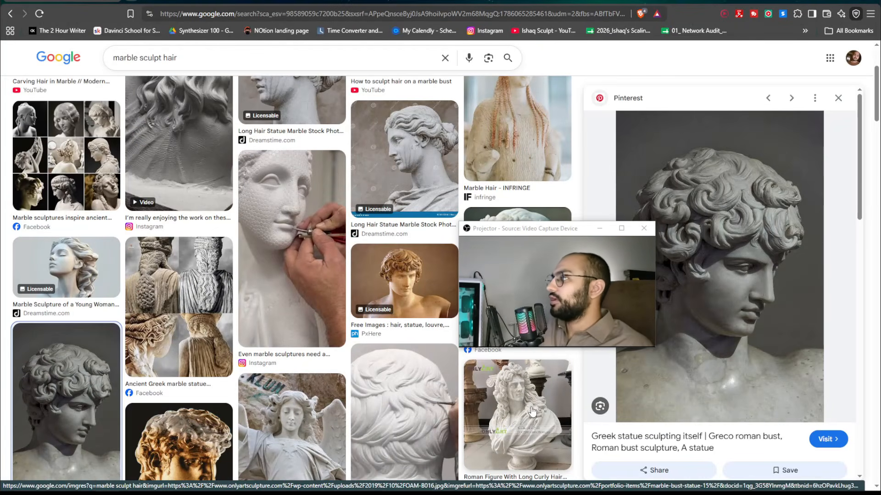
{"action": "left_click_drag", "start_coordinate": [554, 229], "coordinate": [459, 220]}
{"action": "right_click", "coordinate": [728, 199]}
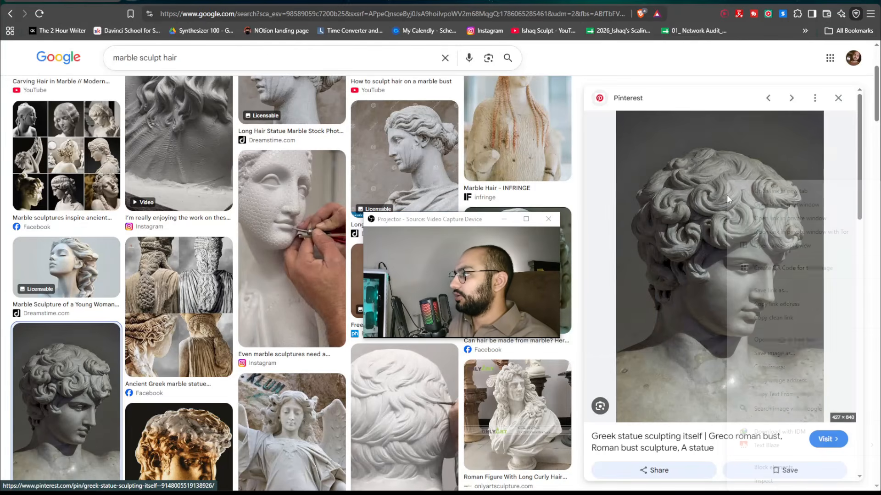
{"action": "left_click", "coordinate": [771, 339]}
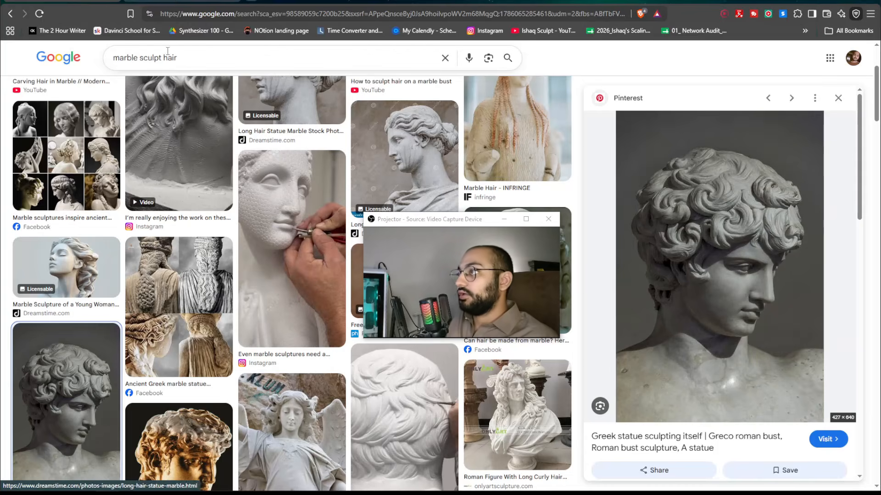
{"action": "left_click", "coordinate": [176, 4]}
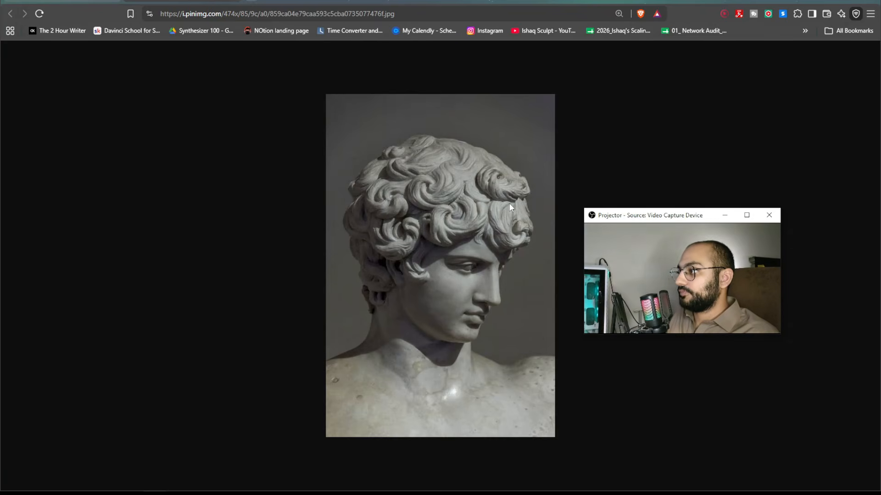
Zoom into the statue's curls to study how the hair locks are carved, then close that tab.
{"action": "scroll", "coordinate": [476, 261], "scroll_direction": "up", "scroll_amount": 5, "text": "ctrl"}
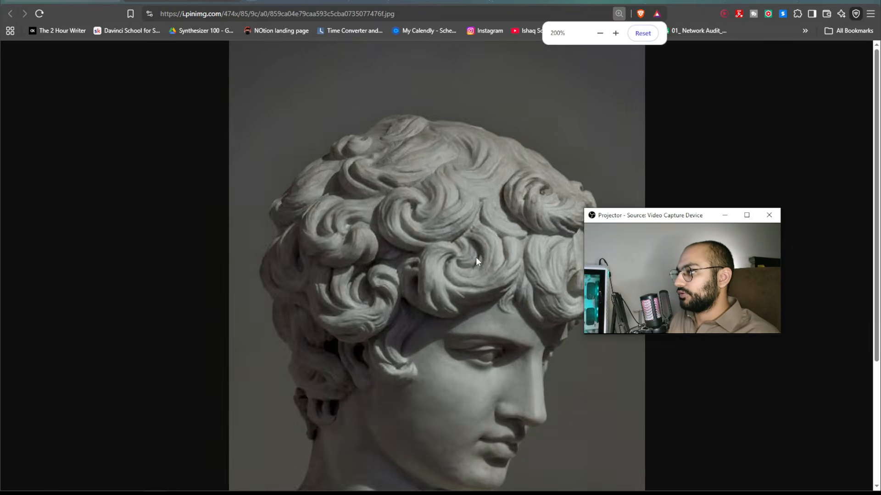
{"action": "scroll", "coordinate": [475, 257], "scroll_direction": "up", "scroll_amount": 1, "text": "ctrl"}
{"action": "scroll", "coordinate": [475, 257], "scroll_direction": "down", "scroll_amount": 2}
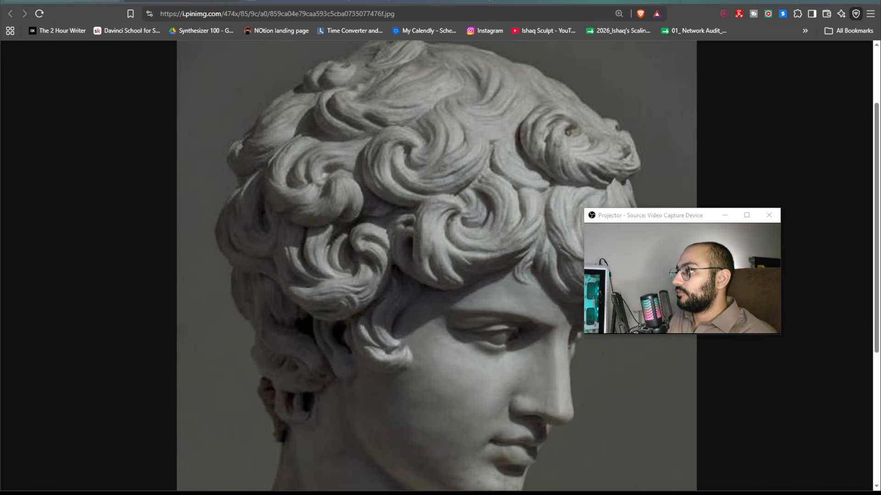
{"action": "mouse_move", "coordinate": [485, 156]}
{"action": "left_mouse_down"}
{"action": "mouse_move", "coordinate": [476, 180]}
{"action": "mouse_move", "coordinate": [423, 197]}
{"action": "mouse_move", "coordinate": [399, 152]}
{"action": "mouse_move", "coordinate": [413, 167]}
{"action": "left_mouse_up"}
{"action": "left_click_drag", "start_coordinate": [465, 143], "coordinate": [466, 141]}
{"action": "left_click_drag", "start_coordinate": [448, 101], "coordinate": [465, 142]}
{"action": "mouse_move", "coordinate": [419, 113]}
{"action": "left_mouse_down"}
{"action": "mouse_move", "coordinate": [425, 145]}
{"action": "mouse_move", "coordinate": [394, 150]}
{"action": "mouse_move", "coordinate": [397, 180]}
{"action": "left_mouse_up"}
{"action": "mouse_move", "coordinate": [416, 214]}
{"action": "left_mouse_down"}
{"action": "mouse_move", "coordinate": [363, 183]}
{"action": "mouse_move", "coordinate": [386, 131]}
{"action": "mouse_move", "coordinate": [423, 142]}
{"action": "left_mouse_up"}
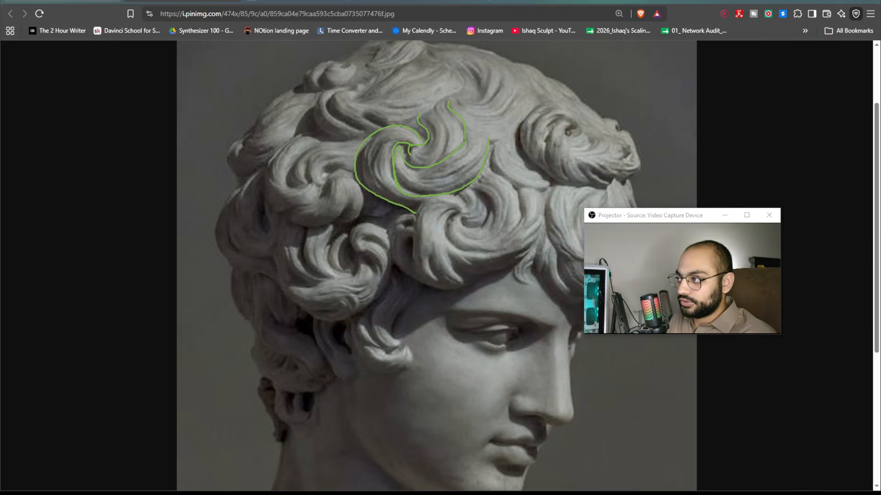
{"action": "key", "text": "Escape"}
{"action": "key", "text": "ctrl+w"}
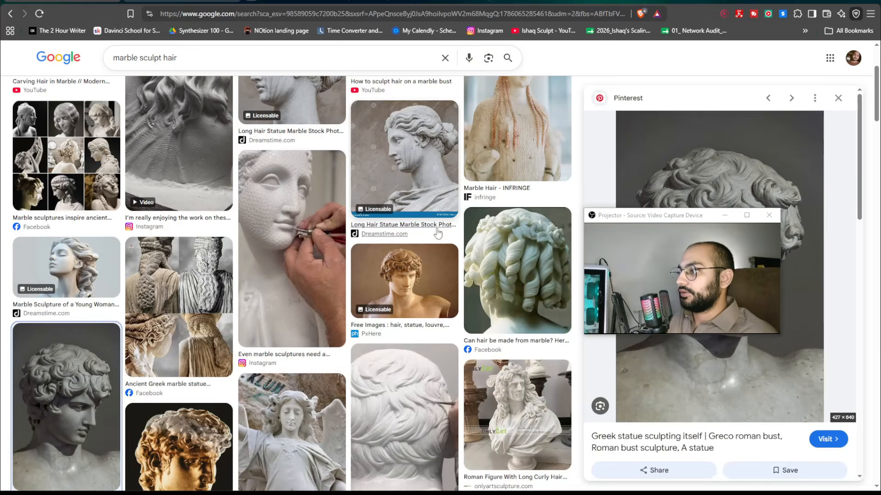
Scroll through the marble hair image results to study more sculpted hair references.
{"action": "scroll", "coordinate": [438, 234], "scroll_direction": "down", "scroll_amount": 4}
{"action": "scroll", "coordinate": [438, 234], "scroll_direction": "down", "scroll_amount": 4}
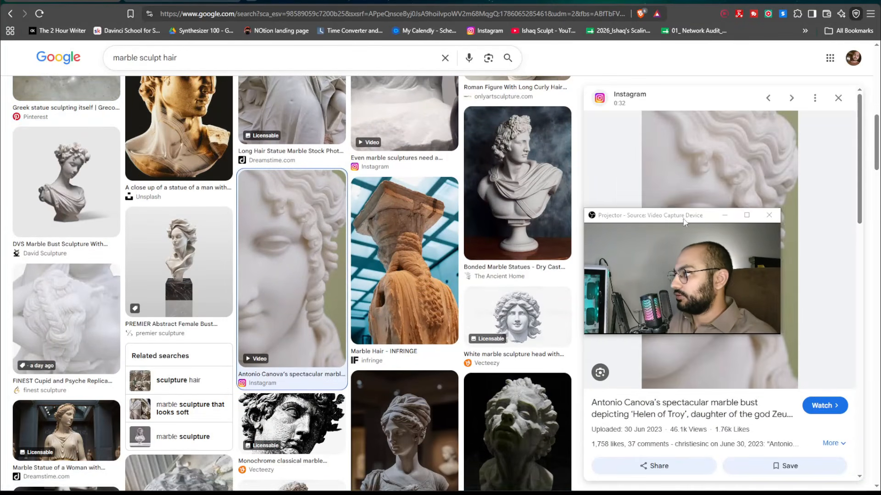
{"action": "left_click_drag", "start_coordinate": [683, 220], "coordinate": [375, 200]}
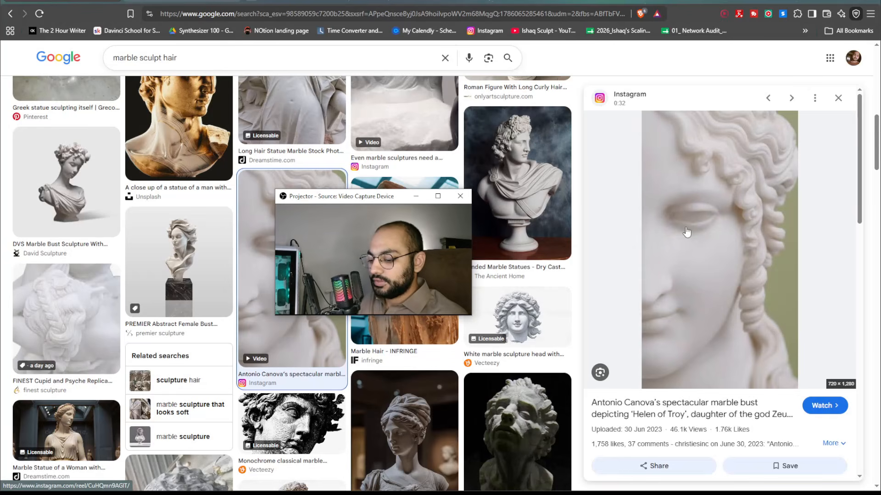
{"action": "key", "text": "super+shift+s"}
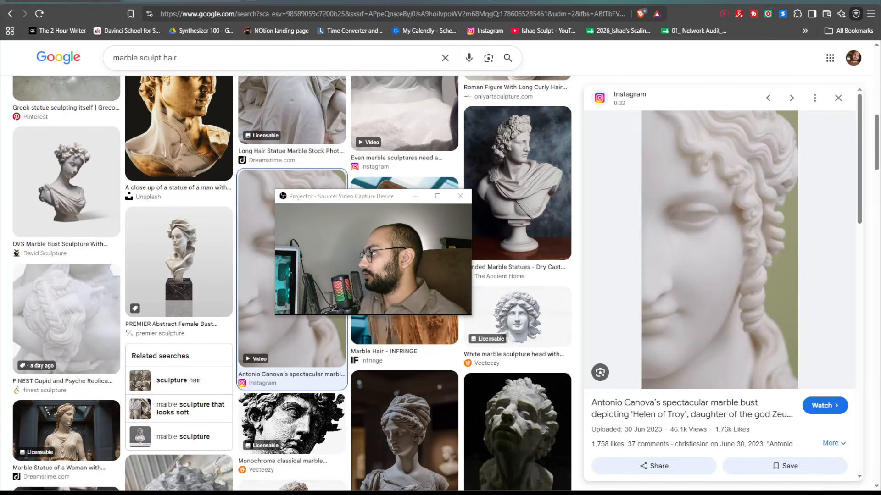
{"action": "mouse_move", "coordinate": [684, 134]}
{"action": "left_mouse_down"}
{"action": "mouse_move", "coordinate": [702, 167]}
{"action": "mouse_move", "coordinate": [715, 155]}
{"action": "mouse_move", "coordinate": [680, 109]}
{"action": "left_mouse_up"}
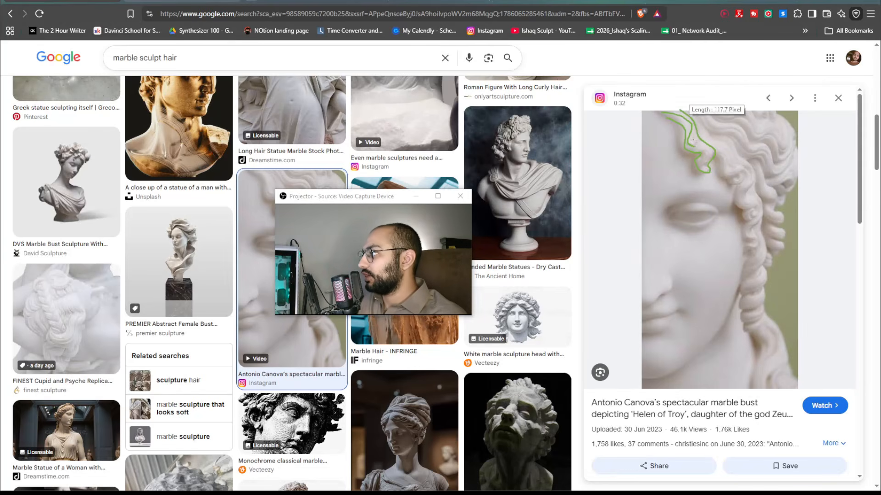
{"action": "left_click_drag", "start_coordinate": [706, 150], "coordinate": [703, 162]}
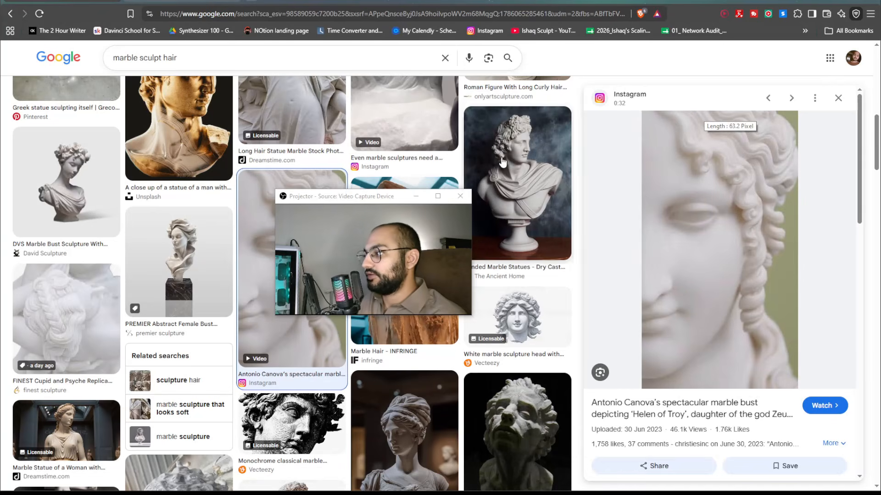
{"action": "left_click_drag", "start_coordinate": [348, 196], "coordinate": [693, 183]}
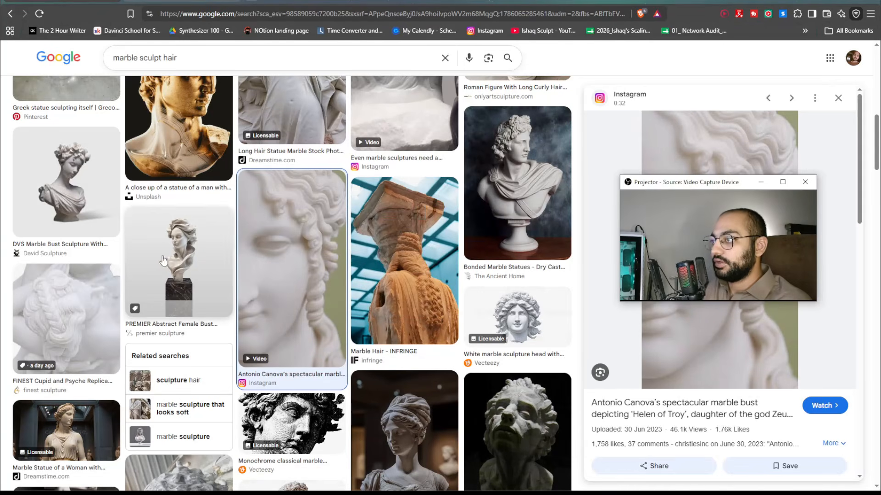
{"action": "scroll", "coordinate": [163, 261], "scroll_direction": "down", "scroll_amount": 15}
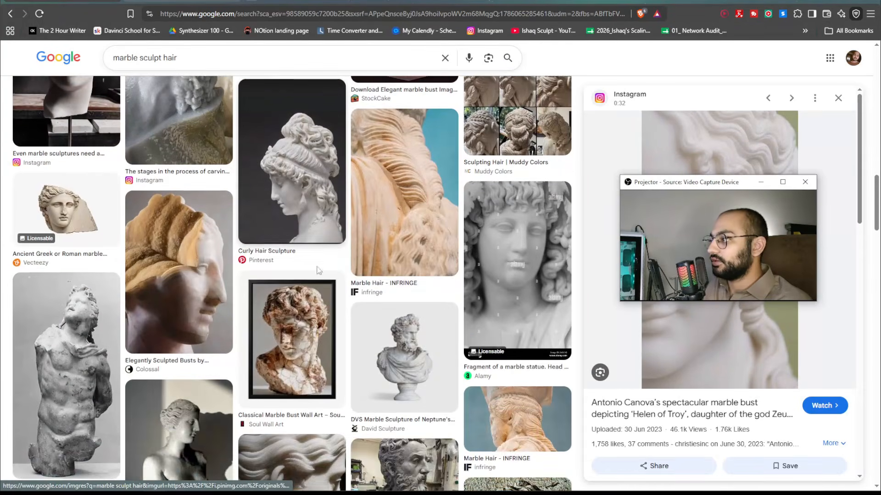
{"action": "scroll", "coordinate": [307, 271], "scroll_direction": "down", "scroll_amount": 4}
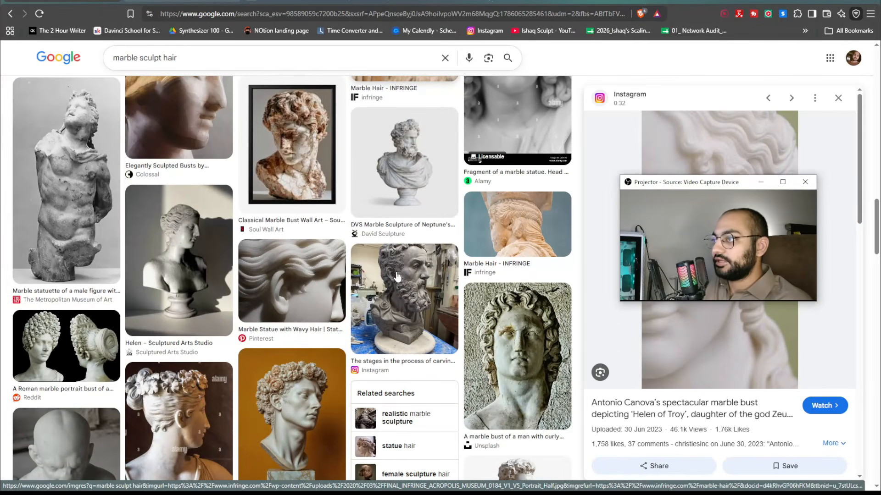
{"action": "scroll", "coordinate": [397, 277], "scroll_direction": "down", "scroll_amount": 6}
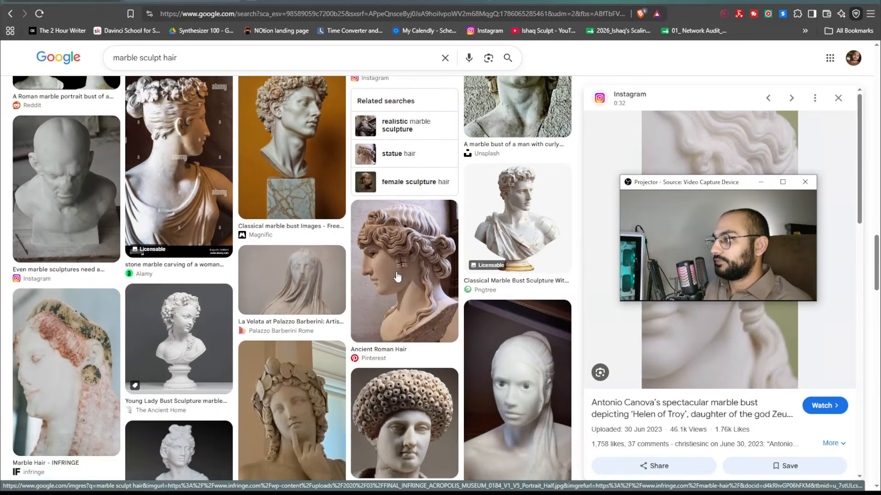
{"action": "scroll", "coordinate": [398, 277], "scroll_direction": "down", "scroll_amount": 10}
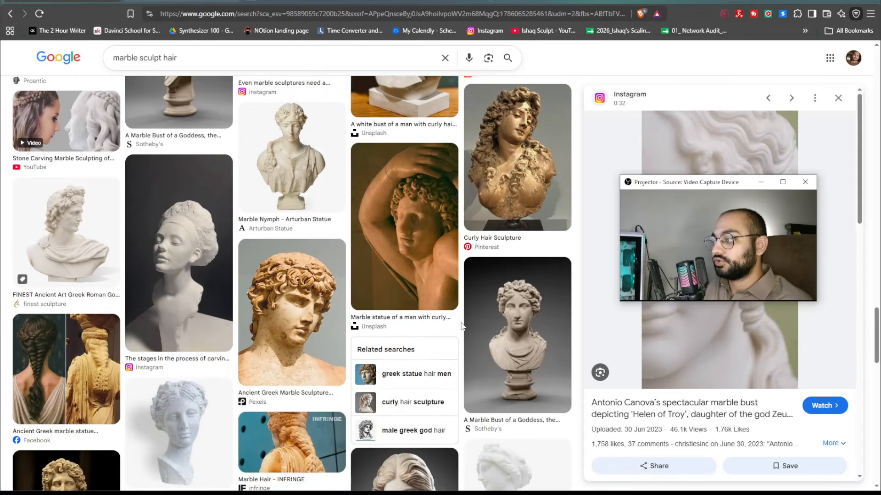
{"action": "scroll", "coordinate": [461, 324], "scroll_direction": "down", "scroll_amount": 3}
{"action": "scroll", "coordinate": [459, 318], "scroll_direction": "up", "scroll_amount": 20}
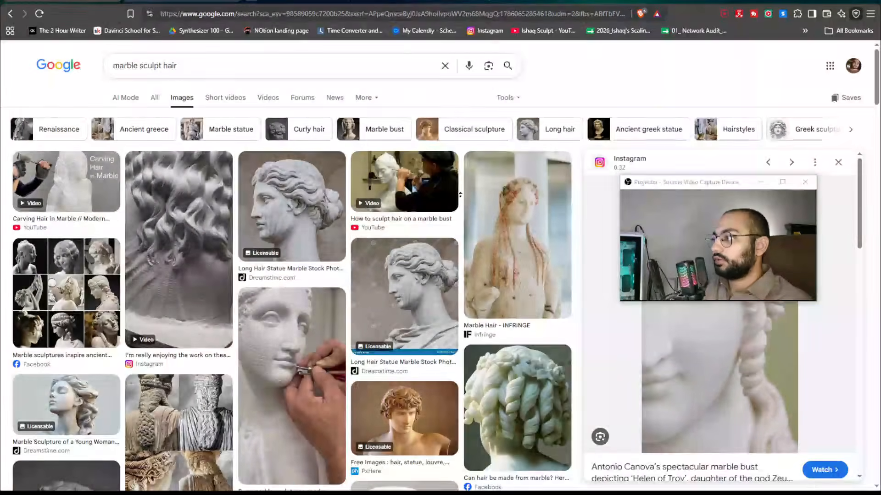
Close the browser window with all its tabs and return to the sculpt.
{"action": "left_click", "coordinate": [871, 3]}
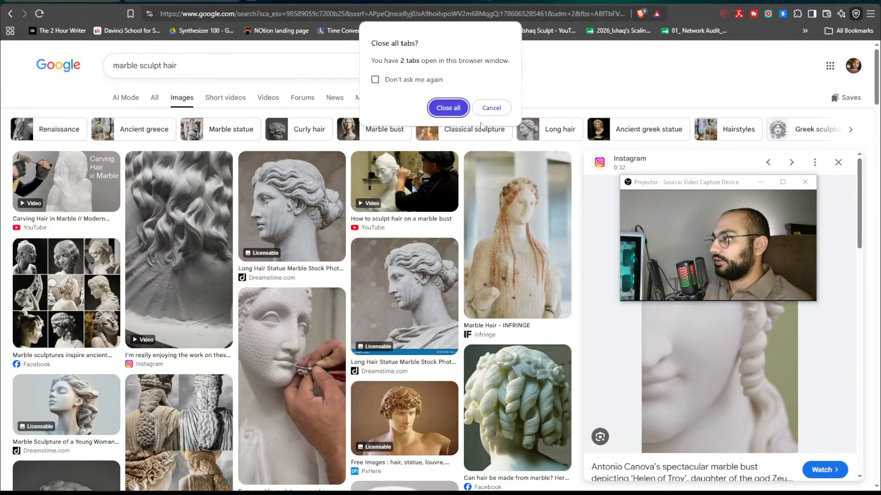
{"action": "left_click", "coordinate": [448, 115]}
{"action": "left_click_drag", "start_coordinate": [663, 186], "coordinate": [583, 230]}
Compare the model's head from the front with the reference, zooming and panning the reference to the front-facing figure.
{"action": "mouse_move", "coordinate": [190, 205]}
{"action": "middle_mouse_down"}
{"action": "mouse_move", "coordinate": [235, 229]}
{"action": "mouse_move", "coordinate": [289, 202]}
{"action": "middle_mouse_up"}
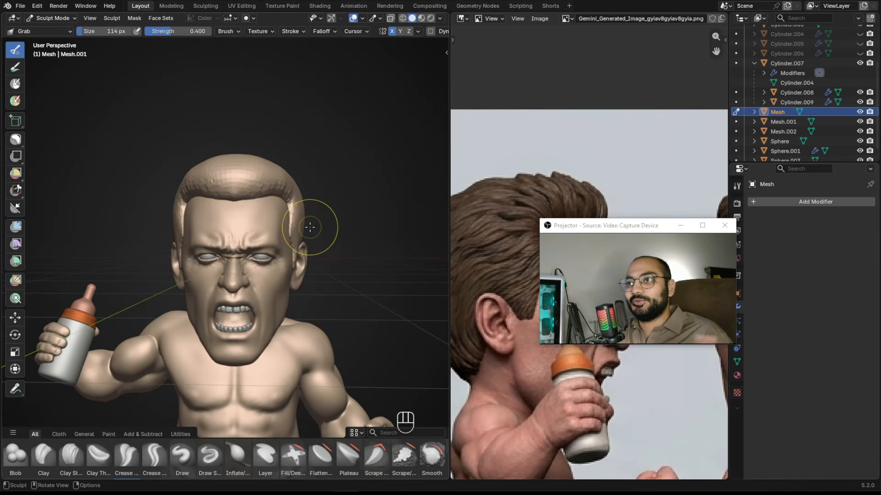
{"action": "middle_click_drag", "start_coordinate": [311, 227], "coordinate": [283, 223]}
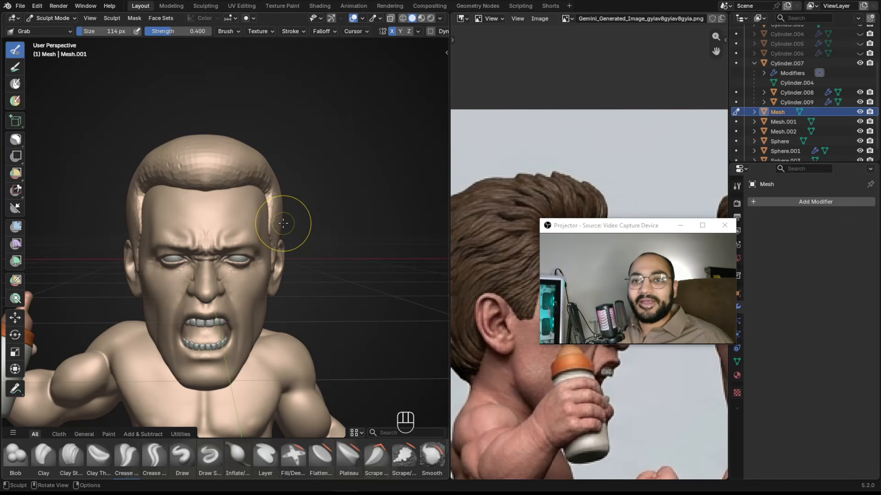
{"action": "mouse_move", "coordinate": [324, 171]}
{"action": "left_mouse_down", "text": "alt"}
{"action": "mouse_move", "coordinate": [344, 177]}
{"action": "mouse_move", "coordinate": [335, 183]}
{"action": "left_mouse_up", "text": "alt"}
{"action": "scroll", "coordinate": [344, 177], "scroll_direction": "up", "scroll_amount": 2}
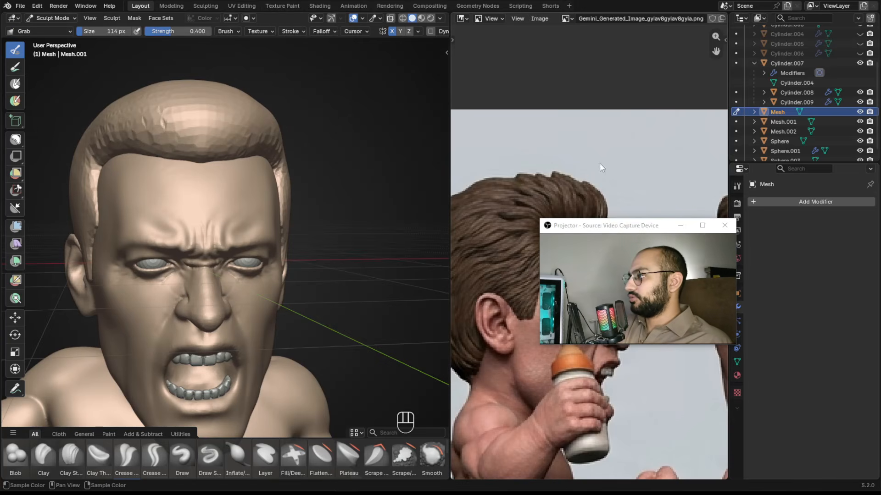
{"action": "left_click_drag", "start_coordinate": [613, 231], "coordinate": [559, 22]}
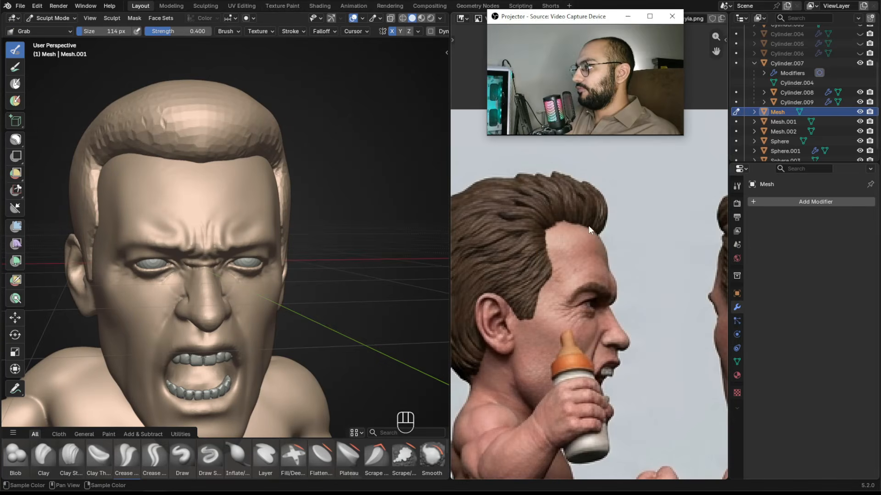
{"action": "scroll", "coordinate": [627, 265], "scroll_direction": "down", "scroll_amount": 3}
{"action": "scroll", "coordinate": [627, 265], "scroll_direction": "up", "scroll_amount": 2}
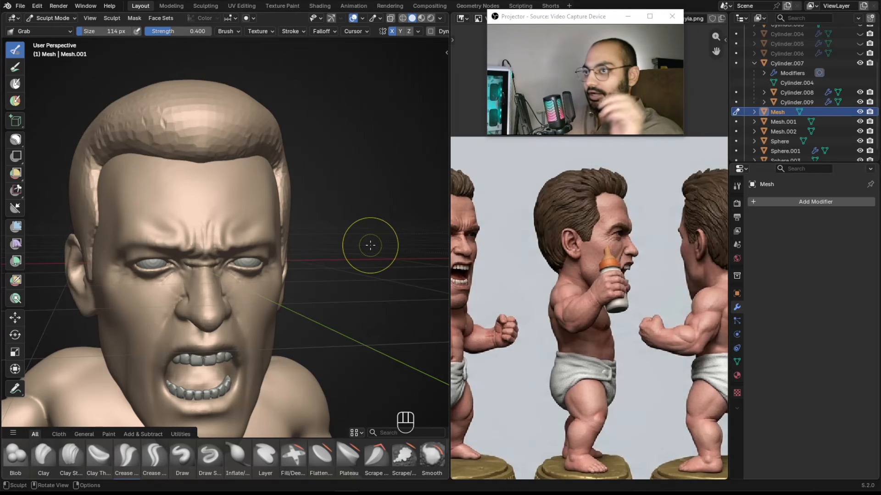
{"action": "left_click_drag", "start_coordinate": [198, 280], "coordinate": [202, 354], "text": "ctrl+alt"}
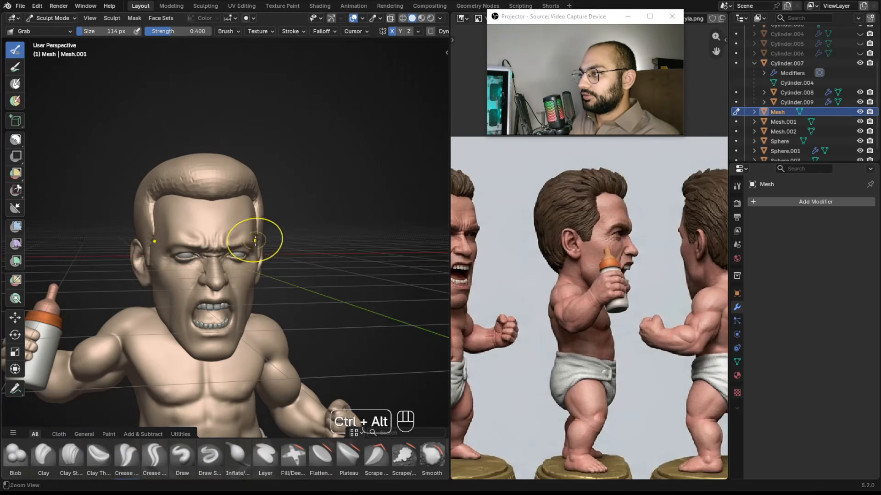
{"action": "left_click_drag", "start_coordinate": [539, 184], "coordinate": [679, 182], "text": "alt"}
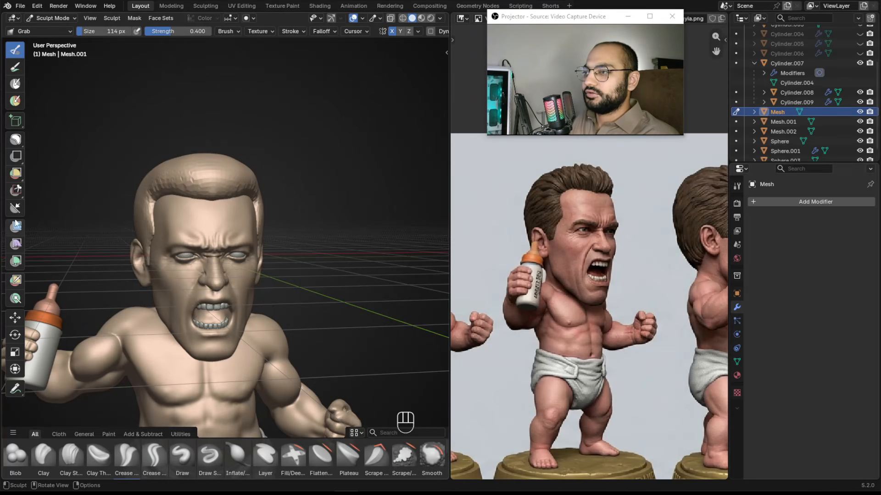
Fill the hair mesh with a dark brown color (hex 37342E) using the Color Filter tool.
{"action": "left_click", "coordinate": [16, 262]}
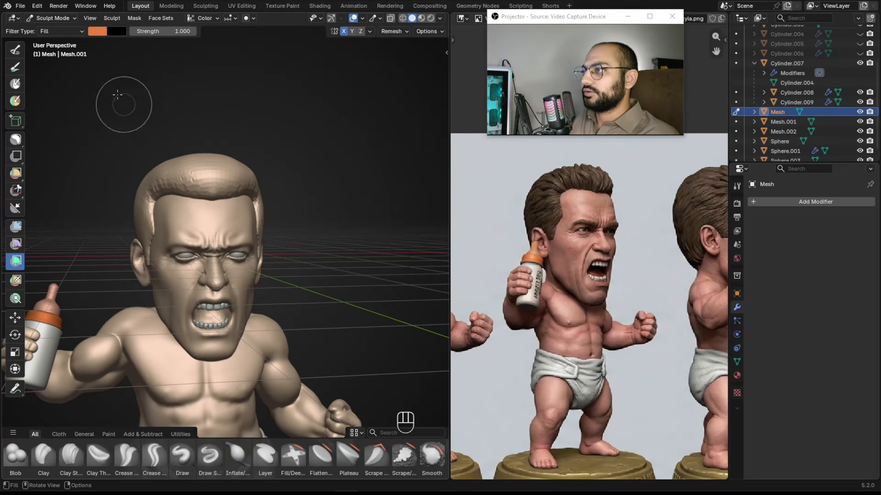
{"action": "left_click", "coordinate": [95, 32]}
{"action": "mouse_move", "coordinate": [134, 82]}
{"action": "left_mouse_down"}
{"action": "mouse_move", "coordinate": [124, 97]}
{"action": "mouse_move", "coordinate": [127, 84]}
{"action": "left_mouse_up"}
{"action": "left_click_drag", "start_coordinate": [175, 58], "coordinate": [176, 102]}
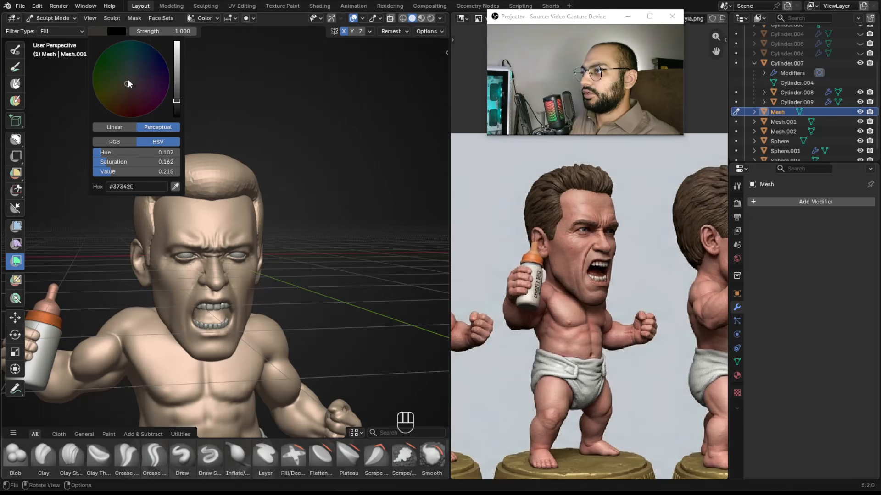
{"action": "left_click_drag", "start_coordinate": [130, 85], "coordinate": [129, 85]}
{"action": "left_click_drag", "start_coordinate": [254, 150], "coordinate": [321, 148]}
{"action": "middle_click_drag", "start_coordinate": [329, 148], "coordinate": [275, 148], "text": "alt"}
{"action": "left_click", "coordinate": [98, 31]}
{"action": "left_click_drag", "start_coordinate": [177, 101], "coordinate": [187, 87]}
{"action": "middle_click_drag", "start_coordinate": [277, 117], "coordinate": [245, 147], "text": "alt"}
{"action": "middle_click_drag", "start_coordinate": [464, 216], "coordinate": [614, 238]}
{"action": "scroll", "coordinate": [220, 149], "scroll_direction": "up", "scroll_amount": 3}
{"action": "middle_click_drag", "start_coordinate": [220, 149], "coordinate": [287, 147], "text": "alt"}
{"action": "scroll", "coordinate": [275, 183], "scroll_direction": "up", "scroll_amount": 2}
Reselect the hair mesh and pull its volume outward and down with the Grab brush.
{"action": "key", "text": "ctrl+Tab"}
{"action": "left_click", "coordinate": [162, 130]}
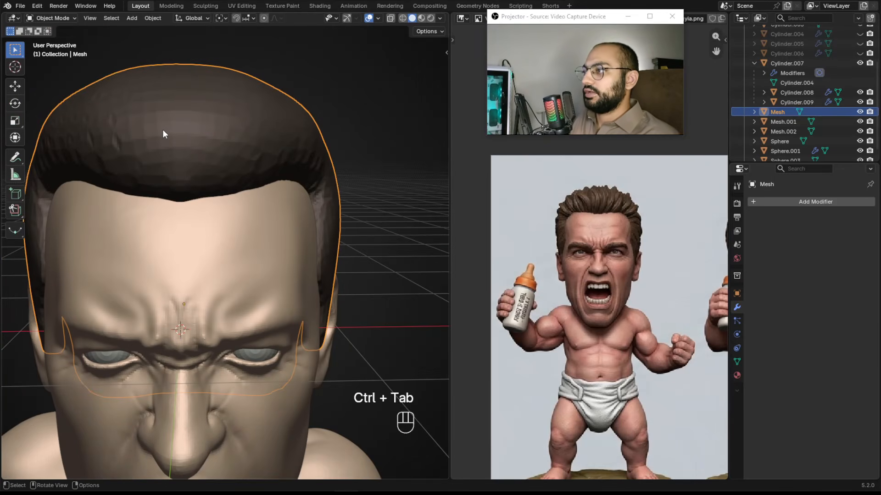
{"action": "key", "text": "ctrl+Tab"}
{"action": "left_click", "coordinate": [176, 202]}
{"action": "mouse_move", "coordinate": [176, 202]}
{"action": "middle_mouse_down", "text": "ctrl+alt"}
{"action": "mouse_move", "coordinate": [179, 210]}
{"action": "mouse_move", "coordinate": [230, 202]}
{"action": "middle_mouse_up", "text": "ctrl+alt"}
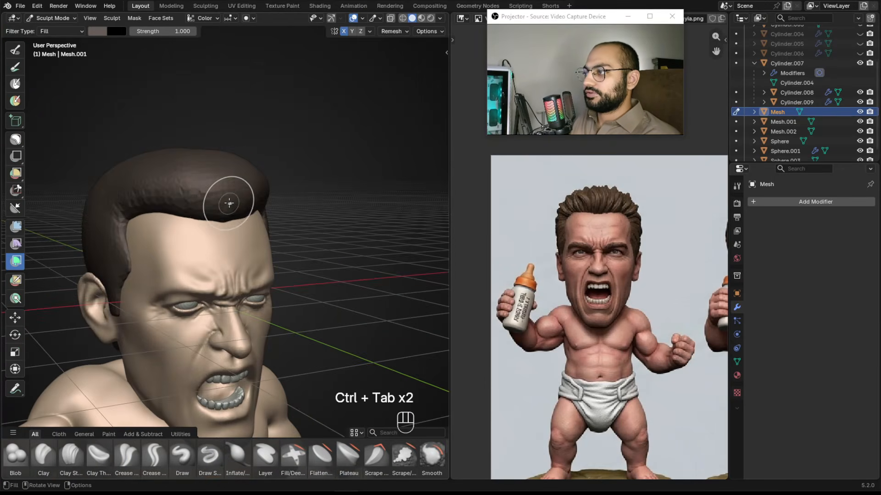
{"action": "key", "text": "g"}
{"action": "key", "text": "f"}
{"action": "left_click", "coordinate": [232, 189]}
{"action": "mouse_move", "coordinate": [255, 197]}
{"action": "middle_mouse_down", "text": "alt"}
{"action": "mouse_move", "coordinate": [317, 203]}
{"action": "mouse_move", "coordinate": [295, 259]}
{"action": "mouse_move", "coordinate": [237, 282]}
{"action": "middle_mouse_up", "text": "alt"}
{"action": "mouse_move", "coordinate": [181, 273]}
{"action": "middle_mouse_down", "text": "alt"}
{"action": "mouse_move", "coordinate": [279, 284]}
{"action": "mouse_move", "coordinate": [286, 303]}
{"action": "middle_mouse_up", "text": "alt"}
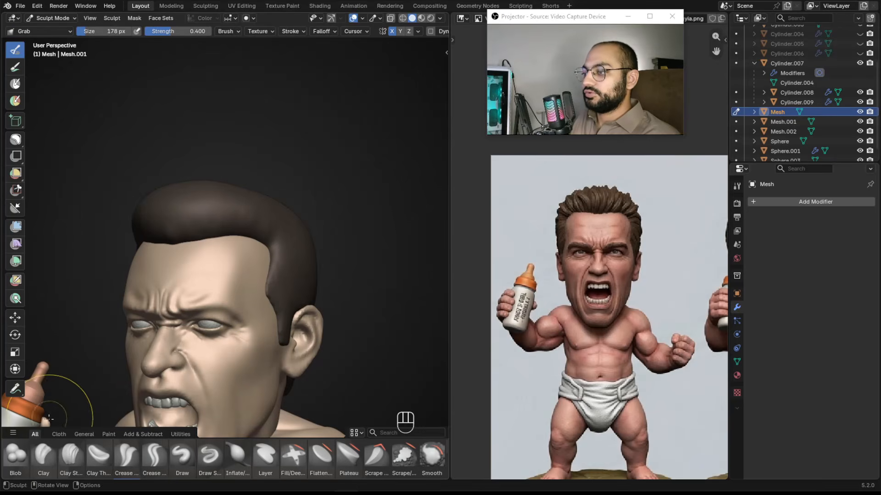
Switch to the Clay Strips brush and turn off X mirroring for asymmetrical hair strokes.
{"action": "left_click", "coordinate": [70, 455]}
{"action": "middle_click_drag", "start_coordinate": [197, 257], "coordinate": [235, 153], "text": "alt"}
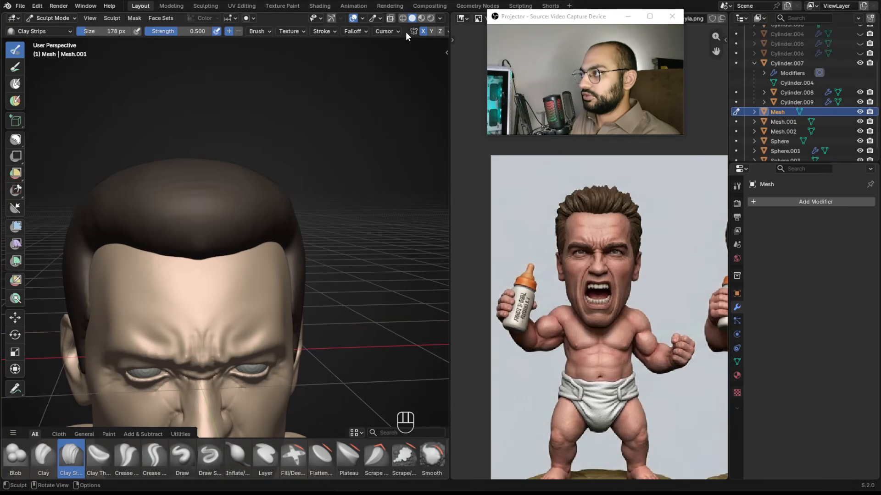
{"action": "left_click", "coordinate": [422, 33]}
{"action": "left_click_drag", "start_coordinate": [260, 212], "coordinate": [242, 209], "text": "alt"}
{"action": "left_click_drag", "start_coordinate": [242, 209], "coordinate": [294, 184], "text": "alt+shift"}
{"action": "left_click_drag", "start_coordinate": [582, 233], "coordinate": [632, 215], "text": "alt"}
{"action": "left_click_drag", "start_coordinate": [631, 215], "coordinate": [559, 240], "text": "alt"}
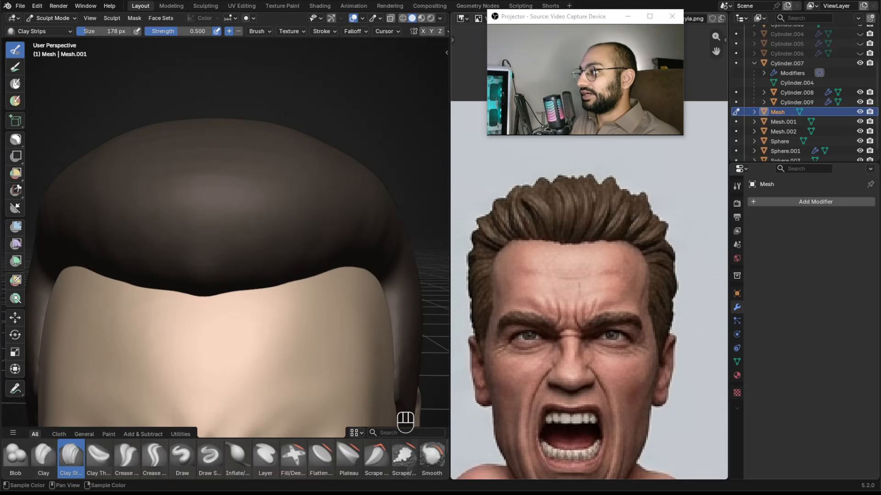
{"action": "mouse_move", "coordinate": [527, 188]}
{"action": "left_mouse_down"}
{"action": "mouse_move", "coordinate": [541, 222]}
{"action": "mouse_move", "coordinate": [553, 211]}
{"action": "mouse_move", "coordinate": [521, 187]}
{"action": "mouse_move", "coordinate": [524, 222]}
{"action": "mouse_move", "coordinate": [517, 226]}
{"action": "mouse_move", "coordinate": [524, 188]}
{"action": "mouse_move", "coordinate": [513, 235]}
{"action": "left_mouse_up"}
{"action": "mouse_move", "coordinate": [500, 204]}
{"action": "left_mouse_down"}
{"action": "mouse_move", "coordinate": [509, 235]}
{"action": "mouse_move", "coordinate": [498, 227]}
{"action": "mouse_move", "coordinate": [489, 236]}
{"action": "mouse_move", "coordinate": [503, 246]}
{"action": "left_mouse_up"}
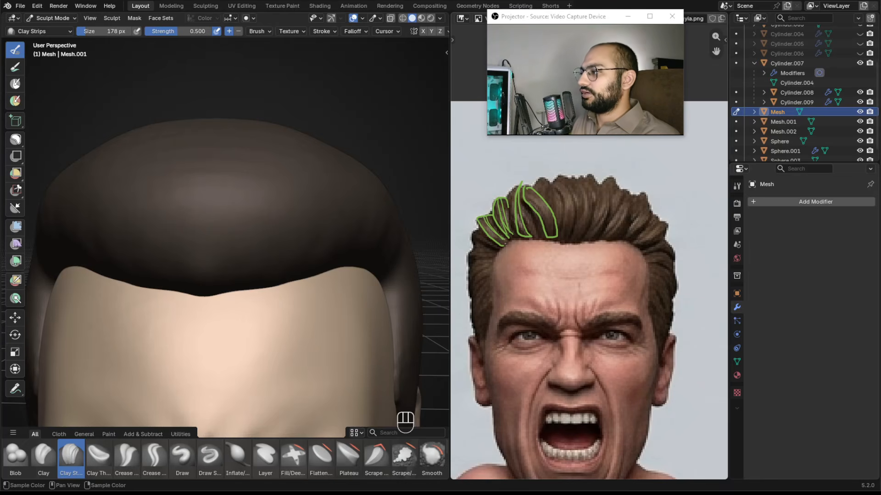
{"action": "key", "text": "shift+Escape"}
{"action": "left_click_drag", "start_coordinate": [565, 16], "coordinate": [638, 53]}
Try carving hair strands at the front of the crown with Clay Strips, then undo all the strokes.
{"action": "left_click_drag", "start_coordinate": [252, 183], "coordinate": [289, 145], "text": "ctrl+alt"}
{"action": "mouse_move", "coordinate": [236, 217]}
{"action": "left_mouse_down", "text": "ctrl+alt"}
{"action": "mouse_move", "coordinate": [256, 227]}
{"action": "mouse_move", "coordinate": [240, 232]}
{"action": "mouse_move", "coordinate": [243, 203]}
{"action": "left_mouse_up", "text": "ctrl+alt"}
{"action": "key", "text": "f"}
{"action": "left_click", "coordinate": [226, 224]}
{"action": "key", "text": "f"}
{"action": "left_click", "coordinate": [239, 213]}
{"action": "left_click_drag", "start_coordinate": [208, 139], "coordinate": [233, 224]}
{"action": "key", "text": "ctrl+z"}
{"action": "key", "text": "f"}
{"action": "left_click", "coordinate": [234, 226]}
{"action": "left_click_drag", "start_coordinate": [252, 163], "coordinate": [275, 255]}
{"action": "left_click_drag", "start_coordinate": [222, 154], "coordinate": [249, 260]}
{"action": "key", "text": "ctrl+z"}
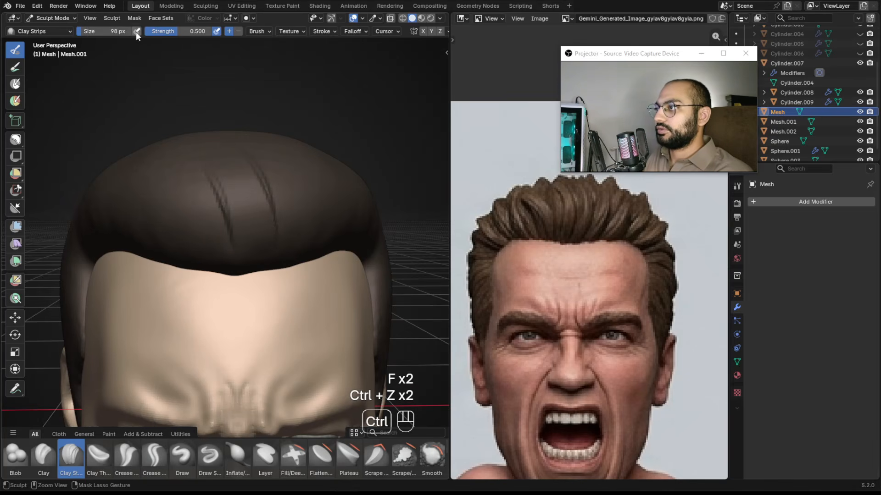
{"action": "key", "text": "ctrl+z"}
{"action": "key", "text": "ctrl+z"}
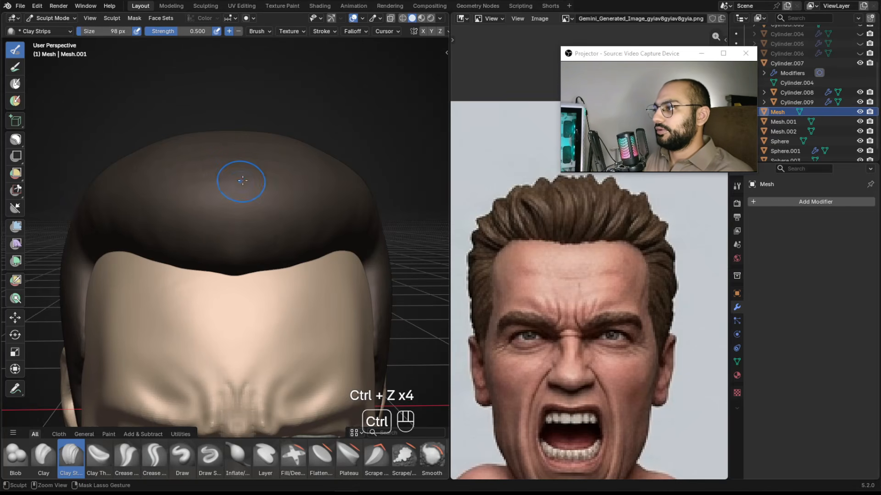
{"action": "key", "text": "f"}
{"action": "left_click_drag", "start_coordinate": [251, 191], "coordinate": [245, 216]}
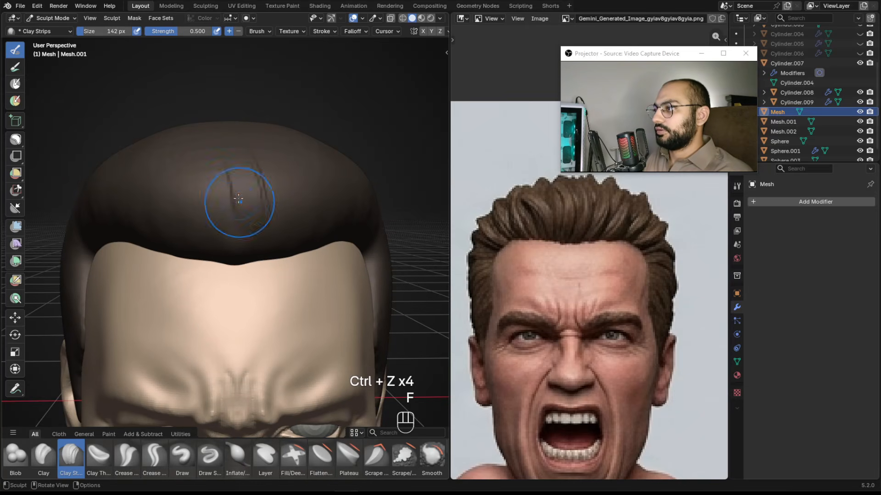
{"action": "left_click_drag", "start_coordinate": [214, 158], "coordinate": [229, 225]}
{"action": "left_click_drag", "start_coordinate": [246, 257], "coordinate": [243, 290], "text": "ctrl+alt"}
{"action": "left_click_drag", "start_coordinate": [238, 184], "coordinate": [214, 206], "text": "alt"}
{"action": "key", "text": "f"}
{"action": "left_click", "coordinate": [224, 266]}
{"action": "mouse_move", "coordinate": [228, 277]}
{"action": "left_mouse_down", "text": "ctrl+alt"}
{"action": "mouse_move", "coordinate": [230, 191]}
{"action": "mouse_move", "coordinate": [192, 187]}
{"action": "mouse_move", "coordinate": [263, 221]}
{"action": "left_mouse_up", "text": "ctrl+alt"}
{"action": "key", "text": "ctrl+z"}
{"action": "key", "text": "ctrl+z"}
{"action": "key", "text": "ctrl+z"}
{"action": "key", "text": "ctrl+z"}
{"action": "key", "text": "ctrl+z"}
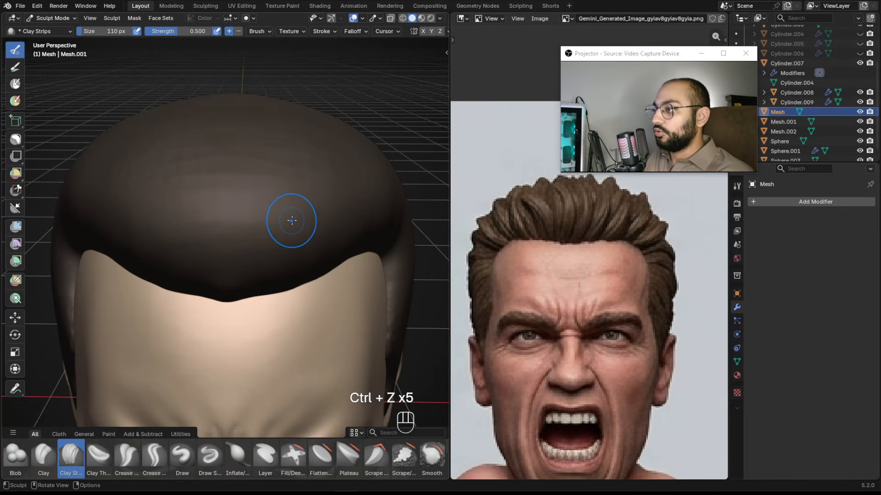
Set a voxel size and remesh the hair mesh.
{"action": "key", "text": "r"}
{"action": "left_click", "coordinate": [294, 206]}
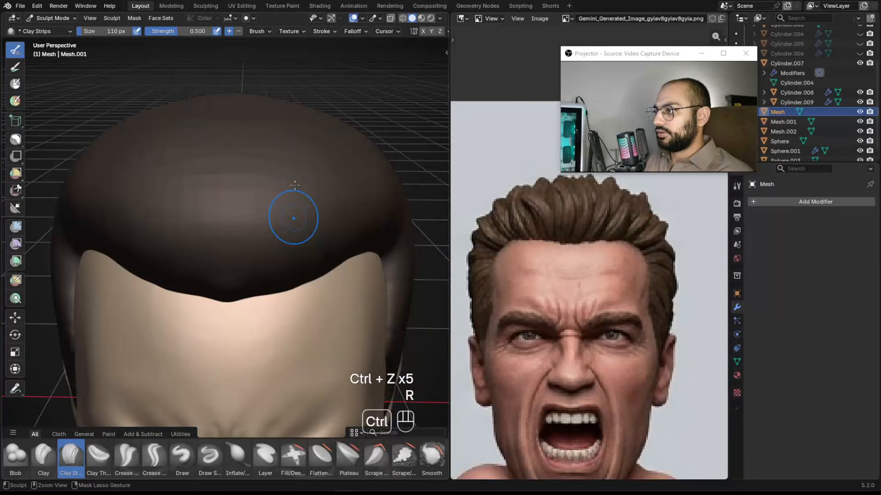
{"action": "key", "text": "ctrl+r"}
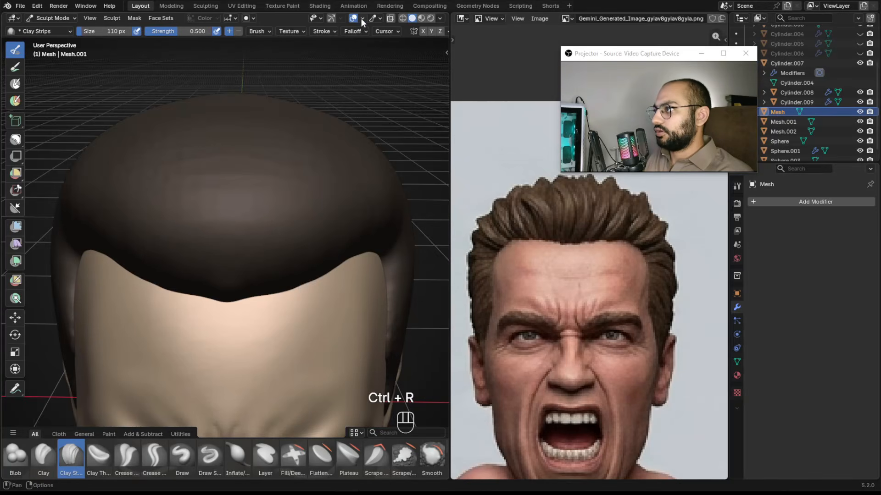
Enable the statistics overlay and inspect the hair mesh's vertex and face counts in Object Mode.
{"action": "left_click", "coordinate": [362, 18]}
{"action": "key", "text": "ctrl+Tab"}
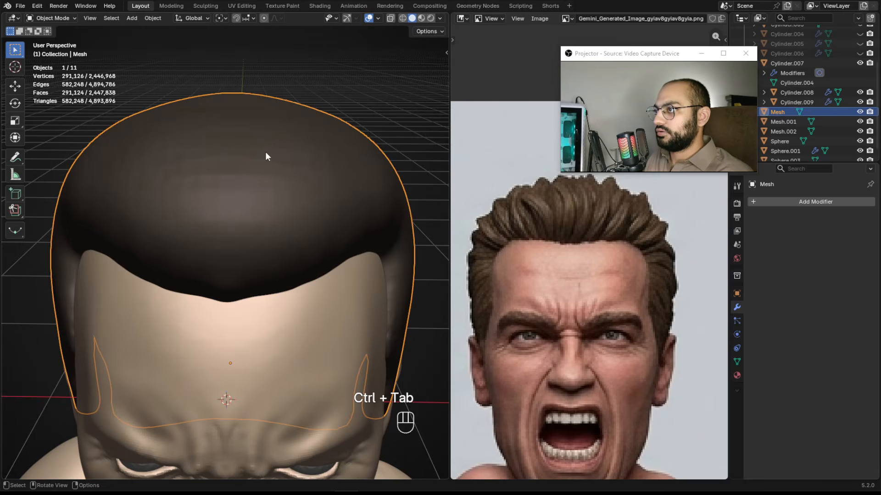
{"action": "left_click_drag", "start_coordinate": [265, 155], "coordinate": [295, 136], "text": "alt"}
{"action": "right_click_drag", "start_coordinate": [296, 135], "coordinate": [281, 195], "text": "alt"}
{"action": "left_click", "coordinate": [271, 185]}
{"action": "left_click", "coordinate": [270, 185]}
{"action": "key", "text": "g"}
{"action": "left_click", "coordinate": [275, 142]}
{"action": "key", "text": "ctrl+z"}
{"action": "key", "text": "ctrl+Tab"}
{"action": "left_click_drag", "start_coordinate": [242, 238], "coordinate": [316, 49], "text": "alt"}
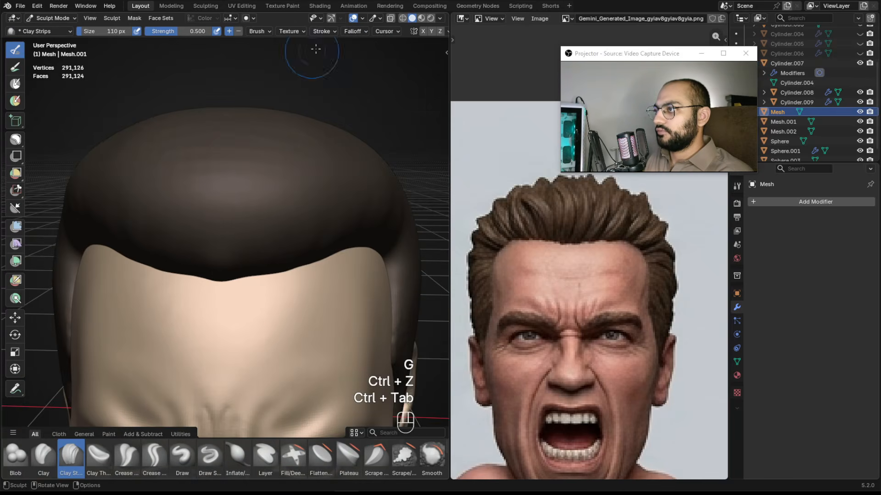
{"action": "mouse_move", "coordinate": [345, 63]}
{"action": "left_mouse_down", "text": "alt"}
{"action": "mouse_move", "coordinate": [285, 187]}
{"action": "mouse_move", "coordinate": [284, 177]}
{"action": "left_mouse_up", "text": "alt"}
{"action": "mouse_move", "coordinate": [397, 192]}
{"action": "left_mouse_down", "text": "alt"}
{"action": "mouse_move", "coordinate": [235, 187]}
{"action": "mouse_move", "coordinate": [255, 216]}
{"action": "mouse_move", "coordinate": [241, 160]}
{"action": "left_mouse_up", "text": "alt"}
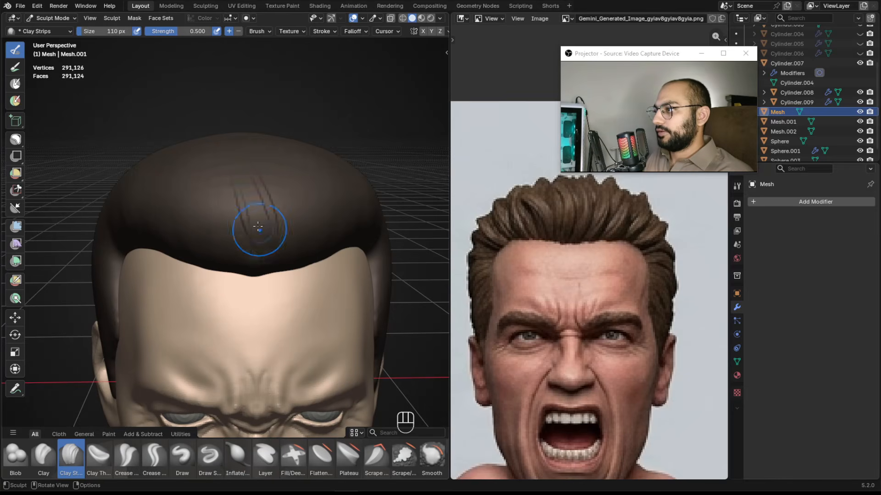
{"action": "key", "text": "ctrl+z"}
Carve lock grooves sweeping back from the front hairline with Clay Strips, undoing the last few strokes.
{"action": "key", "text": "f"}
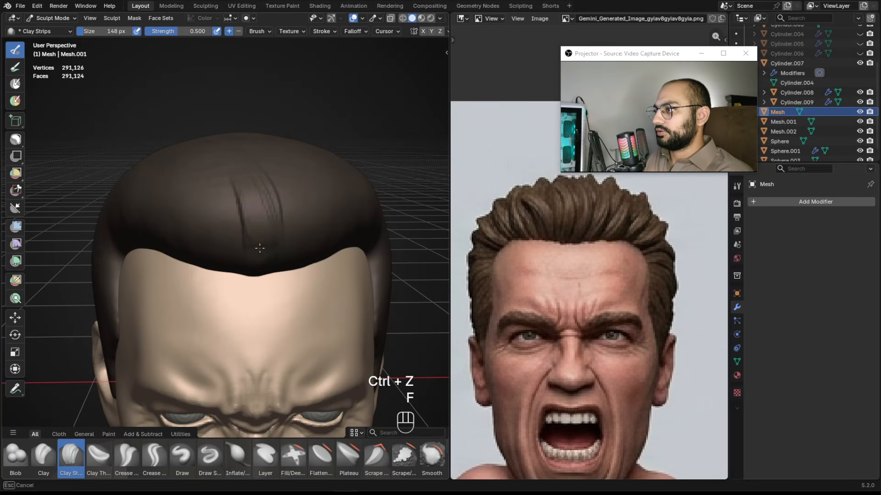
{"action": "left_click_drag", "start_coordinate": [238, 217], "coordinate": [257, 185], "text": "alt"}
{"action": "key", "text": "f"}
{"action": "left_click", "coordinate": [255, 185]}
{"action": "left_click_drag", "start_coordinate": [256, 220], "coordinate": [265, 238]}
{"action": "mouse_move", "coordinate": [266, 220]}
{"action": "left_mouse_down", "text": "alt"}
{"action": "mouse_move", "coordinate": [223, 232]}
{"action": "mouse_move", "coordinate": [238, 239]}
{"action": "left_mouse_up", "text": "alt"}
{"action": "key", "text": "f"}
{"action": "left_click", "coordinate": [211, 183]}
{"action": "key", "text": "f"}
{"action": "left_click", "coordinate": [242, 211]}
{"action": "mouse_move", "coordinate": [246, 206]}
{"action": "left_mouse_down", "text": "alt"}
{"action": "mouse_move", "coordinate": [287, 229]}
{"action": "mouse_move", "coordinate": [239, 204]}
{"action": "mouse_move", "coordinate": [270, 236]}
{"action": "left_mouse_up", "text": "alt"}
{"action": "key", "text": "f"}
{"action": "left_click", "coordinate": [237, 203]}
{"action": "left_click_drag", "start_coordinate": [246, 225], "coordinate": [257, 274], "text": "alt"}
{"action": "key", "text": "f"}
{"action": "left_click", "coordinate": [248, 277]}
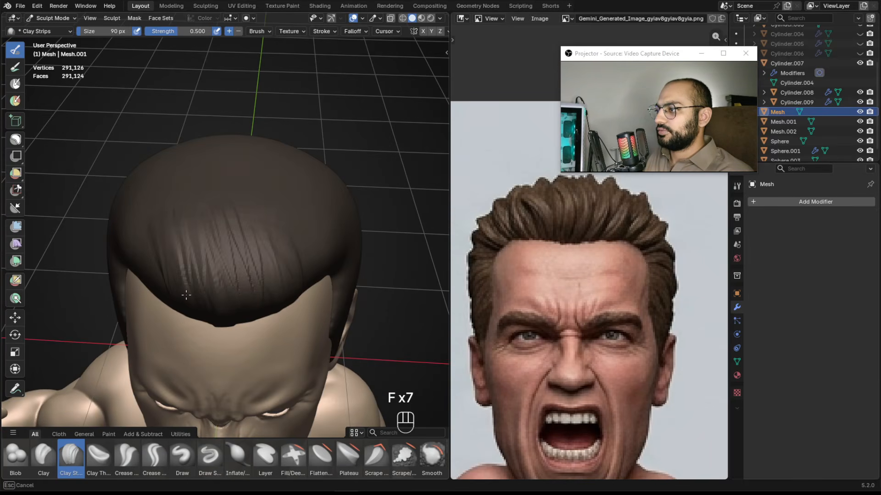
{"action": "mouse_move", "coordinate": [267, 299]}
{"action": "left_mouse_down", "text": "alt"}
{"action": "mouse_move", "coordinate": [281, 202]}
{"action": "mouse_move", "coordinate": [304, 262]}
{"action": "mouse_move", "coordinate": [306, 216]}
{"action": "left_mouse_up", "text": "alt"}
{"action": "key", "text": "ctrl+z"}
{"action": "key", "text": "ctrl+z"}
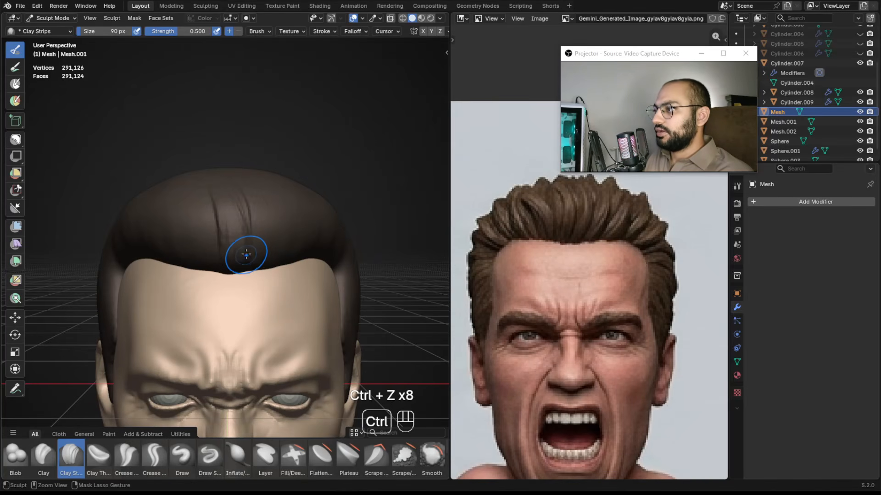
{"action": "key", "text": "ctrl+z"}
Sculpt strands along the front quiff from a side angle, reducing the brush size to about 86 px.
{"action": "key", "text": "f"}
{"action": "left_click", "coordinate": [260, 224]}
{"action": "left_click_drag", "start_coordinate": [250, 255], "coordinate": [218, 175]}
{"action": "mouse_move", "coordinate": [278, 229]}
{"action": "left_mouse_down", "text": "alt"}
{"action": "mouse_move", "coordinate": [238, 258]}
{"action": "mouse_move", "coordinate": [240, 267]}
{"action": "mouse_move", "coordinate": [294, 193]}
{"action": "left_mouse_up", "text": "alt"}
{"action": "key", "text": "f"}
{"action": "key", "text": "f"}
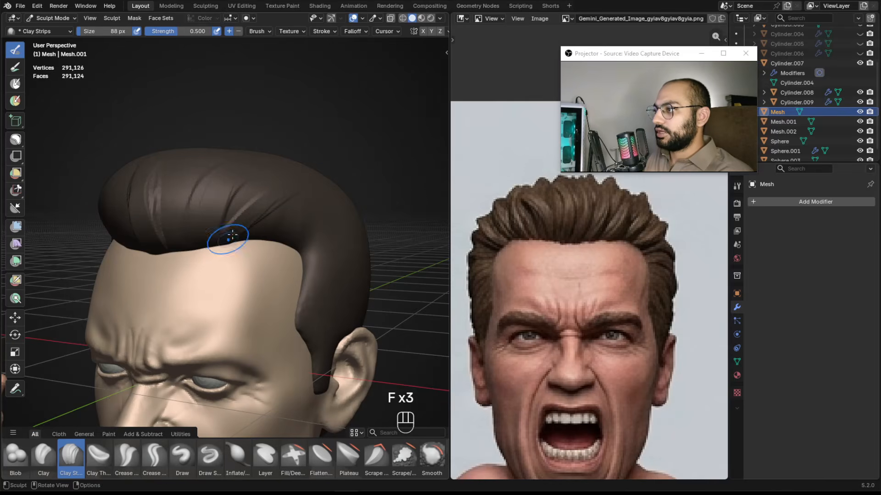
{"action": "left_click_drag", "start_coordinate": [267, 227], "coordinate": [248, 236]}
{"action": "left_click_drag", "start_coordinate": [309, 208], "coordinate": [294, 222], "text": "alt"}
{"action": "key", "text": "f"}
{"action": "left_click", "coordinate": [304, 192]}
{"action": "left_click_drag", "start_coordinate": [309, 186], "coordinate": [307, 188]}
{"action": "middle_click_drag", "start_coordinate": [220, 258], "coordinate": [235, 233]}
{"action": "key", "text": "f"}
{"action": "left_click", "coordinate": [275, 196]}
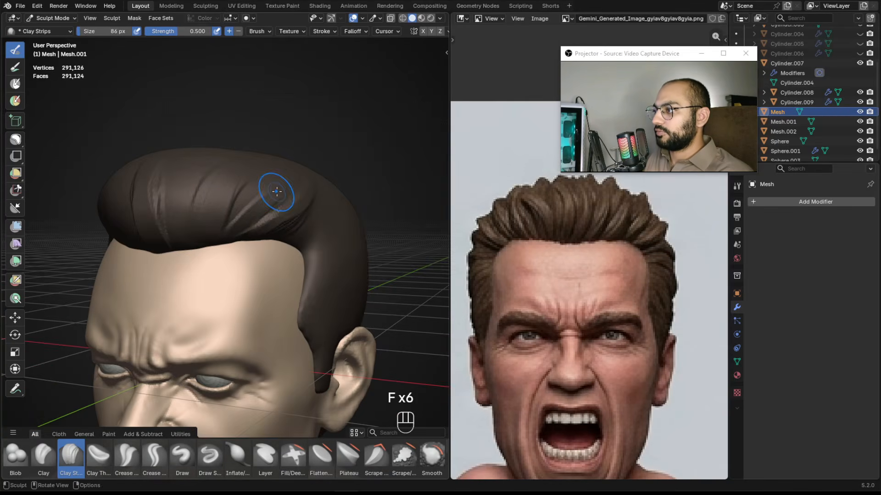
{"action": "mouse_move", "coordinate": [223, 247]}
{"action": "left_mouse_down", "text": "alt"}
{"action": "mouse_move", "coordinate": [296, 264]}
{"action": "mouse_move", "coordinate": [253, 246]}
{"action": "mouse_move", "coordinate": [237, 201]}
{"action": "left_mouse_up", "text": "alt"}
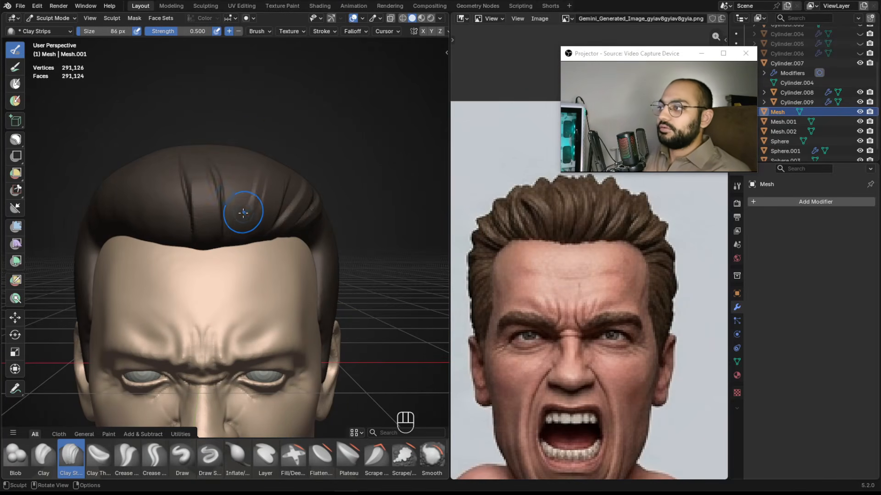
Add more locks across the crown and front hairline with Clay Strips, varying the brush size.
{"action": "left_click_drag", "start_coordinate": [203, 229], "coordinate": [243, 226], "text": "alt+shift"}
{"action": "key", "text": "f"}
{"action": "left_click", "coordinate": [190, 203]}
{"action": "key", "text": "f"}
{"action": "left_click", "coordinate": [186, 203]}
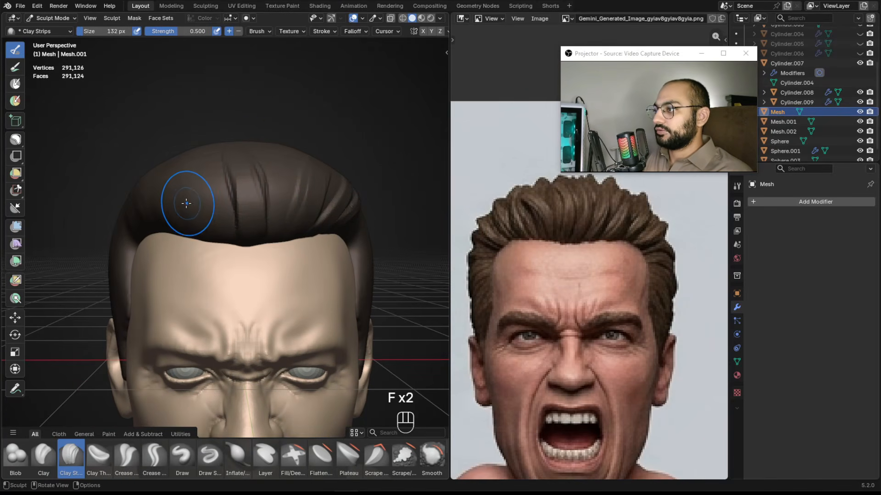
{"action": "left_click_drag", "start_coordinate": [212, 222], "coordinate": [209, 218]}
{"action": "key", "text": "ctrl+z"}
{"action": "key", "text": "f"}
{"action": "left_click", "coordinate": [158, 168]}
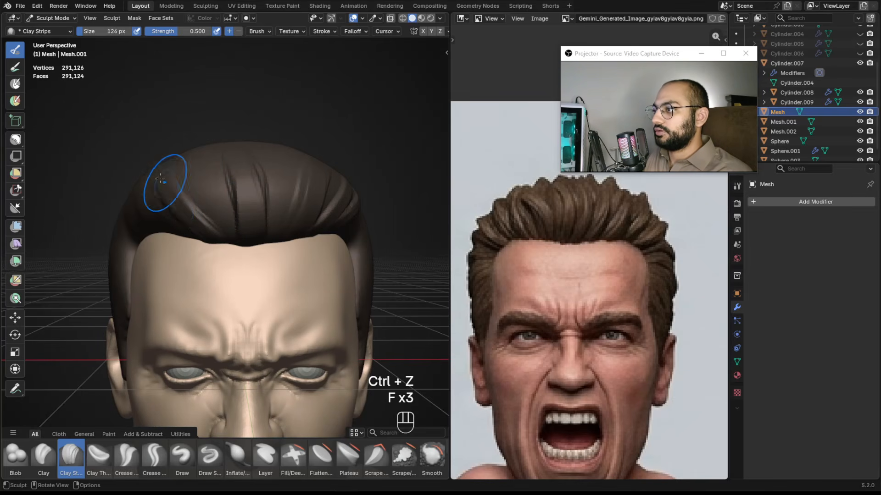
{"action": "key", "text": "f"}
{"action": "left_click", "coordinate": [217, 205]}
{"action": "mouse_move", "coordinate": [233, 241]}
{"action": "left_mouse_down", "text": "alt"}
{"action": "mouse_move", "coordinate": [241, 252]}
{"action": "mouse_move", "coordinate": [232, 252]}
{"action": "left_mouse_up", "text": "alt"}
{"action": "key", "text": "f"}
{"action": "left_click", "coordinate": [205, 189]}
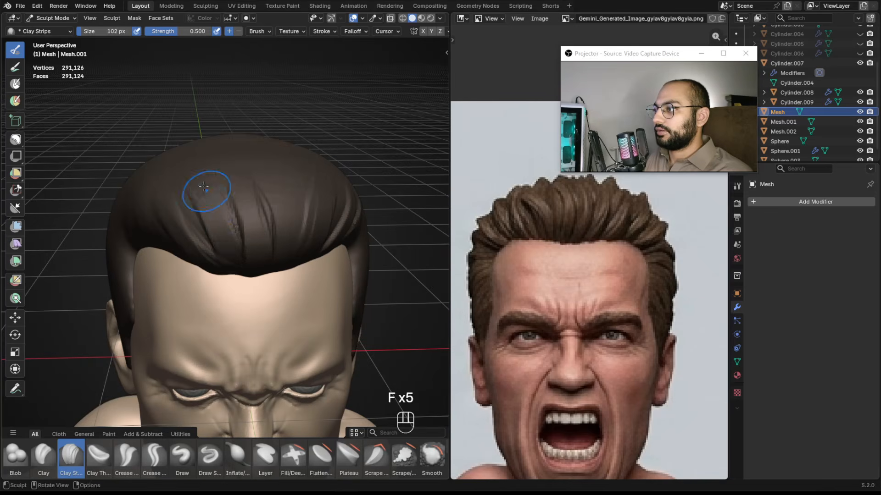
{"action": "mouse_move", "coordinate": [213, 212]}
{"action": "left_mouse_down", "text": "alt"}
{"action": "mouse_move", "coordinate": [239, 250]}
{"action": "mouse_move", "coordinate": [219, 253]}
{"action": "mouse_move", "coordinate": [254, 230]}
{"action": "mouse_move", "coordinate": [244, 209]}
{"action": "mouse_move", "coordinate": [239, 250]}
{"action": "left_mouse_up", "text": "alt"}
{"action": "left_click", "coordinate": [210, 238]}
{"action": "key", "text": "f"}
{"action": "left_click", "coordinate": [196, 226]}
{"action": "key", "text": "f"}
{"action": "left_click", "coordinate": [243, 236]}
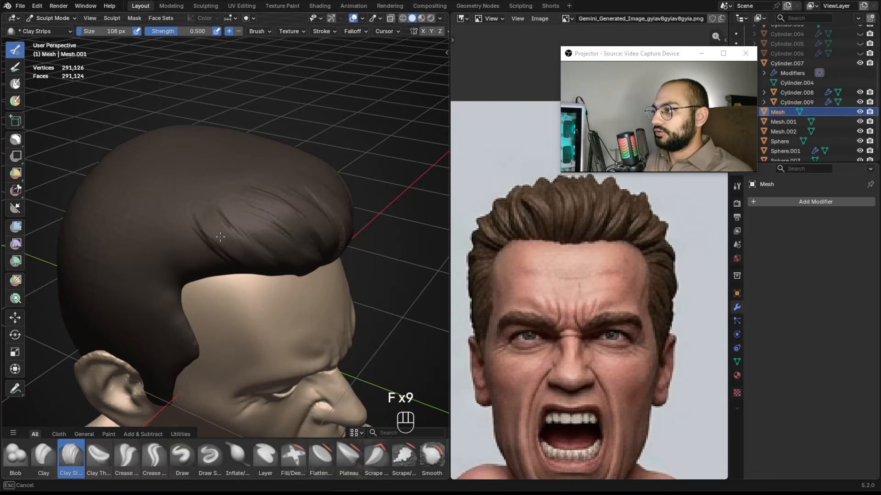
Sculpt lock strokes across the back and crown of the hair with Clay Strips, varying brush size and undoing one stroke.
{"action": "key", "text": "f"}
{"action": "left_click", "coordinate": [216, 230]}
{"action": "mouse_move", "coordinate": [238, 262]}
{"action": "left_mouse_down", "text": "alt"}
{"action": "mouse_move", "coordinate": [230, 280]}
{"action": "mouse_move", "coordinate": [191, 220]}
{"action": "mouse_move", "coordinate": [232, 232]}
{"action": "mouse_move", "coordinate": [217, 244]}
{"action": "left_mouse_up", "text": "alt"}
{"action": "left_click_drag", "start_coordinate": [230, 304], "coordinate": [233, 188], "text": "alt+shift"}
{"action": "key", "text": "f"}
{"action": "left_click", "coordinate": [229, 188]}
{"action": "key", "text": "f"}
{"action": "mouse_move", "coordinate": [258, 292]}
{"action": "left_mouse_down", "text": "alt"}
{"action": "mouse_move", "coordinate": [266, 234]}
{"action": "mouse_move", "coordinate": [267, 259]}
{"action": "mouse_move", "coordinate": [263, 243]}
{"action": "mouse_move", "coordinate": [262, 278]}
{"action": "mouse_move", "coordinate": [275, 222]}
{"action": "mouse_move", "coordinate": [243, 263]}
{"action": "mouse_move", "coordinate": [272, 137]}
{"action": "mouse_move", "coordinate": [242, 232]}
{"action": "mouse_move", "coordinate": [232, 229]}
{"action": "mouse_move", "coordinate": [244, 233]}
{"action": "mouse_move", "coordinate": [210, 235]}
{"action": "mouse_move", "coordinate": [231, 248]}
{"action": "left_mouse_up", "text": "alt"}
{"action": "left_click", "coordinate": [266, 238]}
{"action": "key", "text": "f"}
{"action": "left_click", "coordinate": [266, 224]}
{"action": "key", "text": "f"}
{"action": "left_click", "coordinate": [275, 222]}
{"action": "left_click", "coordinate": [197, 223]}
{"action": "key", "text": "ctrl+z"}
{"action": "key", "text": "f"}
{"action": "key", "text": "f"}
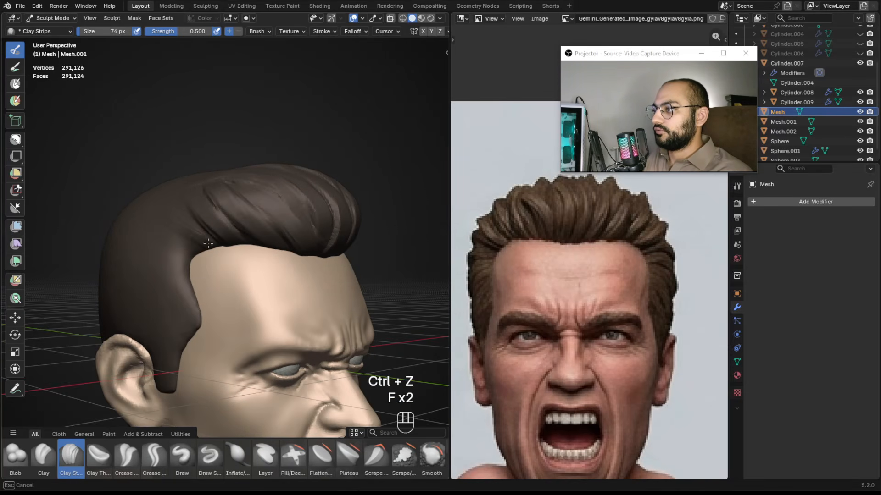
Add a lock sweeping back from the quiff along the upper side of the hair at about 74 px.
{"action": "middle_click_drag", "start_coordinate": [210, 248], "coordinate": [198, 205]}
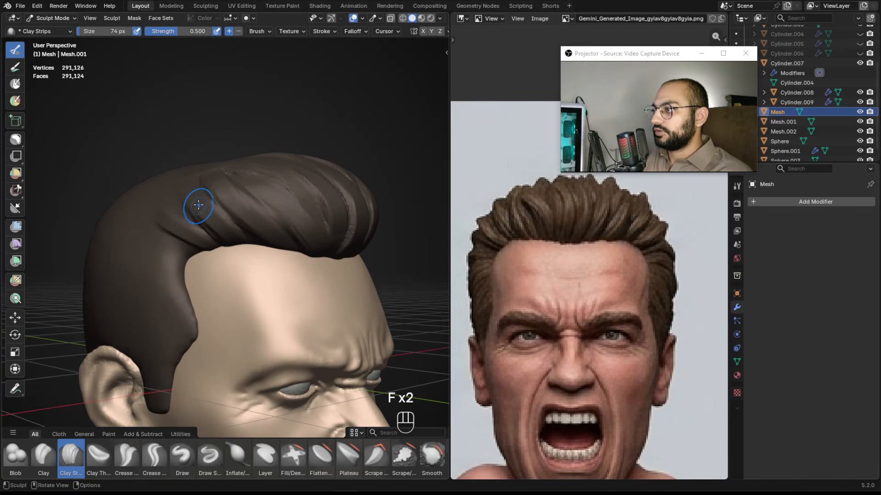
{"action": "mouse_move", "coordinate": [177, 227]}
{"action": "left_mouse_down", "text": "alt"}
{"action": "mouse_move", "coordinate": [207, 233]}
{"action": "mouse_move", "coordinate": [198, 243]}
{"action": "mouse_move", "coordinate": [248, 208]}
{"action": "left_mouse_up", "text": "alt"}
{"action": "key", "text": "f"}
{"action": "left_click", "coordinate": [199, 244]}
{"action": "key", "text": "f"}
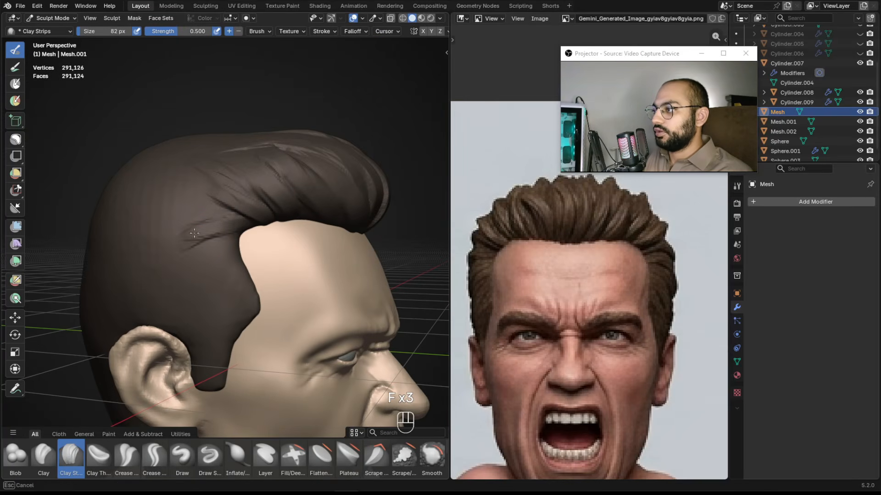
Carve strand grooves on the side hair above the ear, adjusting brush size and undoing one stroke.
{"action": "left_click_drag", "start_coordinate": [195, 234], "coordinate": [202, 236], "text": "alt+shift"}
{"action": "key", "text": "f"}
{"action": "left_click", "coordinate": [204, 237]}
{"action": "left_click_drag", "start_coordinate": [204, 239], "coordinate": [216, 236]}
{"action": "key", "text": "f"}
{"action": "mouse_move", "coordinate": [177, 245]}
{"action": "left_mouse_down"}
{"action": "mouse_move", "coordinate": [218, 250]}
{"action": "mouse_move", "coordinate": [260, 228]}
{"action": "left_mouse_up"}
{"action": "key", "text": "f"}
{"action": "left_click", "coordinate": [230, 241]}
{"action": "mouse_move", "coordinate": [258, 228]}
{"action": "left_mouse_down"}
{"action": "mouse_move", "coordinate": [245, 242]}
{"action": "mouse_move", "coordinate": [254, 235]}
{"action": "left_mouse_up"}
{"action": "key", "text": "f"}
{"action": "left_click", "coordinate": [247, 234]}
{"action": "left_click_drag", "start_coordinate": [262, 226], "coordinate": [249, 236]}
{"action": "key", "text": "ctrl+z"}
{"action": "key", "text": "f"}
{"action": "key", "text": "f"}
{"action": "key", "text": "f"}
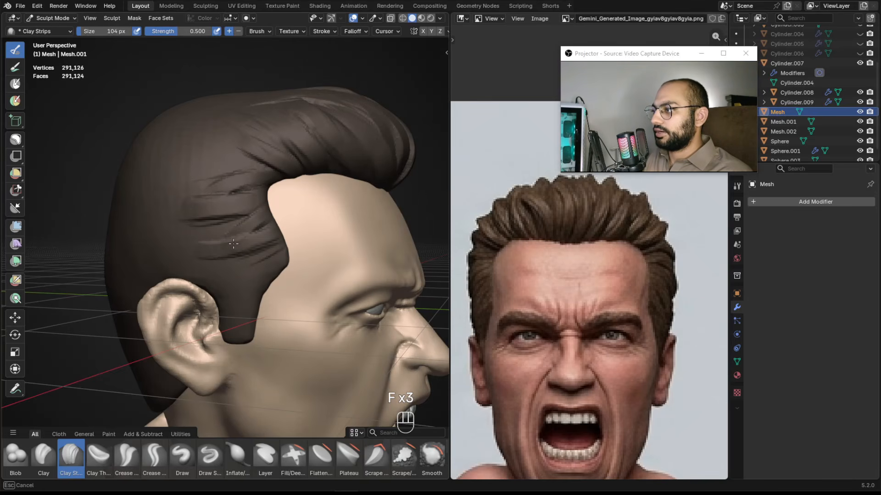
{"action": "key", "text": "f"}
Sculpt more side strands toward the temple with a brush of about 60 px.
{"action": "key", "text": "f"}
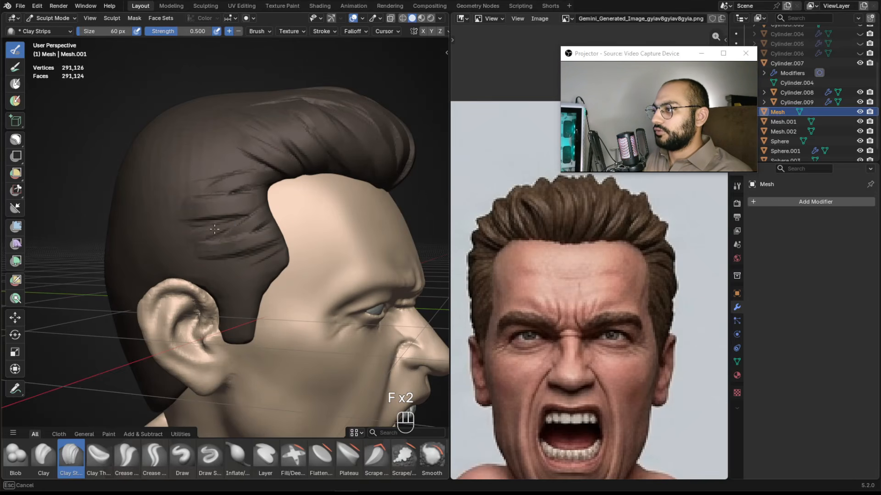
{"action": "left_click_drag", "start_coordinate": [192, 248], "coordinate": [170, 230], "text": "alt"}
{"action": "mouse_move", "coordinate": [248, 250]}
{"action": "right_mouse_down", "text": "alt"}
{"action": "mouse_move", "coordinate": [220, 249]}
{"action": "mouse_move", "coordinate": [250, 234]}
{"action": "right_mouse_up", "text": "alt"}
{"action": "key", "text": "f"}
{"action": "left_click", "coordinate": [259, 226]}
{"action": "mouse_move", "coordinate": [242, 228]}
{"action": "left_mouse_down"}
{"action": "mouse_move", "coordinate": [193, 249]}
{"action": "mouse_move", "coordinate": [209, 255]}
{"action": "mouse_move", "coordinate": [261, 227]}
{"action": "mouse_move", "coordinate": [307, 228]}
{"action": "left_mouse_up"}
{"action": "key", "text": "f"}
{"action": "left_click", "coordinate": [250, 243]}
Shape the sideburn in front of the ear with Clay Strips, matching the side-profile reference image.
{"action": "left_click_drag", "start_coordinate": [651, 252], "coordinate": [471, 241], "text": "alt"}
{"action": "left_click_drag", "start_coordinate": [693, 270], "coordinate": [488, 338], "text": "ctrl+alt"}
{"action": "left_click_drag", "start_coordinate": [590, 252], "coordinate": [702, 165], "text": "ctrl+alt"}
{"action": "left_click_drag", "start_coordinate": [279, 216], "coordinate": [305, 208], "text": "alt"}
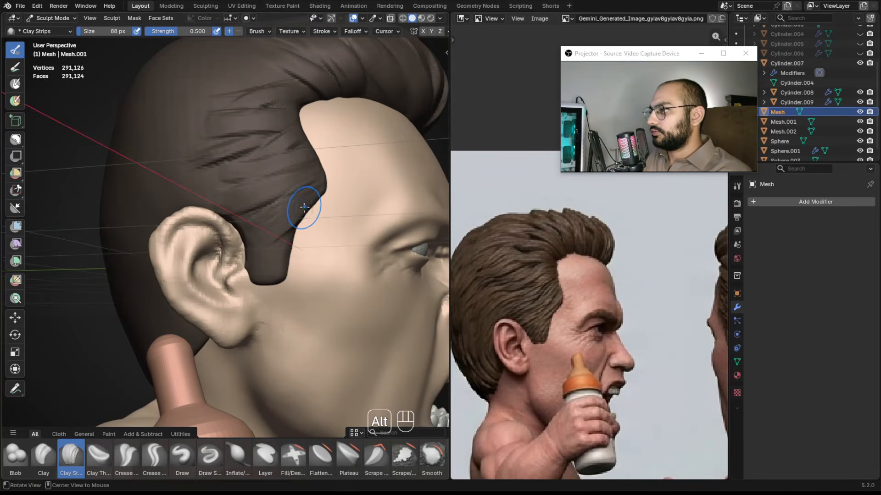
{"action": "left_click_drag", "start_coordinate": [323, 177], "coordinate": [319, 208], "text": "alt+shift"}
{"action": "key", "text": "f"}
{"action": "left_click", "coordinate": [308, 206]}
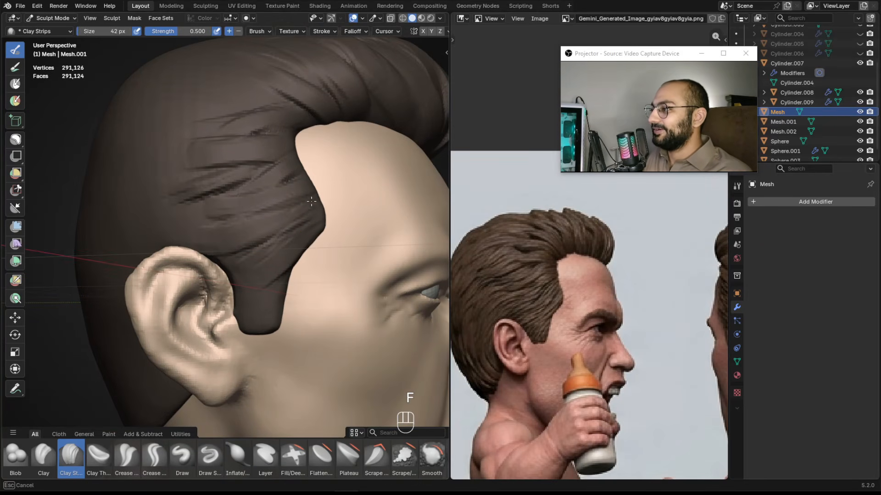
{"action": "key", "text": "f"}
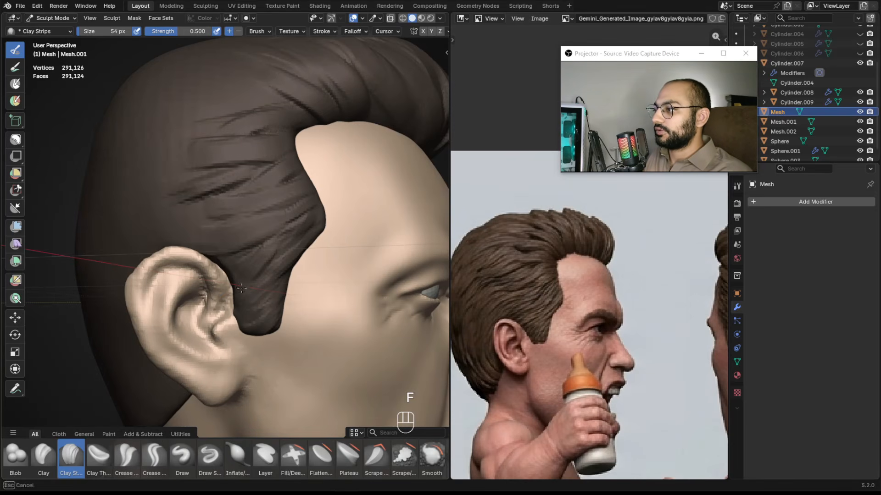
{"action": "mouse_move", "coordinate": [212, 283]}
{"action": "left_mouse_down", "text": "ctrl"}
{"action": "mouse_move", "coordinate": [211, 296]}
{"action": "mouse_move", "coordinate": [224, 298]}
{"action": "left_mouse_up", "text": "ctrl"}
{"action": "left_click_drag", "start_coordinate": [230, 279], "coordinate": [236, 285]}
{"action": "middle_click_drag", "start_coordinate": [223, 270], "coordinate": [285, 303], "text": "ctrl+alt"}
{"action": "mouse_move", "coordinate": [294, 284]}
{"action": "middle_mouse_down", "text": "alt"}
{"action": "mouse_move", "coordinate": [236, 273]}
{"action": "mouse_move", "coordinate": [221, 237]}
{"action": "mouse_move", "coordinate": [222, 259]}
{"action": "middle_mouse_up", "text": "alt"}
Voxel-remesh the hair mesh with a voxel size of about 0.008 m.
{"action": "key", "text": "r"}
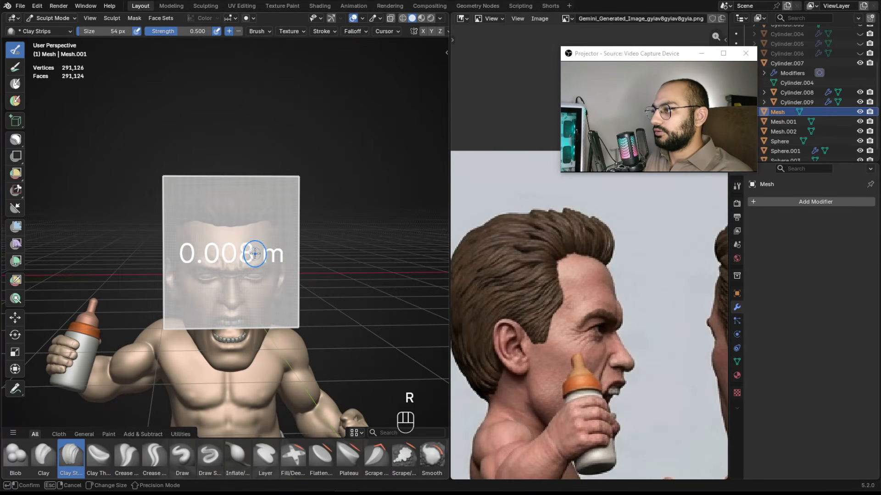
{"action": "left_click", "coordinate": [253, 253]}
{"action": "key", "text": "ctrl+r"}
Sculpt strands along the opposite side of the hair above the ear, varying the brush size.
{"action": "left_click_drag", "start_coordinate": [271, 258], "coordinate": [288, 225], "text": "ctrl+alt"}
{"action": "left_click_drag", "start_coordinate": [288, 225], "coordinate": [239, 216], "text": "alt"}
{"action": "mouse_move", "coordinate": [238, 215]}
{"action": "left_mouse_down", "text": "alt"}
{"action": "mouse_move", "coordinate": [220, 199]}
{"action": "mouse_move", "coordinate": [260, 228]}
{"action": "mouse_move", "coordinate": [228, 234]}
{"action": "mouse_move", "coordinate": [263, 221]}
{"action": "mouse_move", "coordinate": [250, 205]}
{"action": "left_mouse_up", "text": "alt"}
{"action": "key", "text": "f"}
{"action": "left_click", "coordinate": [270, 218]}
{"action": "key", "text": "f"}
{"action": "left_click", "coordinate": [261, 218]}
{"action": "key", "text": "f"}
{"action": "mouse_move", "coordinate": [250, 206]}
{"action": "left_mouse_down", "text": "alt"}
{"action": "mouse_move", "coordinate": [204, 226]}
{"action": "mouse_move", "coordinate": [214, 252]}
{"action": "mouse_move", "coordinate": [183, 235]}
{"action": "mouse_move", "coordinate": [178, 260]}
{"action": "left_mouse_up", "text": "alt"}
{"action": "key", "text": "f"}
{"action": "left_click", "coordinate": [212, 232]}
{"action": "key", "text": "f"}
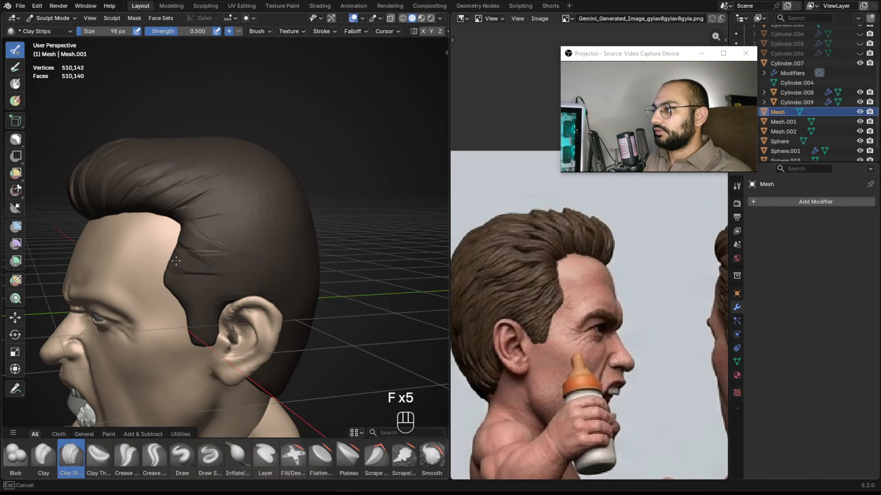
Add further locks sweeping back from the temple on the opposite side, with brush sizes around 34 to 86 px.
{"action": "key", "text": "f"}
{"action": "left_click", "coordinate": [195, 250]}
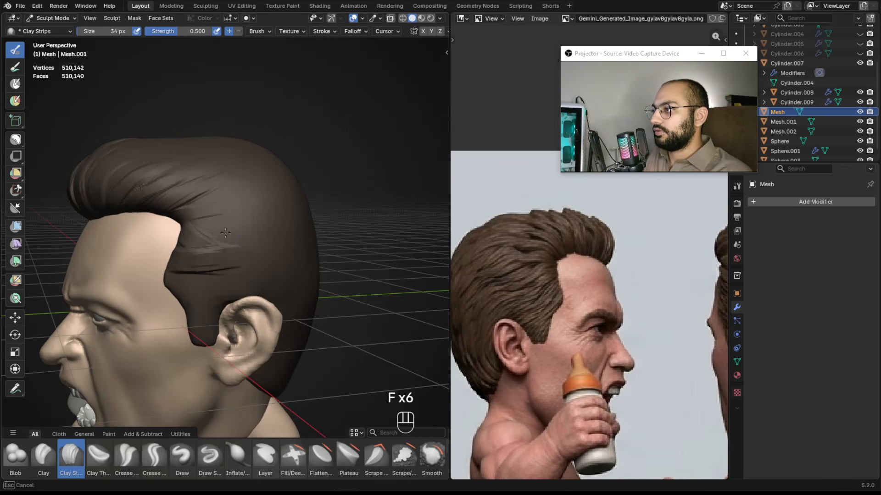
{"action": "left_click_drag", "start_coordinate": [237, 230], "coordinate": [224, 236], "text": "alt"}
{"action": "key", "text": "f"}
{"action": "left_click", "coordinate": [220, 238]}
{"action": "left_click_drag", "start_coordinate": [210, 243], "coordinate": [190, 205]}
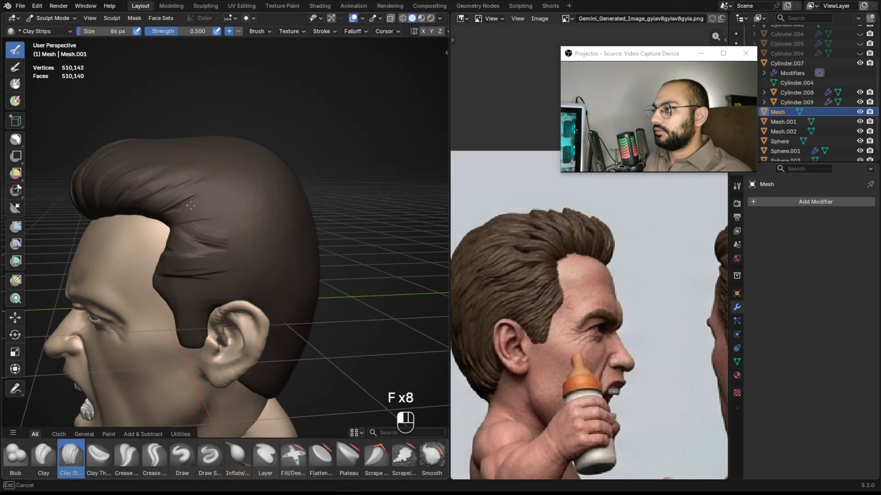
{"action": "mouse_move", "coordinate": [251, 226]}
{"action": "left_mouse_down", "text": "alt"}
{"action": "mouse_move", "coordinate": [262, 194]}
{"action": "mouse_move", "coordinate": [226, 204]}
{"action": "mouse_move", "coordinate": [178, 189]}
{"action": "left_mouse_up", "text": "alt"}
{"action": "key", "text": "f"}
{"action": "left_click", "coordinate": [213, 198]}
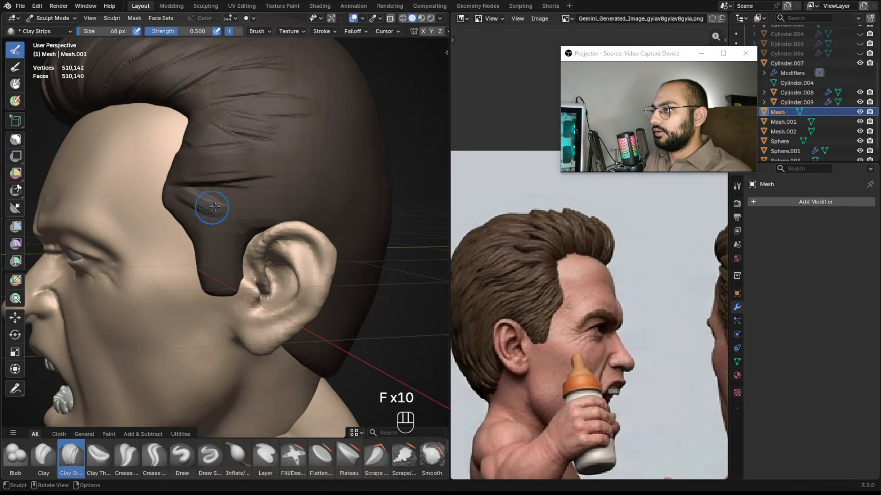
Sculpt hair strands above the ear and along the side of the head with Clay Strips, brush sizes about 68 to 106 px.
{"action": "mouse_move", "coordinate": [253, 228]}
{"action": "left_mouse_down", "text": "alt"}
{"action": "mouse_move", "coordinate": [240, 237]}
{"action": "mouse_move", "coordinate": [334, 206]}
{"action": "mouse_move", "coordinate": [337, 233]}
{"action": "mouse_move", "coordinate": [379, 231]}
{"action": "mouse_move", "coordinate": [186, 228]}
{"action": "left_mouse_up", "text": "alt"}
{"action": "key", "text": "f"}
{"action": "left_click_drag", "start_coordinate": [280, 203], "coordinate": [279, 138], "text": "alt"}
{"action": "mouse_move", "coordinate": [232, 245]}
{"action": "left_mouse_down", "text": "alt"}
{"action": "mouse_move", "coordinate": [246, 256]}
{"action": "mouse_move", "coordinate": [232, 243]}
{"action": "mouse_move", "coordinate": [187, 278]}
{"action": "left_mouse_up", "text": "alt"}
{"action": "key", "text": "f"}
{"action": "mouse_move", "coordinate": [233, 278]}
{"action": "left_mouse_down", "text": "alt"}
{"action": "mouse_move", "coordinate": [222, 263]}
{"action": "mouse_move", "coordinate": [220, 298]}
{"action": "mouse_move", "coordinate": [159, 310]}
{"action": "left_mouse_up", "text": "alt"}
{"action": "key", "text": "f"}
{"action": "left_click", "coordinate": [222, 263]}
{"action": "key", "text": "f"}
{"action": "left_click", "coordinate": [201, 269]}
{"action": "key", "text": "f"}
{"action": "left_click", "coordinate": [202, 271]}
{"action": "key", "text": "f"}
{"action": "left_click", "coordinate": [164, 274]}
{"action": "mouse_move", "coordinate": [185, 250]}
{"action": "left_mouse_down", "text": "alt"}
{"action": "mouse_move", "coordinate": [204, 256]}
{"action": "mouse_move", "coordinate": [197, 245]}
{"action": "mouse_move", "coordinate": [199, 252]}
{"action": "mouse_move", "coordinate": [294, 186]}
{"action": "mouse_move", "coordinate": [271, 239]}
{"action": "left_mouse_up", "text": "alt"}
{"action": "key", "text": "f"}
{"action": "left_click", "coordinate": [203, 254]}
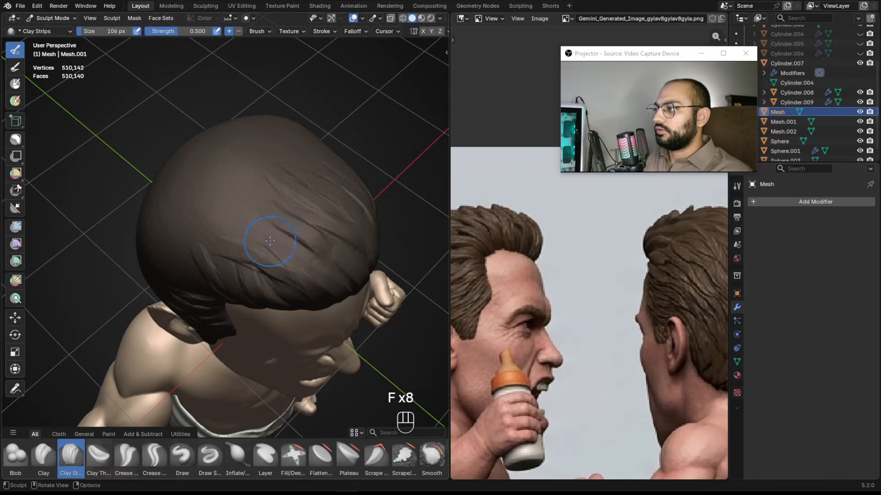
Add flowing strands across the crown of the hair with Clay Strips at a brush size around 102 px.
{"action": "key", "text": "f"}
{"action": "left_click", "coordinate": [278, 202]}
{"action": "left_click_drag", "start_coordinate": [240, 239], "coordinate": [282, 197], "text": "alt"}
{"action": "key", "text": "f"}
{"action": "left_click", "coordinate": [293, 198]}
{"action": "key", "text": "f"}
{"action": "mouse_move", "coordinate": [264, 232]}
{"action": "left_mouse_down", "text": "alt"}
{"action": "mouse_move", "coordinate": [245, 204]}
{"action": "mouse_move", "coordinate": [226, 206]}
{"action": "mouse_move", "coordinate": [236, 196]}
{"action": "mouse_move", "coordinate": [270, 228]}
{"action": "mouse_move", "coordinate": [275, 179]}
{"action": "left_mouse_up", "text": "alt"}
{"action": "key", "text": "f"}
{"action": "left_click", "coordinate": [234, 218]}
{"action": "key", "text": "f"}
{"action": "left_click", "coordinate": [270, 228]}
{"action": "key", "text": "f"}
{"action": "left_click", "coordinate": [272, 216]}
{"action": "key", "text": "f"}
{"action": "left_click_drag", "start_coordinate": [275, 180], "coordinate": [285, 196], "text": "alt+shift"}
{"action": "left_click_drag", "start_coordinate": [285, 196], "coordinate": [294, 187], "text": "alt+shift"}
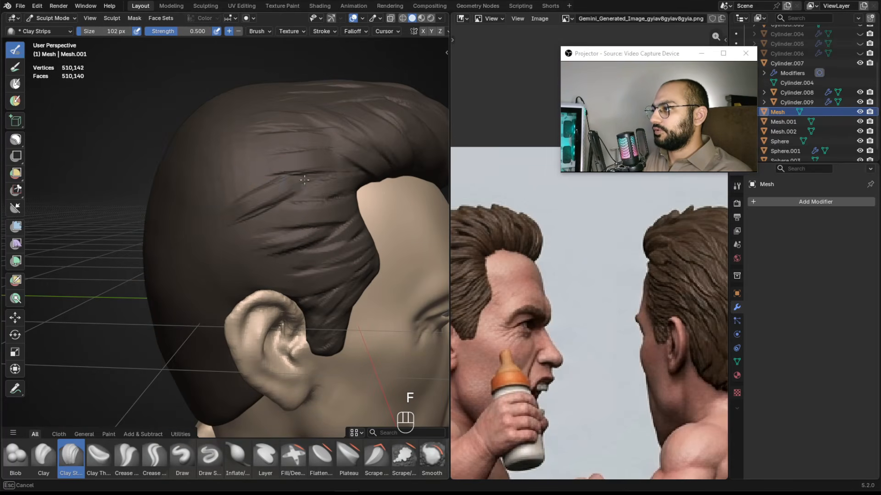
{"action": "mouse_move", "coordinate": [288, 187]}
{"action": "left_mouse_down", "text": "alt+shift"}
{"action": "mouse_move", "coordinate": [294, 107]}
{"action": "mouse_move", "coordinate": [281, 208]}
{"action": "left_mouse_up", "text": "alt+shift"}
{"action": "key", "text": "f"}
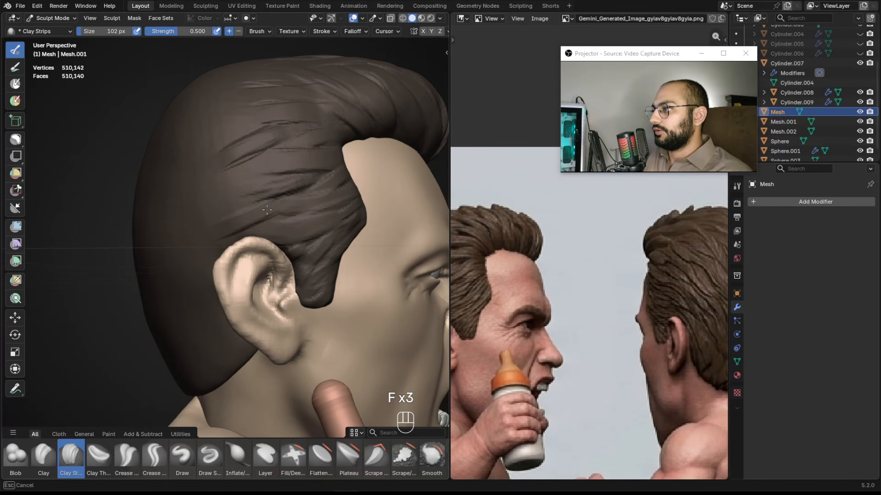
Pan the reference image to the back view and sculpt strands behind the ear, undoing one stroke.
{"action": "left_click_drag", "start_coordinate": [287, 216], "coordinate": [220, 225], "text": "alt"}
{"action": "mouse_move", "coordinate": [220, 225]}
{"action": "left_mouse_down", "text": "alt+shift"}
{"action": "mouse_move", "coordinate": [230, 233]}
{"action": "mouse_move", "coordinate": [216, 266]}
{"action": "mouse_move", "coordinate": [201, 257]}
{"action": "mouse_move", "coordinate": [190, 225]}
{"action": "mouse_move", "coordinate": [235, 188]}
{"action": "mouse_move", "coordinate": [265, 213]}
{"action": "mouse_move", "coordinate": [229, 238]}
{"action": "mouse_move", "coordinate": [224, 262]}
{"action": "mouse_move", "coordinate": [255, 210]}
{"action": "mouse_move", "coordinate": [240, 230]}
{"action": "mouse_move", "coordinate": [257, 227]}
{"action": "mouse_move", "coordinate": [226, 226]}
{"action": "mouse_move", "coordinate": [275, 220]}
{"action": "left_mouse_up", "text": "alt+shift"}
{"action": "key", "text": "f"}
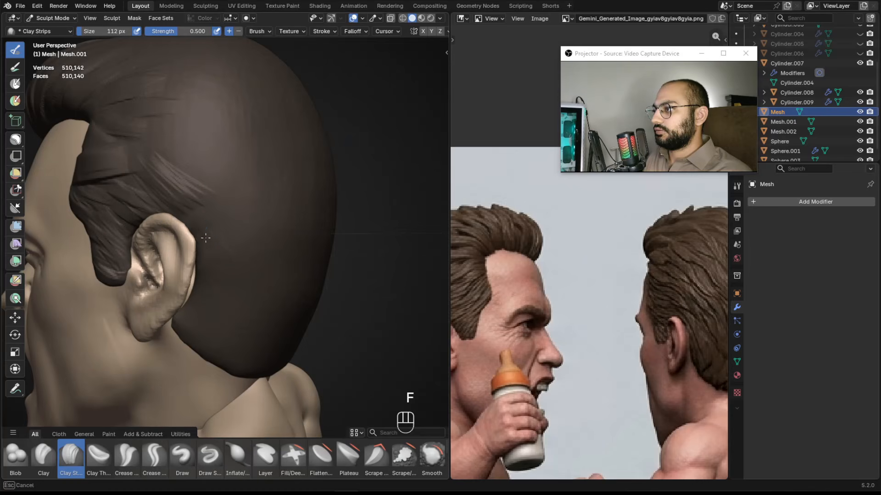
{"action": "left_click_drag", "start_coordinate": [660, 246], "coordinate": [569, 230], "text": "alt"}
{"action": "mouse_move", "coordinate": [285, 216]}
{"action": "left_mouse_down", "text": "alt"}
{"action": "mouse_move", "coordinate": [215, 210]}
{"action": "mouse_move", "coordinate": [214, 199]}
{"action": "mouse_move", "coordinate": [200, 235]}
{"action": "mouse_move", "coordinate": [210, 257]}
{"action": "mouse_move", "coordinate": [247, 238]}
{"action": "mouse_move", "coordinate": [321, 228]}
{"action": "mouse_move", "coordinate": [278, 228]}
{"action": "left_mouse_up", "text": "alt"}
{"action": "key", "text": "ctrl+z"}
{"action": "key", "text": "f"}
{"action": "left_click", "coordinate": [180, 198]}
{"action": "key", "text": "f"}
{"action": "left_click", "coordinate": [214, 203]}
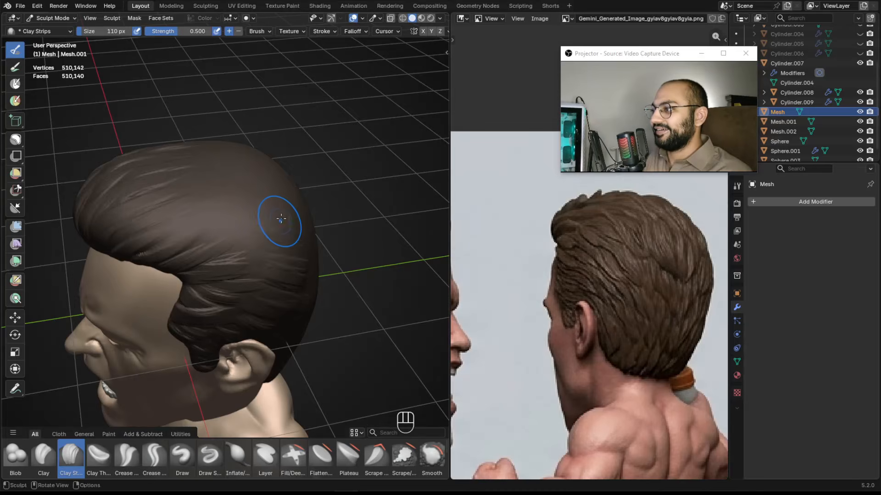
Sculpt strands over the back of the head and crown with brush sizes around 104 to 116 px.
{"action": "key", "text": "f"}
{"action": "left_click", "coordinate": [270, 242]}
{"action": "mouse_move", "coordinate": [232, 255]}
{"action": "left_mouse_down", "text": "alt"}
{"action": "mouse_move", "coordinate": [273, 240]}
{"action": "mouse_move", "coordinate": [224, 273]}
{"action": "left_mouse_up", "text": "alt"}
{"action": "key", "text": "f"}
{"action": "key", "text": "f"}
{"action": "mouse_move", "coordinate": [224, 229]}
{"action": "left_mouse_down", "text": "alt"}
{"action": "mouse_move", "coordinate": [225, 250]}
{"action": "mouse_move", "coordinate": [192, 248]}
{"action": "mouse_move", "coordinate": [222, 232]}
{"action": "mouse_move", "coordinate": [279, 226]}
{"action": "mouse_move", "coordinate": [255, 217]}
{"action": "mouse_move", "coordinate": [227, 242]}
{"action": "left_mouse_up", "text": "alt"}
{"action": "key", "text": "f"}
{"action": "left_click", "coordinate": [201, 244]}
{"action": "key", "text": "f"}
{"action": "key", "text": "f"}
{"action": "left_click", "coordinate": [264, 225]}
{"action": "key", "text": "f"}
{"action": "left_click", "coordinate": [235, 238]}
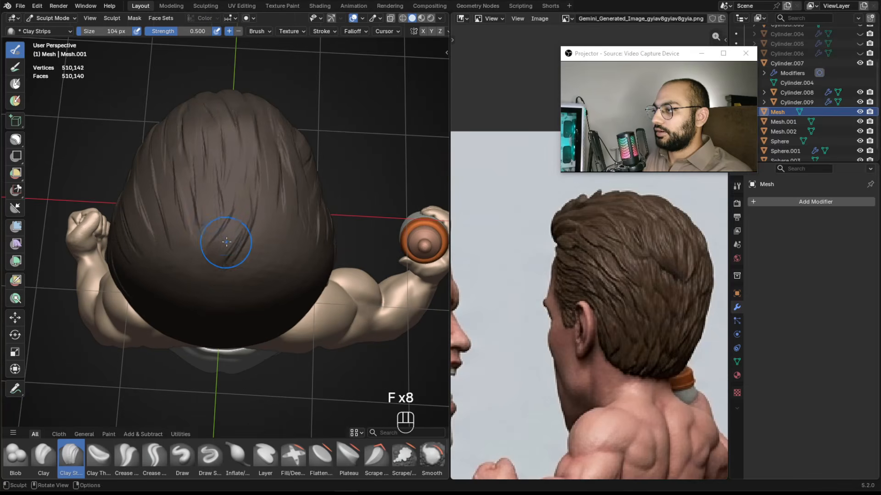
{"action": "key", "text": "f"}
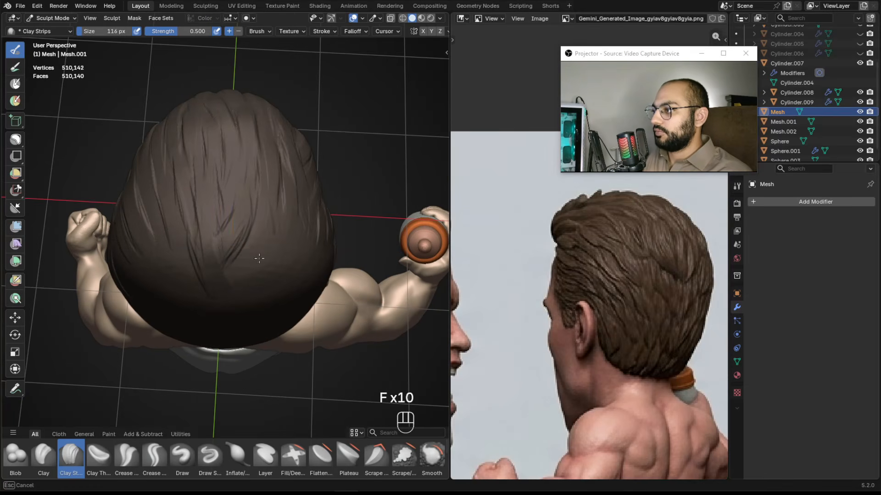
Add locks across the crown and down the back-right side toward the ear, brush sizes about 80 to 98 px.
{"action": "middle_click_drag", "start_coordinate": [262, 267], "coordinate": [257, 215]}
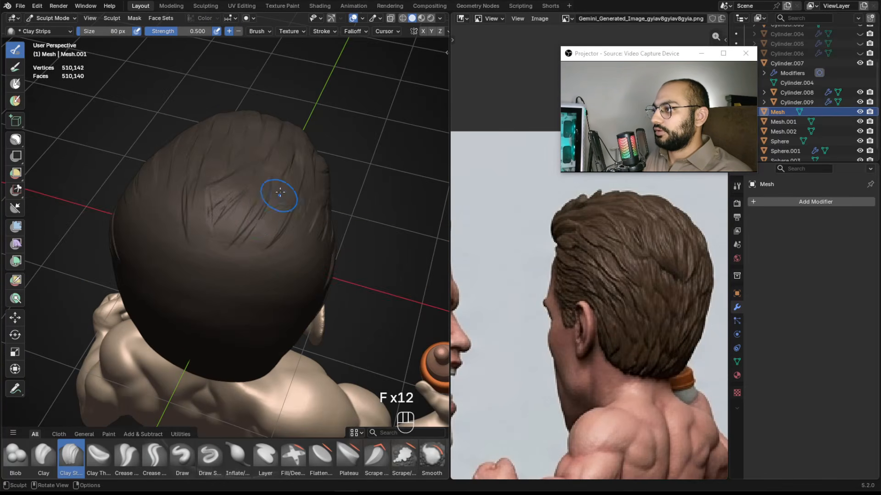
{"action": "mouse_move", "coordinate": [263, 251]}
{"action": "left_mouse_down", "text": "alt"}
{"action": "mouse_move", "coordinate": [223, 207]}
{"action": "mouse_move", "coordinate": [244, 199]}
{"action": "mouse_move", "coordinate": [231, 200]}
{"action": "left_mouse_up", "text": "alt"}
{"action": "key", "text": "f"}
{"action": "left_click", "coordinate": [266, 191]}
{"action": "left_click_drag", "start_coordinate": [253, 184], "coordinate": [232, 193]}
{"action": "mouse_move", "coordinate": [260, 222]}
{"action": "left_mouse_down", "text": "alt"}
{"action": "mouse_move", "coordinate": [279, 179]}
{"action": "mouse_move", "coordinate": [235, 194]}
{"action": "mouse_move", "coordinate": [256, 177]}
{"action": "left_mouse_up", "text": "alt"}
{"action": "key", "text": "f"}
{"action": "left_click", "coordinate": [295, 181]}
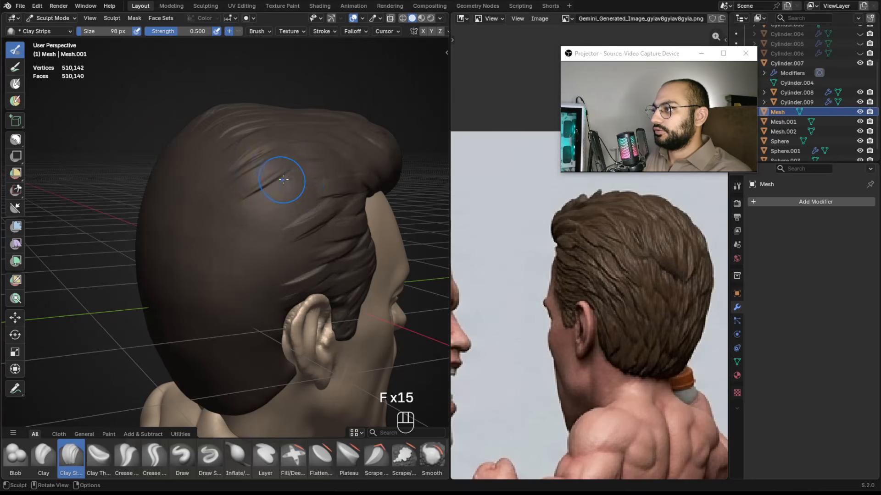
{"action": "left_click_drag", "start_coordinate": [238, 215], "coordinate": [234, 218]}
{"action": "mouse_move", "coordinate": [277, 202]}
{"action": "left_mouse_down", "text": "alt+shift"}
{"action": "mouse_move", "coordinate": [282, 183]}
{"action": "mouse_move", "coordinate": [268, 183]}
{"action": "mouse_move", "coordinate": [241, 226]}
{"action": "left_mouse_up", "text": "alt+shift"}
{"action": "key", "text": "f"}
{"action": "left_click", "coordinate": [307, 176]}
{"action": "key", "text": "f"}
{"action": "left_click", "coordinate": [280, 201]}
{"action": "key", "text": "f"}
{"action": "left_click", "coordinate": [293, 204]}
{"action": "mouse_move", "coordinate": [283, 198]}
{"action": "left_mouse_down"}
{"action": "mouse_move", "coordinate": [250, 224]}
{"action": "mouse_move", "coordinate": [261, 209]}
{"action": "mouse_move", "coordinate": [293, 213]}
{"action": "left_mouse_up"}
{"action": "scroll", "coordinate": [262, 209], "scroll_direction": "down", "scroll_amount": 2}
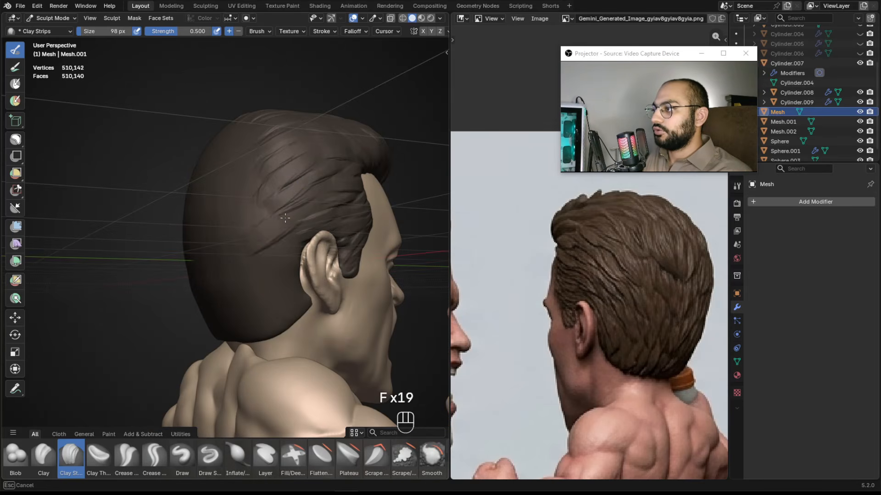
Sculpt strands behind the ear on the back of the head with brush sizes around 112 to 118 px.
{"action": "key", "text": "f"}
{"action": "left_click", "coordinate": [289, 246]}
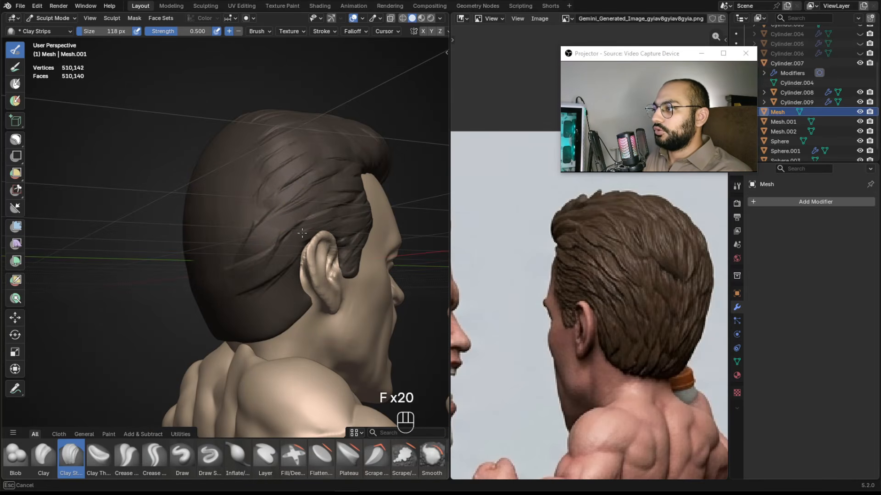
{"action": "mouse_move", "coordinate": [301, 273]}
{"action": "left_mouse_down"}
{"action": "mouse_move", "coordinate": [250, 286]}
{"action": "mouse_move", "coordinate": [274, 296]}
{"action": "mouse_move", "coordinate": [283, 213]}
{"action": "left_mouse_up"}
{"action": "key", "text": "f"}
{"action": "left_click", "coordinate": [265, 238]}
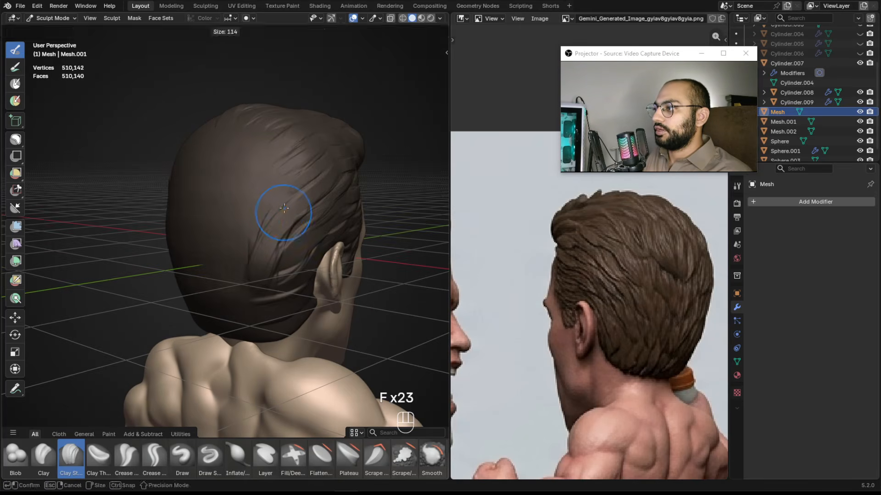
{"action": "left_click_drag", "start_coordinate": [284, 174], "coordinate": [274, 170]}
{"action": "left_click_drag", "start_coordinate": [293, 197], "coordinate": [225, 172]}
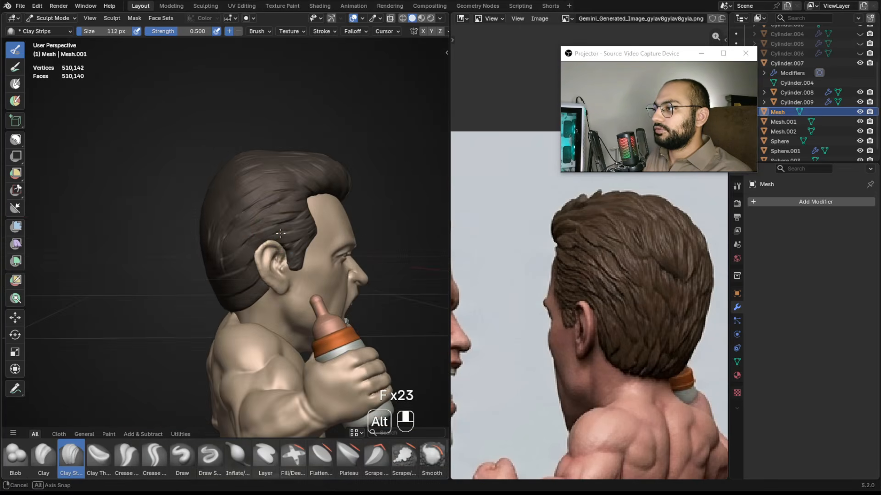
Undo the last four strokes on the back of the head.
{"action": "left_click_drag", "start_coordinate": [284, 223], "coordinate": [291, 180], "text": "ctrl+alt"}
{"action": "key", "text": "ctrl+z"}
Re-sculpt strands above and behind the ear with brush sizes about 84 to 122 px, undoing one stroke.
{"action": "key", "text": "ctrl+z"}
{"action": "key", "text": "ctrl+z"}
{"action": "key", "text": "ctrl+z"}
{"action": "key", "text": "ctrl+z"}
{"action": "key", "text": "ctrl+z"}
{"action": "key", "text": "ctrl+z"}
{"action": "key", "text": "ctrl+z"}
{"action": "key", "text": "ctrl+z"}
{"action": "key", "text": "ctrl+z"}
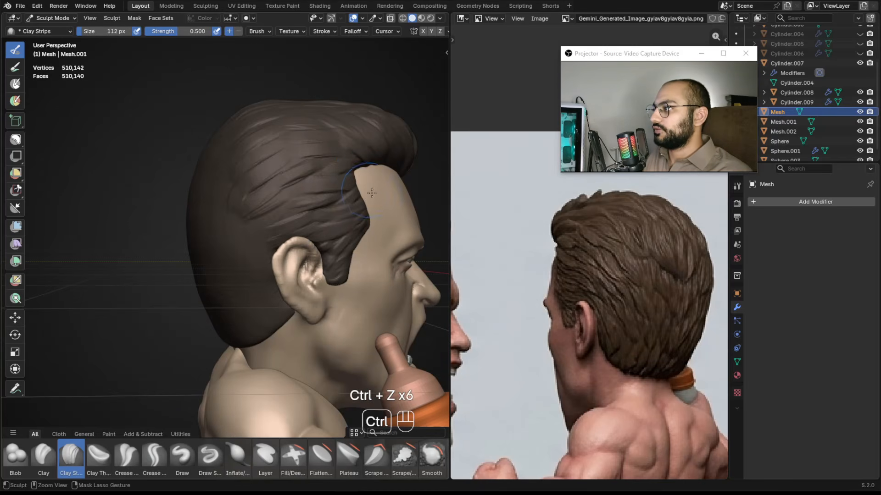
{"action": "mouse_move", "coordinate": [353, 187]}
{"action": "left_mouse_down", "text": "alt+shift"}
{"action": "mouse_move", "coordinate": [312, 202]}
{"action": "mouse_move", "coordinate": [307, 224]}
{"action": "mouse_move", "coordinate": [306, 193]}
{"action": "mouse_move", "coordinate": [314, 194]}
{"action": "mouse_move", "coordinate": [276, 224]}
{"action": "left_mouse_up", "text": "alt+shift"}
{"action": "key", "text": "f"}
{"action": "left_click", "coordinate": [295, 205]}
{"action": "key", "text": "ctrl+z"}
{"action": "key", "text": "f"}
{"action": "left_click", "coordinate": [294, 195]}
{"action": "key", "text": "f"}
{"action": "left_click", "coordinate": [298, 227]}
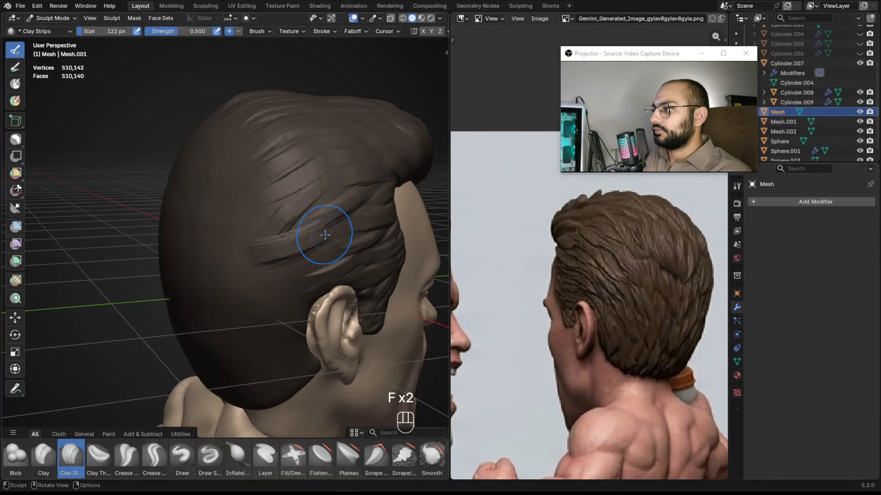
{"action": "left_click_drag", "start_coordinate": [339, 250], "coordinate": [329, 231], "text": "alt"}
{"action": "key", "text": "f"}
{"action": "left_click", "coordinate": [320, 231]}
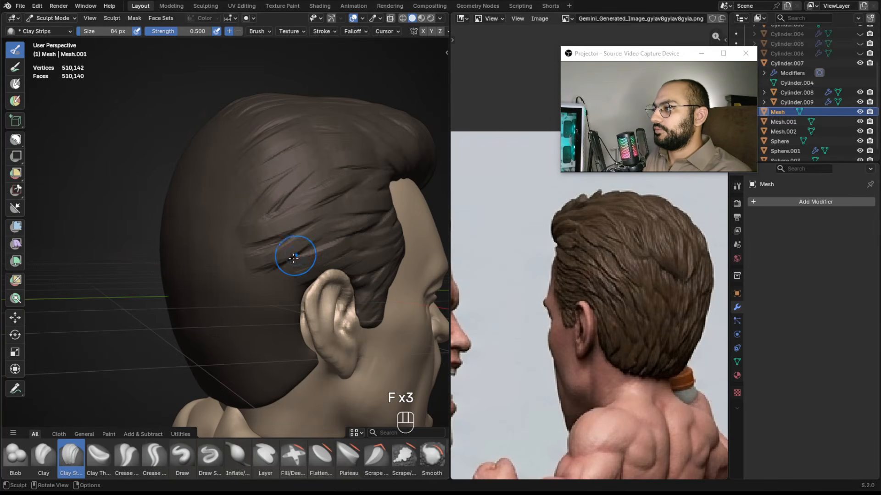
{"action": "middle_click_drag", "start_coordinate": [294, 258], "coordinate": [299, 237]}
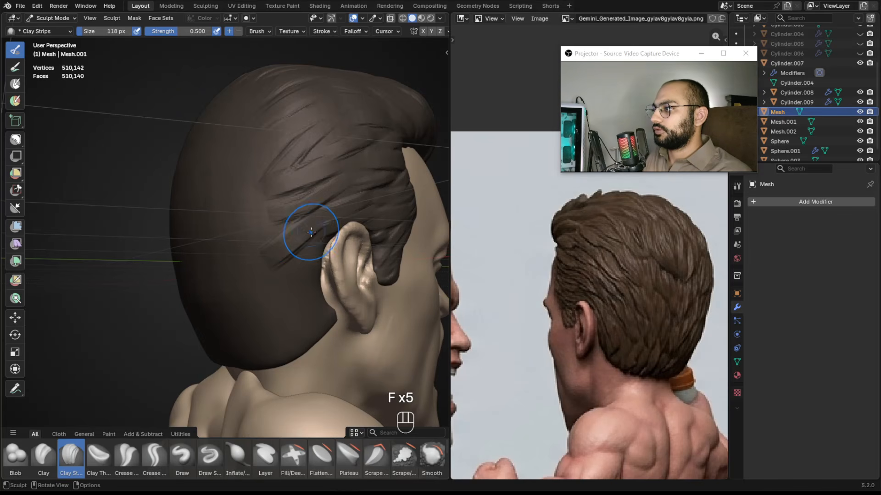
Add strands sweeping up from behind the ear at about 108 to 118 px, undoing one stroke.
{"action": "middle_click_drag", "start_coordinate": [292, 271], "coordinate": [303, 256]}
{"action": "key", "text": "f"}
{"action": "left_click", "coordinate": [304, 255]}
{"action": "key", "text": "ctrl+z"}
{"action": "key", "text": "f"}
{"action": "key", "text": "f"}
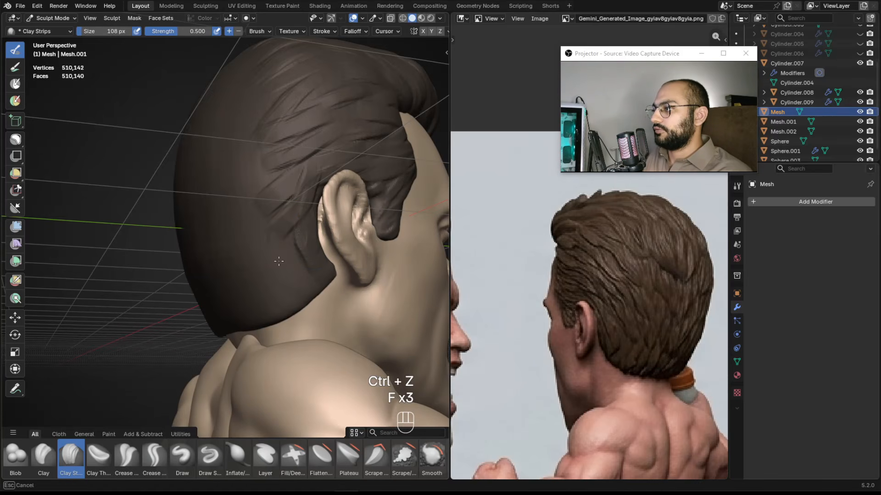
{"action": "middle_click_drag", "start_coordinate": [282, 303], "coordinate": [293, 216]}
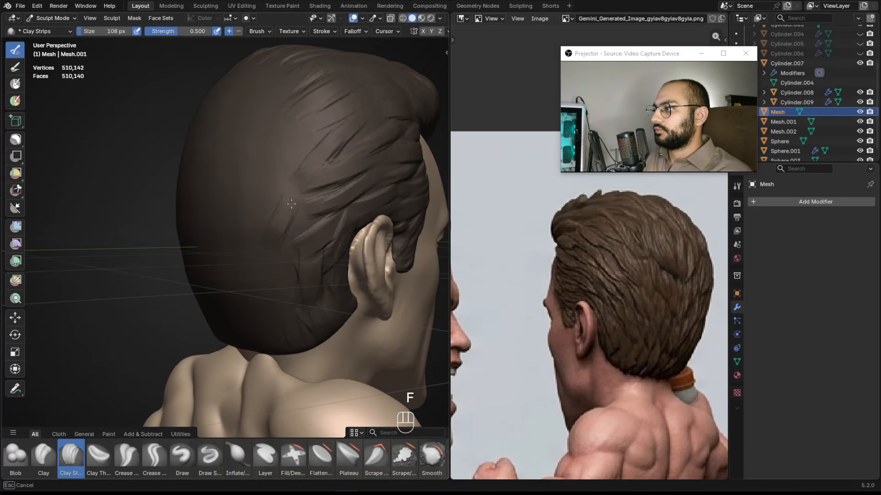
Sculpt strands on the back of the head, undoing three strokes and redoing them at about 80 to 116 px.
{"action": "key", "text": "f"}
{"action": "middle_click_drag", "start_coordinate": [277, 257], "coordinate": [315, 234]}
{"action": "key", "text": "f"}
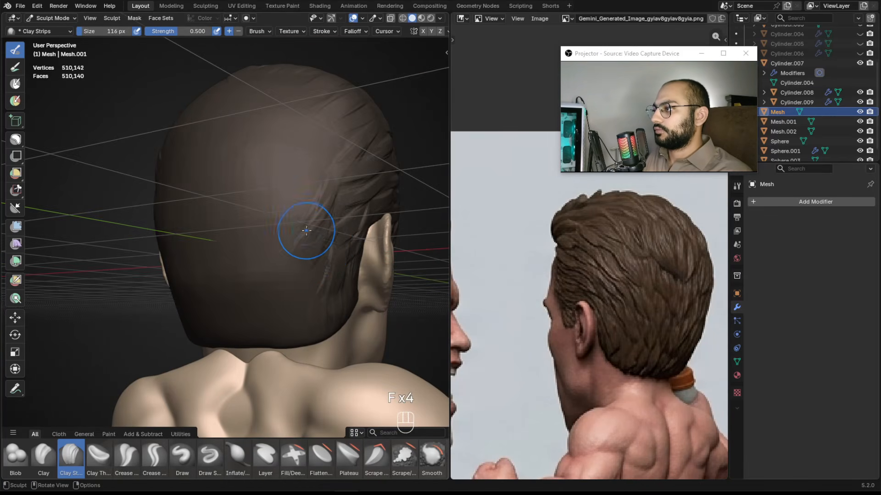
{"action": "left_click_drag", "start_coordinate": [320, 243], "coordinate": [311, 260]}
{"action": "mouse_move", "coordinate": [312, 245]}
{"action": "middle_mouse_down"}
{"action": "mouse_move", "coordinate": [330, 239]}
{"action": "mouse_move", "coordinate": [332, 225]}
{"action": "mouse_move", "coordinate": [302, 255]}
{"action": "middle_mouse_up"}
{"action": "key", "text": "f"}
{"action": "key", "text": "ctrl+z"}
{"action": "key", "text": "ctrl+z"}
{"action": "key", "text": "ctrl+z"}
{"action": "key", "text": "f"}
{"action": "left_click", "coordinate": [280, 254]}
{"action": "left_click_drag", "start_coordinate": [299, 261], "coordinate": [291, 301]}
{"action": "left_click_drag", "start_coordinate": [312, 236], "coordinate": [275, 248], "text": "alt"}
{"action": "key", "text": "f"}
{"action": "middle_click_drag", "start_coordinate": [291, 242], "coordinate": [309, 216]}
{"action": "key", "text": "f"}
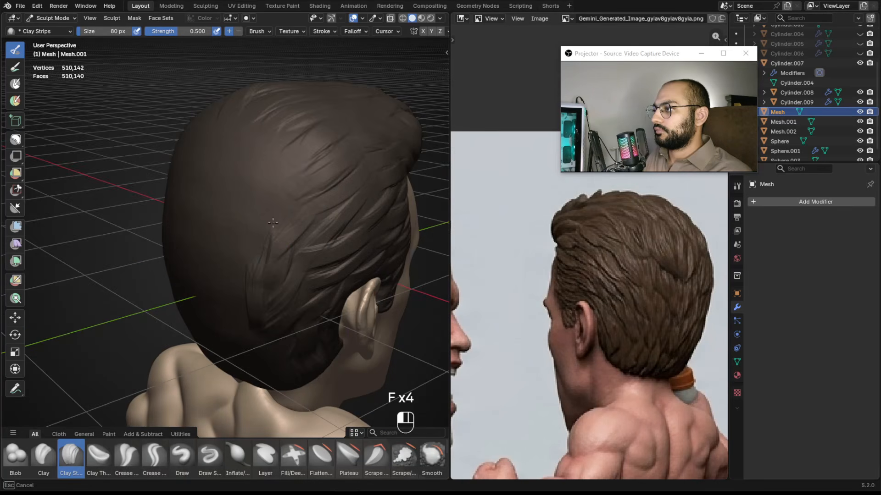
Add strands over the back and crown of the head with brush sizes up to about 140 px.
{"action": "left_click_drag", "start_coordinate": [293, 207], "coordinate": [270, 235]}
{"action": "key", "text": "f"}
{"action": "mouse_move", "coordinate": [252, 238]}
{"action": "middle_mouse_down", "text": "alt"}
{"action": "mouse_move", "coordinate": [289, 223]}
{"action": "mouse_move", "coordinate": [289, 197]}
{"action": "mouse_move", "coordinate": [260, 185]}
{"action": "mouse_move", "coordinate": [279, 202]}
{"action": "middle_mouse_up", "text": "alt"}
{"action": "key", "text": "f"}
{"action": "key", "text": "f"}
{"action": "left_click", "coordinate": [293, 182]}
{"action": "left_click_drag", "start_coordinate": [232, 158], "coordinate": [250, 191]}
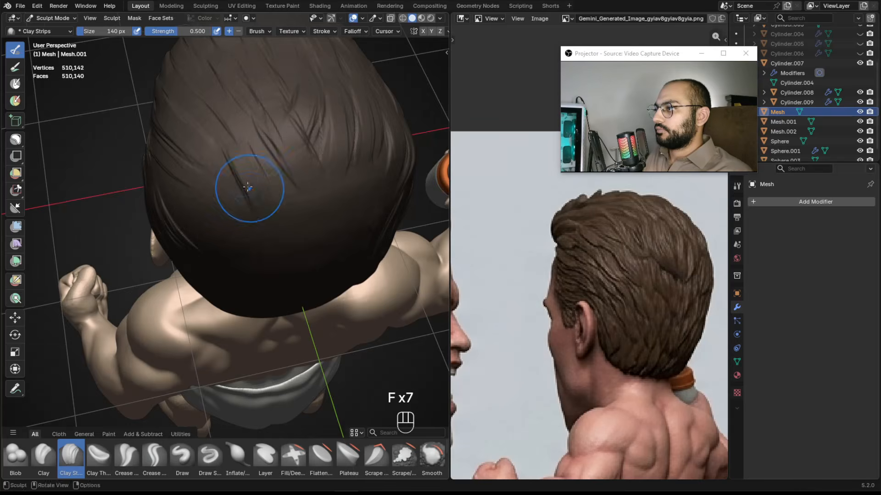
{"action": "middle_click_drag", "start_coordinate": [250, 190], "coordinate": [280, 232], "text": "alt+shift"}
{"action": "key", "text": "f"}
{"action": "left_click", "coordinate": [226, 158]}
{"action": "mouse_move", "coordinate": [238, 209]}
{"action": "middle_mouse_down", "text": "alt"}
{"action": "mouse_move", "coordinate": [266, 180]}
{"action": "mouse_move", "coordinate": [251, 177]}
{"action": "middle_mouse_up", "text": "alt"}
Sculpt strands across the top of the head seen from behind, brush sizes around 68 to 82 px.
{"action": "key", "text": "f"}
{"action": "key", "text": "f"}
{"action": "left_click", "coordinate": [153, 207]}
{"action": "middle_click_drag", "start_coordinate": [154, 207], "coordinate": [218, 227], "text": "alt"}
{"action": "key", "text": "f"}
{"action": "left_click", "coordinate": [200, 201]}
{"action": "key", "text": "f"}
{"action": "left_click", "coordinate": [220, 217]}
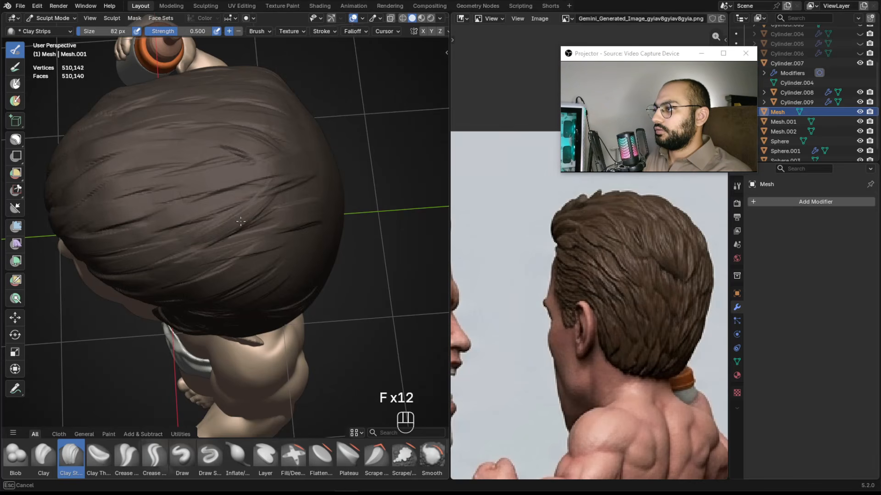
{"action": "middle_click_drag", "start_coordinate": [181, 238], "coordinate": [232, 202], "text": "alt+shift"}
{"action": "key", "text": "f"}
{"action": "left_click", "coordinate": [217, 184]}
{"action": "left_click_drag", "start_coordinate": [185, 184], "coordinate": [197, 187]}
{"action": "key", "text": "f"}
{"action": "left_click", "coordinate": [188, 182]}
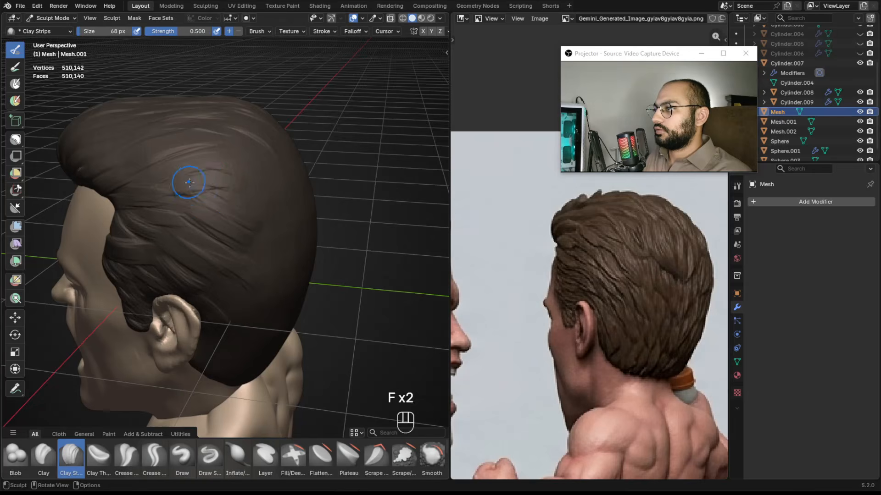
Sculpt Clay Strips strands along the side of the hair above the ear, brush sizes about 20 to 112 px.
{"action": "key", "text": "f"}
{"action": "left_click", "coordinate": [220, 209]}
{"action": "mouse_move", "coordinate": [234, 197]}
{"action": "middle_mouse_down", "text": "alt"}
{"action": "mouse_move", "coordinate": [213, 216]}
{"action": "mouse_move", "coordinate": [248, 209]}
{"action": "mouse_move", "coordinate": [224, 198]}
{"action": "middle_mouse_up", "text": "alt"}
{"action": "key", "text": "f"}
{"action": "left_click", "coordinate": [248, 203]}
{"action": "key", "text": "f"}
{"action": "middle_click_drag", "start_coordinate": [262, 195], "coordinate": [303, 179]}
{"action": "key", "text": "f"}
{"action": "left_click", "coordinate": [240, 161]}
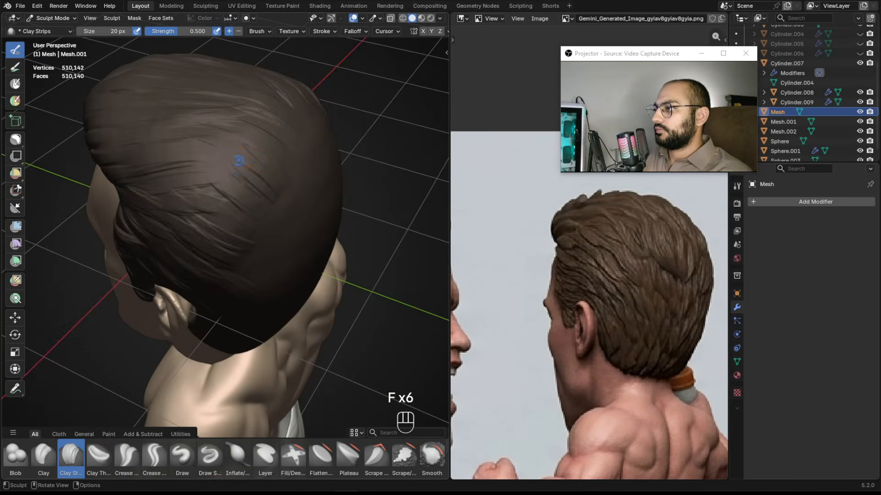
{"action": "middle_click_drag", "start_coordinate": [240, 161], "coordinate": [257, 175]}
{"action": "key", "text": "f"}
{"action": "left_click", "coordinate": [232, 177]}
{"action": "mouse_move", "coordinate": [191, 196]}
{"action": "left_mouse_down", "text": "alt"}
{"action": "mouse_move", "coordinate": [261, 208]}
{"action": "mouse_move", "coordinate": [256, 161]}
{"action": "mouse_move", "coordinate": [238, 205]}
{"action": "mouse_move", "coordinate": [235, 188]}
{"action": "mouse_move", "coordinate": [246, 198]}
{"action": "left_mouse_up", "text": "alt"}
{"action": "key", "text": "f"}
{"action": "left_click", "coordinate": [235, 190]}
{"action": "key", "text": "f"}
{"action": "left_click", "coordinate": [245, 209]}
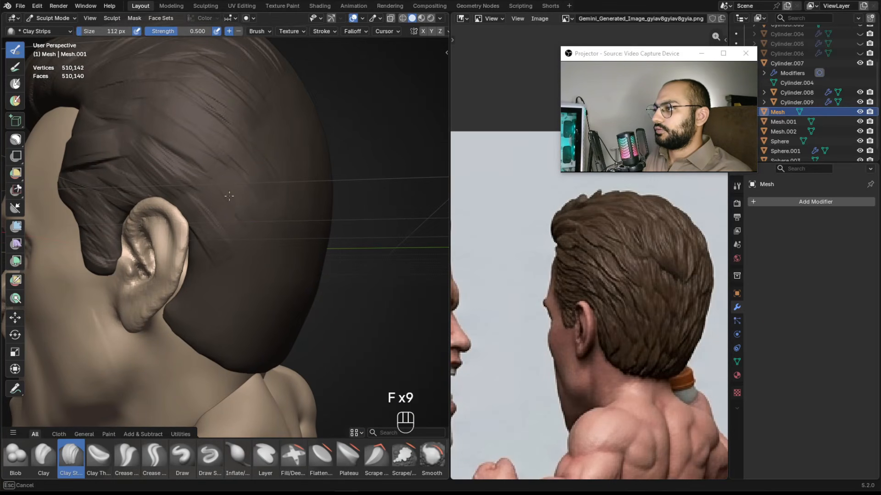
Add strands behind and around the ear with the brush at about 84 px.
{"action": "key", "text": "f"}
{"action": "left_click", "coordinate": [233, 233]}
{"action": "left_click_drag", "start_coordinate": [234, 229], "coordinate": [248, 246], "text": "alt"}
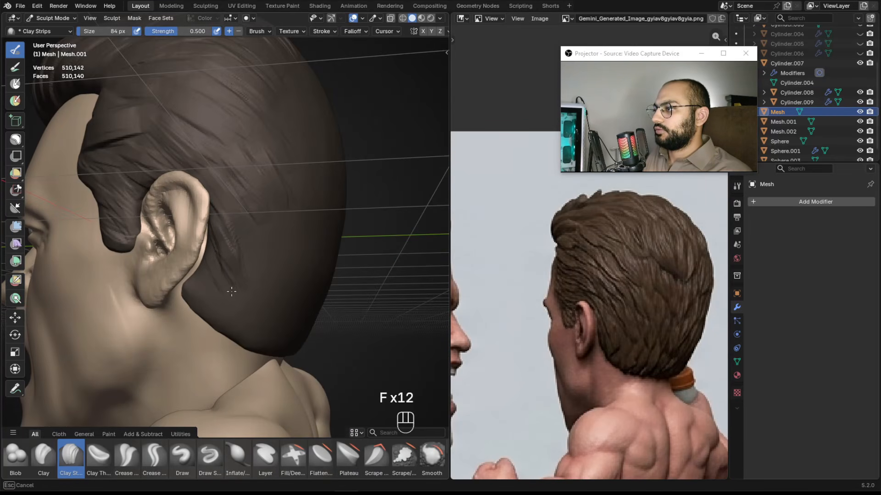
{"action": "left_click_drag", "start_coordinate": [214, 327], "coordinate": [229, 301], "text": "alt"}
{"action": "left_click_drag", "start_coordinate": [238, 250], "coordinate": [247, 271]}
{"action": "left_click_drag", "start_coordinate": [241, 259], "coordinate": [269, 277], "text": "alt"}
{"action": "key", "text": "f"}
{"action": "left_click", "coordinate": [256, 264]}
{"action": "left_click_drag", "start_coordinate": [230, 241], "coordinate": [242, 247], "text": "alt"}
{"action": "key", "text": "f"}
{"action": "left_click", "coordinate": [242, 247]}
{"action": "mouse_move", "coordinate": [246, 279]}
{"action": "left_mouse_down", "text": "alt"}
{"action": "mouse_move", "coordinate": [264, 286]}
{"action": "mouse_move", "coordinate": [275, 317]}
{"action": "mouse_move", "coordinate": [252, 273]}
{"action": "mouse_move", "coordinate": [255, 299]}
{"action": "mouse_move", "coordinate": [293, 246]}
{"action": "mouse_move", "coordinate": [334, 140]}
{"action": "left_mouse_up", "text": "alt"}
{"action": "key", "text": "f"}
{"action": "left_click", "coordinate": [273, 287]}
{"action": "key", "text": "f"}
{"action": "left_click", "coordinate": [255, 275]}
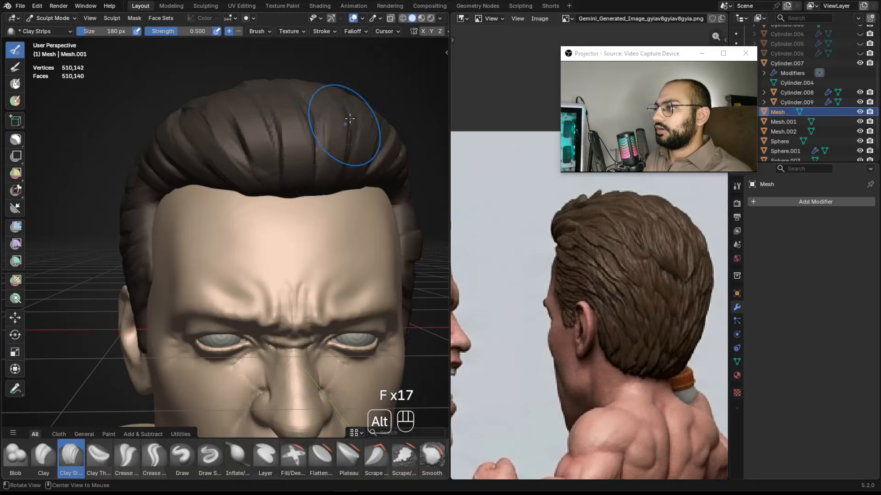
Undo a stray stroke and enable X-axis mirroring for sculpting.
{"action": "scroll", "coordinate": [298, 208], "scroll_direction": "down", "scroll_amount": 4}
{"action": "left_click_drag", "start_coordinate": [260, 198], "coordinate": [280, 202], "text": "alt"}
{"action": "scroll", "coordinate": [280, 202], "scroll_direction": "up", "scroll_amount": 3}
{"action": "left_click_drag", "start_coordinate": [280, 202], "coordinate": [280, 182], "text": "alt"}
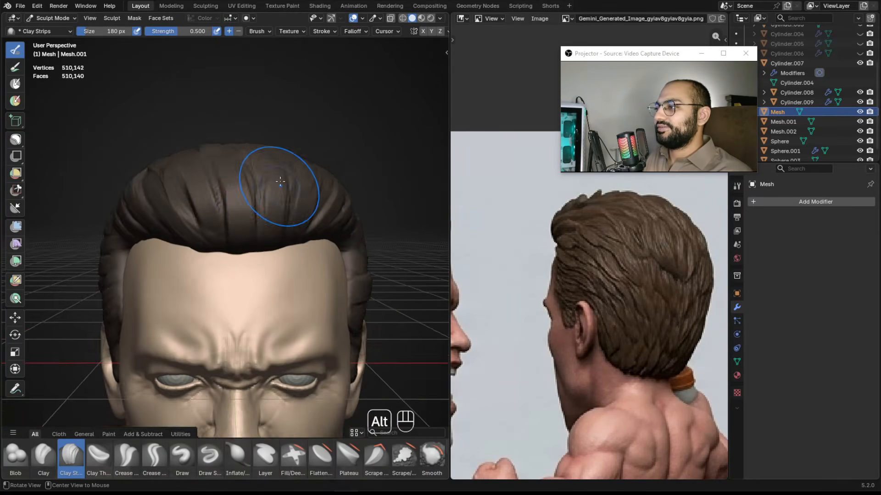
{"action": "scroll", "coordinate": [281, 182], "scroll_direction": "down", "scroll_amount": 2}
{"action": "scroll", "coordinate": [406, 32], "scroll_direction": "down", "scroll_amount": 3}
{"action": "left_click", "coordinate": [402, 31]}
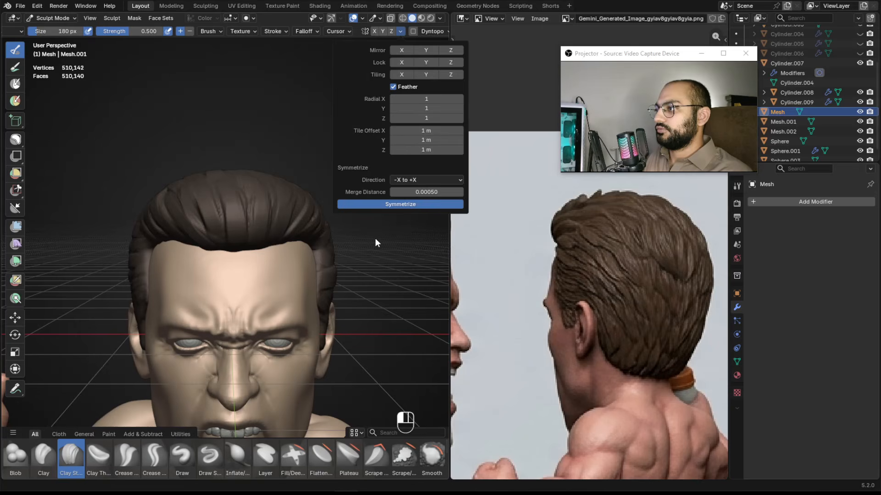
{"action": "mouse_move", "coordinate": [363, 222]}
{"action": "middle_mouse_down", "text": "alt"}
{"action": "mouse_move", "coordinate": [362, 255]}
{"action": "mouse_move", "coordinate": [243, 275]}
{"action": "mouse_move", "coordinate": [193, 331]}
{"action": "mouse_move", "coordinate": [346, 298]}
{"action": "mouse_move", "coordinate": [350, 232]}
{"action": "middle_mouse_up", "text": "alt"}
{"action": "key", "text": "ctrl+z"}
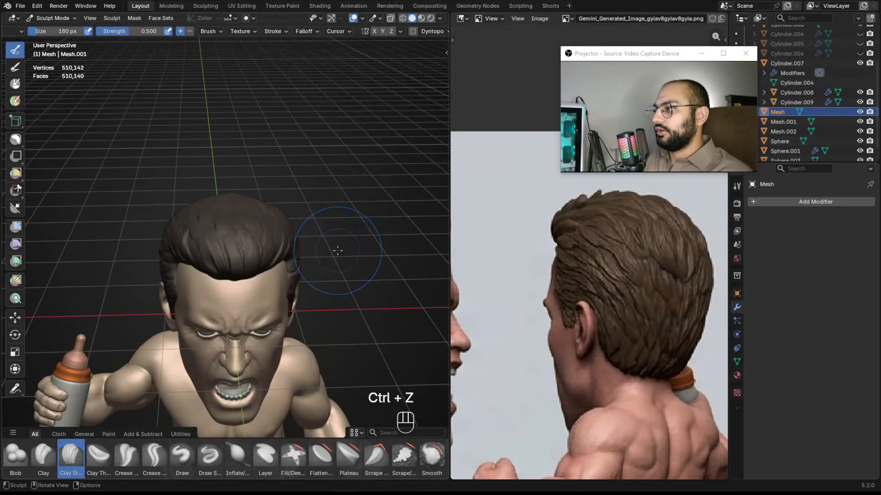
{"action": "middle_click_drag", "start_coordinate": [322, 191], "coordinate": [227, 151], "text": "alt"}
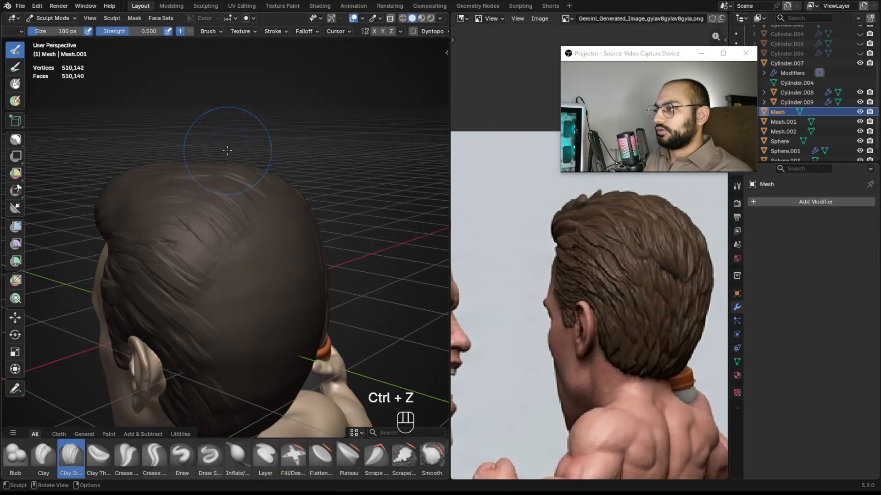
{"action": "left_click", "coordinate": [401, 31]}
{"action": "left_click", "coordinate": [374, 31]}
Sculpt mirrored strands over the back of the head with brush sizes about 112 to 122 px.
{"action": "mouse_move", "coordinate": [271, 235]}
{"action": "middle_mouse_down", "text": "alt"}
{"action": "mouse_move", "coordinate": [212, 226]}
{"action": "mouse_move", "coordinate": [222, 195]}
{"action": "middle_mouse_up", "text": "alt"}
{"action": "middle_click_drag", "start_coordinate": [222, 195], "coordinate": [202, 184], "text": "alt"}
{"action": "key", "text": "f"}
{"action": "left_click", "coordinate": [171, 219]}
{"action": "middle_click_drag", "start_coordinate": [176, 243], "coordinate": [173, 208], "text": "alt"}
{"action": "key", "text": "f"}
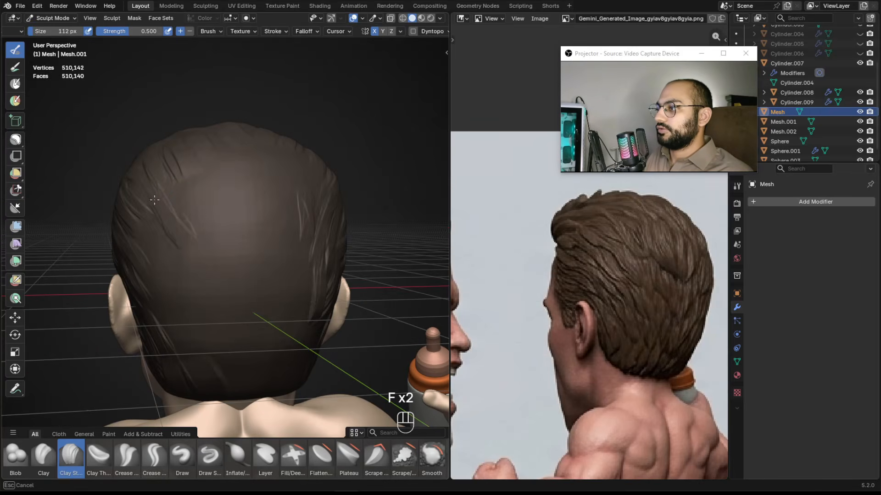
{"action": "left_click_drag", "start_coordinate": [188, 293], "coordinate": [190, 297]}
{"action": "middle_click_drag", "start_coordinate": [202, 252], "coordinate": [203, 234], "text": "alt+shift"}
{"action": "key", "text": "f"}
{"action": "left_click", "coordinate": [219, 230]}
{"action": "left_click_drag", "start_coordinate": [189, 222], "coordinate": [195, 264]}
{"action": "left_click_drag", "start_coordinate": [158, 231], "coordinate": [171, 276]}
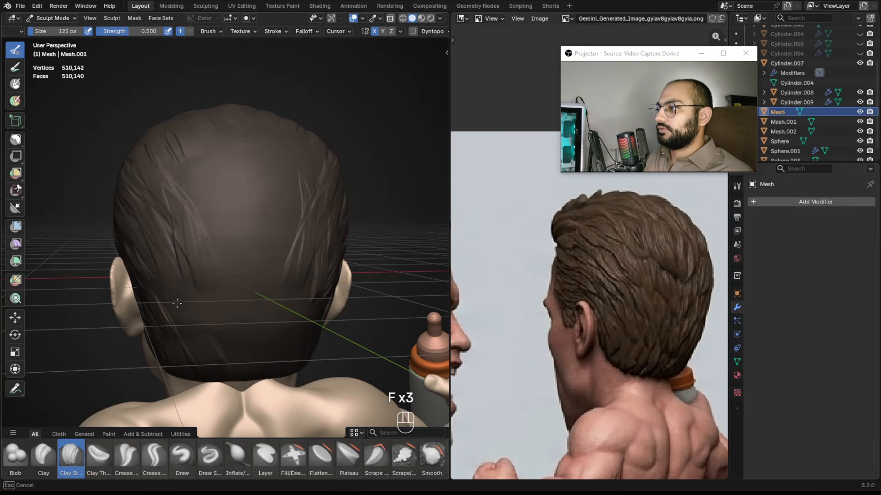
{"action": "middle_click_drag", "start_coordinate": [203, 341], "coordinate": [191, 280]}
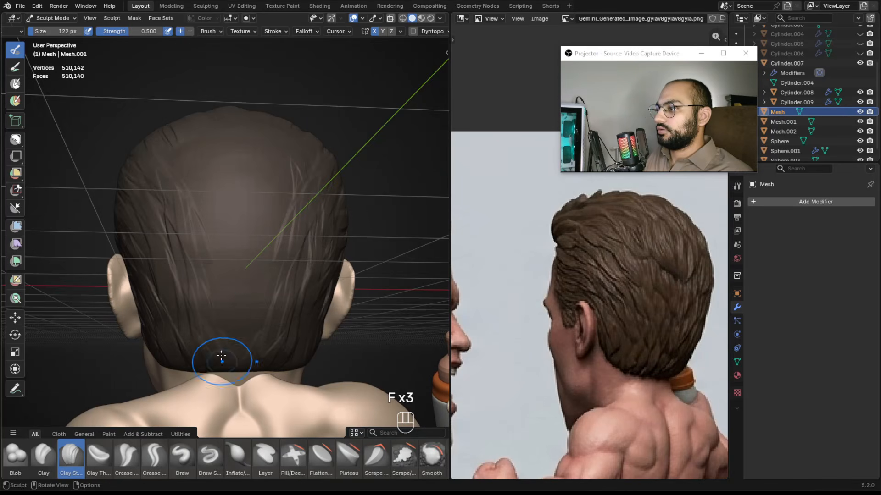
{"action": "middle_click_drag", "start_coordinate": [223, 365], "coordinate": [219, 302]}
{"action": "middle_click_drag", "start_coordinate": [199, 222], "coordinate": [212, 242]}
{"action": "key", "text": "f"}
{"action": "left_click", "coordinate": [215, 240]}
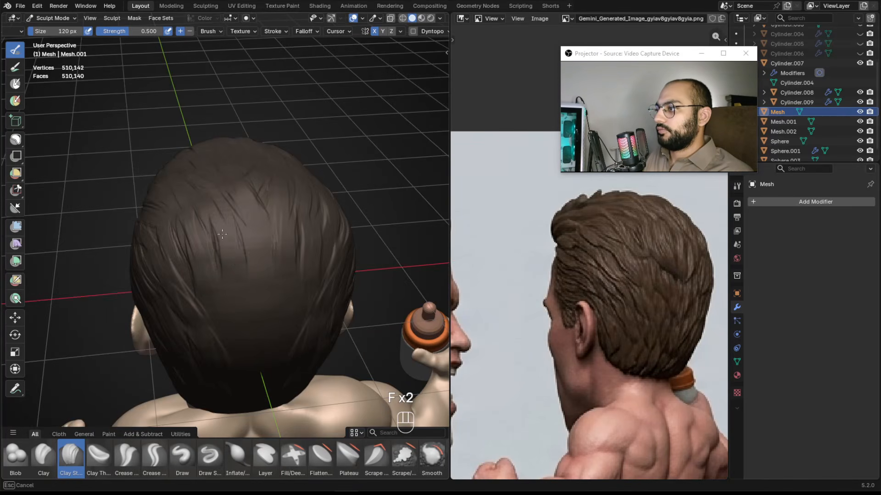
Turn off X mirroring and sculpt strands across the back and crown at about 120 to 124 px.
{"action": "left_click", "coordinate": [376, 32]}
{"action": "mouse_move", "coordinate": [338, 174]}
{"action": "left_mouse_down", "text": "alt"}
{"action": "mouse_move", "coordinate": [313, 179]}
{"action": "mouse_move", "coordinate": [296, 166]}
{"action": "left_mouse_up", "text": "alt"}
{"action": "key", "text": "f"}
{"action": "left_click", "coordinate": [266, 192]}
{"action": "key", "text": "f"}
{"action": "mouse_move", "coordinate": [264, 214]}
{"action": "left_mouse_down", "text": "alt+shift"}
{"action": "mouse_move", "coordinate": [279, 190]}
{"action": "mouse_move", "coordinate": [246, 229]}
{"action": "mouse_move", "coordinate": [265, 183]}
{"action": "left_mouse_up", "text": "alt+shift"}
{"action": "key", "text": "f"}
{"action": "left_click", "coordinate": [273, 214]}
{"action": "left_click_drag", "start_coordinate": [240, 242], "coordinate": [242, 250]}
{"action": "mouse_move", "coordinate": [241, 219]}
{"action": "left_mouse_down", "text": "alt+shift"}
{"action": "mouse_move", "coordinate": [242, 199]}
{"action": "mouse_move", "coordinate": [257, 227]}
{"action": "mouse_move", "coordinate": [304, 174]}
{"action": "left_mouse_up", "text": "alt+shift"}
{"action": "key", "text": "f"}
{"action": "left_click", "coordinate": [243, 192]}
{"action": "key", "text": "f"}
{"action": "key", "text": "f"}
{"action": "left_click", "coordinate": [268, 231]}
{"action": "left_click_drag", "start_coordinate": [253, 221], "coordinate": [243, 266], "text": "alt"}
Add strands down the back of the head toward the nape and sides, brush sizes about 86 to 124 px.
{"action": "key", "text": "f"}
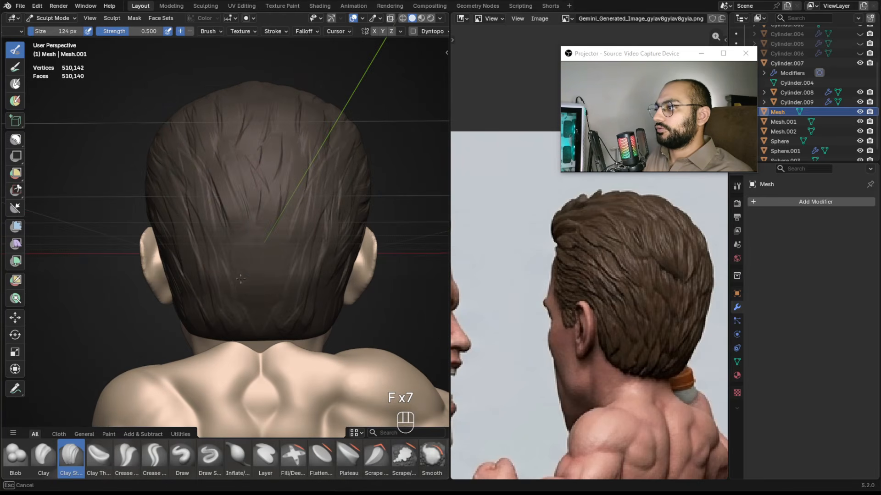
{"action": "left_click_drag", "start_coordinate": [256, 261], "coordinate": [257, 268]}
{"action": "key", "text": "f"}
{"action": "left_click", "coordinate": [266, 262]}
{"action": "left_click_drag", "start_coordinate": [271, 262], "coordinate": [267, 243], "text": "alt"}
{"action": "left_click_drag", "start_coordinate": [262, 317], "coordinate": [271, 323]}
{"action": "left_click_drag", "start_coordinate": [271, 321], "coordinate": [278, 294], "text": "alt"}
{"action": "key", "text": "f"}
{"action": "left_click", "coordinate": [274, 293]}
{"action": "mouse_move", "coordinate": [308, 179]}
{"action": "left_mouse_down", "text": "alt"}
{"action": "mouse_move", "coordinate": [292, 223]}
{"action": "mouse_move", "coordinate": [276, 235]}
{"action": "mouse_move", "coordinate": [289, 202]}
{"action": "mouse_move", "coordinate": [288, 229]}
{"action": "mouse_move", "coordinate": [314, 232]}
{"action": "left_mouse_up", "text": "alt"}
{"action": "key", "text": "f"}
{"action": "left_click", "coordinate": [290, 224]}
{"action": "key", "text": "f"}
{"action": "left_click", "coordinate": [275, 229]}
{"action": "key", "text": "f"}
{"action": "left_click", "coordinate": [288, 236]}
{"action": "key", "text": "f"}
{"action": "left_click", "coordinate": [281, 200]}
{"action": "key", "text": "f"}
{"action": "left_click", "coordinate": [285, 218]}
{"action": "key", "text": "f"}
{"action": "left_click", "coordinate": [257, 251]}
{"action": "key", "text": "f"}
{"action": "left_click", "coordinate": [246, 242]}
{"action": "mouse_move", "coordinate": [252, 252]}
{"action": "left_mouse_down", "text": "alt+shift"}
{"action": "mouse_move", "coordinate": [249, 228]}
{"action": "mouse_move", "coordinate": [267, 238]}
{"action": "mouse_move", "coordinate": [240, 261]}
{"action": "left_mouse_up", "text": "alt+shift"}
{"action": "key", "text": "f"}
{"action": "left_click", "coordinate": [235, 257]}
{"action": "mouse_move", "coordinate": [234, 259]}
{"action": "left_mouse_down"}
{"action": "mouse_move", "coordinate": [239, 278]}
{"action": "mouse_move", "coordinate": [262, 282]}
{"action": "mouse_move", "coordinate": [260, 316]}
{"action": "left_mouse_up"}
{"action": "key", "text": "f"}
{"action": "left_click", "coordinate": [273, 235]}
{"action": "mouse_move", "coordinate": [278, 245]}
{"action": "left_mouse_down", "text": "alt"}
{"action": "mouse_move", "coordinate": [258, 240]}
{"action": "mouse_move", "coordinate": [291, 272]}
{"action": "left_mouse_up", "text": "alt"}
{"action": "key", "text": "f"}
{"action": "left_click_drag", "start_coordinate": [304, 323], "coordinate": [312, 324]}
{"action": "key", "text": "f"}
{"action": "left_click_drag", "start_coordinate": [323, 323], "coordinate": [257, 270], "text": "alt"}
{"action": "left_click", "coordinate": [312, 299]}
{"action": "key", "text": "f"}
{"action": "left_click", "coordinate": [275, 283]}
{"action": "key", "text": "f"}
{"action": "left_click", "coordinate": [248, 274]}
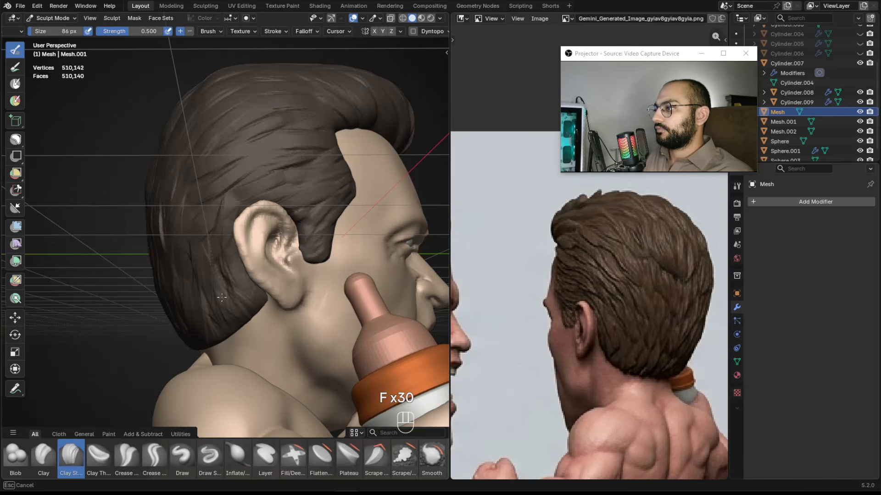
Sculpt strands along the front hairline and quiff with brush sizes about 60 to 74 px.
{"action": "mouse_move", "coordinate": [265, 290]}
{"action": "left_mouse_down", "text": "alt"}
{"action": "mouse_move", "coordinate": [306, 177]}
{"action": "mouse_move", "coordinate": [223, 223]}
{"action": "left_mouse_up", "text": "alt"}
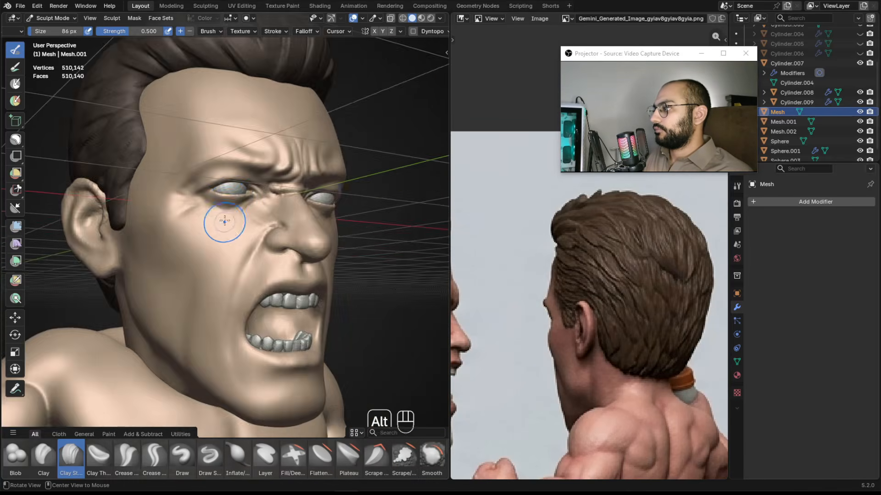
{"action": "right_click_drag", "start_coordinate": [223, 223], "coordinate": [220, 279], "text": "alt"}
{"action": "mouse_move", "coordinate": [238, 285]}
{"action": "left_mouse_down", "text": "alt"}
{"action": "mouse_move", "coordinate": [285, 261]}
{"action": "mouse_move", "coordinate": [253, 251]}
{"action": "left_mouse_up", "text": "alt"}
{"action": "right_click_drag", "start_coordinate": [253, 234], "coordinate": [261, 191], "text": "alt"}
{"action": "mouse_move", "coordinate": [261, 191]}
{"action": "left_mouse_down", "text": "alt+shift"}
{"action": "mouse_move", "coordinate": [281, 213]}
{"action": "mouse_move", "coordinate": [321, 183]}
{"action": "mouse_move", "coordinate": [275, 218]}
{"action": "mouse_move", "coordinate": [274, 201]}
{"action": "mouse_move", "coordinate": [282, 266]}
{"action": "left_mouse_up", "text": "alt+shift"}
{"action": "right_click_drag", "start_coordinate": [282, 266], "coordinate": [281, 202], "text": "alt"}
{"action": "key", "text": "f"}
{"action": "mouse_move", "coordinate": [281, 202]}
{"action": "left_mouse_down", "text": "alt"}
{"action": "mouse_move", "coordinate": [270, 229]}
{"action": "mouse_move", "coordinate": [294, 235]}
{"action": "left_mouse_up", "text": "alt"}
{"action": "key", "text": "f"}
{"action": "left_click", "coordinate": [266, 186]}
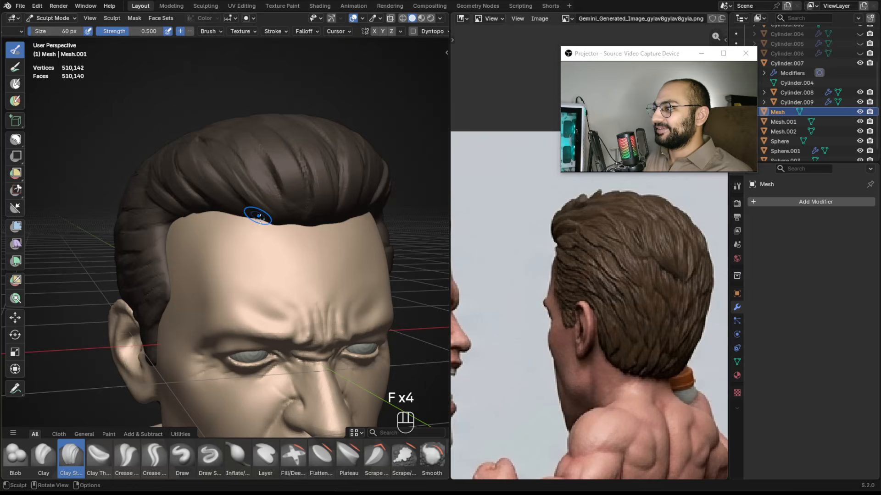
{"action": "key", "text": "f"}
{"action": "left_click", "coordinate": [233, 213]}
{"action": "mouse_move", "coordinate": [248, 215]}
{"action": "left_mouse_down", "text": "alt"}
{"action": "mouse_move", "coordinate": [232, 214]}
{"action": "mouse_move", "coordinate": [237, 197]}
{"action": "mouse_move", "coordinate": [216, 202]}
{"action": "mouse_move", "coordinate": [220, 193]}
{"action": "mouse_move", "coordinate": [228, 222]}
{"action": "mouse_move", "coordinate": [230, 204]}
{"action": "left_mouse_up", "text": "alt"}
{"action": "key", "text": "f"}
{"action": "left_click", "coordinate": [250, 201]}
{"action": "key", "text": "f"}
{"action": "left_click", "coordinate": [202, 151]}
{"action": "key", "text": "f"}
{"action": "left_click", "coordinate": [193, 178]}
{"action": "key", "text": "f"}
Undo the last stroke and resculpt strands on top of the quiff at about 76 to 84 px.
{"action": "key", "text": "f"}
{"action": "left_click", "coordinate": [239, 199]}
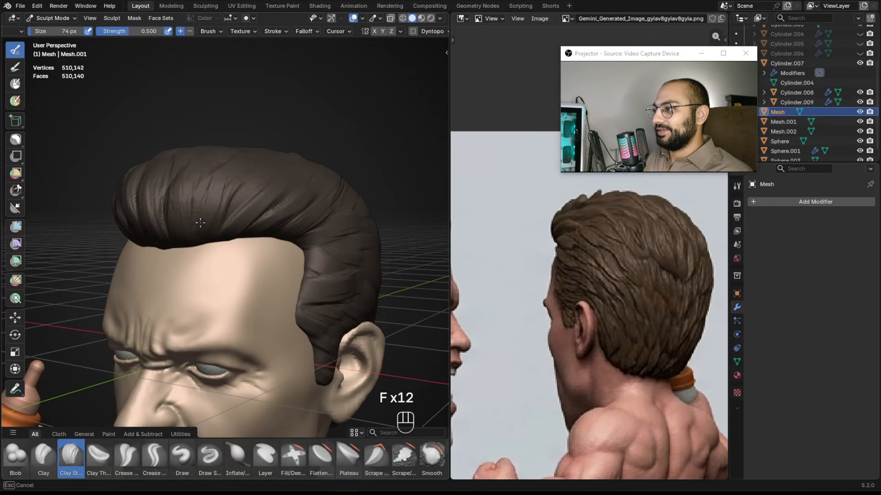
{"action": "key", "text": "ctrl+z"}
{"action": "mouse_move", "coordinate": [200, 230]}
{"action": "left_mouse_down"}
{"action": "mouse_move", "coordinate": [212, 215]}
{"action": "mouse_move", "coordinate": [242, 216]}
{"action": "left_mouse_up"}
{"action": "key", "text": "f"}
{"action": "left_click", "coordinate": [247, 219]}
{"action": "left_click_drag", "start_coordinate": [265, 239], "coordinate": [271, 232]}
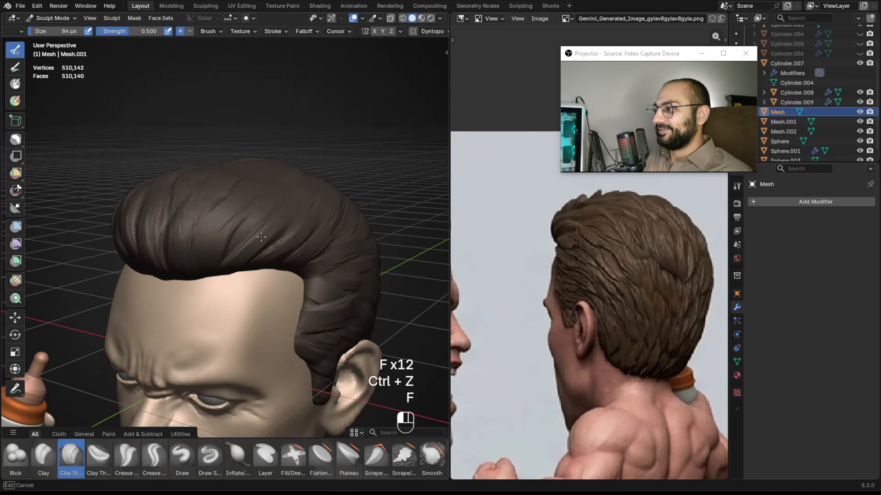
{"action": "key", "text": "f"}
{"action": "left_click", "coordinate": [213, 257]}
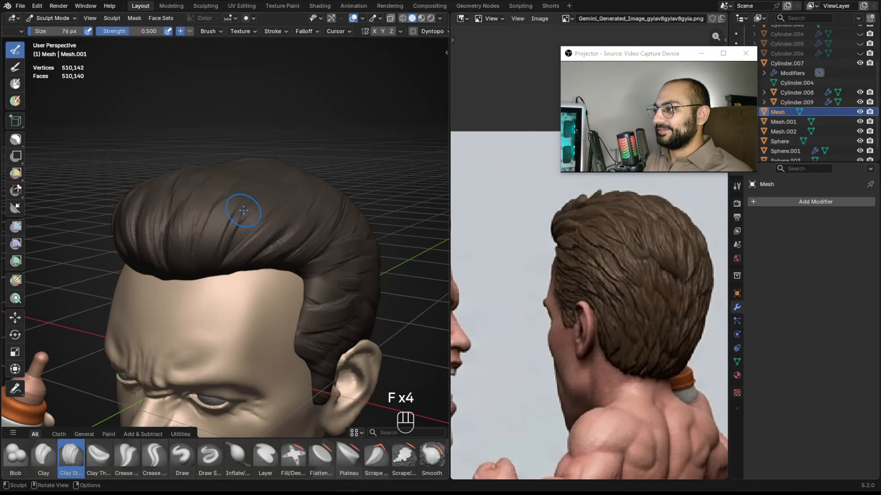
Switch to the Snake Hook brush and pull the front edge of the quiff outward.
{"action": "mouse_move", "coordinate": [240, 237]}
{"action": "left_mouse_down", "text": "alt"}
{"action": "mouse_move", "coordinate": [269, 233]}
{"action": "mouse_move", "coordinate": [305, 210]}
{"action": "mouse_move", "coordinate": [291, 217]}
{"action": "mouse_move", "coordinate": [290, 251]}
{"action": "mouse_move", "coordinate": [304, 250]}
{"action": "mouse_move", "coordinate": [301, 270]}
{"action": "left_mouse_up", "text": "alt"}
{"action": "left_click_drag", "start_coordinate": [301, 270], "coordinate": [362, 102], "text": "alt"}
{"action": "mouse_move", "coordinate": [458, 214]}
{"action": "left_mouse_down", "text": "alt"}
{"action": "mouse_move", "coordinate": [564, 213]}
{"action": "mouse_move", "coordinate": [647, 225]}
{"action": "left_mouse_up", "text": "alt"}
{"action": "mouse_move", "coordinate": [298, 223]}
{"action": "left_mouse_down", "text": "alt"}
{"action": "mouse_move", "coordinate": [380, 211]}
{"action": "mouse_move", "coordinate": [268, 248]}
{"action": "mouse_move", "coordinate": [275, 252]}
{"action": "mouse_move", "coordinate": [275, 205]}
{"action": "mouse_move", "coordinate": [293, 233]}
{"action": "mouse_move", "coordinate": [277, 236]}
{"action": "mouse_move", "coordinate": [231, 303]}
{"action": "left_mouse_up", "text": "alt"}
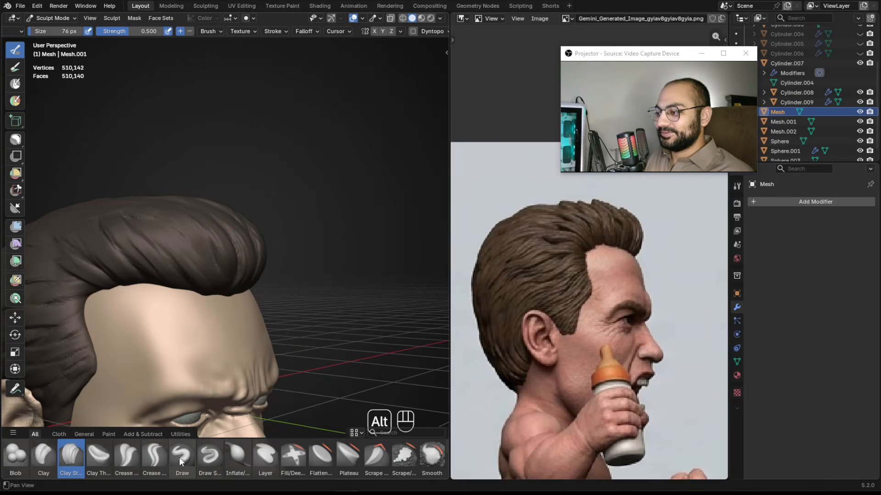
{"action": "scroll", "coordinate": [179, 459], "scroll_direction": "down", "scroll_amount": 2}
{"action": "scroll", "coordinate": [159, 452], "scroll_direction": "down", "scroll_amount": 1}
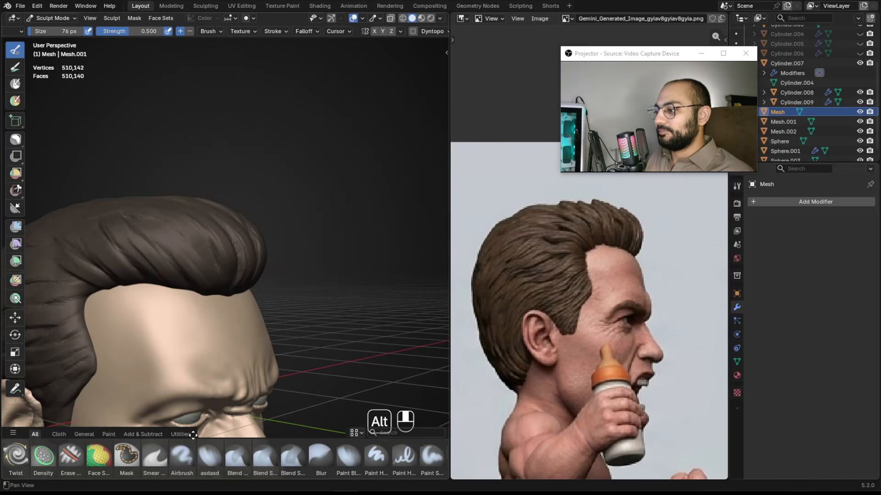
{"action": "scroll", "coordinate": [140, 461], "scroll_direction": "up", "scroll_amount": 1}
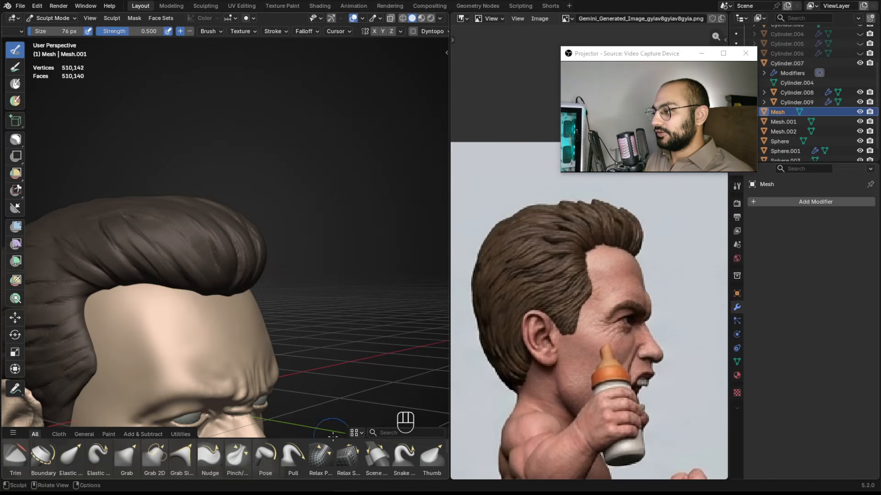
{"action": "left_click", "coordinate": [403, 459]}
{"action": "left_click_drag", "start_coordinate": [178, 241], "coordinate": [253, 245], "text": "alt+shift"}
{"action": "left_click_drag", "start_coordinate": [253, 245], "coordinate": [322, 237], "text": "ctrl+alt"}
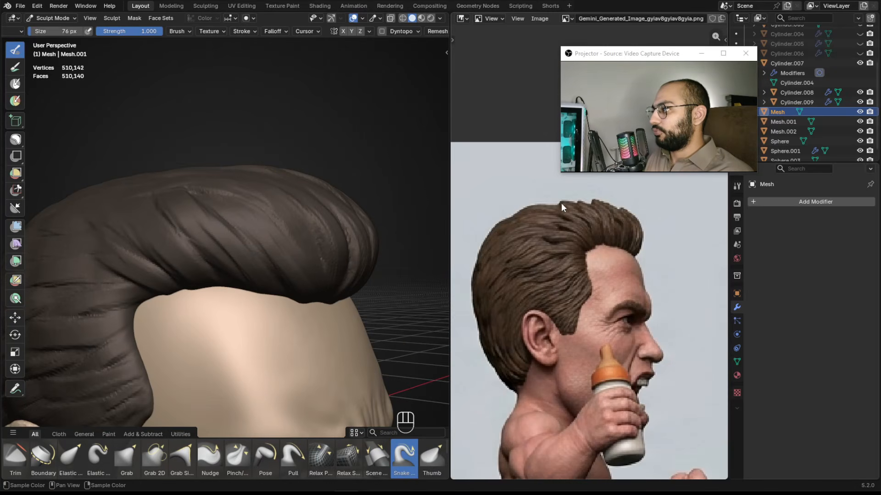
{"action": "left_click_drag", "start_coordinate": [218, 226], "coordinate": [239, 223], "text": "alt"}
{"action": "mouse_move", "coordinate": [239, 223]}
{"action": "left_mouse_down", "text": "alt+shift"}
{"action": "mouse_move", "coordinate": [277, 222]}
{"action": "mouse_move", "coordinate": [287, 238]}
{"action": "mouse_move", "coordinate": [288, 201]}
{"action": "mouse_move", "coordinate": [256, 230]}
{"action": "left_mouse_up", "text": "alt+shift"}
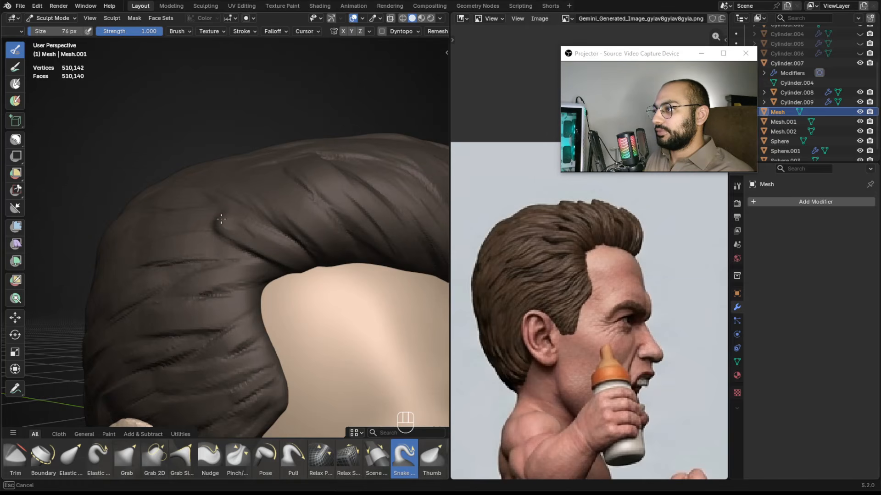
Pull strand tips upward along the top of the quiff with Snake Hook at about 86 px, undoing missed strokes.
{"action": "key", "text": "ctrl+z"}
{"action": "key", "text": "f"}
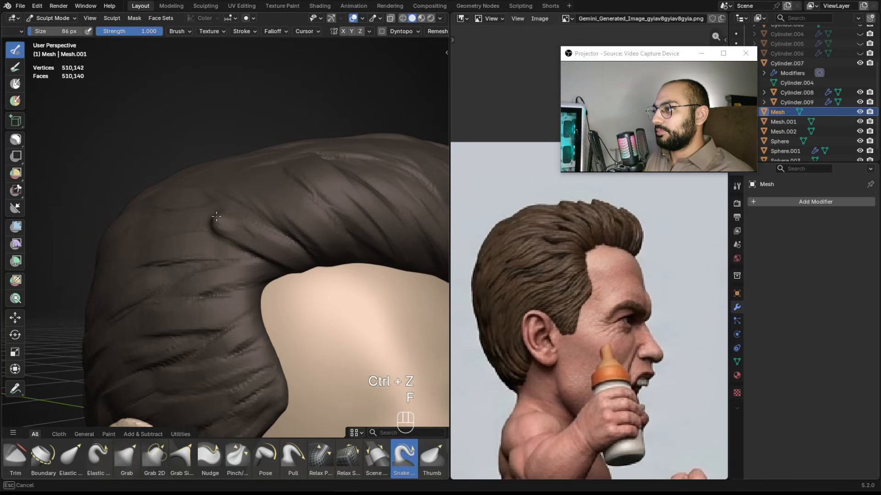
{"action": "mouse_move", "coordinate": [202, 212]}
{"action": "left_mouse_down", "text": "ctrl+alt"}
{"action": "mouse_move", "coordinate": [230, 192]}
{"action": "mouse_move", "coordinate": [252, 207]}
{"action": "left_mouse_up", "text": "ctrl+alt"}
{"action": "left_click_drag", "start_coordinate": [279, 173], "coordinate": [251, 157]}
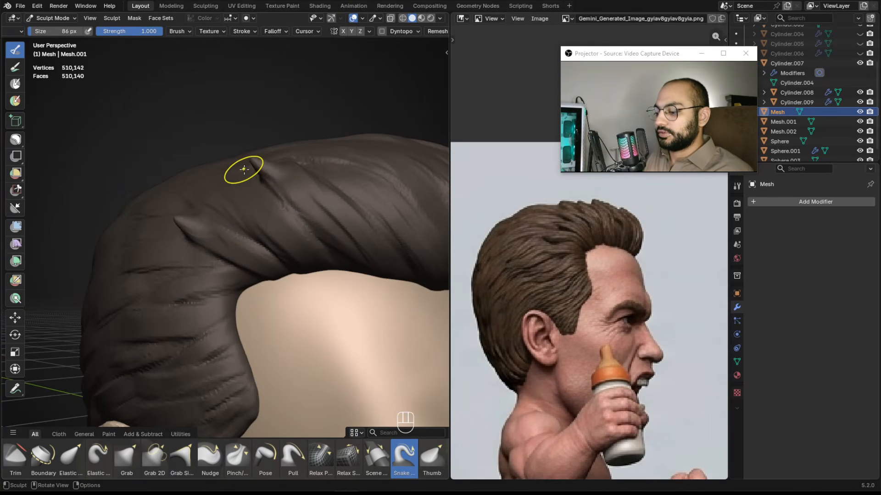
{"action": "key", "text": "ctrl+z"}
{"action": "left_click_drag", "start_coordinate": [303, 169], "coordinate": [261, 163], "text": "alt+shift"}
Enlarge the Snake Hook brush to about 144 px and undo the last quiff strokes.
{"action": "key", "text": "f"}
{"action": "left_click", "coordinate": [296, 172]}
{"action": "key", "text": "ctrl+z"}
{"action": "key", "text": "f"}
{"action": "left_click", "coordinate": [257, 161]}
{"action": "key", "text": "ctrl+z"}
{"action": "key", "text": "f"}
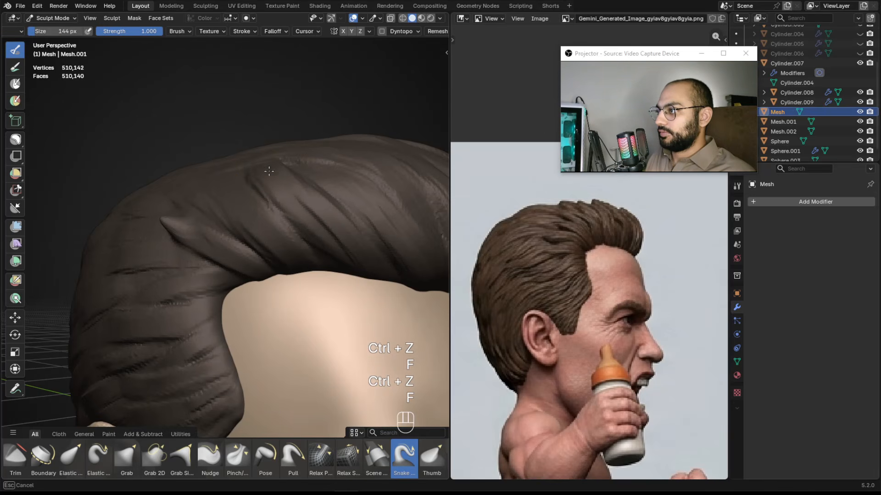
{"action": "key", "text": "ctrl+z"}
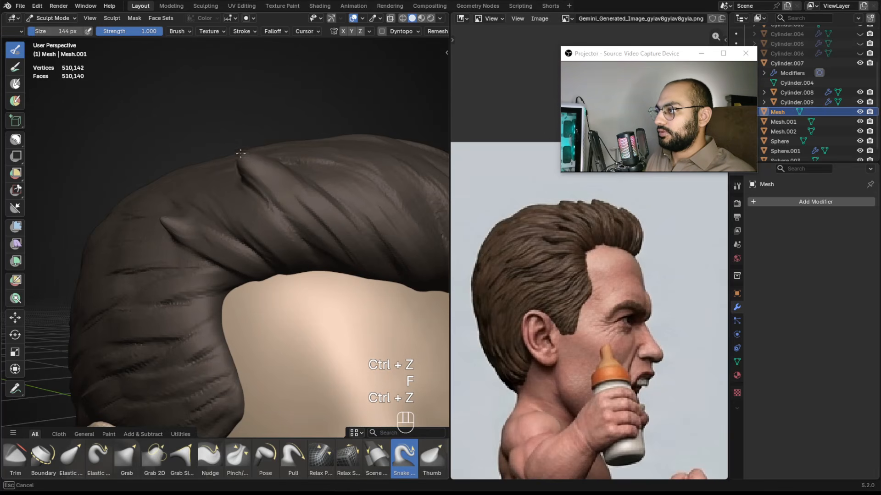
Pull strand tips out of the front of the quiff with Snake Hook at about 86 px.
{"action": "scroll", "coordinate": [251, 178], "scroll_direction": "down", "scroll_amount": 4}
{"action": "mouse_move", "coordinate": [251, 178]}
{"action": "left_mouse_down", "text": "alt"}
{"action": "mouse_move", "coordinate": [162, 225]}
{"action": "mouse_move", "coordinate": [223, 196]}
{"action": "left_mouse_up", "text": "alt"}
{"action": "key", "text": "f"}
{"action": "left_click", "coordinate": [176, 208]}
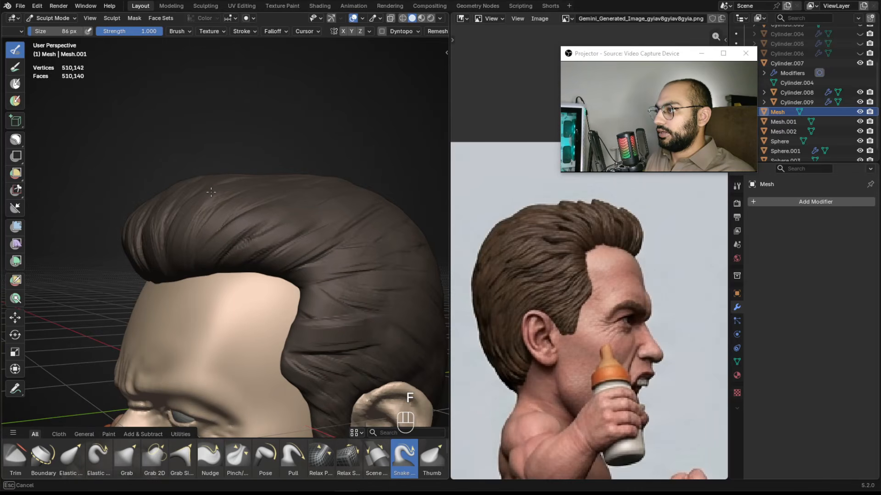
{"action": "left_click_drag", "start_coordinate": [251, 170], "coordinate": [232, 198], "text": "alt"}
{"action": "key", "text": "ctrl+z"}
{"action": "mouse_move", "coordinate": [232, 198]}
{"action": "left_mouse_down", "text": "ctrl+alt"}
{"action": "mouse_move", "coordinate": [240, 193]}
{"action": "mouse_move", "coordinate": [231, 198]}
{"action": "mouse_move", "coordinate": [275, 224]}
{"action": "left_mouse_up", "text": "ctrl+alt"}
{"action": "left_click_drag", "start_coordinate": [329, 228], "coordinate": [281, 207], "text": "alt+shift"}
Hook more strand tips up across the top of the quiff, undoing unwanted strokes.
{"action": "mouse_move", "coordinate": [280, 231]}
{"action": "left_mouse_down"}
{"action": "mouse_move", "coordinate": [281, 205]}
{"action": "mouse_move", "coordinate": [213, 179]}
{"action": "mouse_move", "coordinate": [234, 181]}
{"action": "left_mouse_up"}
{"action": "key", "text": "ctrl+z"}
{"action": "mouse_move", "coordinate": [234, 181]}
{"action": "left_mouse_down", "text": "ctrl+alt"}
{"action": "mouse_move", "coordinate": [248, 157]}
{"action": "mouse_move", "coordinate": [199, 170]}
{"action": "left_mouse_up", "text": "ctrl+alt"}
{"action": "left_click_drag", "start_coordinate": [246, 141], "coordinate": [246, 127]}
{"action": "mouse_move", "coordinate": [249, 146]}
{"action": "left_mouse_down", "text": "alt"}
{"action": "mouse_move", "coordinate": [299, 167]}
{"action": "mouse_move", "coordinate": [317, 206]}
{"action": "left_mouse_up", "text": "alt"}
{"action": "mouse_move", "coordinate": [316, 206]}
{"action": "left_mouse_down", "text": "alt"}
{"action": "mouse_move", "coordinate": [363, 250]}
{"action": "mouse_move", "coordinate": [291, 227]}
{"action": "mouse_move", "coordinate": [272, 183]}
{"action": "left_mouse_up", "text": "alt"}
{"action": "key", "text": "ctrl+z"}
{"action": "mouse_move", "coordinate": [272, 182]}
{"action": "left_mouse_down", "text": "alt"}
{"action": "mouse_move", "coordinate": [248, 174]}
{"action": "mouse_move", "coordinate": [214, 180]}
{"action": "left_mouse_up", "text": "alt"}
{"action": "right_click_drag", "start_coordinate": [291, 95], "coordinate": [206, 149]}
{"action": "mouse_move", "coordinate": [221, 172]}
{"action": "left_mouse_down", "text": "alt"}
{"action": "mouse_move", "coordinate": [211, 186]}
{"action": "mouse_move", "coordinate": [213, 179]}
{"action": "left_mouse_up", "text": "alt"}
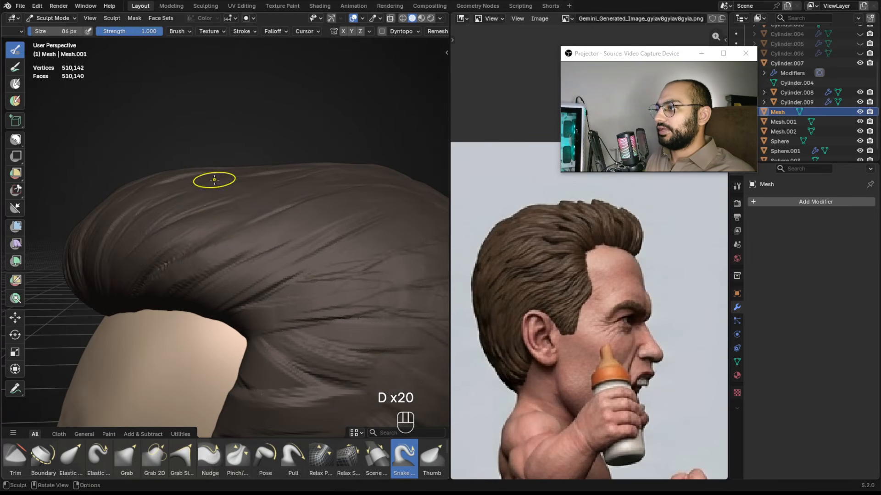
Pull strand tips along the back of the quiff at about 114 px, undoing the misplaced ones.
{"action": "key", "text": "f"}
{"action": "key", "text": "f"}
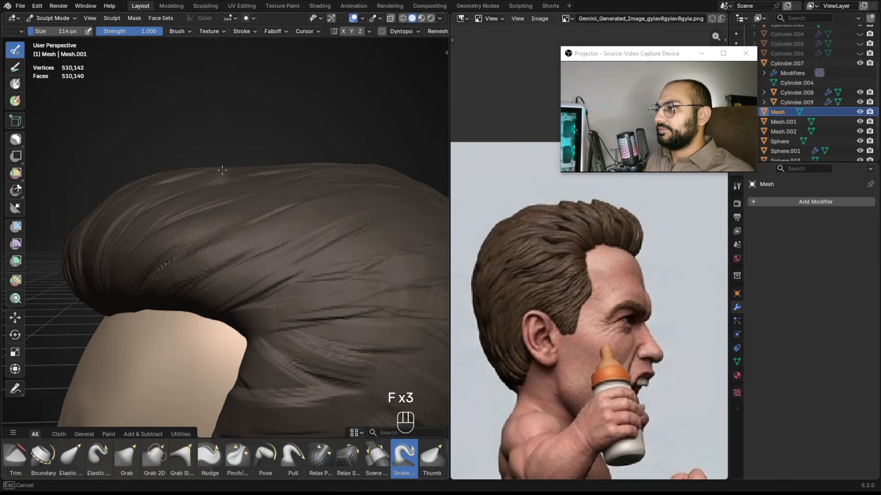
{"action": "mouse_move", "coordinate": [270, 141]}
{"action": "left_mouse_down", "text": "alt"}
{"action": "mouse_move", "coordinate": [348, 157]}
{"action": "mouse_move", "coordinate": [214, 183]}
{"action": "left_mouse_up", "text": "alt"}
{"action": "key", "text": "ctrl+z"}
{"action": "mouse_move", "coordinate": [270, 179]}
{"action": "left_mouse_down"}
{"action": "mouse_move", "coordinate": [275, 161]}
{"action": "mouse_move", "coordinate": [338, 212]}
{"action": "mouse_move", "coordinate": [302, 211]}
{"action": "mouse_move", "coordinate": [293, 193]}
{"action": "left_mouse_up"}
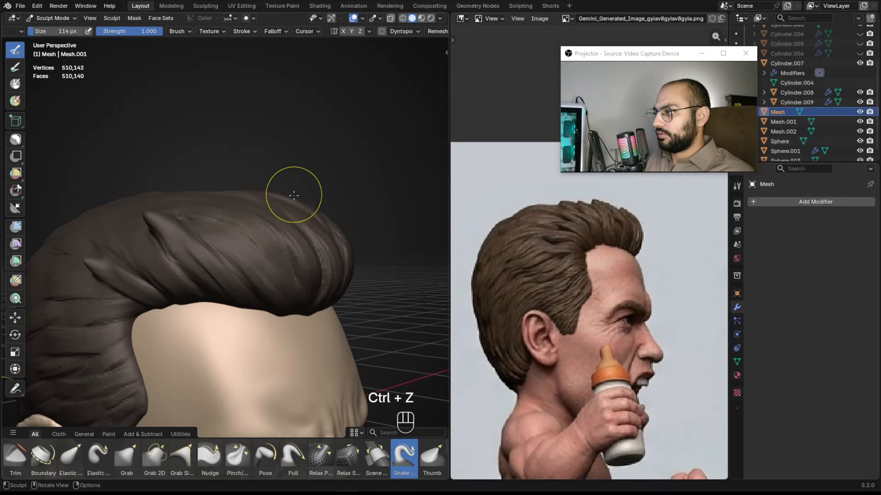
{"action": "key", "text": "ctrl+z"}
Pull a strand tip up at the crown with a 72 px brush and set the size to about 98 px.
{"action": "key", "text": "f"}
{"action": "left_click", "coordinate": [278, 199]}
{"action": "key", "text": "ctrl+z"}
{"action": "key", "text": "f"}
{"action": "left_click", "coordinate": [281, 203]}
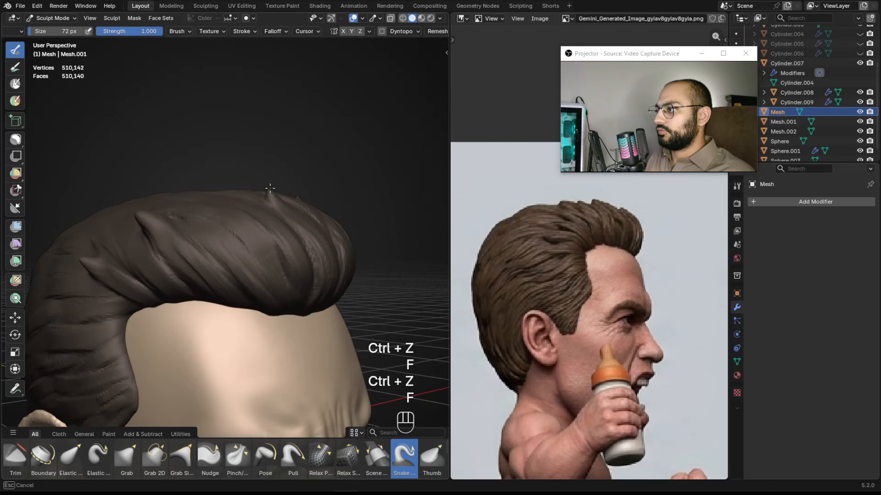
{"action": "mouse_move", "coordinate": [299, 205]}
{"action": "left_mouse_down", "text": "alt"}
{"action": "mouse_move", "coordinate": [238, 206]}
{"action": "mouse_move", "coordinate": [293, 208]}
{"action": "left_mouse_up", "text": "alt"}
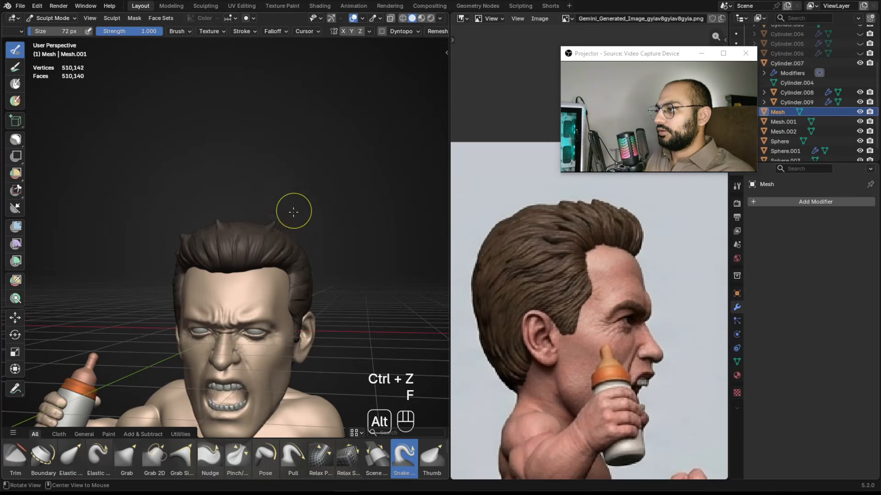
{"action": "mouse_move", "coordinate": [277, 256]}
{"action": "left_mouse_down", "text": "alt"}
{"action": "mouse_move", "coordinate": [319, 287]}
{"action": "mouse_move", "coordinate": [277, 251]}
{"action": "mouse_move", "coordinate": [292, 222]}
{"action": "left_mouse_up", "text": "alt"}
{"action": "key", "text": "f"}
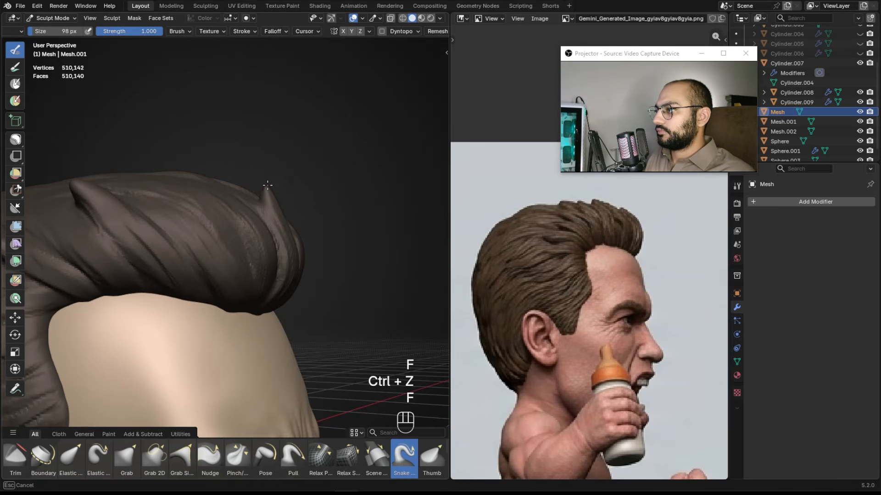
Hook a strand tip out at the front edge of the quiff at about 98 px.
{"action": "middle_click_drag", "start_coordinate": [238, 215], "coordinate": [258, 216]}
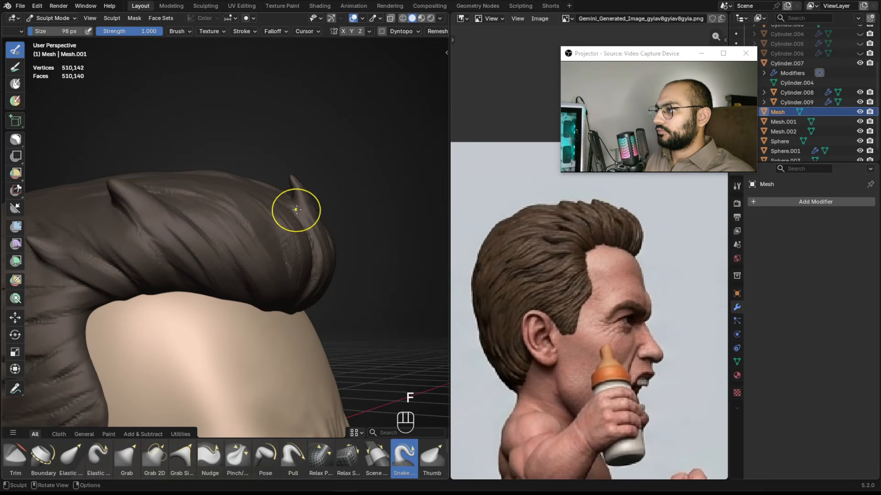
{"action": "key", "text": "ctrl+z"}
{"action": "mouse_move", "coordinate": [271, 215]}
{"action": "middle_mouse_down", "text": "alt"}
{"action": "mouse_move", "coordinate": [283, 203]}
{"action": "mouse_move", "coordinate": [196, 216]}
{"action": "mouse_move", "coordinate": [180, 209]}
{"action": "middle_mouse_up", "text": "alt"}
{"action": "key", "text": "f"}
{"action": "left_click", "coordinate": [275, 203]}
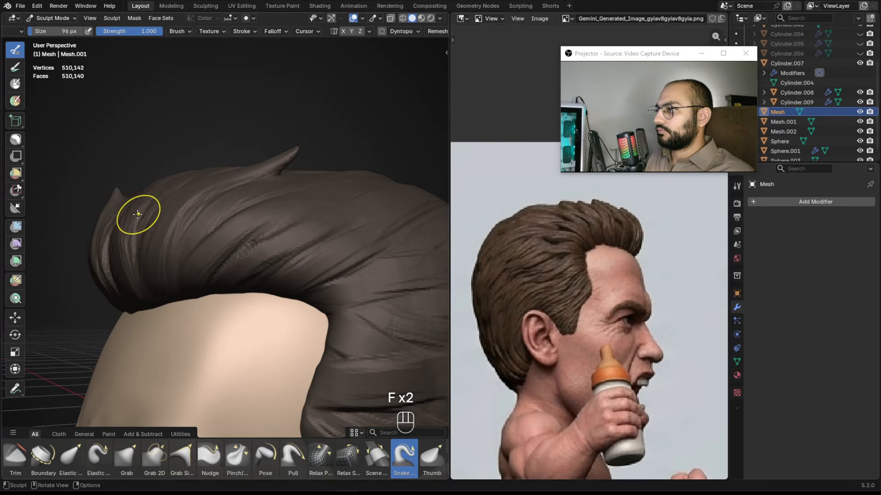
Pull further strand tips across the top of the quiff with an 88 px brush.
{"action": "key", "text": "ctrl+z"}
{"action": "mouse_move", "coordinate": [212, 207]}
{"action": "middle_mouse_down", "text": "alt"}
{"action": "mouse_move", "coordinate": [216, 232]}
{"action": "mouse_move", "coordinate": [228, 207]}
{"action": "middle_mouse_up", "text": "alt"}
{"action": "key", "text": "f"}
{"action": "left_click", "coordinate": [210, 202]}
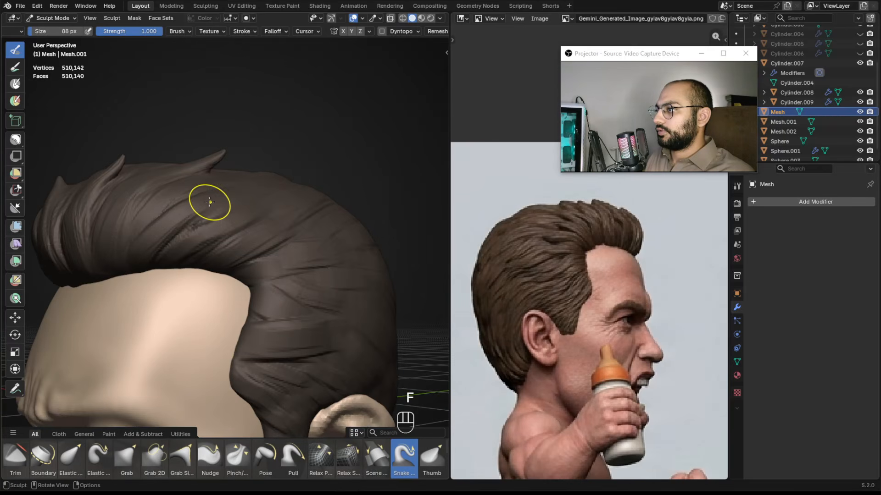
{"action": "mouse_move", "coordinate": [218, 193]}
{"action": "left_mouse_down"}
{"action": "mouse_move", "coordinate": [233, 171]}
{"action": "mouse_move", "coordinate": [238, 224]}
{"action": "left_mouse_up"}
{"action": "mouse_move", "coordinate": [239, 225]}
{"action": "left_mouse_down", "text": "alt"}
{"action": "mouse_move", "coordinate": [301, 238]}
{"action": "mouse_move", "coordinate": [310, 243]}
{"action": "mouse_move", "coordinate": [305, 258]}
{"action": "mouse_move", "coordinate": [258, 228]}
{"action": "mouse_move", "coordinate": [277, 238]}
{"action": "mouse_move", "coordinate": [308, 232]}
{"action": "mouse_move", "coordinate": [252, 193]}
{"action": "left_mouse_up", "text": "alt"}
{"action": "mouse_move", "coordinate": [256, 213]}
{"action": "left_mouse_down", "text": "ctrl+alt"}
{"action": "mouse_move", "coordinate": [222, 190]}
{"action": "mouse_move", "coordinate": [255, 213]}
{"action": "left_mouse_up", "text": "ctrl+alt"}
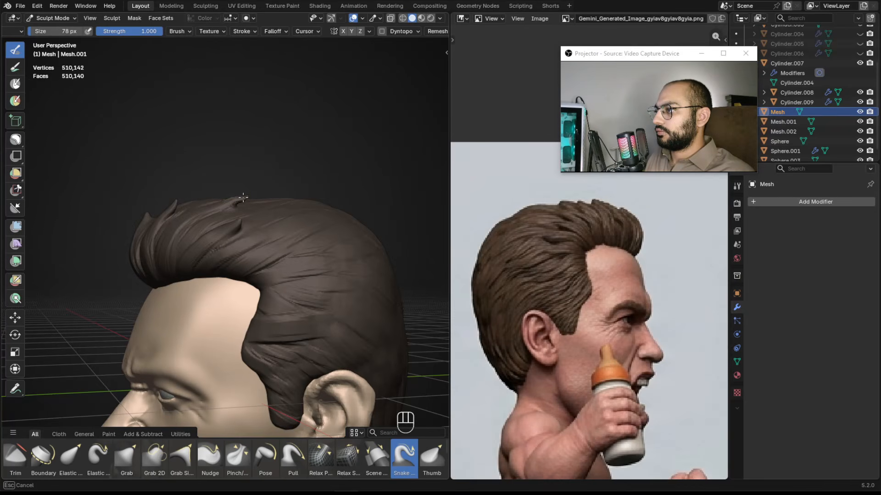
Switch to the Grab brush at strength 0.4 and reshape the top of the quiff at about 100 to 146 px.
{"action": "key", "text": "g"}
{"action": "key", "text": "f"}
{"action": "left_click", "coordinate": [264, 195]}
{"action": "mouse_move", "coordinate": [263, 194]}
{"action": "left_mouse_down", "text": "ctrl+alt"}
{"action": "mouse_move", "coordinate": [252, 179]}
{"action": "mouse_move", "coordinate": [271, 184]}
{"action": "mouse_move", "coordinate": [261, 205]}
{"action": "left_mouse_up", "text": "ctrl+alt"}
{"action": "key", "text": "f"}
{"action": "left_click", "coordinate": [266, 189]}
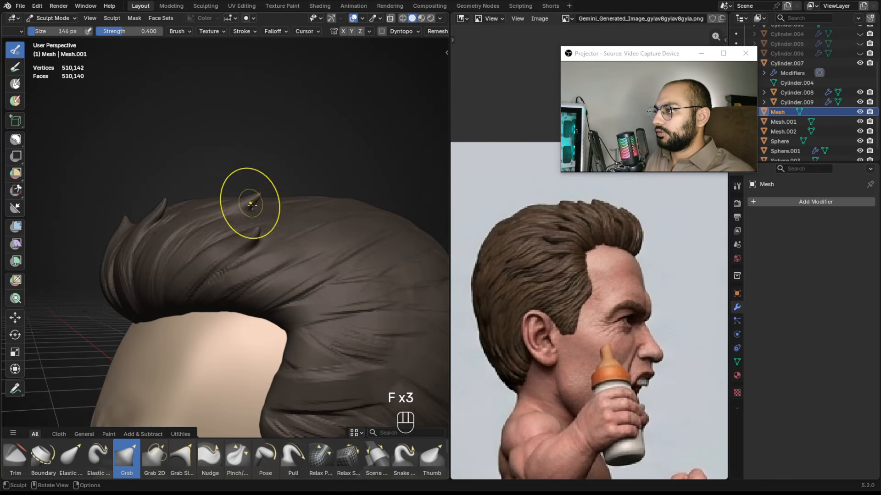
{"action": "left_click_drag", "start_coordinate": [255, 196], "coordinate": [267, 202], "text": "alt"}
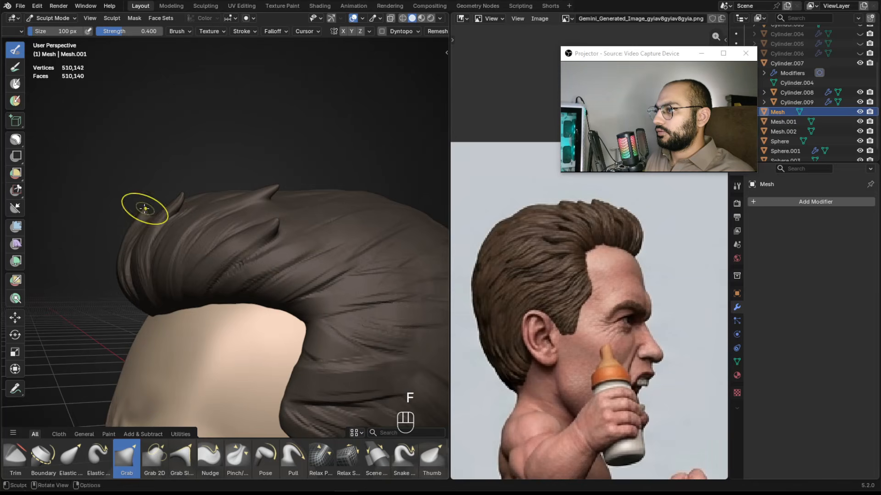
{"action": "left_click_drag", "start_coordinate": [240, 193], "coordinate": [180, 209], "text": "alt+shift"}
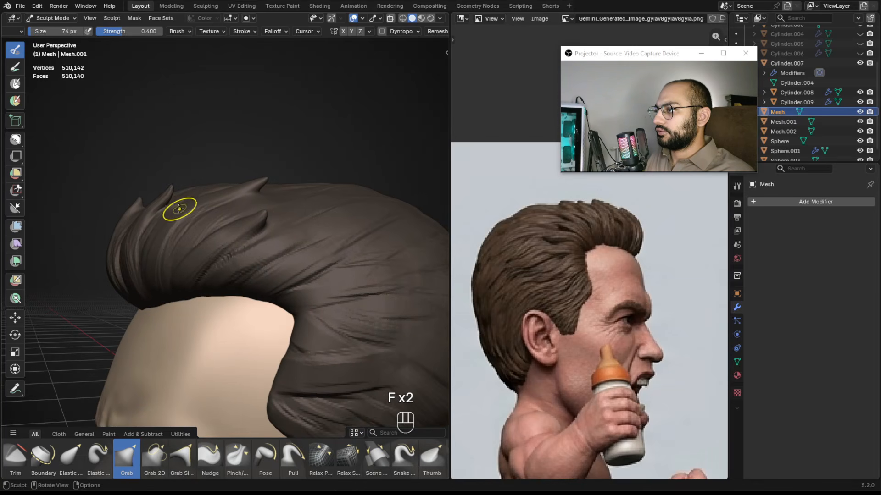
Grab the quiff's top contour with a 70 to 100 px brush, undoing unwanted moves.
{"action": "key", "text": "ctrl+z"}
{"action": "key", "text": "f"}
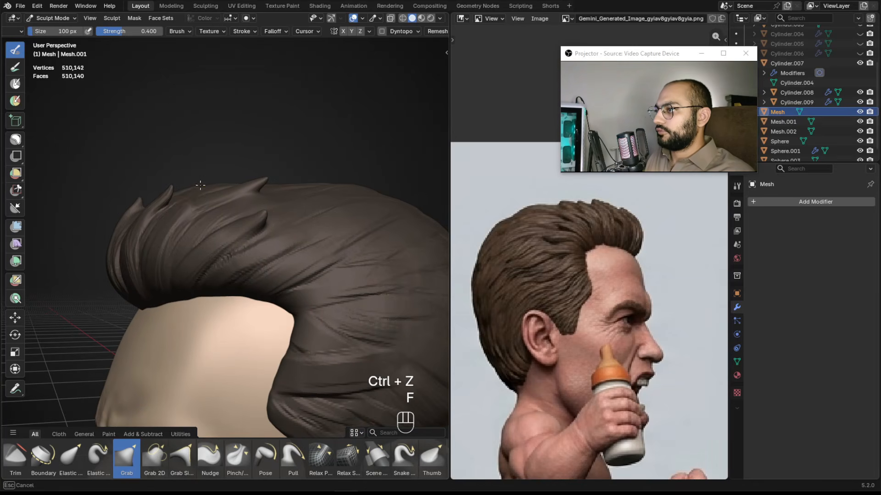
{"action": "key", "text": "ctrl+z"}
{"action": "mouse_move", "coordinate": [244, 161]}
{"action": "middle_mouse_down", "text": "alt"}
{"action": "mouse_move", "coordinate": [326, 179]}
{"action": "mouse_move", "coordinate": [291, 181]}
{"action": "mouse_move", "coordinate": [310, 189]}
{"action": "mouse_move", "coordinate": [226, 150]}
{"action": "mouse_move", "coordinate": [223, 183]}
{"action": "middle_mouse_up", "text": "alt"}
{"action": "key", "text": "ctrl+z"}
{"action": "key", "text": "f"}
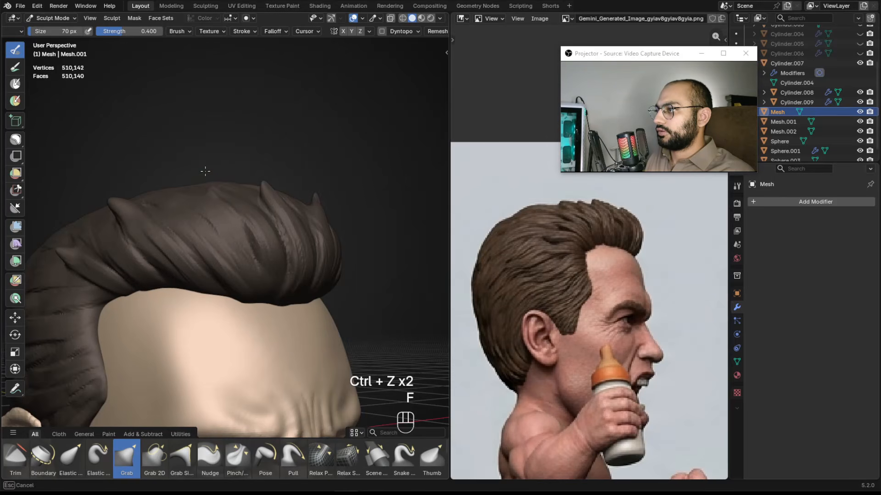
{"action": "left_click", "coordinate": [213, 173]}
Retry grabbing the crown of the quiff at about 78 px, undoing each attempt.
{"action": "key", "text": "ctrl+z"}
{"action": "key", "text": "f"}
{"action": "left_click_drag", "start_coordinate": [220, 181], "coordinate": [222, 185]}
{"action": "key", "text": "ctrl+z"}
{"action": "key", "text": "f"}
{"action": "left_click", "coordinate": [238, 199]}
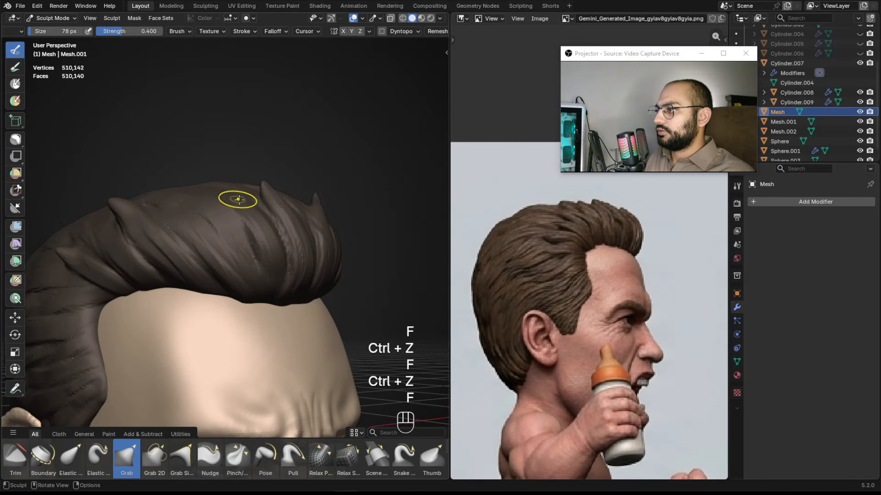
{"action": "key", "text": "ctrl+z"}
Grab the front of the quiff forward and smooth its silhouette at about 116 px.
{"action": "mouse_move", "coordinate": [240, 189]}
{"action": "middle_mouse_down", "text": "alt"}
{"action": "mouse_move", "coordinate": [287, 194]}
{"action": "mouse_move", "coordinate": [211, 231]}
{"action": "mouse_move", "coordinate": [132, 222]}
{"action": "middle_mouse_up", "text": "alt"}
{"action": "key", "text": "f"}
{"action": "left_click", "coordinate": [159, 220]}
{"action": "key", "text": "f"}
{"action": "left_click", "coordinate": [129, 222]}
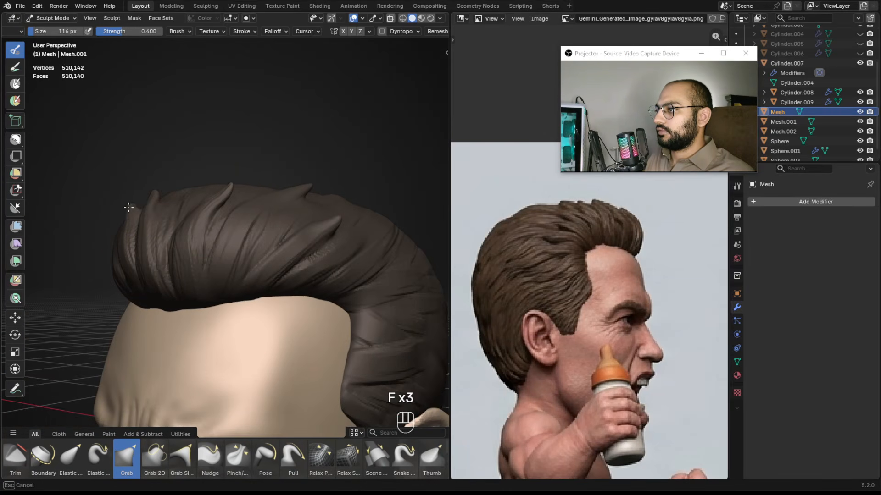
{"action": "left_click_drag", "start_coordinate": [132, 215], "coordinate": [131, 213]}
{"action": "mouse_move", "coordinate": [147, 172]}
{"action": "middle_mouse_down", "text": "ctrl+alt"}
{"action": "mouse_move", "coordinate": [167, 248]}
{"action": "mouse_move", "coordinate": [257, 257]}
{"action": "mouse_move", "coordinate": [277, 249]}
{"action": "mouse_move", "coordinate": [280, 195]}
{"action": "mouse_move", "coordinate": [109, 225]}
{"action": "mouse_move", "coordinate": [157, 230]}
{"action": "mouse_move", "coordinate": [248, 189]}
{"action": "mouse_move", "coordinate": [252, 176]}
{"action": "middle_mouse_up", "text": "ctrl+alt"}
{"action": "middle_click_drag", "start_coordinate": [252, 176], "coordinate": [279, 173], "text": "alt"}
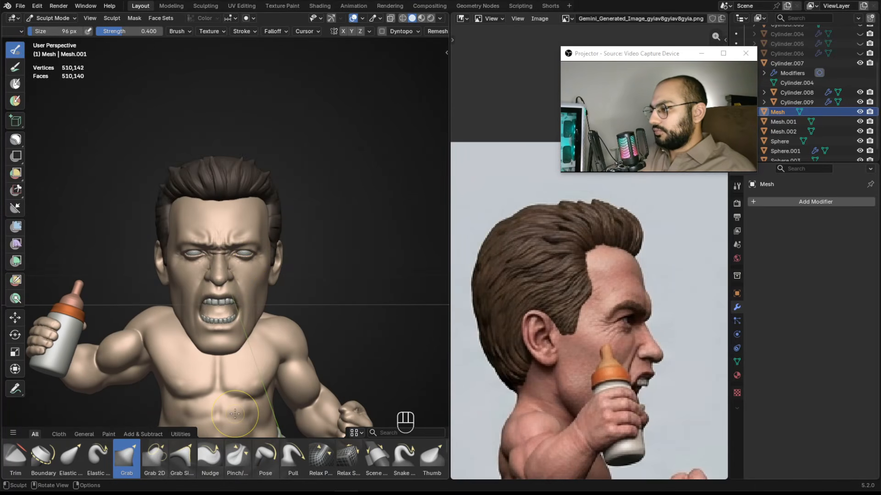
Open the recent file 42_Spiderman_09.blend in another Blender window.
{"action": "right_click", "coordinate": [347, 493]}
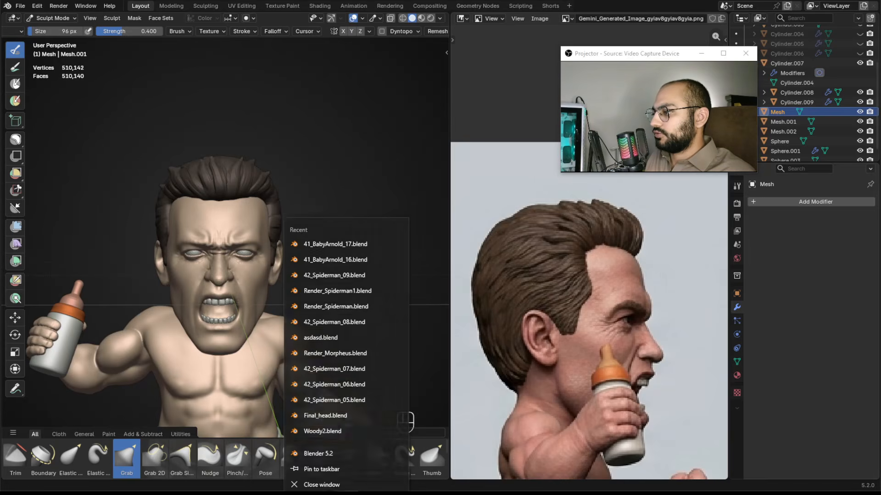
{"action": "left_click", "coordinate": [355, 273]}
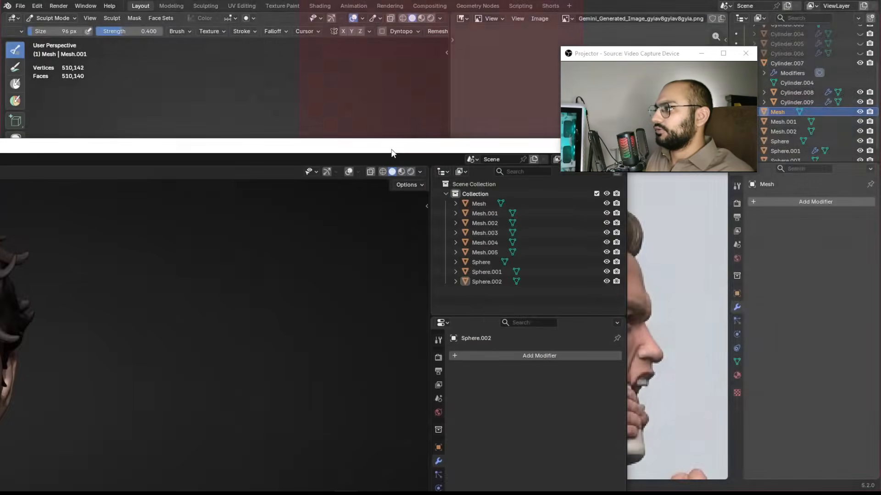
{"action": "scroll", "coordinate": [376, 174], "scroll_direction": "up", "scroll_amount": 3}
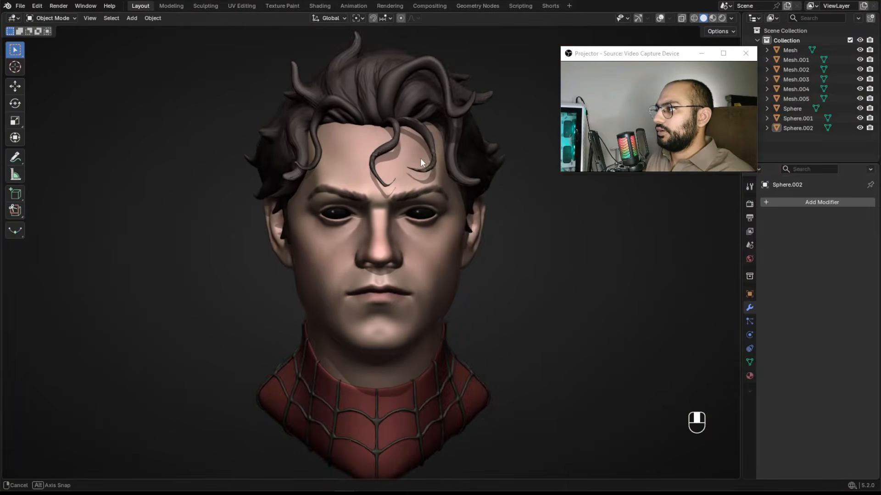
Select the separate curly strand meshes lying over the Spiderman head's forehead and top.
{"action": "left_click", "coordinate": [398, 138]}
{"action": "left_click", "coordinate": [339, 139], "text": "shift"}
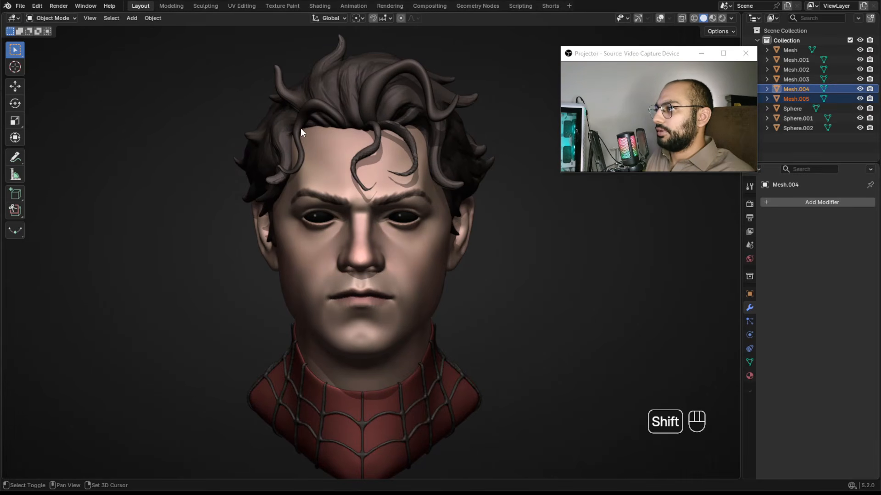
{"action": "left_click", "coordinate": [301, 129], "text": "shift"}
{"action": "key", "text": "g"}
{"action": "right_click", "coordinate": [353, 143]}
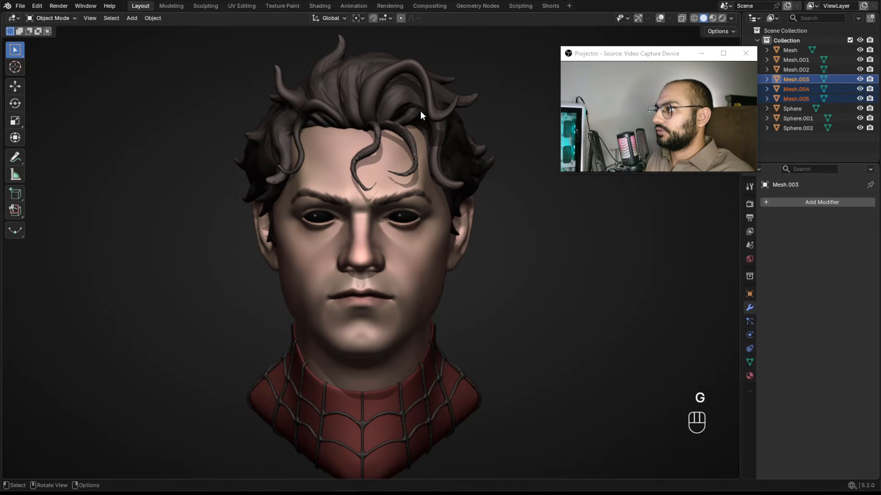
{"action": "left_click", "coordinate": [417, 73], "text": "shift"}
{"action": "key", "text": "g"}
{"action": "right_click", "coordinate": [121, 232]}
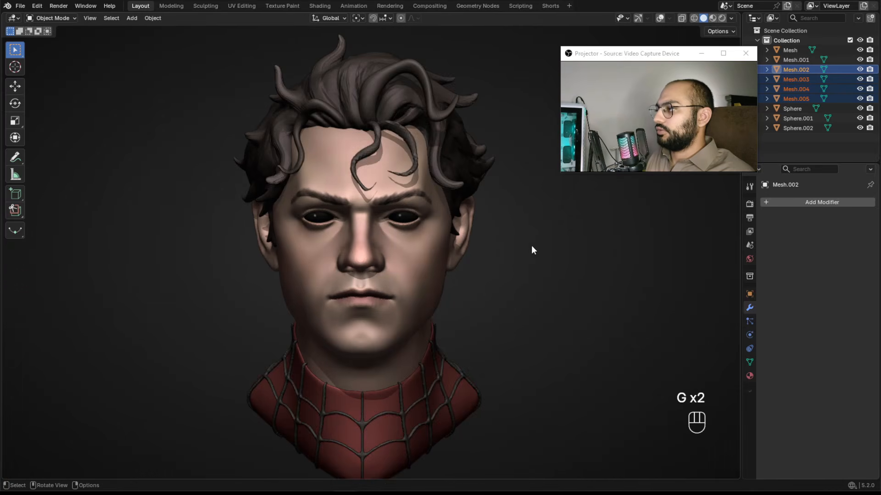
Delete the selected strand meshes, then undo the deletion.
{"action": "left_click", "coordinate": [518, 245]}
{"action": "middle_click_drag", "start_coordinate": [467, 260], "coordinate": [493, 260]}
{"action": "key", "text": "x"}
{"action": "left_click", "coordinate": [492, 256]}
{"action": "right_click_drag", "start_coordinate": [492, 256], "coordinate": [434, 206], "text": "alt+shift"}
{"action": "key", "text": "ctrl+z"}
{"action": "key", "text": "ctrl+z"}
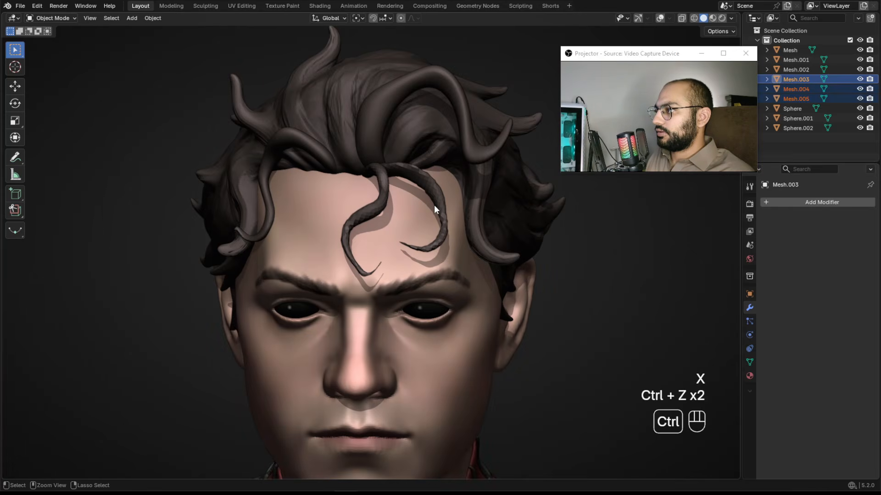
{"action": "key", "text": "ctrl+z"}
Hide the curly strand meshes to reveal the base hair sculpt.
{"action": "key", "text": "h"}
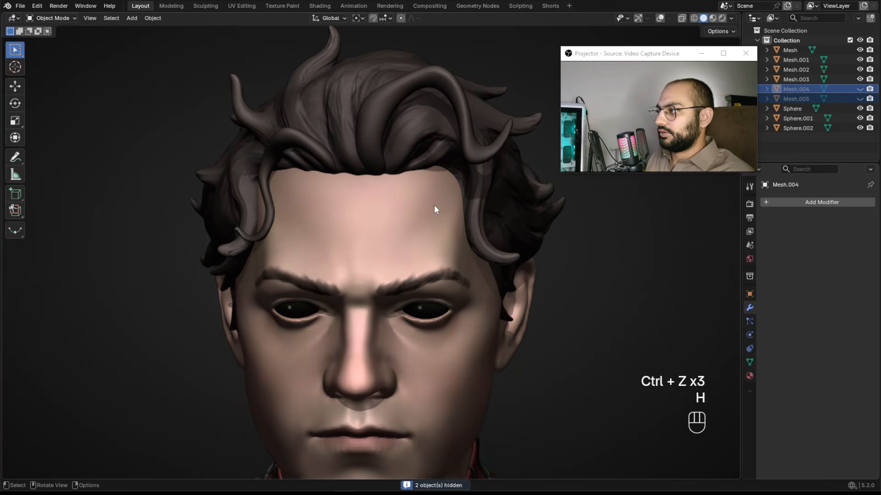
{"action": "left_click", "coordinate": [385, 106]}
{"action": "key", "text": "h"}
{"action": "left_click", "coordinate": [289, 136]}
{"action": "key", "text": "h"}
Select the base hair object Sphere.002 and enter Sculpt Mode.
{"action": "scroll", "coordinate": [433, 153], "scroll_direction": "down", "scroll_amount": 3}
{"action": "middle_click_drag", "start_coordinate": [458, 217], "coordinate": [490, 219]}
{"action": "scroll", "coordinate": [490, 219], "scroll_direction": "up", "scroll_amount": 2}
{"action": "left_click", "coordinate": [412, 160]}
{"action": "key", "text": "ctrl+Tab"}
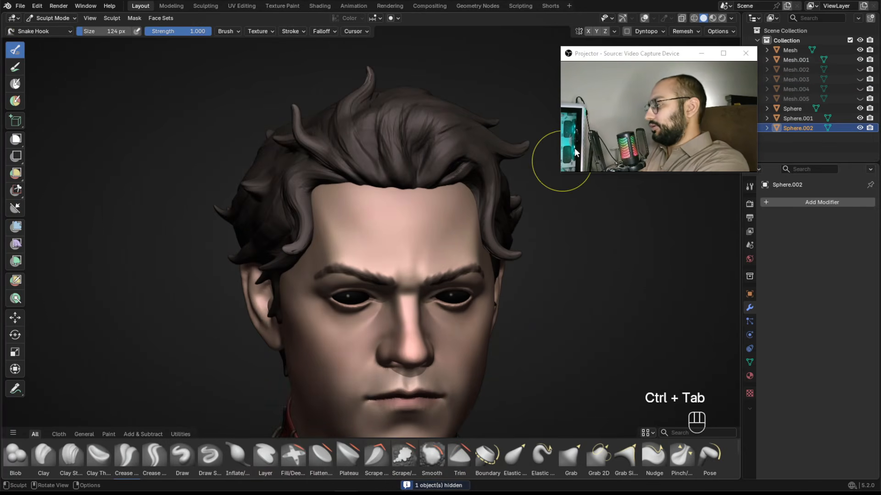
Pull strand tips out of the side hair above the ear with Snake Hook at about 124 px.
{"action": "mouse_move", "coordinate": [427, 247]}
{"action": "left_mouse_down", "text": "alt"}
{"action": "mouse_move", "coordinate": [312, 210]}
{"action": "mouse_move", "coordinate": [372, 236]}
{"action": "mouse_move", "coordinate": [367, 204]}
{"action": "left_mouse_up", "text": "alt"}
{"action": "mouse_move", "coordinate": [387, 205]}
{"action": "left_mouse_down", "text": "alt"}
{"action": "mouse_move", "coordinate": [434, 208]}
{"action": "mouse_move", "coordinate": [367, 188]}
{"action": "left_mouse_up", "text": "alt"}
{"action": "mouse_move", "coordinate": [367, 188]}
{"action": "left_mouse_down", "text": "alt"}
{"action": "mouse_move", "coordinate": [333, 184]}
{"action": "mouse_move", "coordinate": [394, 206]}
{"action": "mouse_move", "coordinate": [432, 197]}
{"action": "left_mouse_up", "text": "alt"}
{"action": "left_click_drag", "start_coordinate": [440, 218], "coordinate": [382, 221], "text": "alt+shift"}
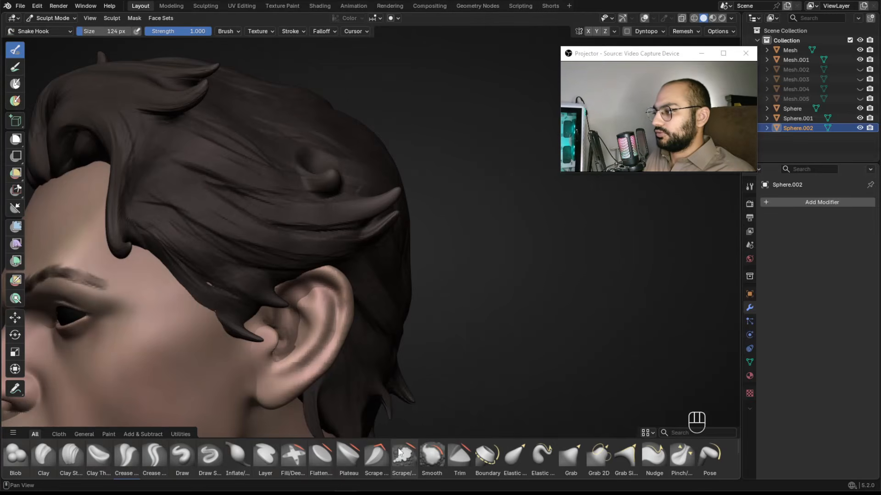
{"action": "scroll", "coordinate": [392, 446], "scroll_direction": "down", "scroll_amount": 2}
{"action": "left_click_drag", "start_coordinate": [338, 277], "coordinate": [344, 299], "text": "alt+shift"}
{"action": "key", "text": "f"}
{"action": "left_click", "coordinate": [364, 235]}
{"action": "key", "text": "ctrl+z"}
Hook more strand tips out of the top hair, undoing missed strokes.
{"action": "mouse_move", "coordinate": [334, 213]}
{"action": "left_mouse_down", "text": "alt"}
{"action": "mouse_move", "coordinate": [369, 217]}
{"action": "mouse_move", "coordinate": [374, 232]}
{"action": "mouse_move", "coordinate": [410, 221]}
{"action": "mouse_move", "coordinate": [383, 210]}
{"action": "mouse_move", "coordinate": [463, 181]}
{"action": "left_mouse_up", "text": "alt"}
{"action": "key", "text": "f"}
{"action": "left_click", "coordinate": [379, 214]}
{"action": "key", "text": "f"}
{"action": "left_click", "coordinate": [417, 215]}
{"action": "key", "text": "f"}
{"action": "left_click", "coordinate": [393, 199]}
{"action": "key", "text": "ctrl+z"}
{"action": "mouse_move", "coordinate": [379, 254]}
{"action": "left_mouse_down", "text": "alt"}
{"action": "mouse_move", "coordinate": [372, 216]}
{"action": "mouse_move", "coordinate": [377, 244]}
{"action": "mouse_move", "coordinate": [359, 234]}
{"action": "mouse_move", "coordinate": [319, 249]}
{"action": "mouse_move", "coordinate": [336, 162]}
{"action": "left_mouse_up", "text": "alt"}
Switch to the Mask brush at about 82 px and paint a mask over the top hair strands.
{"action": "key", "text": "m"}
{"action": "key", "text": "f"}
{"action": "left_click", "coordinate": [339, 229]}
{"action": "key", "text": "f"}
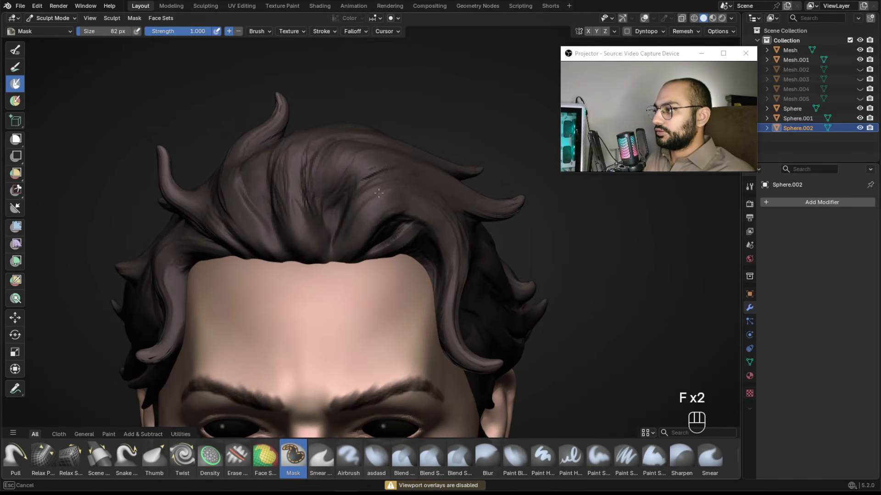
{"action": "mouse_move", "coordinate": [356, 217]}
{"action": "left_mouse_down", "text": "alt"}
{"action": "mouse_move", "coordinate": [347, 193]}
{"action": "mouse_move", "coordinate": [397, 178]}
{"action": "mouse_move", "coordinate": [442, 193]}
{"action": "mouse_move", "coordinate": [362, 171]}
{"action": "left_mouse_up", "text": "alt"}
{"action": "key", "text": "ctrl+z"}
{"action": "key", "text": "f"}
{"action": "left_click", "coordinate": [342, 193]}
Resize the Mask brush to about 90 px and mask a front hair lock on top of the head, undoing stray strokes.
{"action": "key", "text": "f"}
{"action": "key", "text": "f"}
{"action": "left_click", "coordinate": [395, 181]}
{"action": "key", "text": "ctrl+z"}
{"action": "key", "text": "f"}
{"action": "left_click", "coordinate": [360, 194]}
{"action": "key", "text": "ctrl+z"}
{"action": "key", "text": "ctrl+z"}
{"action": "key", "text": "f"}
{"action": "left_click", "coordinate": [353, 179]}
{"action": "key", "text": "f"}
{"action": "left_click", "coordinate": [328, 207]}
{"action": "key", "text": "f"}
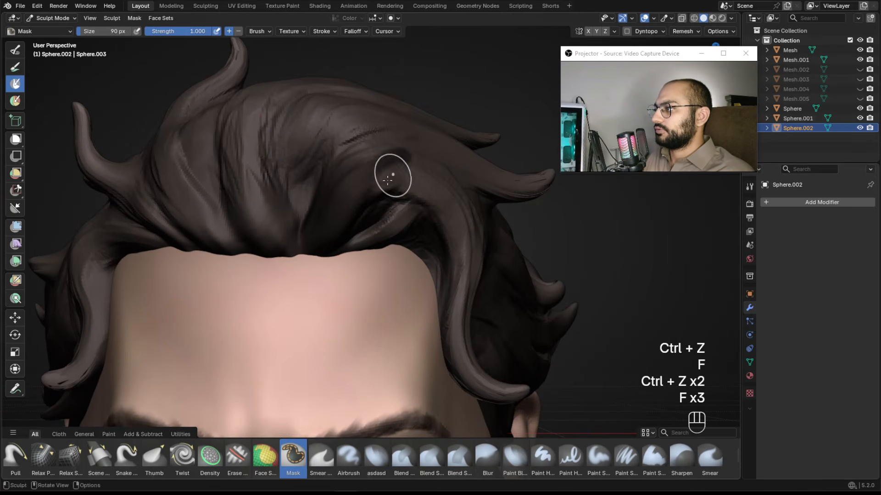
{"action": "left_click_drag", "start_coordinate": [420, 169], "coordinate": [384, 186]}
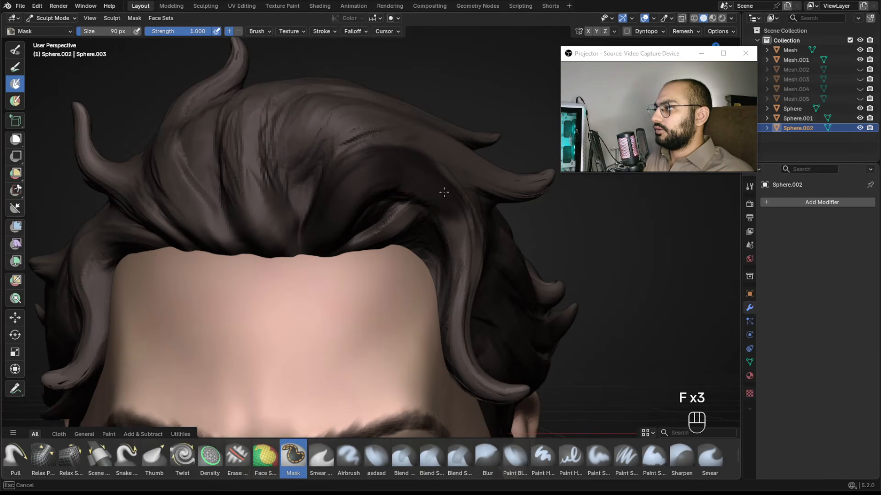
{"action": "middle_click_drag", "start_coordinate": [334, 230], "coordinate": [330, 207], "text": "ctrl"}
{"action": "mouse_move", "coordinate": [331, 206]}
{"action": "middle_mouse_down"}
{"action": "mouse_move", "coordinate": [294, 209]}
{"action": "mouse_move", "coordinate": [330, 220]}
{"action": "middle_mouse_up"}
{"action": "middle_click_drag", "start_coordinate": [330, 221], "coordinate": [413, 222], "text": "shift"}
{"action": "key", "text": "ctrl+z"}
{"action": "middle_click_drag", "start_coordinate": [403, 262], "coordinate": [389, 220], "text": "ctrl"}
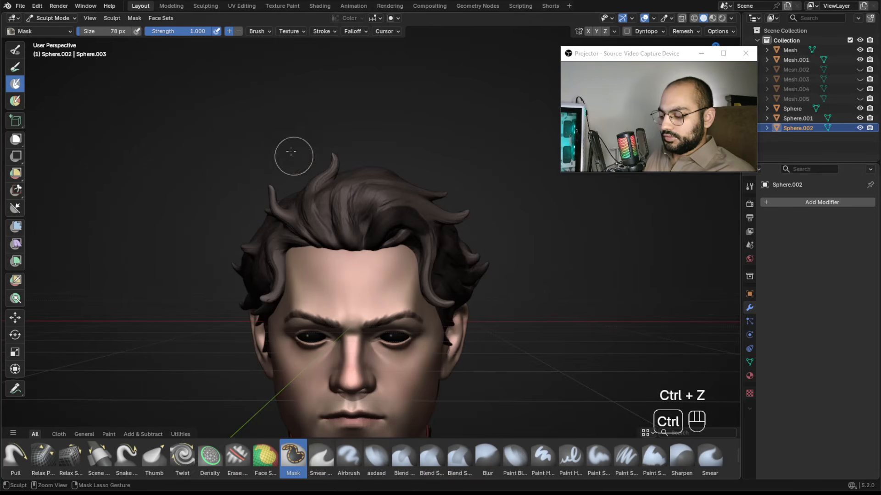
Extract the mask as a new mesh, setting the solidify offset to 1 and the thickness to about 0.07 m.
{"action": "left_click", "coordinate": [134, 18]}
{"action": "left_click", "coordinate": [187, 186]}
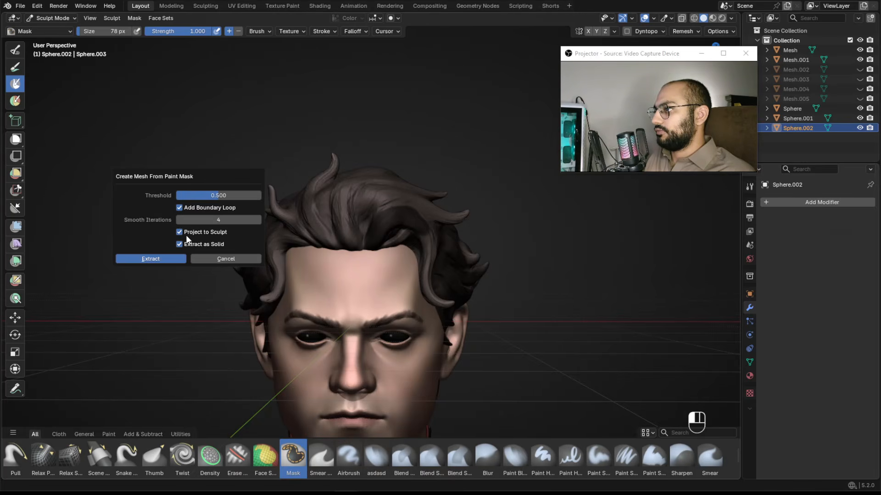
{"action": "left_click", "coordinate": [179, 259]}
{"action": "scroll", "coordinate": [414, 260], "scroll_direction": "up", "scroll_amount": 5}
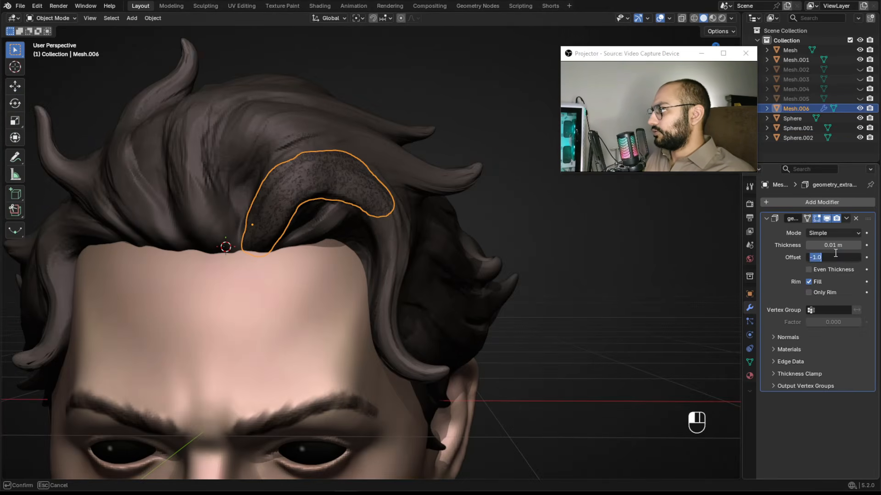
{"action": "type", "text": "1"}
{"action": "key", "text": "Return"}
{"action": "mouse_move", "coordinate": [830, 246]}
{"action": "left_mouse_down"}
{"action": "mouse_move", "coordinate": [842, 246]}
{"action": "mouse_move", "coordinate": [834, 246]}
{"action": "left_mouse_up"}
Switch the extracted lock to Sculpt Mode, apply its solidify modifier and remesh it.
{"action": "mouse_move", "coordinate": [440, 244]}
{"action": "middle_mouse_down", "text": "alt"}
{"action": "mouse_move", "coordinate": [301, 245]}
{"action": "mouse_move", "coordinate": [370, 256]}
{"action": "mouse_move", "coordinate": [344, 226]}
{"action": "mouse_move", "coordinate": [370, 196]}
{"action": "middle_mouse_up", "text": "alt"}
{"action": "key", "text": "ctrl+Tab"}
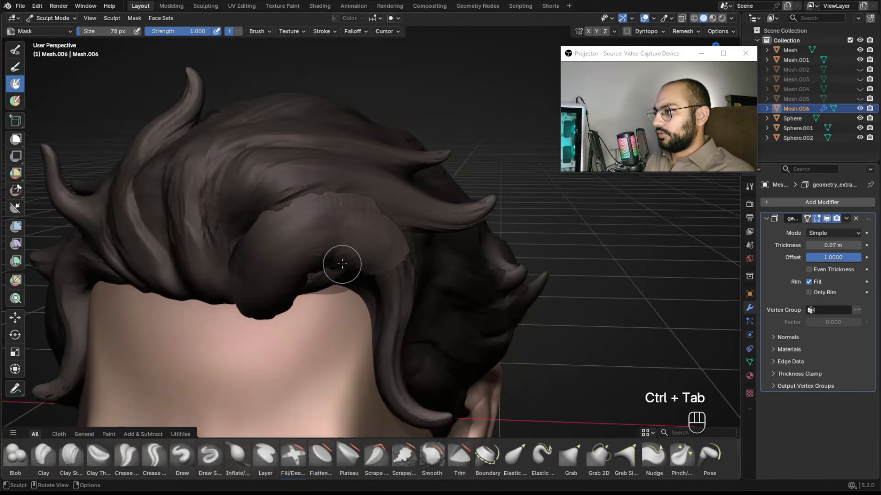
{"action": "key", "text": "ctrl+r"}
{"action": "key", "text": "ctrl+z"}
{"action": "key", "text": "ctrl+a"}
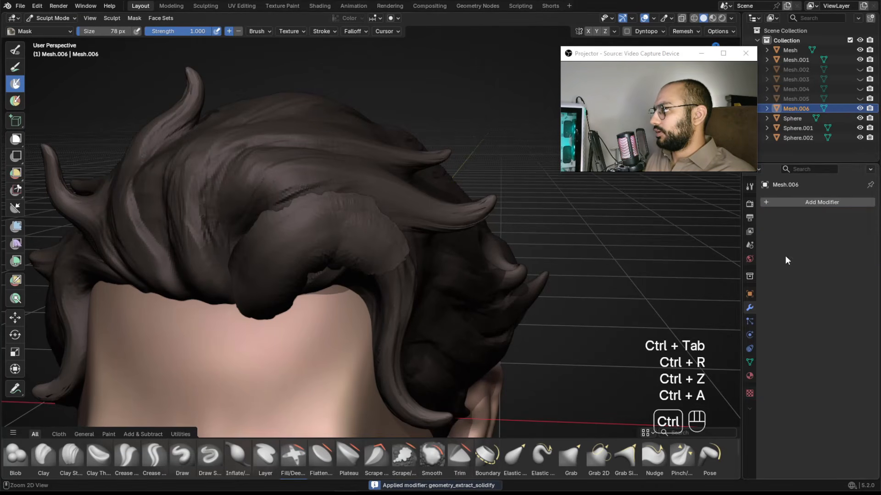
{"action": "key", "text": "ctrl+r"}
Pull the extracted lock's end outward with the Grab brush at about 200 px and remesh it.
{"action": "scroll", "coordinate": [344, 220], "scroll_direction": "up", "scroll_amount": 3}
{"action": "key", "text": "g"}
{"action": "key", "text": "f"}
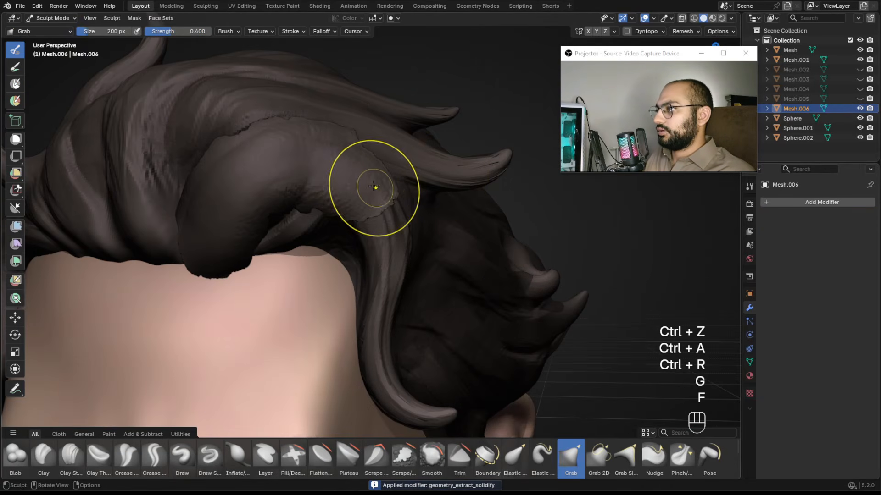
{"action": "key", "text": "d"}
{"action": "key", "text": "f"}
{"action": "left_click", "coordinate": [517, 188]}
{"action": "left_click_drag", "start_coordinate": [373, 181], "coordinate": [298, 159], "text": "shift"}
{"action": "key", "text": "r"}
{"action": "left_click", "coordinate": [299, 188]}
{"action": "key", "text": "ctrl+r"}
{"action": "key", "text": "g"}
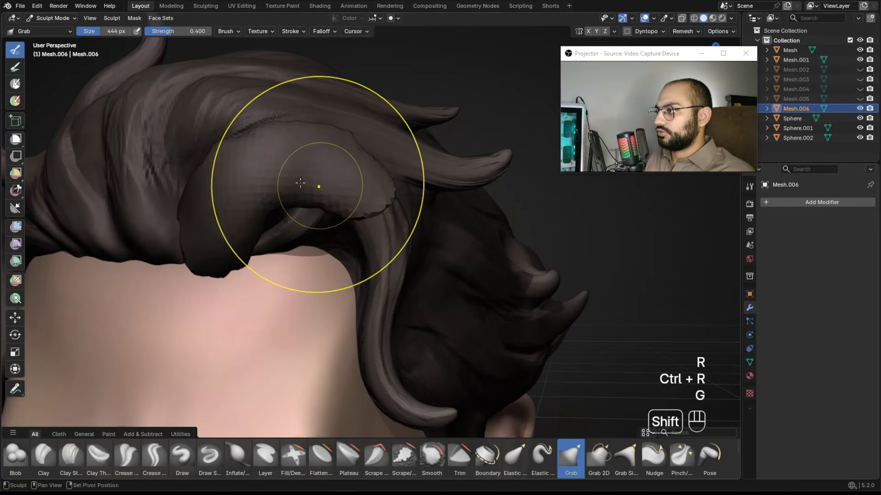
Drag the lock down and around into a curl over the forehead with a Grab brush of about 444 px, undoing a stray pull.
{"action": "mouse_move", "coordinate": [318, 186]}
{"action": "left_mouse_down", "text": "shift"}
{"action": "mouse_move", "coordinate": [215, 206]}
{"action": "mouse_move", "coordinate": [192, 243]}
{"action": "mouse_move", "coordinate": [207, 241]}
{"action": "left_mouse_up", "text": "shift"}
{"action": "middle_click_drag", "start_coordinate": [224, 240], "coordinate": [281, 226]}
{"action": "key", "text": "f"}
{"action": "left_click", "coordinate": [286, 223]}
{"action": "mouse_move", "coordinate": [289, 225]}
{"action": "left_mouse_down"}
{"action": "mouse_move", "coordinate": [271, 264]}
{"action": "mouse_move", "coordinate": [280, 254]}
{"action": "left_mouse_up"}
{"action": "mouse_move", "coordinate": [280, 254]}
{"action": "middle_mouse_down", "text": "alt"}
{"action": "mouse_move", "coordinate": [187, 252]}
{"action": "mouse_move", "coordinate": [230, 250]}
{"action": "middle_mouse_up", "text": "alt"}
{"action": "key", "text": "f"}
{"action": "middle_click_drag", "start_coordinate": [230, 250], "coordinate": [206, 252], "text": "alt"}
{"action": "key", "text": "f"}
{"action": "left_click", "coordinate": [204, 254]}
{"action": "left_click_drag", "start_coordinate": [204, 253], "coordinate": [194, 247]}
{"action": "mouse_move", "coordinate": [209, 232]}
{"action": "middle_mouse_down", "text": "alt"}
{"action": "mouse_move", "coordinate": [271, 218]}
{"action": "mouse_move", "coordinate": [286, 234]}
{"action": "middle_mouse_up", "text": "alt"}
{"action": "mouse_move", "coordinate": [287, 234]}
{"action": "middle_mouse_down", "text": "alt"}
{"action": "mouse_move", "coordinate": [397, 241]}
{"action": "mouse_move", "coordinate": [374, 197]}
{"action": "middle_mouse_up", "text": "alt"}
{"action": "key", "text": "ctrl+z"}
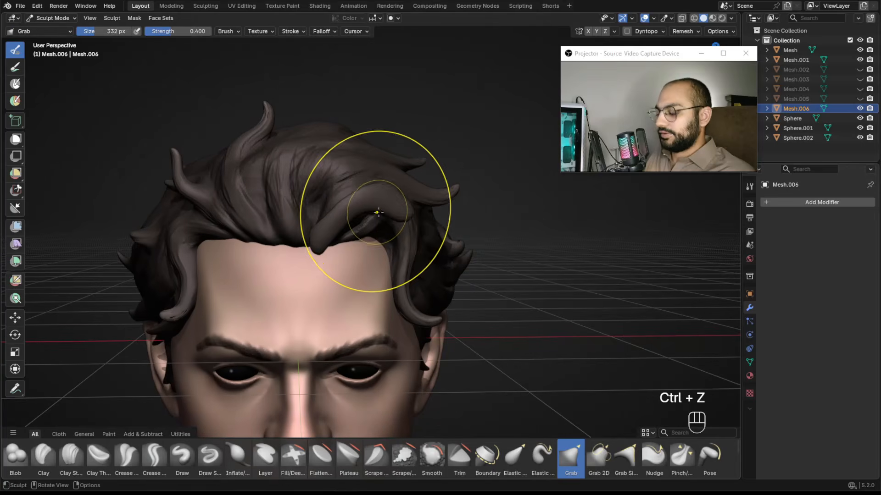
Pull the lock's tip down across the forehead with Grab at about 366 px, undoing misplaced pulls.
{"action": "key", "text": "f"}
{"action": "key", "text": "f"}
{"action": "left_click", "coordinate": [326, 259]}
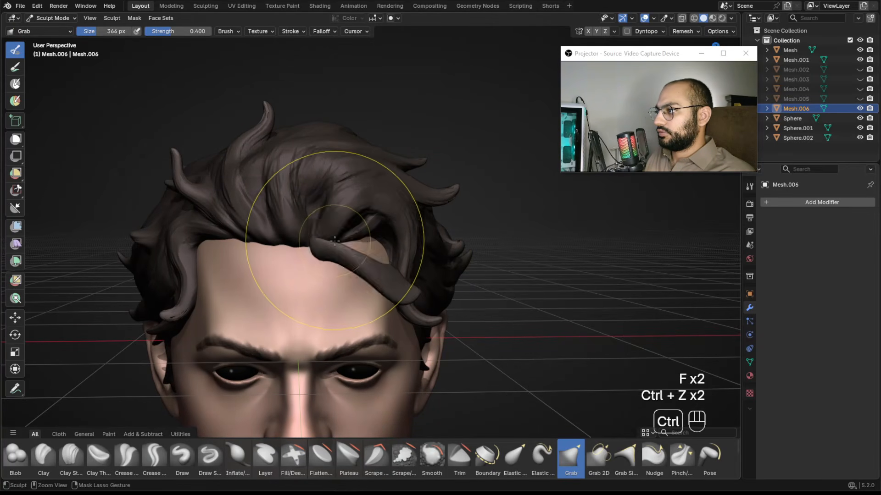
{"action": "key", "text": "f"}
{"action": "left_click_drag", "start_coordinate": [399, 290], "coordinate": [374, 318]}
{"action": "key", "text": "f"}
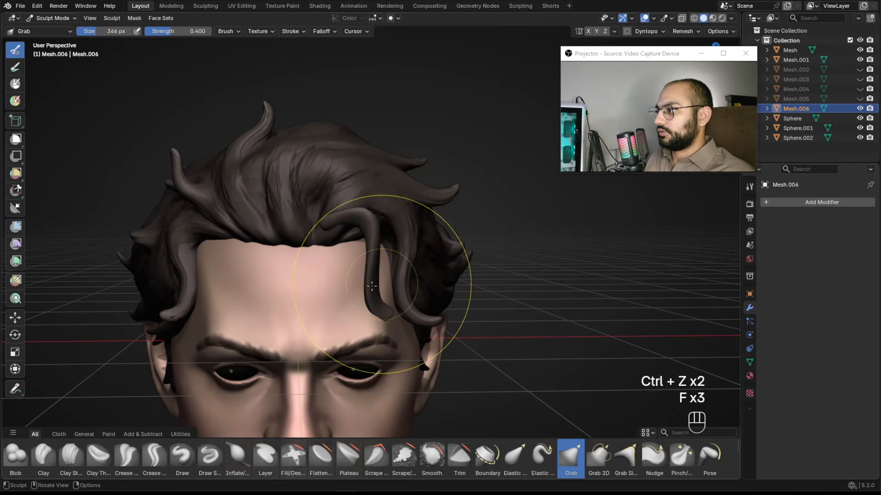
{"action": "key", "text": "ctrl+z"}
{"action": "middle_click_drag", "start_coordinate": [362, 291], "coordinate": [281, 297], "text": "alt"}
{"action": "key", "text": "f"}
{"action": "key", "text": "f"}
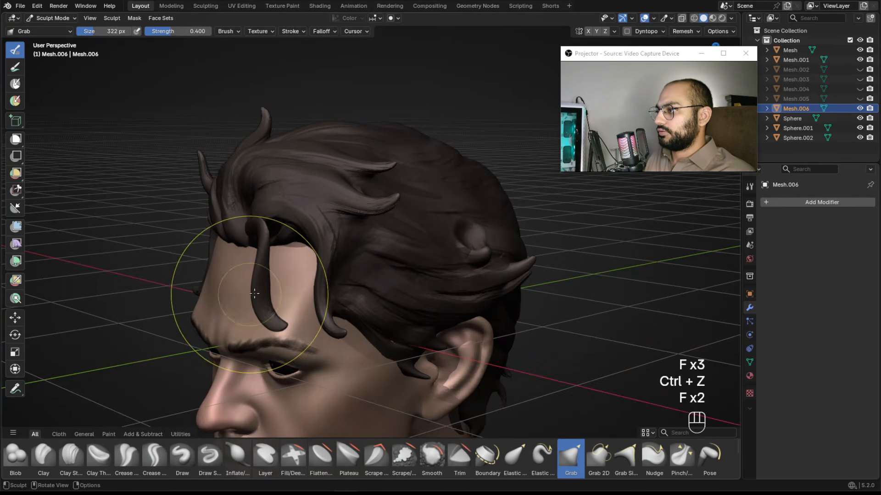
{"action": "left_click_drag", "start_coordinate": [240, 297], "coordinate": [249, 299], "text": "shift"}
{"action": "mouse_move", "coordinate": [249, 299]}
{"action": "middle_mouse_down", "text": "alt"}
{"action": "mouse_move", "coordinate": [451, 272]}
{"action": "mouse_move", "coordinate": [448, 250]}
{"action": "mouse_move", "coordinate": [407, 279]}
{"action": "mouse_move", "coordinate": [458, 219]}
{"action": "middle_mouse_up", "text": "alt"}
{"action": "key", "text": "ctrl+z"}
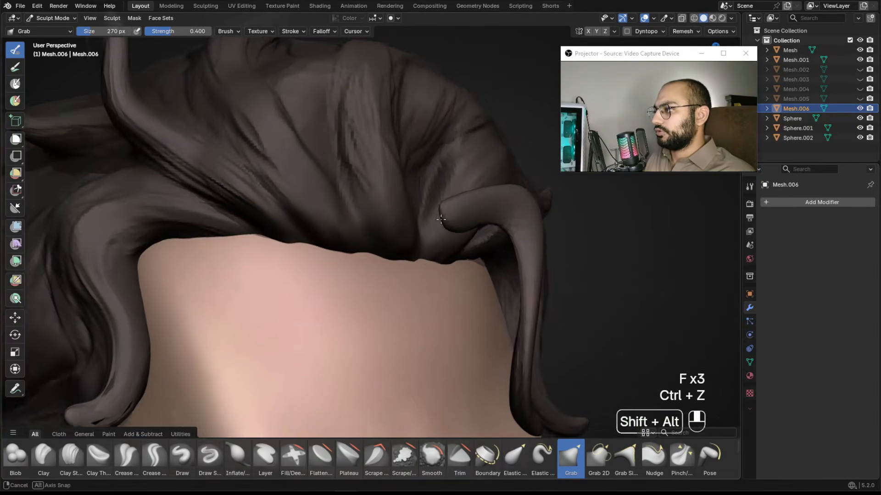
Refine the lock's bend near the hairline with Grab strokes, undoing one.
{"action": "key", "text": "f"}
{"action": "middle_click_drag", "start_coordinate": [422, 263], "coordinate": [437, 292], "text": "alt"}
{"action": "key", "text": "f"}
{"action": "left_click", "coordinate": [453, 291]}
{"action": "left_click_drag", "start_coordinate": [454, 291], "coordinate": [425, 297]}
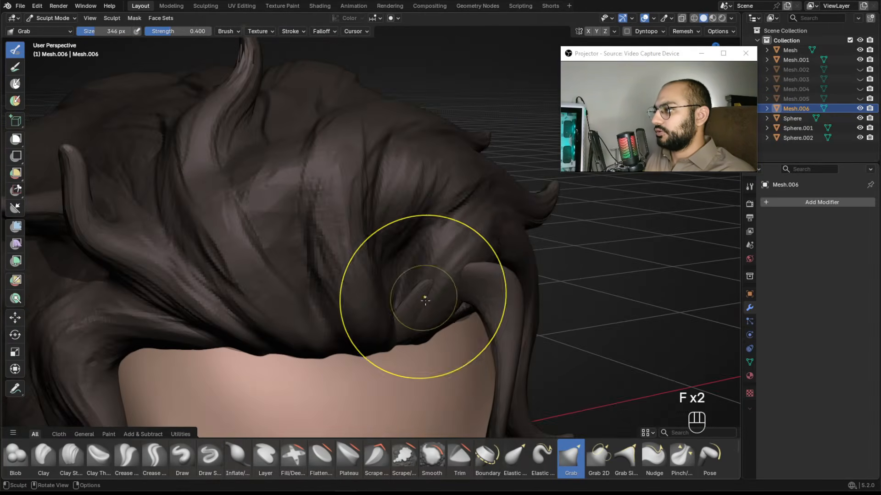
{"action": "key", "text": "ctrl+z"}
{"action": "middle_click_drag", "start_coordinate": [432, 291], "coordinate": [367, 276], "text": "alt"}
{"action": "mouse_move", "coordinate": [367, 275]}
{"action": "middle_mouse_down", "text": "alt+shift"}
{"action": "mouse_move", "coordinate": [415, 242]}
{"action": "mouse_move", "coordinate": [470, 244]}
{"action": "mouse_move", "coordinate": [483, 230]}
{"action": "middle_mouse_up", "text": "alt+shift"}
{"action": "key", "text": "f"}
{"action": "left_click", "coordinate": [485, 246]}
{"action": "key", "text": "f"}
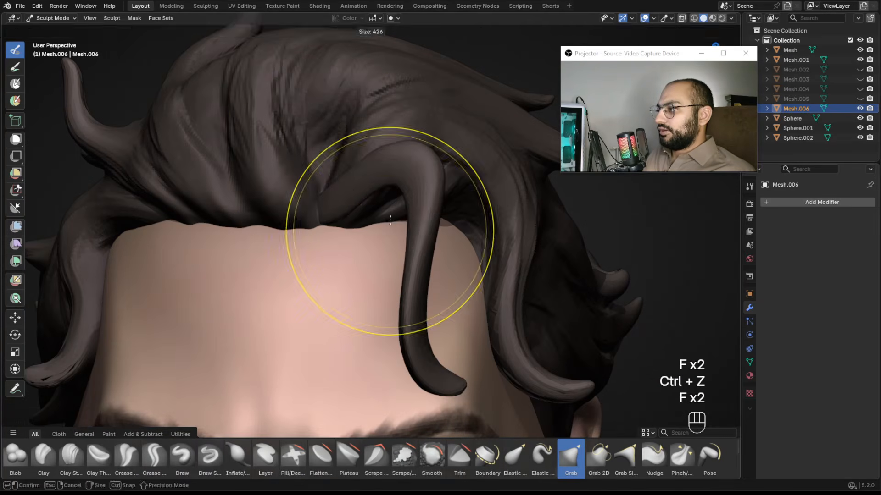
Shape the lock's tip into a hooked curl with further Grab strokes at about 426 px.
{"action": "left_click", "coordinate": [494, 230]}
{"action": "key", "text": "f"}
{"action": "left_click", "coordinate": [319, 220]}
{"action": "mouse_move", "coordinate": [331, 215]}
{"action": "middle_mouse_down", "text": "alt"}
{"action": "mouse_move", "coordinate": [309, 248]}
{"action": "mouse_move", "coordinate": [269, 256]}
{"action": "middle_mouse_up", "text": "alt"}
{"action": "mouse_move", "coordinate": [268, 257]}
{"action": "middle_mouse_down", "text": "alt+shift"}
{"action": "mouse_move", "coordinate": [310, 238]}
{"action": "mouse_move", "coordinate": [235, 254]}
{"action": "middle_mouse_up", "text": "alt+shift"}
{"action": "key", "text": "f"}
{"action": "key", "text": "f"}
{"action": "left_click", "coordinate": [248, 254]}
{"action": "left_click_drag", "start_coordinate": [219, 257], "coordinate": [197, 254]}
{"action": "middle_click_drag", "start_coordinate": [197, 254], "coordinate": [387, 227], "text": "alt"}
{"action": "key", "text": "f"}
{"action": "left_click", "coordinate": [471, 260]}
{"action": "mouse_move", "coordinate": [449, 224]}
{"action": "middle_mouse_down", "text": "ctrl+alt"}
{"action": "mouse_move", "coordinate": [452, 256]}
{"action": "mouse_move", "coordinate": [399, 239]}
{"action": "mouse_move", "coordinate": [428, 291]}
{"action": "mouse_move", "coordinate": [434, 276]}
{"action": "mouse_move", "coordinate": [403, 261]}
{"action": "mouse_move", "coordinate": [418, 268]}
{"action": "middle_mouse_up", "text": "ctrl+alt"}
{"action": "key", "text": "f"}
{"action": "left_click", "coordinate": [413, 255]}
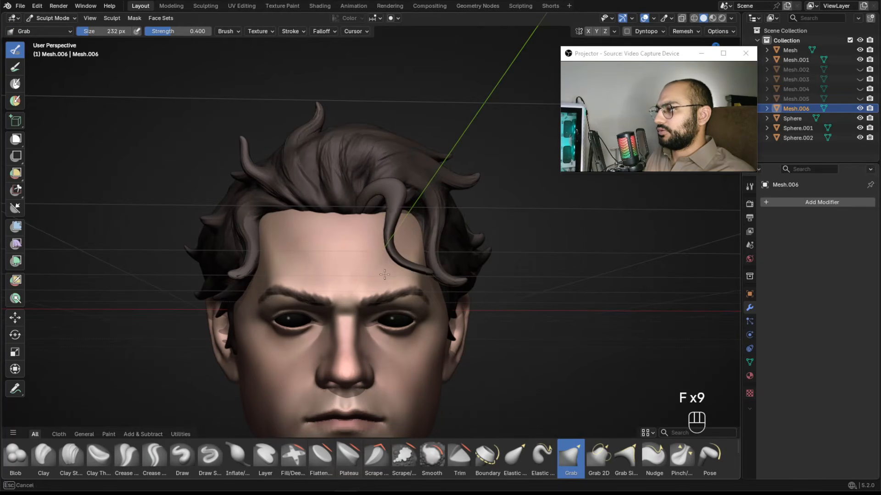
Adjust the curl's upper bend and tip with a smaller Grab brush of about 164 px, undoing missed strokes.
{"action": "key", "text": "f"}
{"action": "left_click", "coordinate": [391, 240]}
{"action": "key", "text": "ctrl+z"}
{"action": "key", "text": "f"}
{"action": "left_click", "coordinate": [378, 224]}
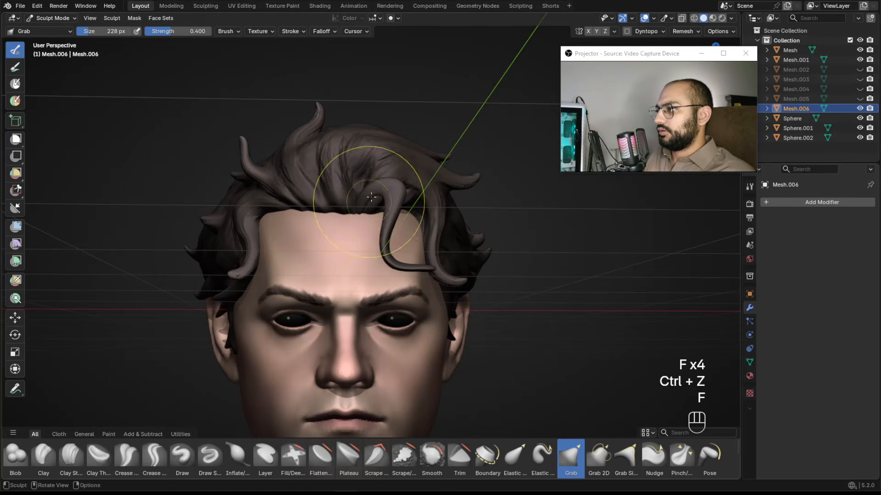
{"action": "key", "text": "ctrl+z"}
{"action": "key", "text": "f"}
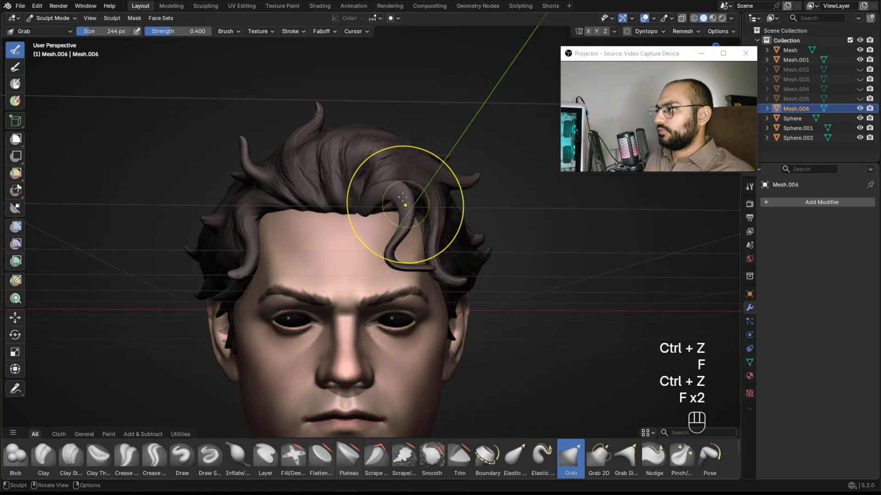
{"action": "key", "text": "f"}
{"action": "left_click", "coordinate": [375, 204]}
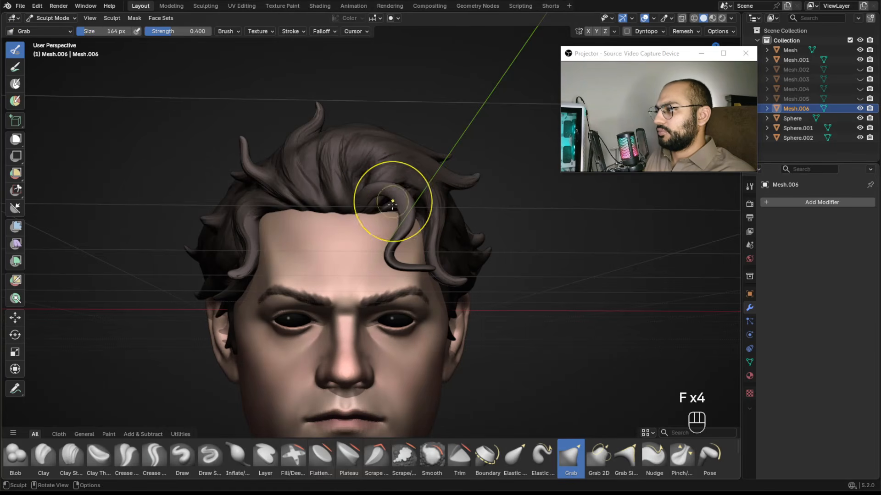
{"action": "left_click_drag", "start_coordinate": [373, 197], "coordinate": [410, 214], "text": "ctrl+alt"}
{"action": "key", "text": "f"}
{"action": "left_click", "coordinate": [428, 212]}
{"action": "middle_click_drag", "start_coordinate": [428, 213], "coordinate": [409, 233], "text": "ctrl"}
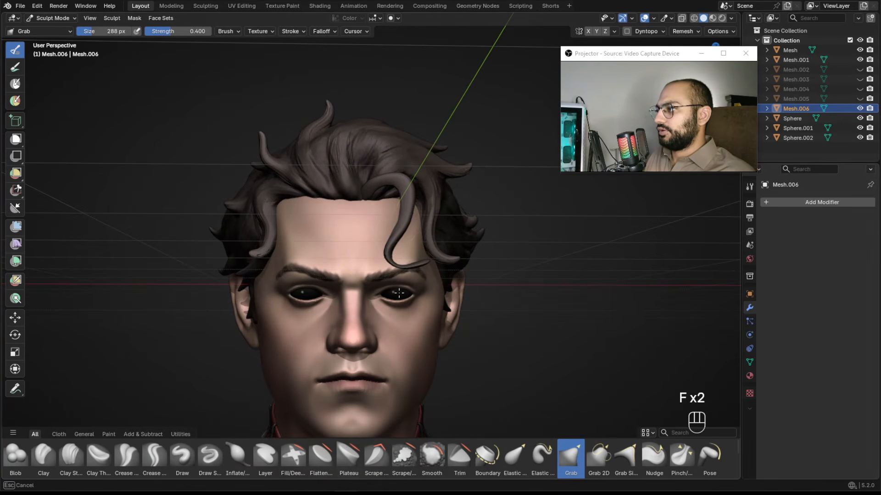
Reposition the curl's root with Grab, then switch to Inflate/Deflate at about 248 px and thicken the lock.
{"action": "key", "text": "f"}
{"action": "left_click", "coordinate": [367, 186]}
{"action": "mouse_move", "coordinate": [367, 186]}
{"action": "left_mouse_down", "text": "alt"}
{"action": "mouse_move", "coordinate": [435, 228]}
{"action": "mouse_move", "coordinate": [306, 215]}
{"action": "mouse_move", "coordinate": [354, 202]}
{"action": "mouse_move", "coordinate": [364, 181]}
{"action": "left_mouse_up", "text": "alt"}
{"action": "key", "text": "i"}
{"action": "left_click_drag", "start_coordinate": [365, 182], "coordinate": [403, 192], "text": "alt"}
{"action": "mouse_move", "coordinate": [404, 193]}
{"action": "left_mouse_down", "text": "alt+shift"}
{"action": "mouse_move", "coordinate": [413, 202]}
{"action": "mouse_move", "coordinate": [477, 206]}
{"action": "mouse_move", "coordinate": [400, 206]}
{"action": "mouse_move", "coordinate": [374, 238]}
{"action": "mouse_move", "coordinate": [383, 246]}
{"action": "left_mouse_up", "text": "alt+shift"}
{"action": "key", "text": "f"}
{"action": "left_click", "coordinate": [377, 220]}
{"action": "key", "text": "f"}
{"action": "left_click", "coordinate": [379, 197]}
{"action": "left_click_drag", "start_coordinate": [378, 197], "coordinate": [433, 167], "text": "alt"}
{"action": "left_click_drag", "start_coordinate": [449, 210], "coordinate": [423, 147], "text": "alt"}
{"action": "key", "text": "f"}
{"action": "left_click", "coordinate": [423, 147]}
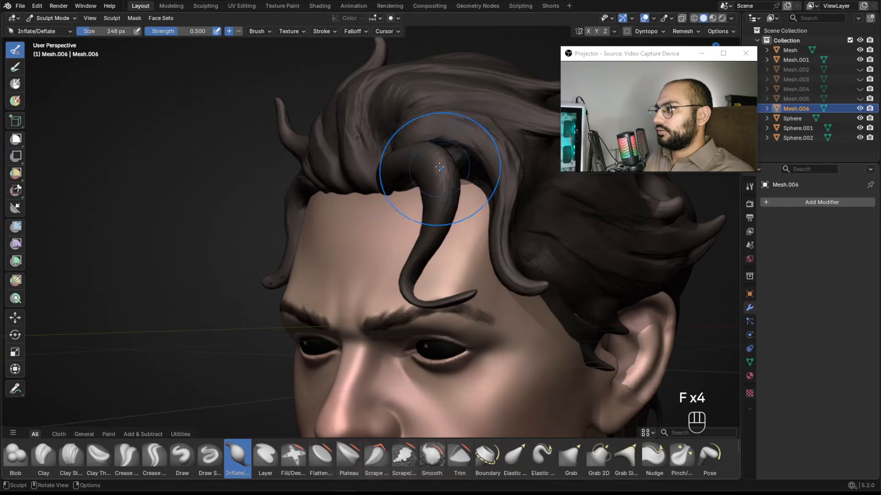
Inflate more of the curled lock, undoing unwanted strokes.
{"action": "mouse_move", "coordinate": [450, 192]}
{"action": "left_mouse_down", "text": "shift"}
{"action": "mouse_move", "coordinate": [436, 147]}
{"action": "mouse_move", "coordinate": [431, 159]}
{"action": "left_mouse_up", "text": "shift"}
{"action": "mouse_move", "coordinate": [431, 158]}
{"action": "left_mouse_down", "text": "alt"}
{"action": "mouse_move", "coordinate": [463, 194]}
{"action": "mouse_move", "coordinate": [470, 167]}
{"action": "mouse_move", "coordinate": [478, 171]}
{"action": "mouse_move", "coordinate": [436, 200]}
{"action": "mouse_move", "coordinate": [307, 205]}
{"action": "left_mouse_up", "text": "alt"}
{"action": "key", "text": "ctrl+z"}
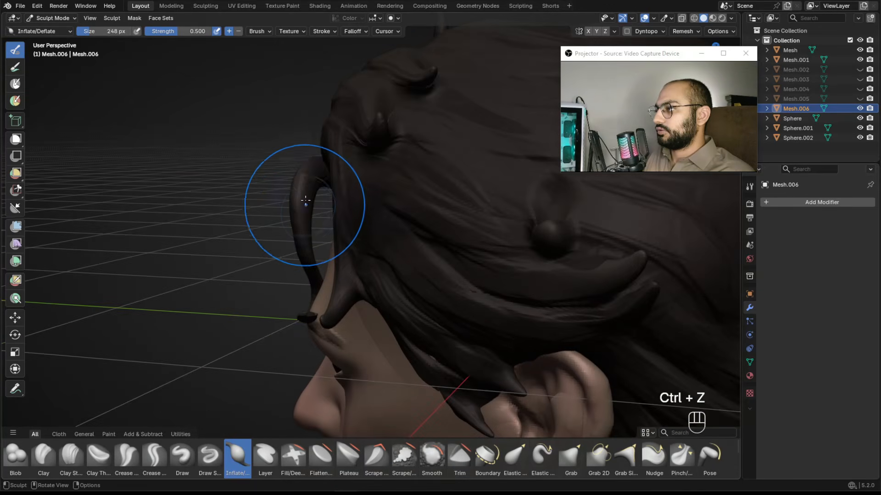
{"action": "key", "text": "shift"}
{"action": "left_click_drag", "start_coordinate": [398, 230], "coordinate": [412, 216], "text": "alt"}
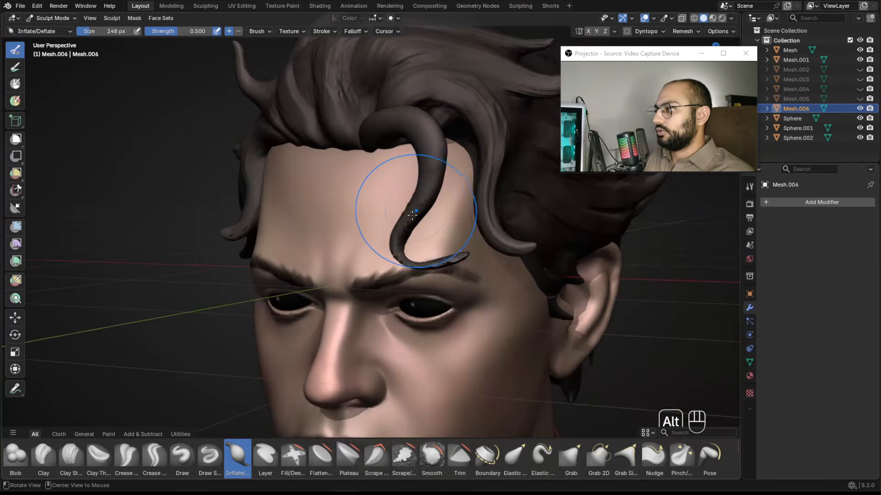
{"action": "mouse_move", "coordinate": [402, 255]}
{"action": "left_mouse_down", "text": "alt"}
{"action": "mouse_move", "coordinate": [461, 265]}
{"action": "mouse_move", "coordinate": [404, 244]}
{"action": "mouse_move", "coordinate": [347, 248]}
{"action": "mouse_move", "coordinate": [325, 283]}
{"action": "mouse_move", "coordinate": [442, 241]}
{"action": "mouse_move", "coordinate": [415, 245]}
{"action": "left_mouse_up", "text": "alt"}
{"action": "key", "text": "ctrl+z"}
Nudge the lock's tip with the Grab brush and smooth its surface.
{"action": "key", "text": "g"}
{"action": "key", "text": "f"}
{"action": "left_click", "coordinate": [413, 246]}
{"action": "key", "text": "f"}
{"action": "key", "text": "f"}
{"action": "left_click", "coordinate": [322, 283]}
{"action": "mouse_move", "coordinate": [415, 246]}
{"action": "left_mouse_down", "text": "ctrl+alt"}
{"action": "mouse_move", "coordinate": [417, 257]}
{"action": "mouse_move", "coordinate": [419, 249]}
{"action": "left_mouse_up", "text": "ctrl+alt"}
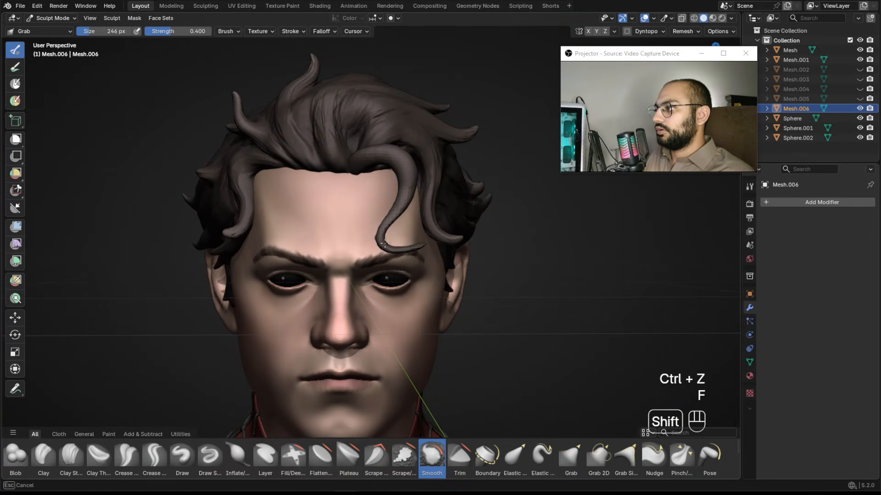
{"action": "left_click_drag", "start_coordinate": [401, 230], "coordinate": [409, 269], "text": "ctrl+alt"}
{"action": "mouse_move", "coordinate": [422, 269]}
{"action": "left_mouse_down", "text": "alt"}
{"action": "mouse_move", "coordinate": [409, 264]}
{"action": "mouse_move", "coordinate": [415, 276]}
{"action": "mouse_move", "coordinate": [392, 220]}
{"action": "mouse_move", "coordinate": [361, 183]}
{"action": "left_mouse_up", "text": "alt"}
Return to Object Mode and duplicate the curled lock in place.
{"action": "key", "text": "ctrl+Tab"}
{"action": "key", "text": "shift+d"}
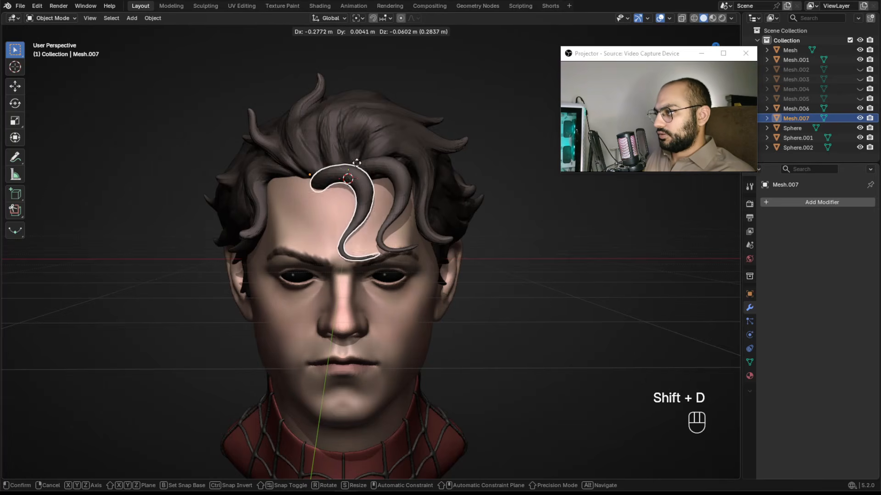
{"action": "right_click", "coordinate": [389, 176]}
{"action": "key", "text": "r"}
{"action": "key", "text": "z"}
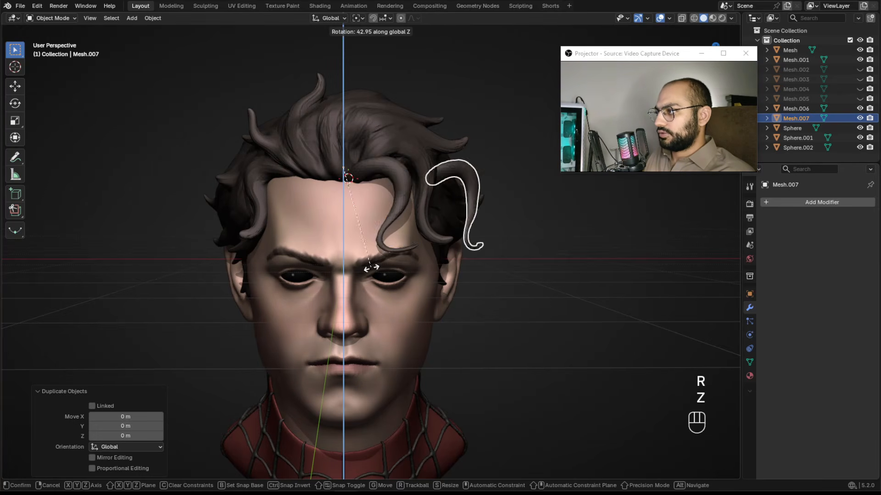
{"action": "left_click", "coordinate": [497, 230]}
{"action": "key", "text": "ctrl+z"}
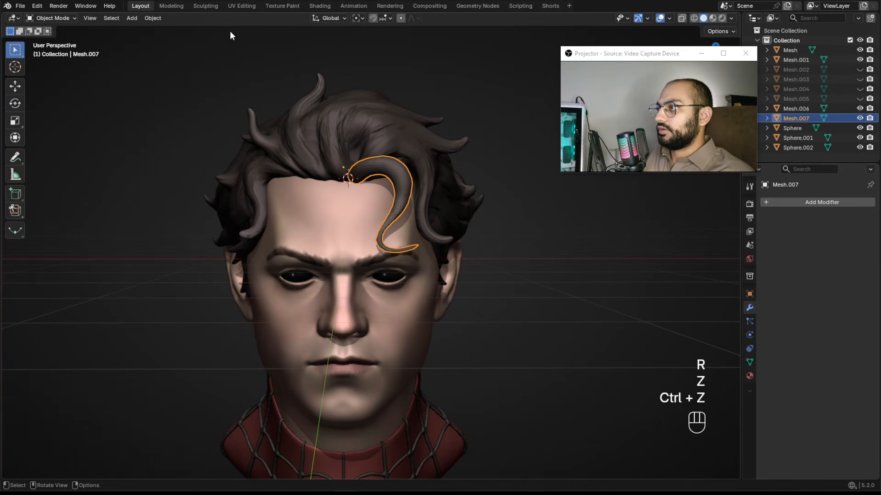
Set the duplicate's origin to its geometry bounds and rotate it about -147° around Z.
{"action": "left_click", "coordinate": [153, 18]}
{"action": "left_click", "coordinate": [297, 71]}
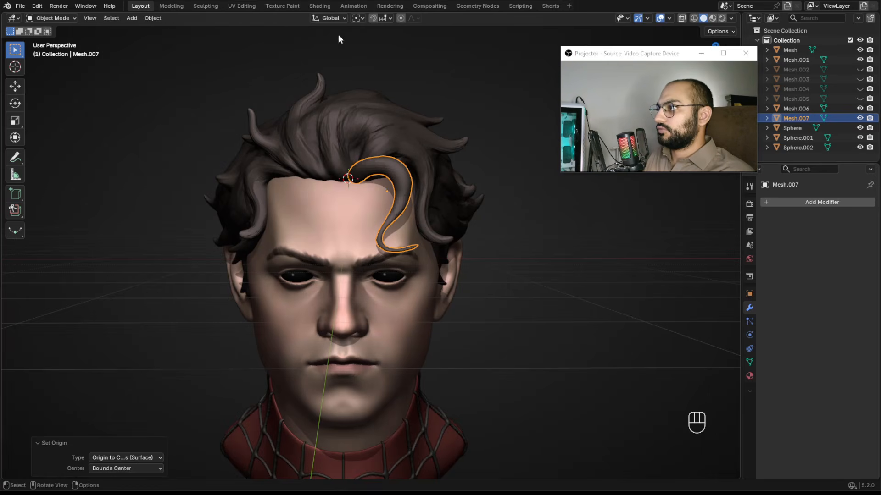
{"action": "left_click", "coordinate": [363, 18]}
{"action": "key", "text": "r"}
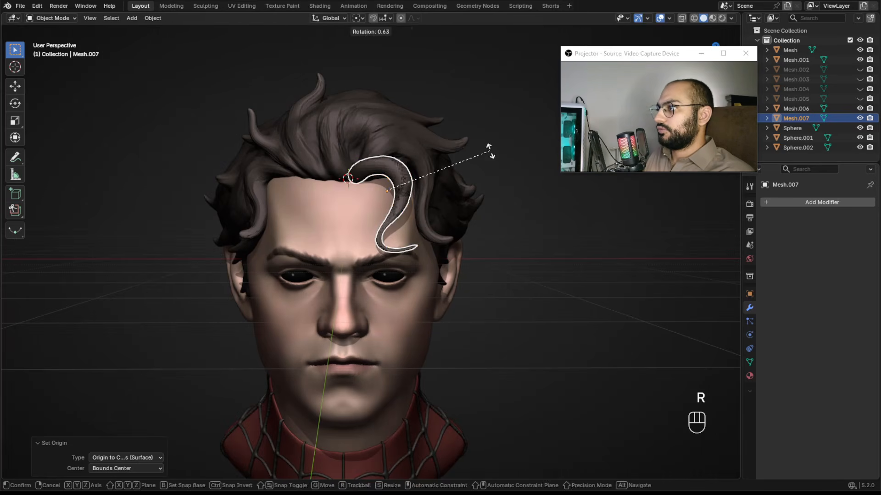
{"action": "key", "text": "z"}
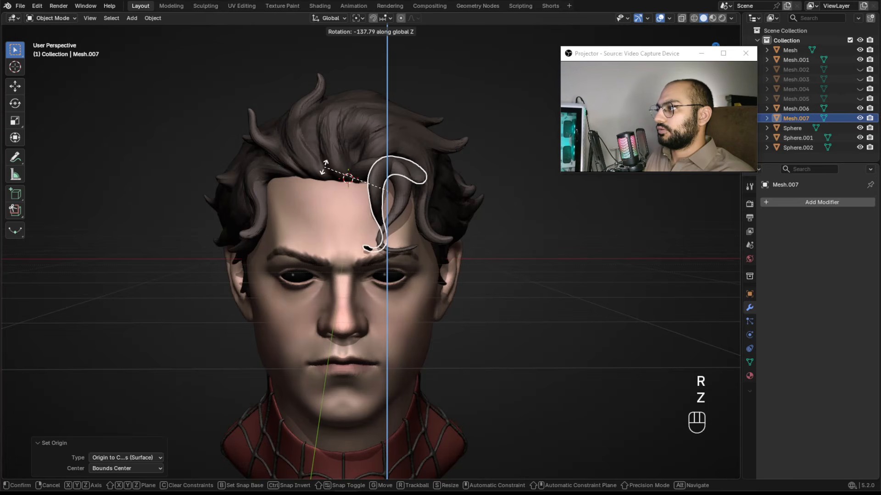
{"action": "left_click", "coordinate": [301, 175]}
Move the duplicated lock about 0.62 m along negative X onto the other side of the forehead.
{"action": "key", "text": "g"}
{"action": "key", "text": "x"}
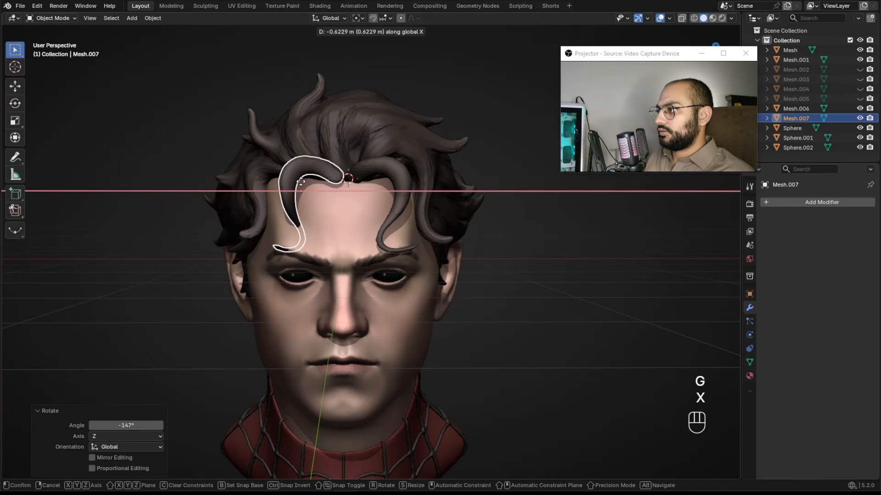
{"action": "left_click", "coordinate": [318, 189]}
Switch to sculpting and pull the duplicate lock down across the forehead with the Grab brush, resizing the brush as needed.
{"action": "scroll", "coordinate": [321, 184], "scroll_direction": "up", "scroll_amount": 2}
{"action": "key", "text": "ctrl+Tab"}
{"action": "mouse_move", "coordinate": [302, 134]}
{"action": "left_mouse_down", "text": "ctrl+alt"}
{"action": "mouse_move", "coordinate": [296, 185]}
{"action": "mouse_move", "coordinate": [329, 227]}
{"action": "mouse_move", "coordinate": [265, 223]}
{"action": "left_mouse_up", "text": "ctrl+alt"}
{"action": "key", "text": "f"}
{"action": "left_click", "coordinate": [294, 179]}
{"action": "key", "text": "g"}
{"action": "key", "text": "f"}
{"action": "left_click", "coordinate": [307, 223]}
{"action": "left_click_drag", "start_coordinate": [284, 194], "coordinate": [345, 224], "text": "alt"}
{"action": "key", "text": "f"}
{"action": "left_click", "coordinate": [328, 214]}
{"action": "key", "text": "f"}
{"action": "mouse_move", "coordinate": [294, 179]}
{"action": "left_mouse_down", "text": "shift"}
{"action": "mouse_move", "coordinate": [316, 190]}
{"action": "mouse_move", "coordinate": [321, 183]}
{"action": "left_mouse_up", "text": "shift"}
{"action": "left_click", "coordinate": [377, 193]}
{"action": "key", "text": "f"}
{"action": "key", "text": "f"}
{"action": "left_click", "coordinate": [381, 184]}
{"action": "mouse_move", "coordinate": [380, 183]}
{"action": "left_mouse_down", "text": "alt"}
{"action": "mouse_move", "coordinate": [337, 213]}
{"action": "mouse_move", "coordinate": [322, 185]}
{"action": "left_mouse_up", "text": "alt"}
{"action": "key", "text": "f"}
{"action": "left_click", "coordinate": [348, 212]}
{"action": "key", "text": "f"}
{"action": "left_click", "coordinate": [321, 184]}
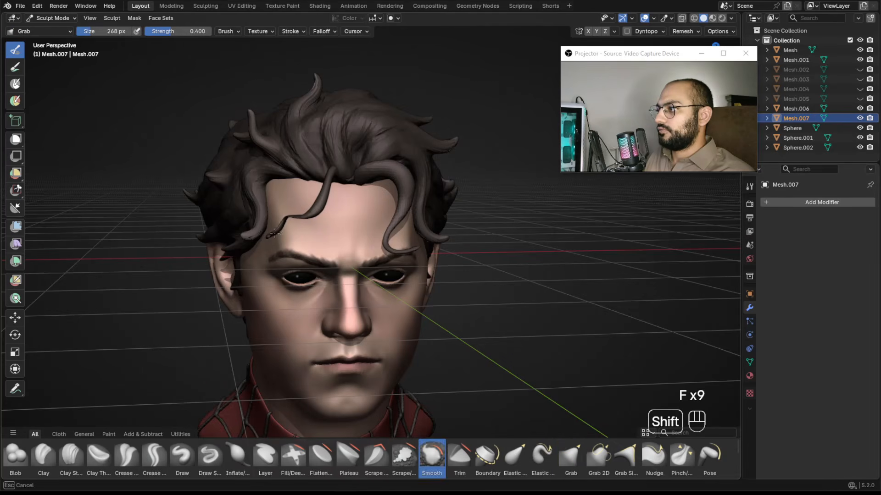
{"action": "left_click", "coordinate": [298, 222]}
{"action": "left_click_drag", "start_coordinate": [298, 223], "coordinate": [291, 230]}
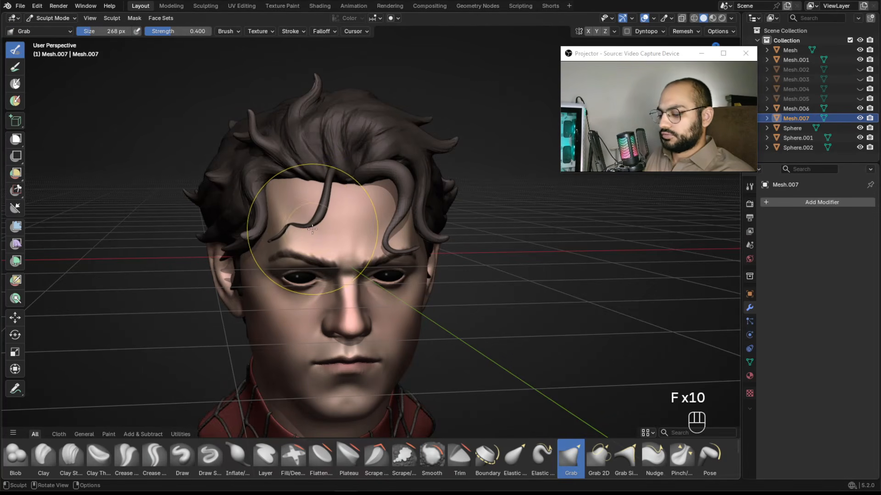
Stretch the lock's tip further across the brow with the Grab brush and return to Object Mode.
{"action": "key", "text": "r"}
{"action": "left_click", "coordinate": [292, 230]}
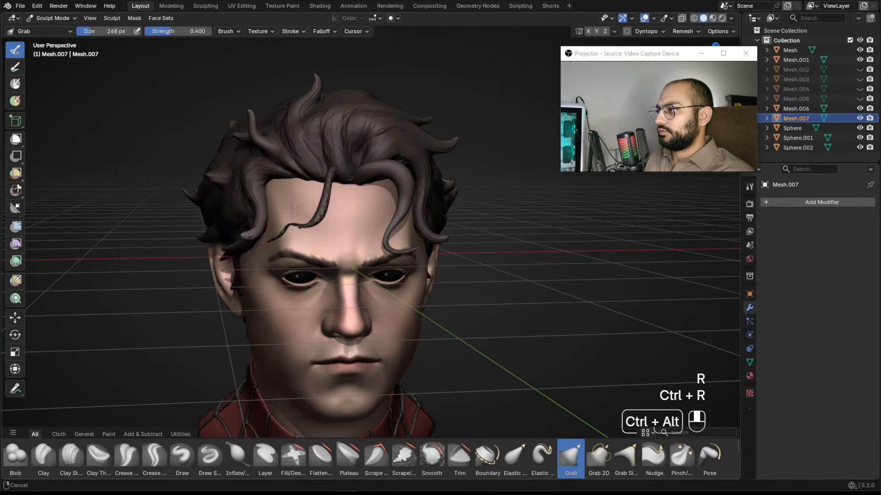
{"action": "middle_click_drag", "start_coordinate": [298, 226], "coordinate": [327, 204], "text": "ctrl"}
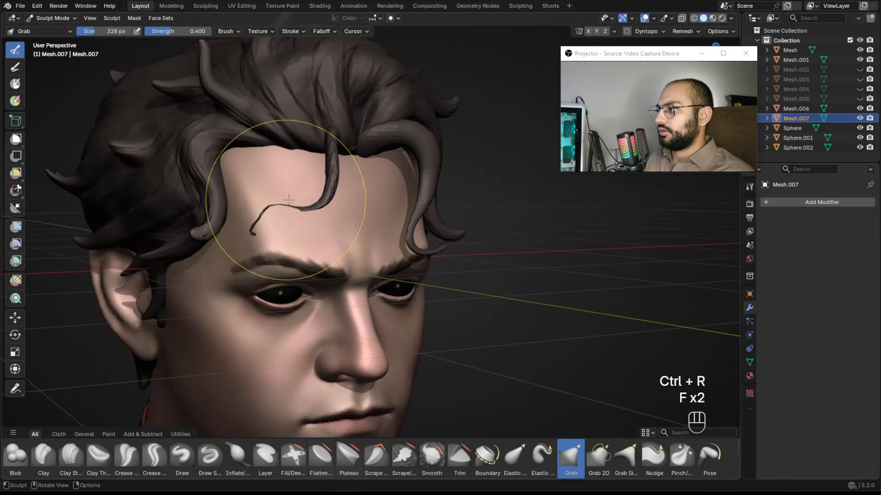
{"action": "left_click_drag", "start_coordinate": [291, 224], "coordinate": [250, 224], "text": "alt"}
{"action": "key", "text": "f"}
{"action": "left_click", "coordinate": [274, 222]}
{"action": "left_click_drag", "start_coordinate": [263, 190], "coordinate": [315, 234], "text": "ctrl+alt"}
{"action": "key", "text": "ctrl+Tab"}
Select both curled-lock objects and delete them.
{"action": "left_click_drag", "start_coordinate": [316, 202], "coordinate": [331, 233], "text": "ctrl+alt"}
{"action": "left_click", "coordinate": [414, 224]}
{"action": "left_click_drag", "start_coordinate": [442, 237], "coordinate": [480, 216], "text": "ctrl+alt"}
{"action": "left_click", "coordinate": [475, 255]}
{"action": "left_click_drag", "start_coordinate": [393, 224], "coordinate": [388, 213], "text": "alt"}
{"action": "left_click", "coordinate": [338, 216], "text": "shift"}
{"action": "left_click", "coordinate": [339, 216]}
{"action": "left_click", "coordinate": [390, 210], "text": "shift"}
{"action": "key", "text": "x"}
{"action": "left_click", "coordinate": [398, 211]}
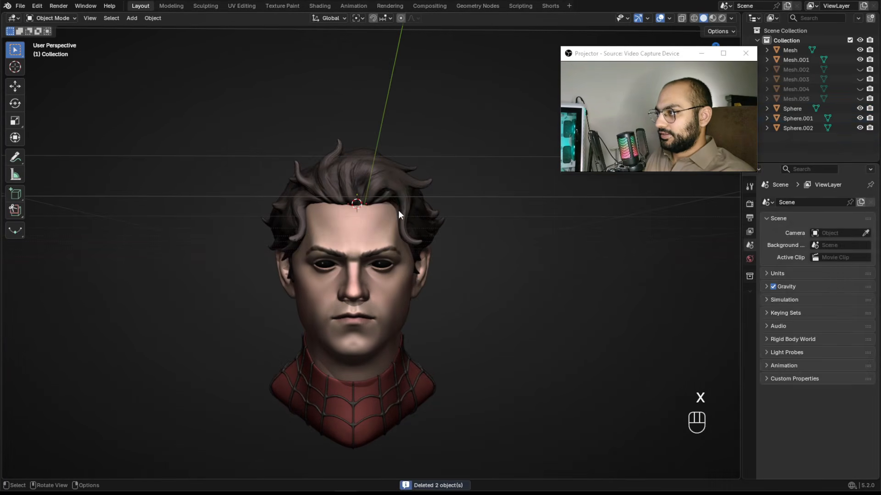
Unhide all hidden hair objects and switch to the other Blender window with the Baby Arnold sculpt.
{"action": "key", "text": "alt+h"}
{"action": "left_click_drag", "start_coordinate": [462, 197], "coordinate": [452, 216], "text": "alt"}
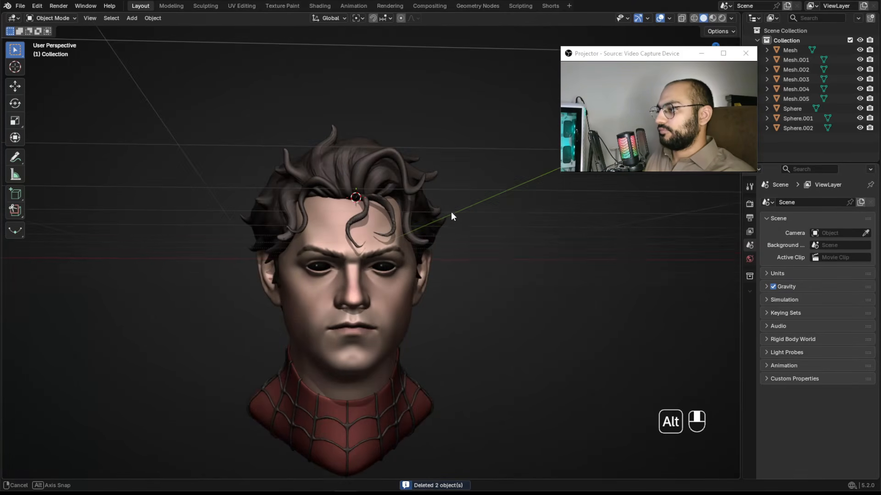
{"action": "mouse_move", "coordinate": [357, 479]}
{"action": "left_click", "coordinate": [323, 467]}
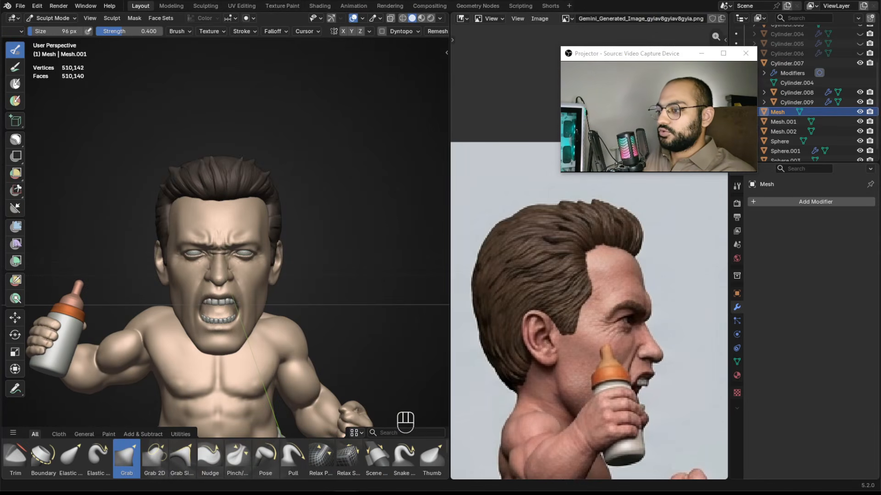
Switch to the browser and open the 1 Month Sculpting Challenge community on Skool.
{"action": "key", "text": "alt+Tab"}
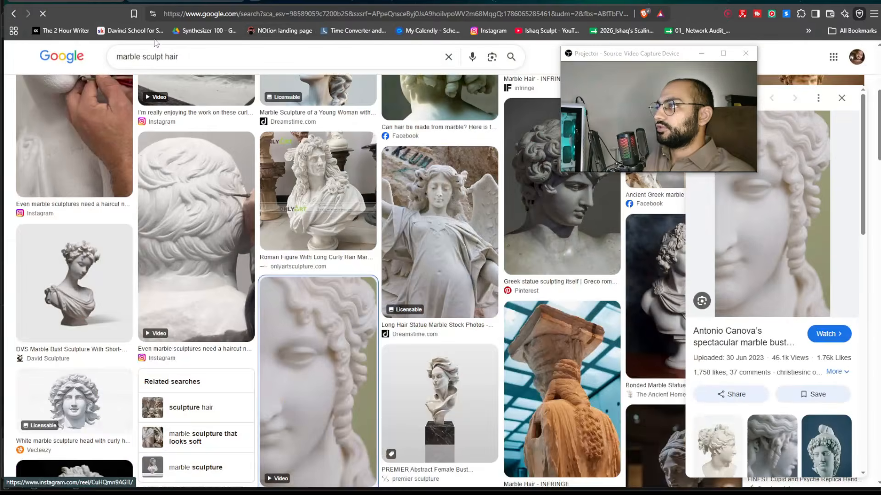
{"action": "key", "text": "ctrl+Tab"}
{"action": "key", "text": "ctrl+Tab"}
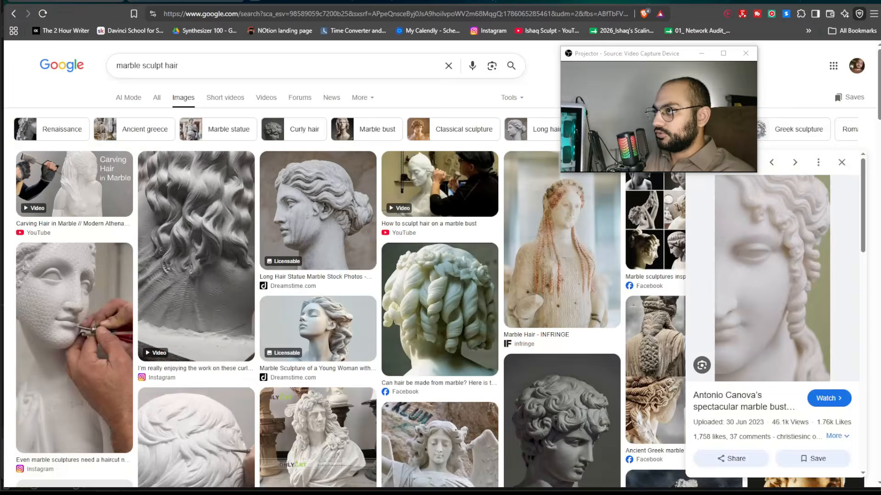
{"action": "key", "text": "ctrl+Tab"}
{"action": "key", "text": "ctrl+shift+Tab"}
{"action": "left_click", "coordinate": [337, 55]}
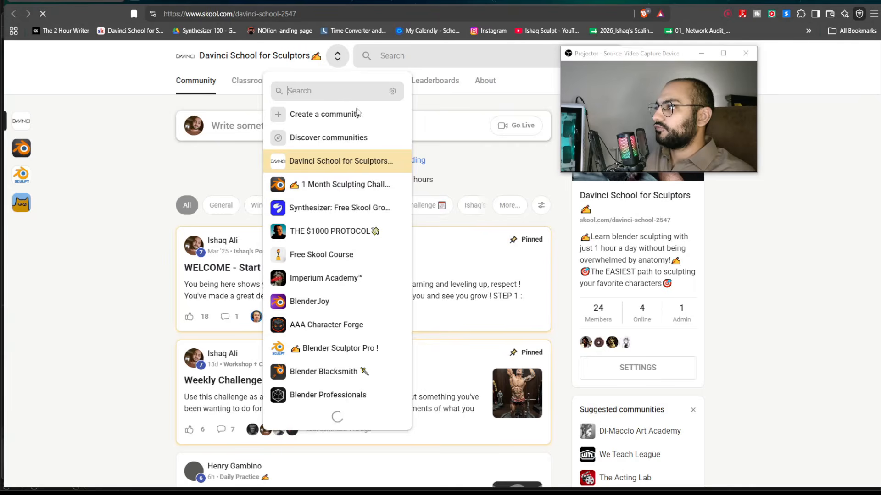
{"action": "left_click", "coordinate": [339, 181]}
Browse the community's Classroom course lessons, then return to the Community feed.
{"action": "mouse_move", "coordinate": [510, 2]}
{"action": "left_mouse_down"}
{"action": "mouse_move", "coordinate": [302, 122]}
{"action": "mouse_move", "coordinate": [248, 101]}
{"action": "mouse_move", "coordinate": [321, 1]}
{"action": "left_mouse_up"}
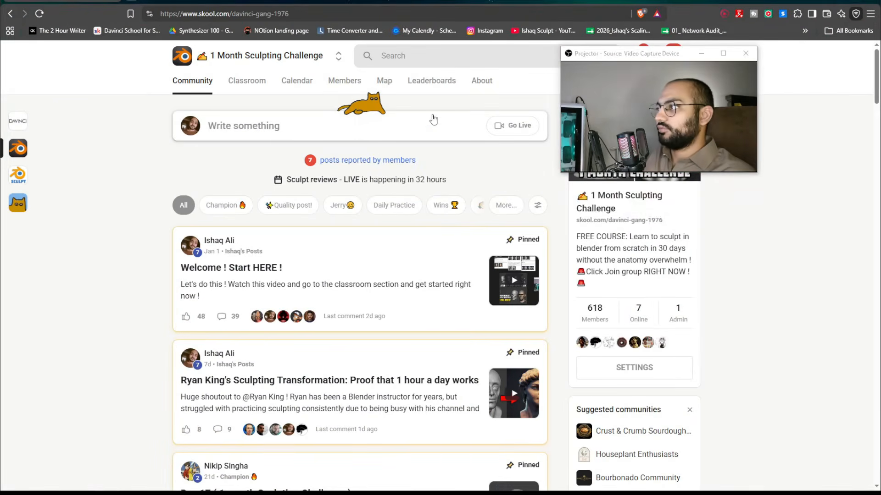
{"action": "left_click_drag", "start_coordinate": [596, 61], "coordinate": [634, 127]}
{"action": "left_click", "coordinate": [247, 81]}
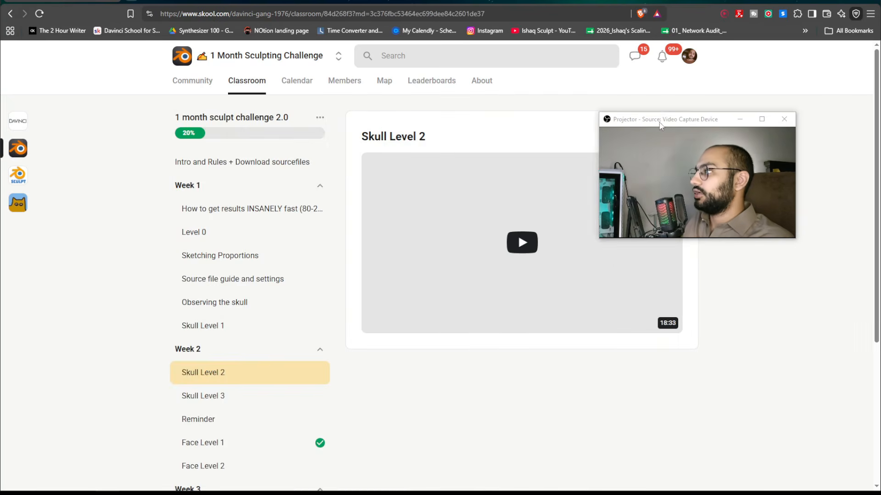
{"action": "left_click_drag", "start_coordinate": [660, 122], "coordinate": [605, 358]}
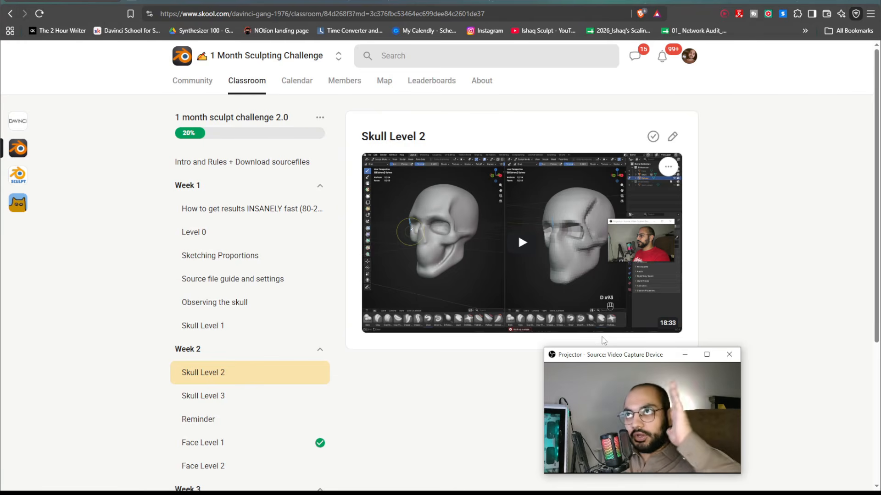
{"action": "scroll", "coordinate": [270, 233], "scroll_direction": "down", "scroll_amount": 4}
{"action": "scroll", "coordinate": [269, 236], "scroll_direction": "up", "scroll_amount": 4}
{"action": "left_click", "coordinate": [199, 90]}
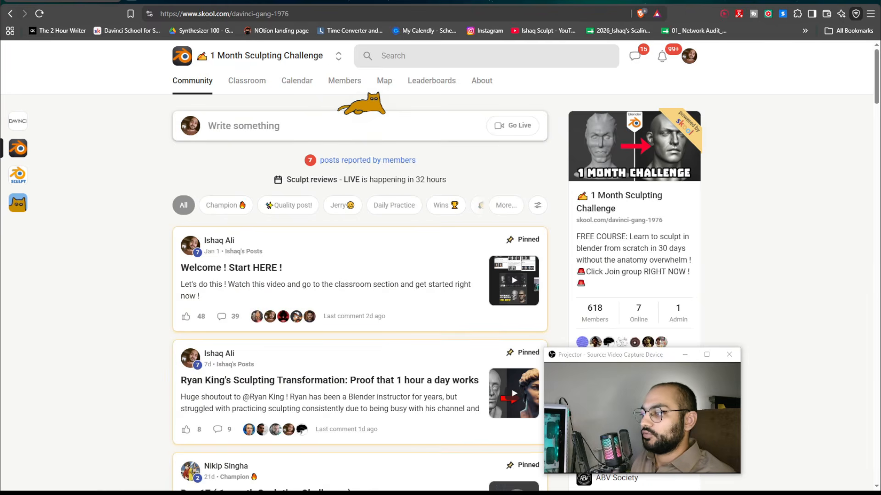
Glance at the Spiderman and Baby Arnold Blender windows, then return to the browser.
{"action": "left_click", "coordinate": [347, 493]}
{"action": "left_click", "coordinate": [385, 467]}
{"action": "left_click", "coordinate": [347, 493]}
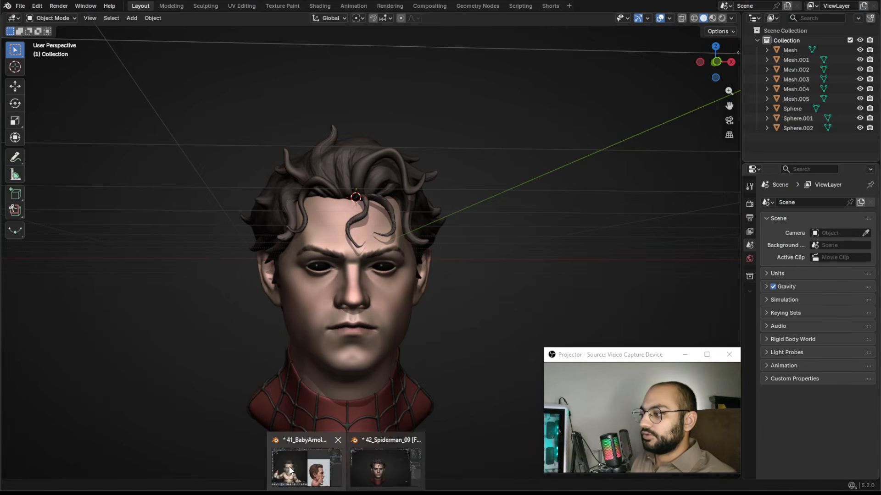
{"action": "left_click", "coordinate": [305, 466]}
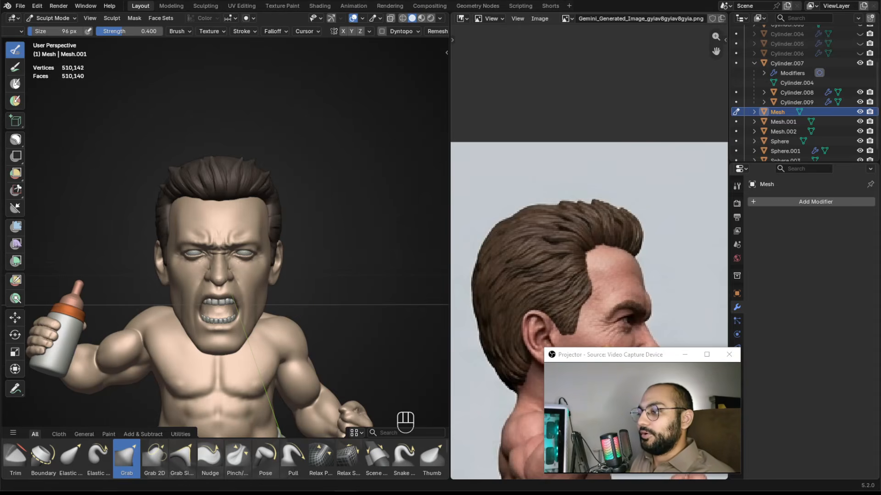
{"action": "mouse_move", "coordinate": [107, 494]}
{"action": "left_click", "coordinate": [125, 453]}
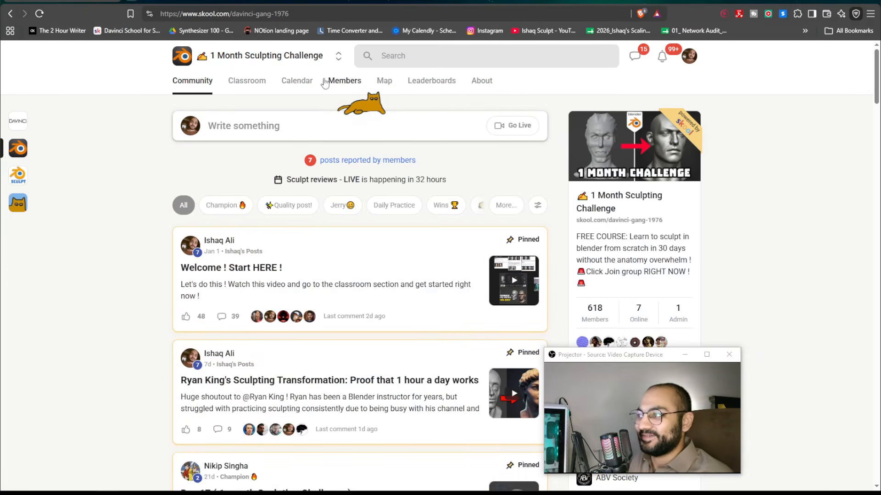
Switch to the Davinci School for Sculptors community and scroll through its feed posts.
{"action": "left_click", "coordinate": [338, 56]}
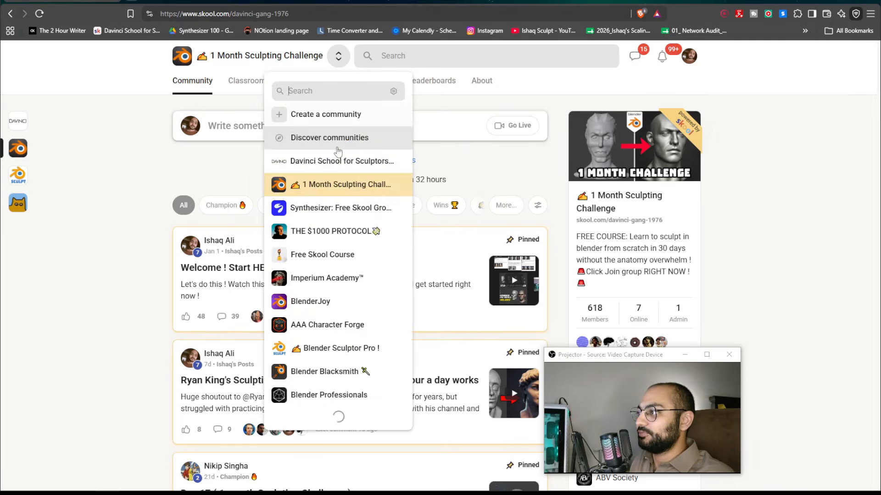
{"action": "left_click", "coordinate": [441, 184]}
{"action": "left_click_drag", "start_coordinate": [598, 351], "coordinate": [710, 229]}
{"action": "scroll", "coordinate": [520, 198], "scroll_direction": "down", "scroll_amount": 2}
{"action": "scroll", "coordinate": [520, 199], "scroll_direction": "down", "scroll_amount": 20}
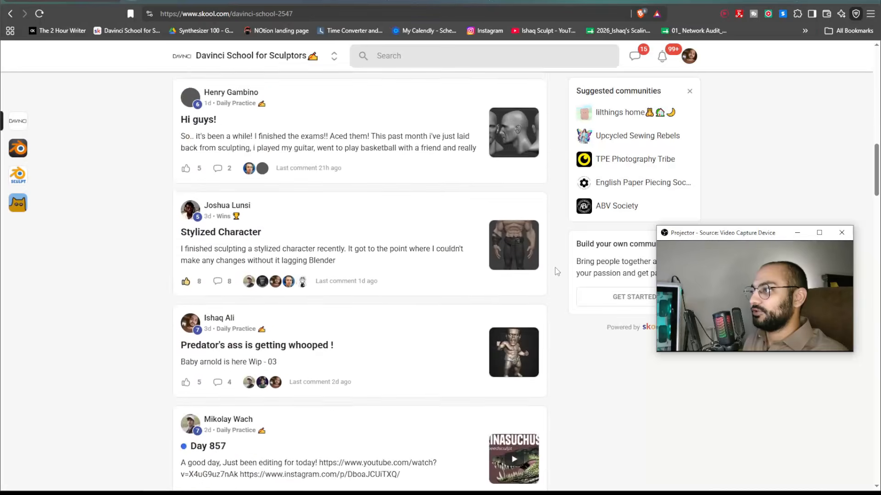
{"action": "scroll", "coordinate": [556, 299], "scroll_direction": "up", "scroll_amount": 20}
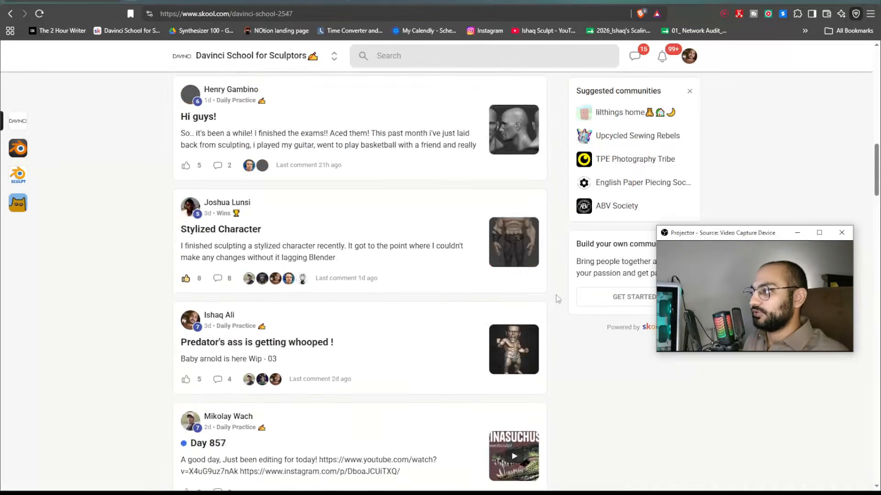
{"action": "scroll", "coordinate": [556, 276], "scroll_direction": "down", "scroll_amount": 13}
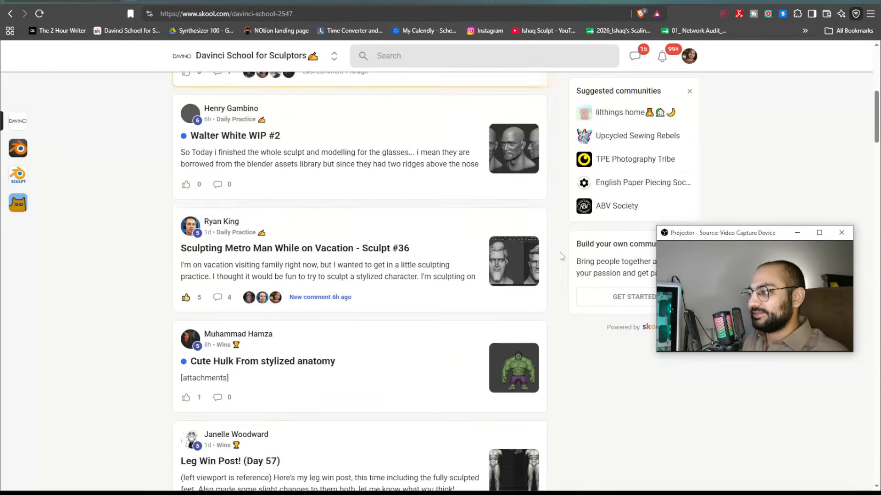
{"action": "scroll", "coordinate": [562, 256], "scroll_direction": "up", "scroll_amount": 7}
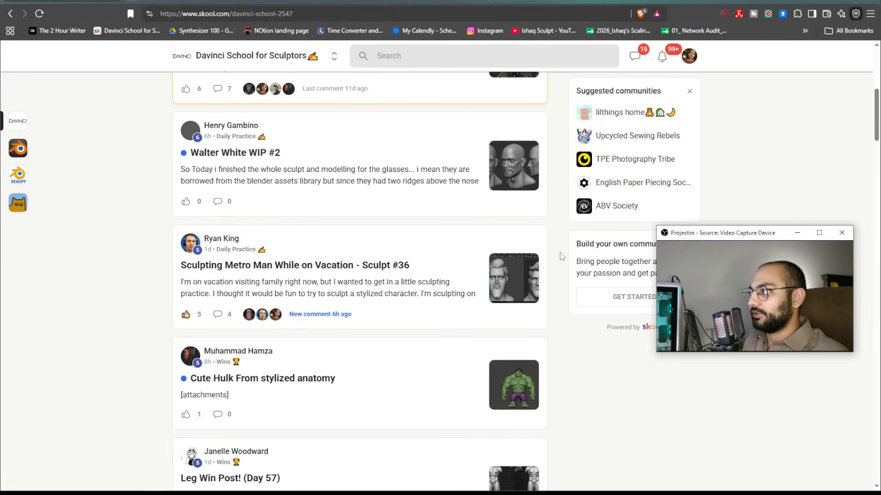
{"action": "scroll", "coordinate": [562, 256], "scroll_direction": "down", "scroll_amount": 8}
{"action": "scroll", "coordinate": [562, 257], "scroll_direction": "down", "scroll_amount": 17}
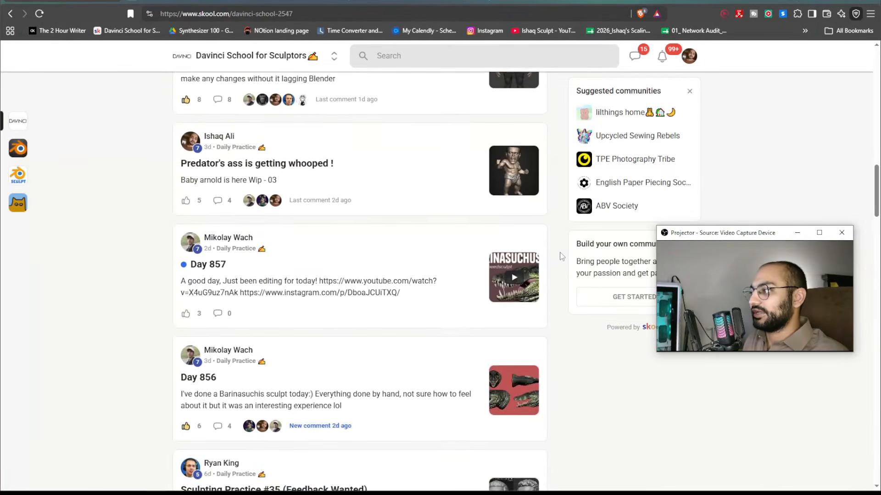
{"action": "scroll", "coordinate": [559, 297], "scroll_direction": "down", "scroll_amount": 20}
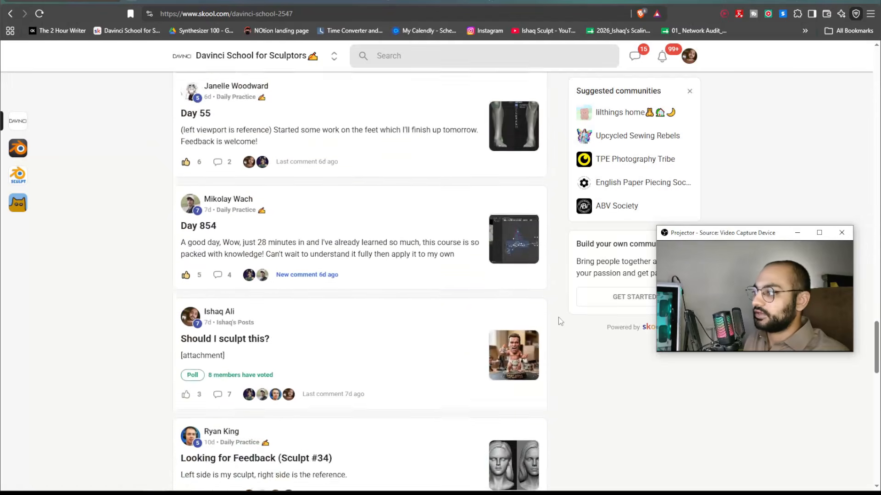
{"action": "scroll", "coordinate": [560, 334], "scroll_direction": "down", "scroll_amount": 8}
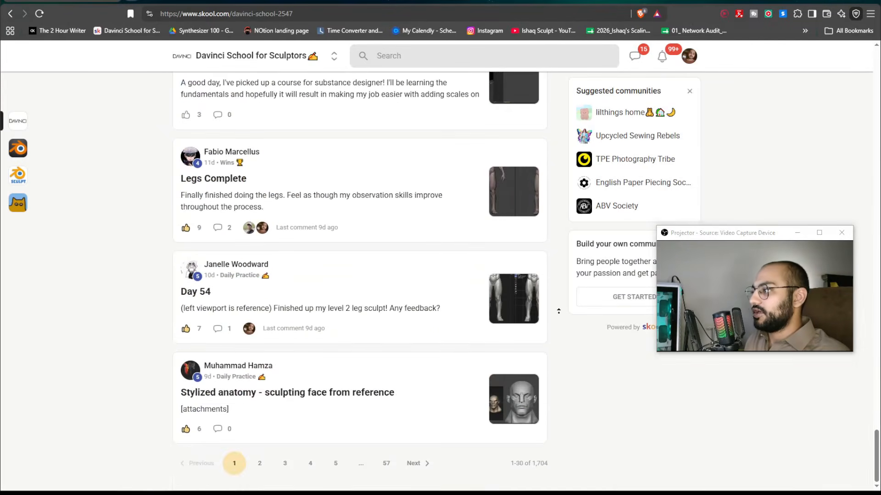
{"action": "scroll", "coordinate": [560, 345], "scroll_direction": "up", "scroll_amount": 20}
Open the Davinci School for Sculptors Classroom to view its courses.
{"action": "left_click", "coordinate": [248, 84]}
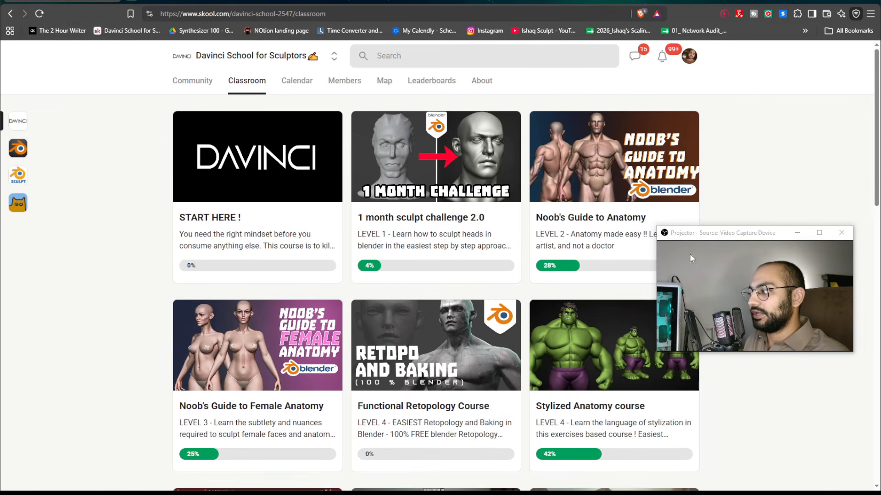
{"action": "left_click_drag", "start_coordinate": [728, 240], "coordinate": [773, 85]}
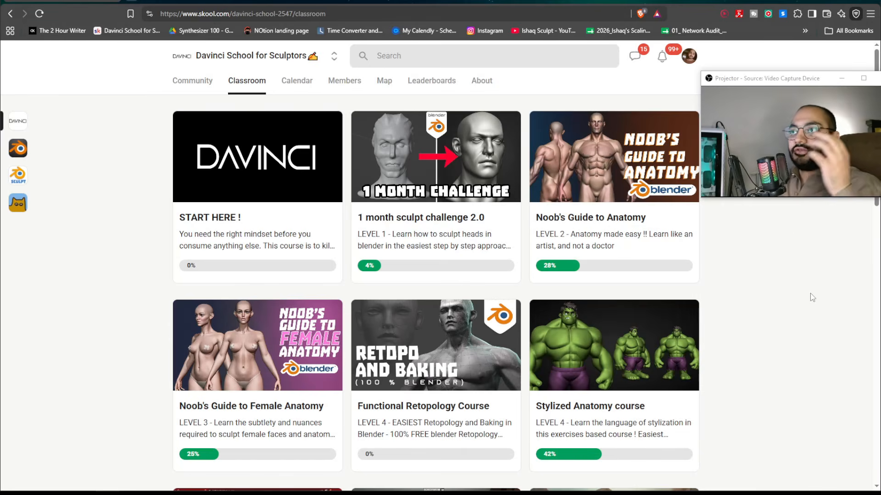
{"action": "left_click_drag", "start_coordinate": [761, 81], "coordinate": [698, 100]}
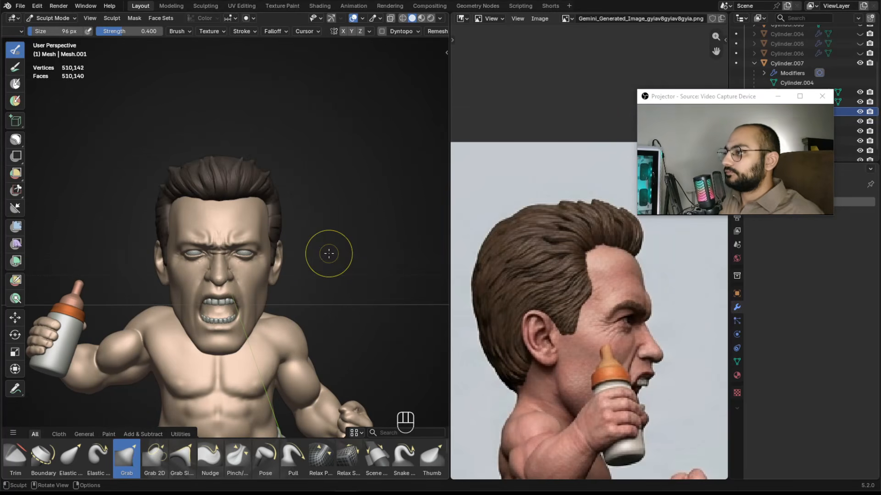
{"action": "left_click_drag", "start_coordinate": [745, 99], "coordinate": [709, 159]}
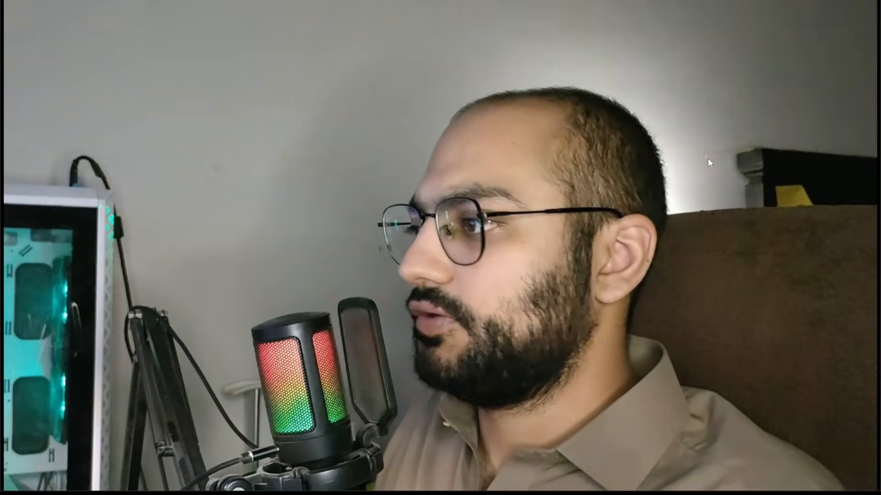